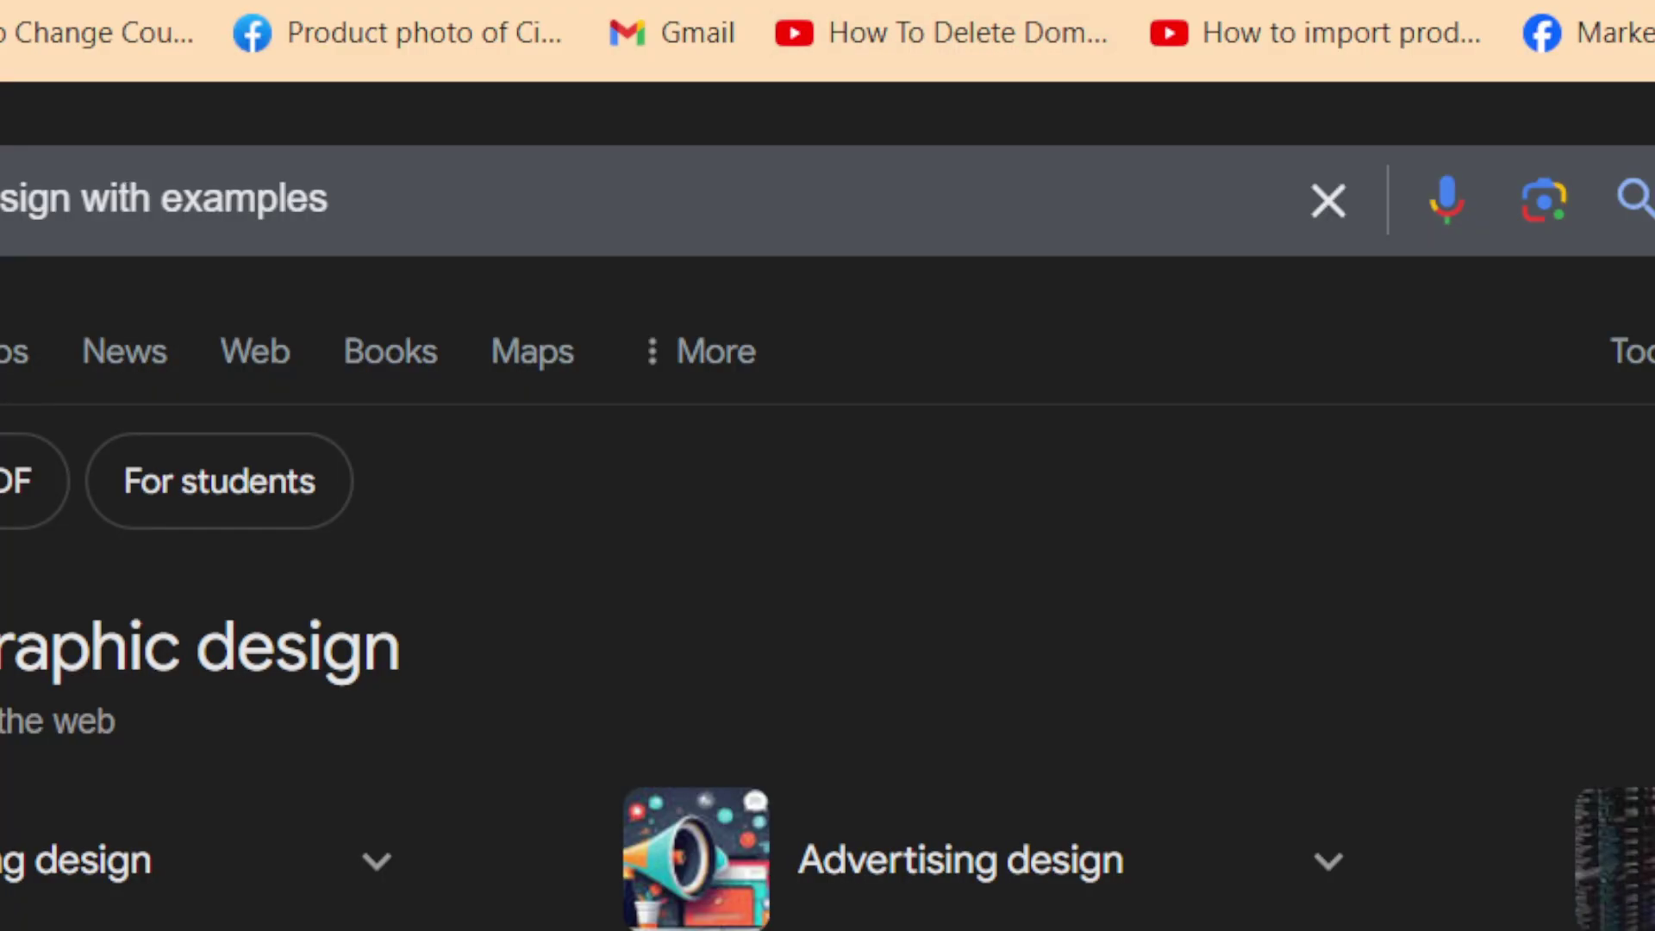
# Step: Search Google for 'fiverr' from the address bar, then switch to the Fiverr seller dashboard tab
pyautogui.write('o')
pyautogui.press('BackSpace')
pyautogui.write('iv')
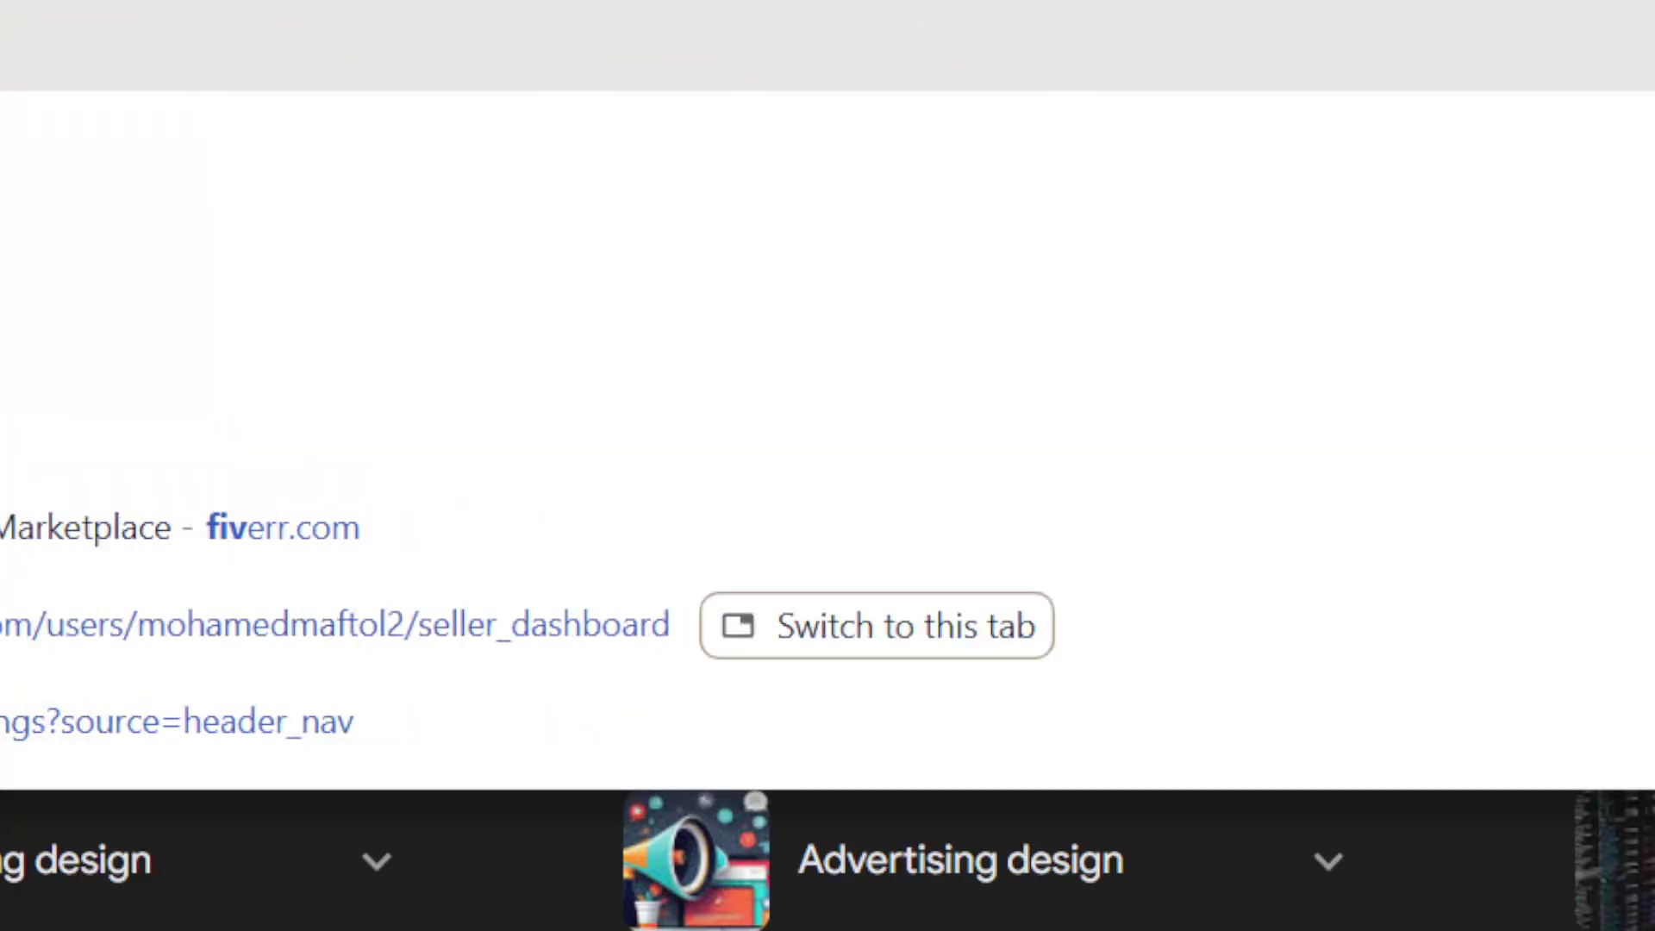
pyautogui.click(1210, 59)
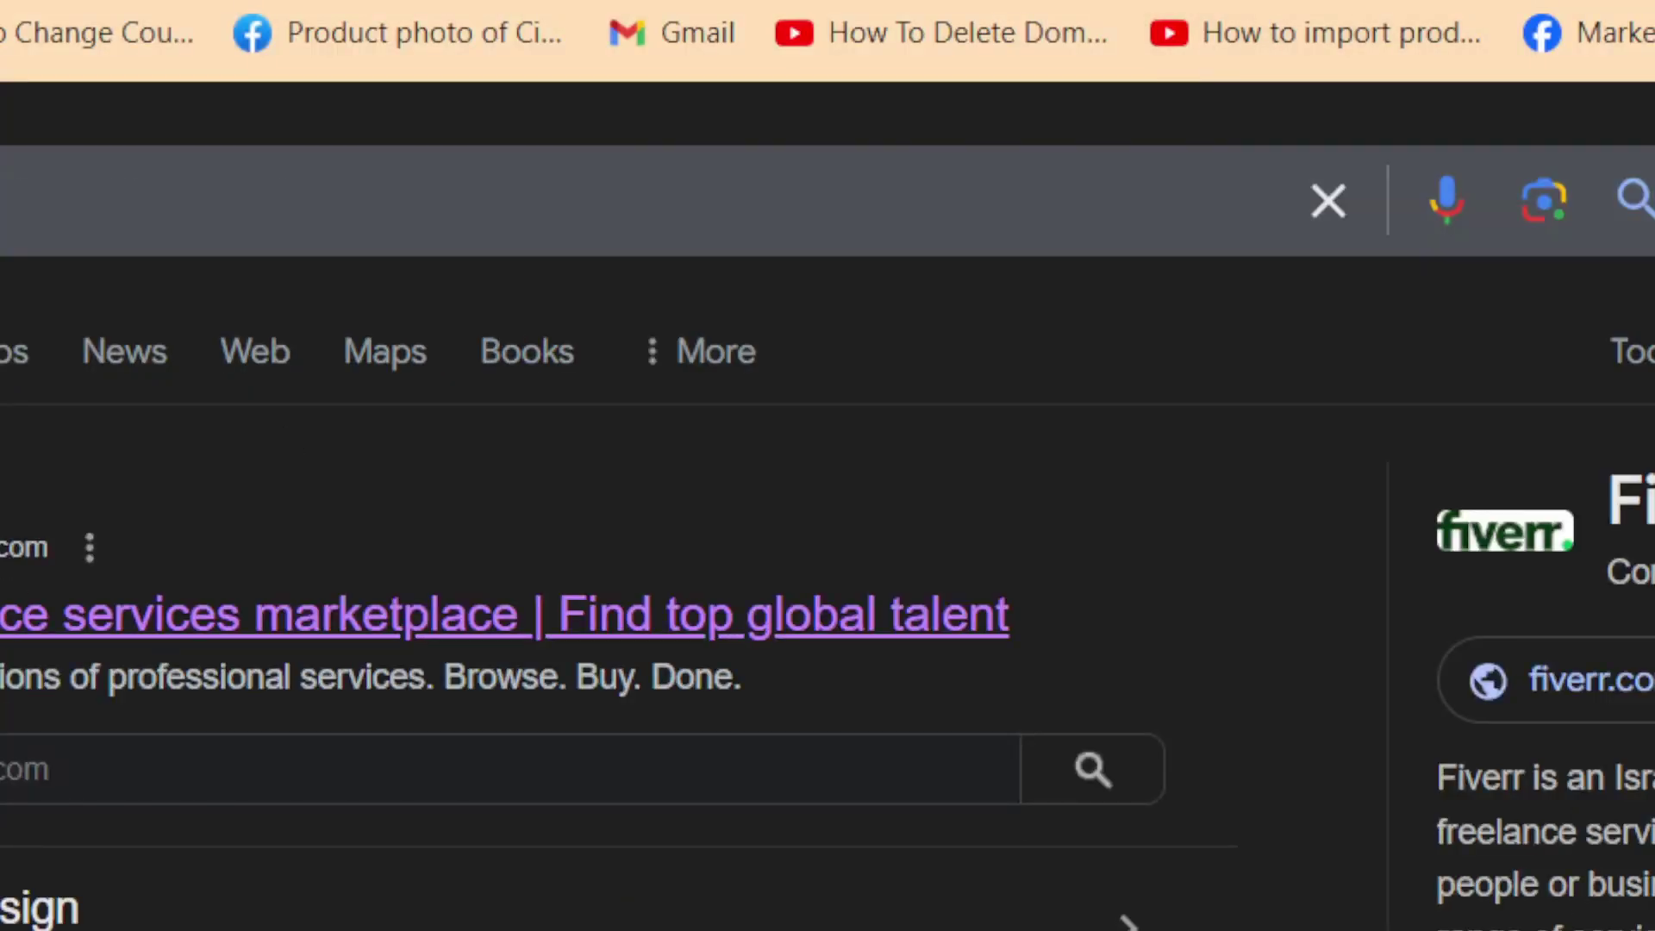
pyautogui.click(1415, 4)
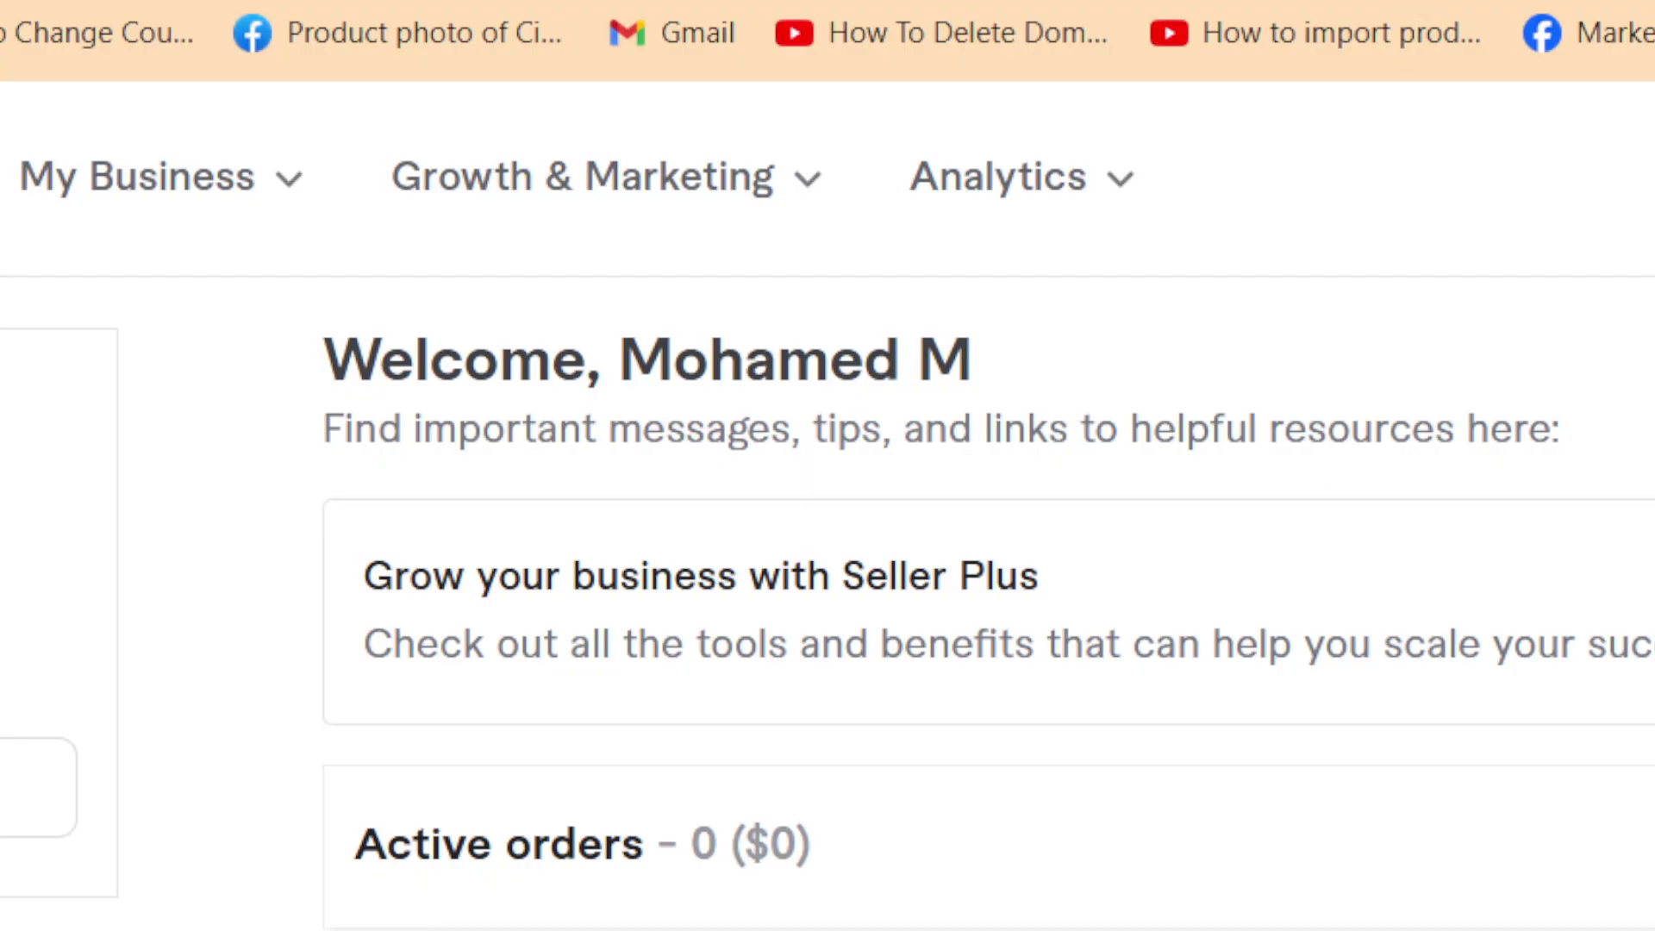
# Step: Switch to the tab showing the Fiverr buyer homepage
pyautogui.click(1398, 9)
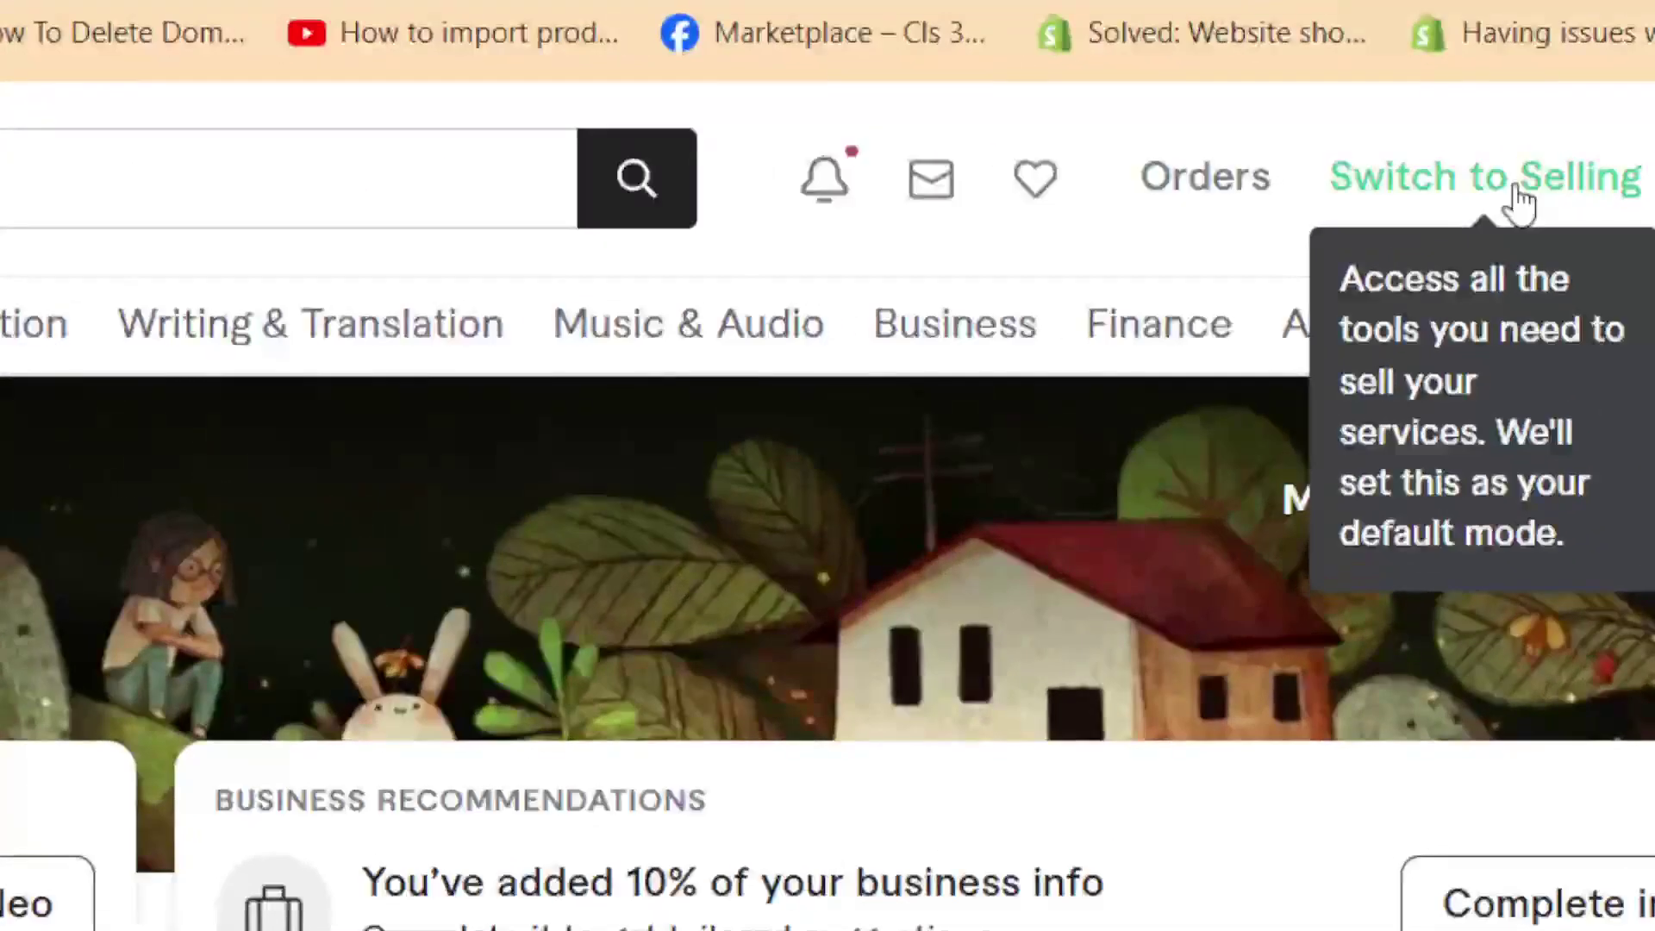
# Step: Switch the account to selling mode and open the Gigs list under My Business
pyautogui.click(1519, 200)
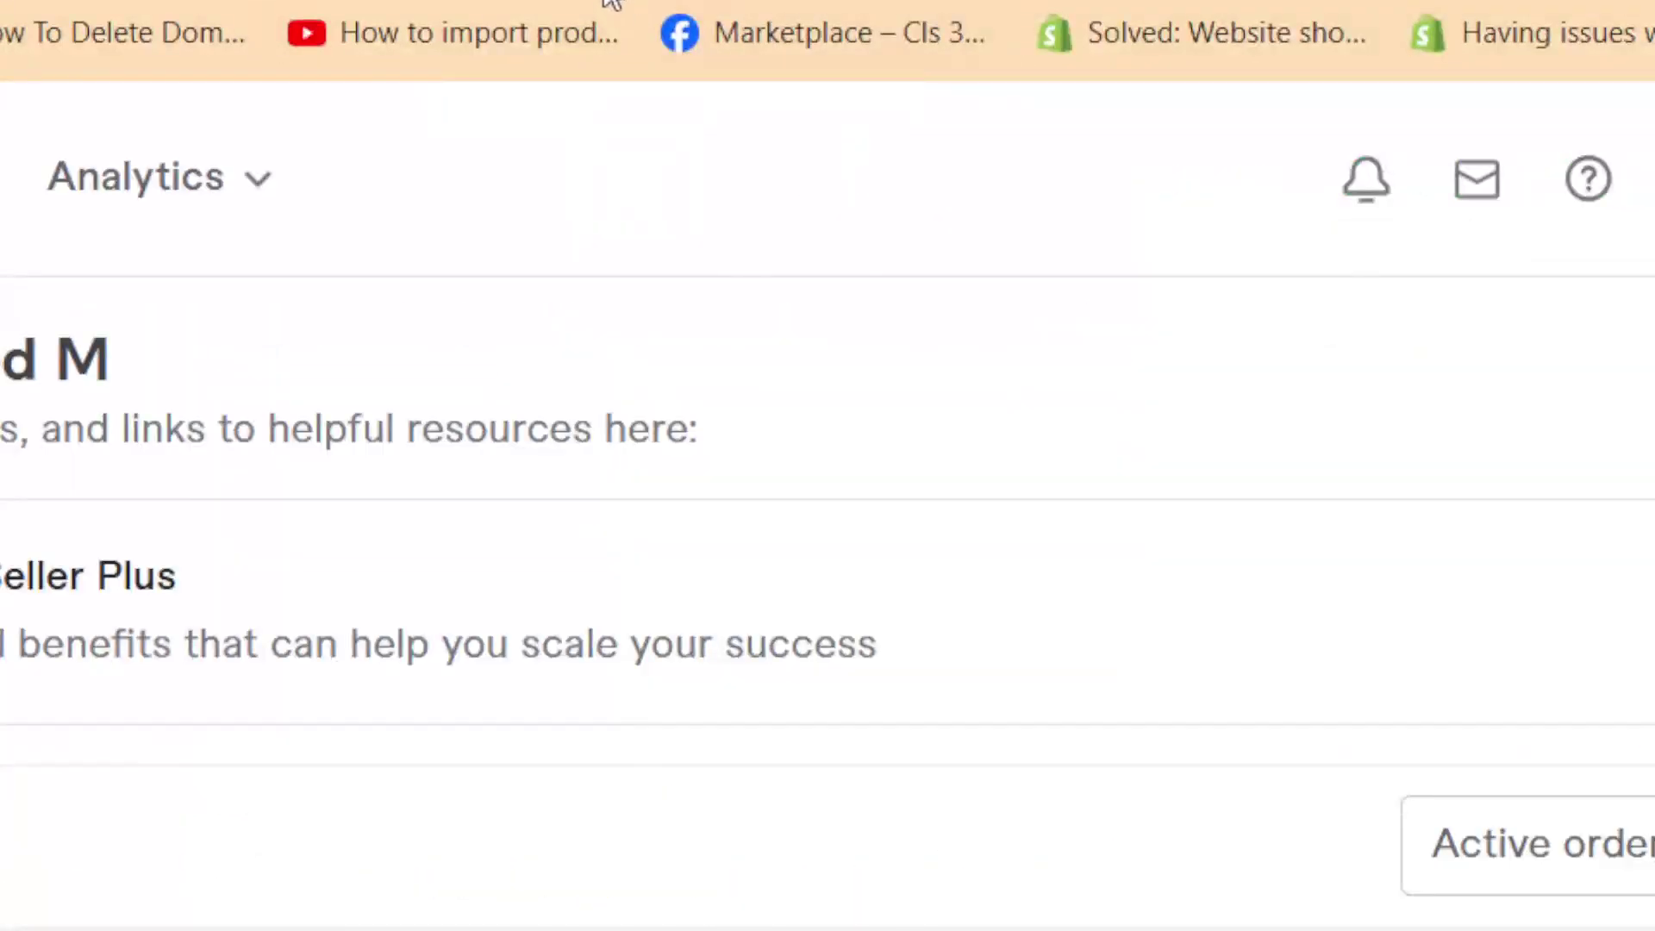
pyautogui.click(621, 7)
pyautogui.write('S')
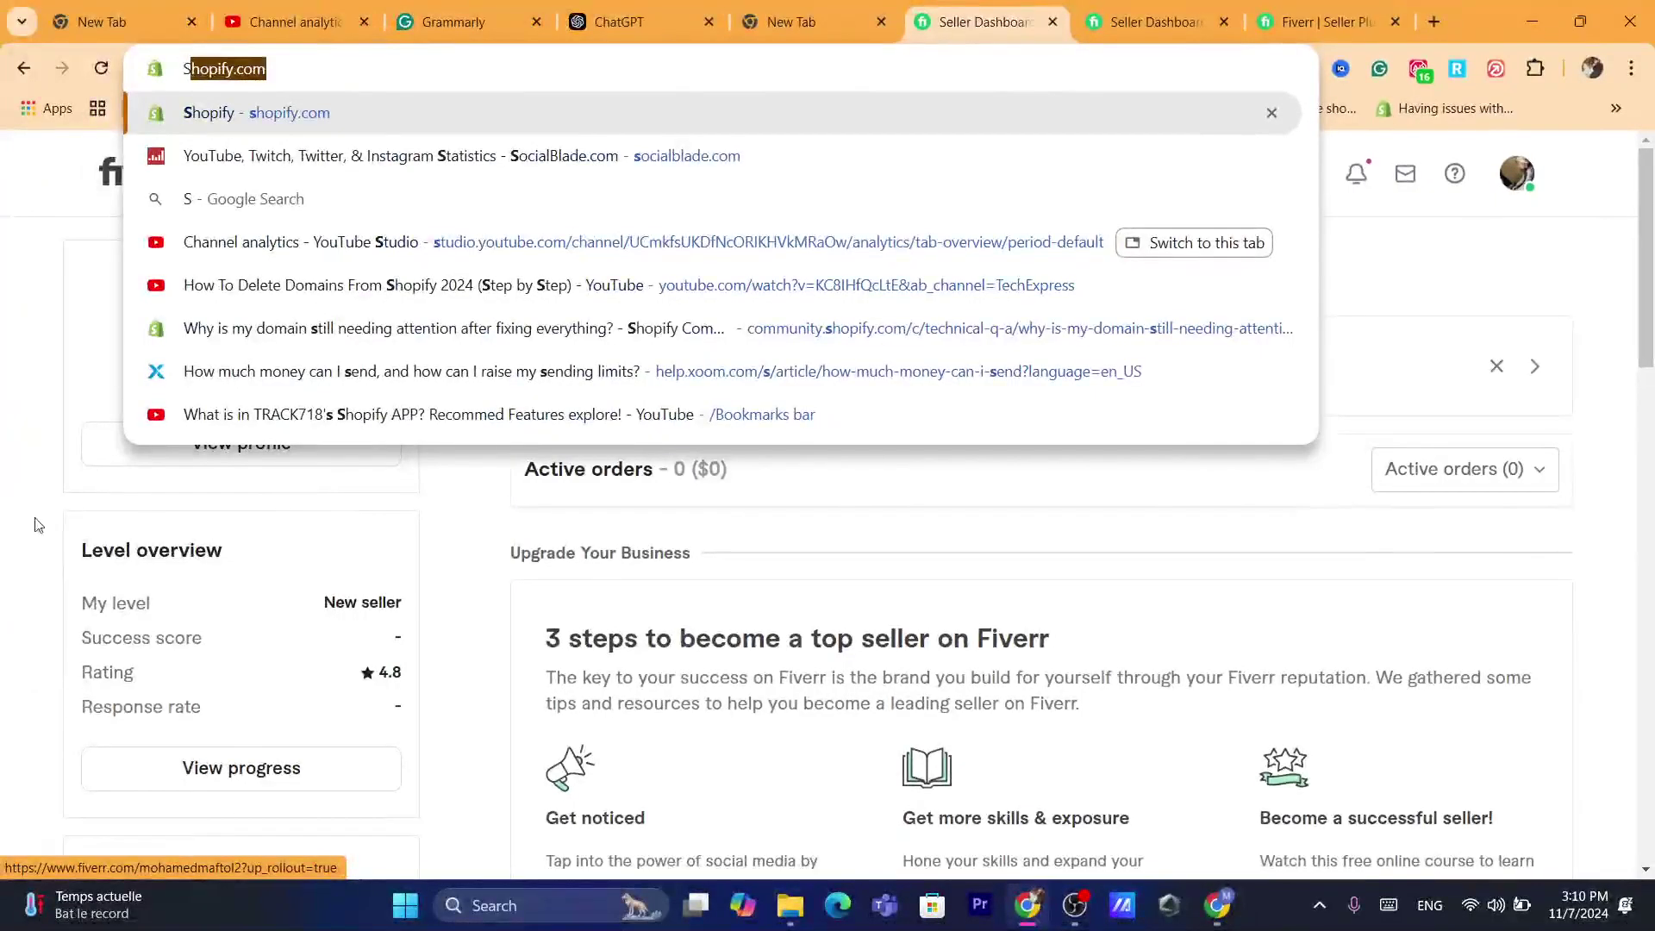
pyautogui.press('Return')
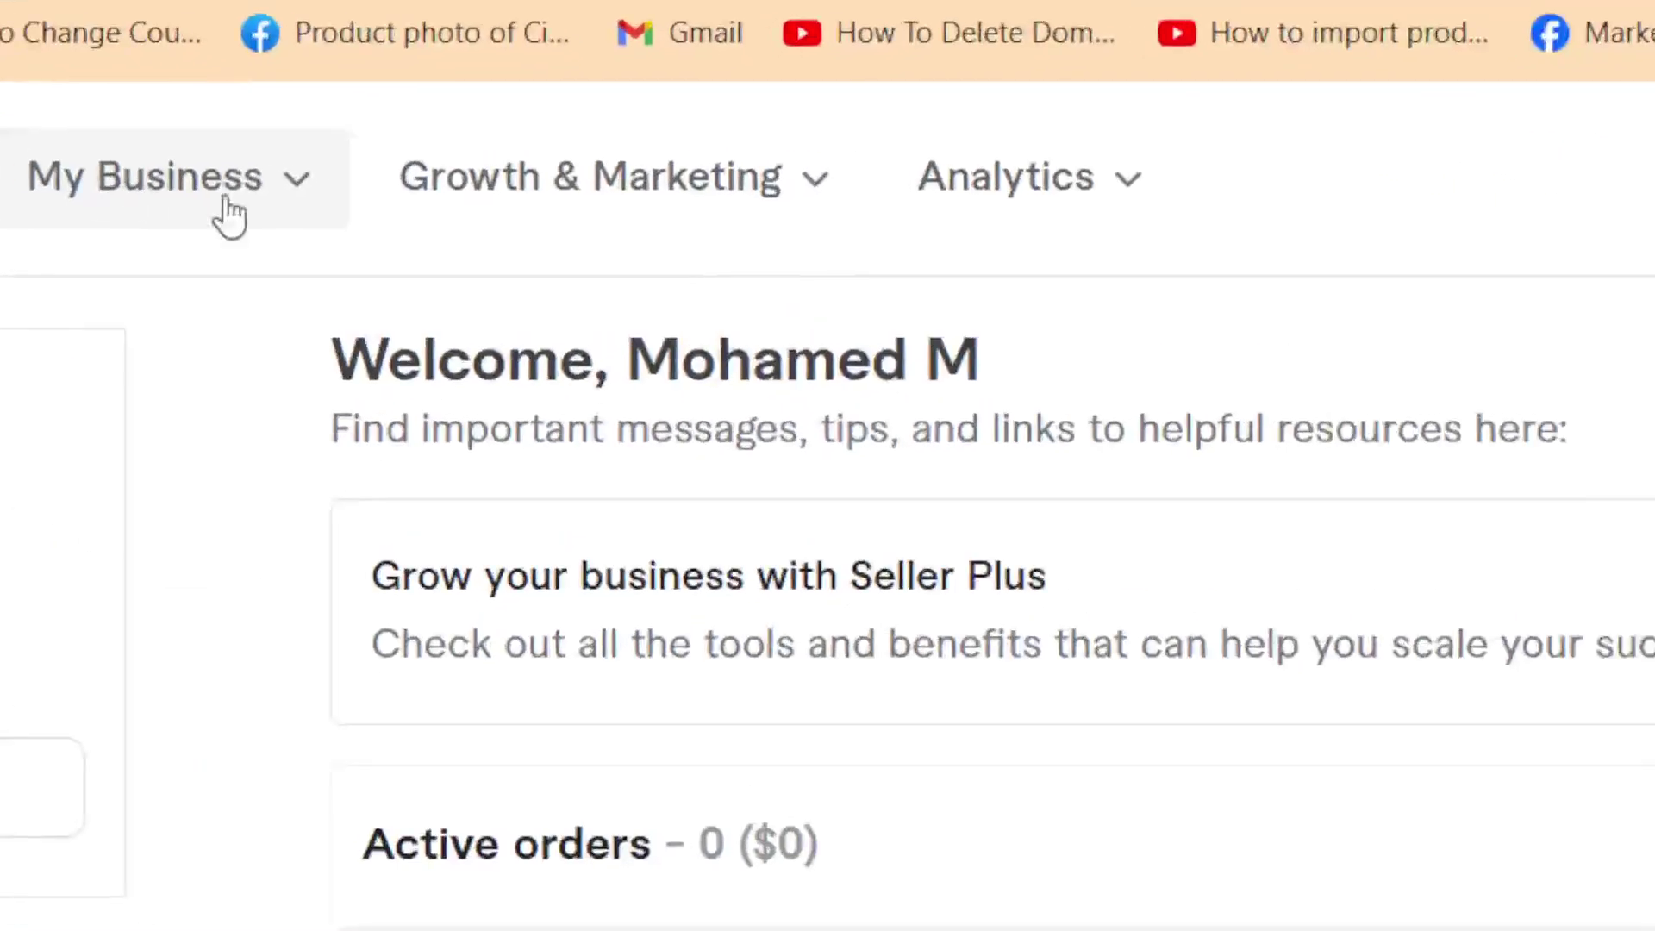
pyautogui.click(199, 215)
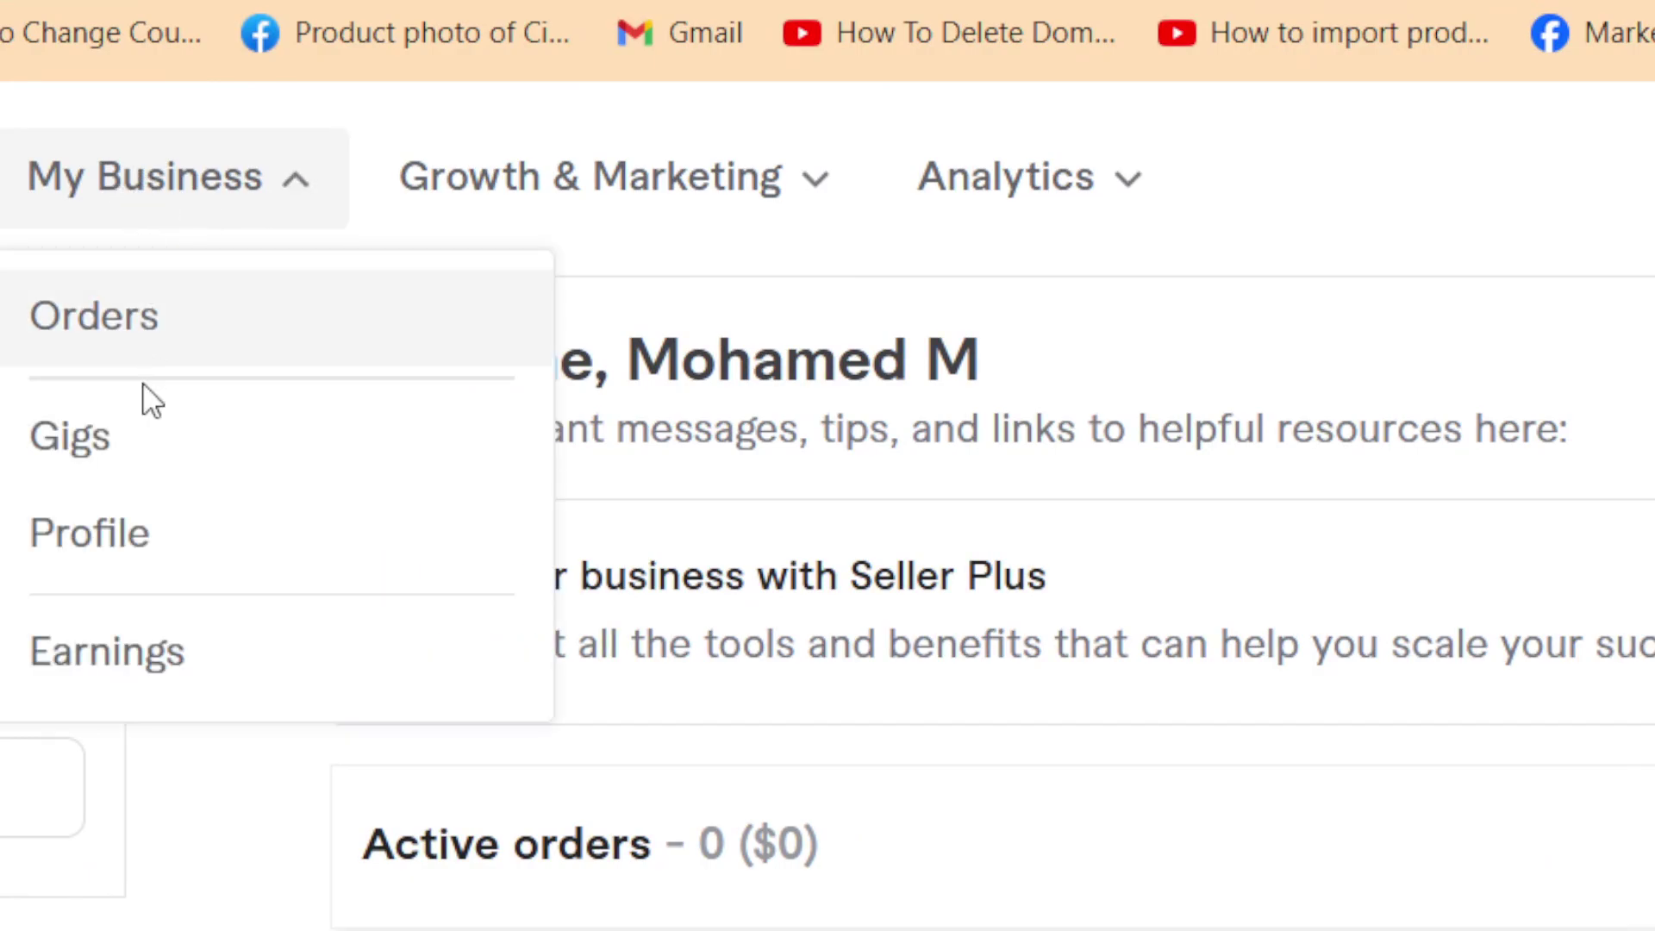
pyautogui.click(89, 454)
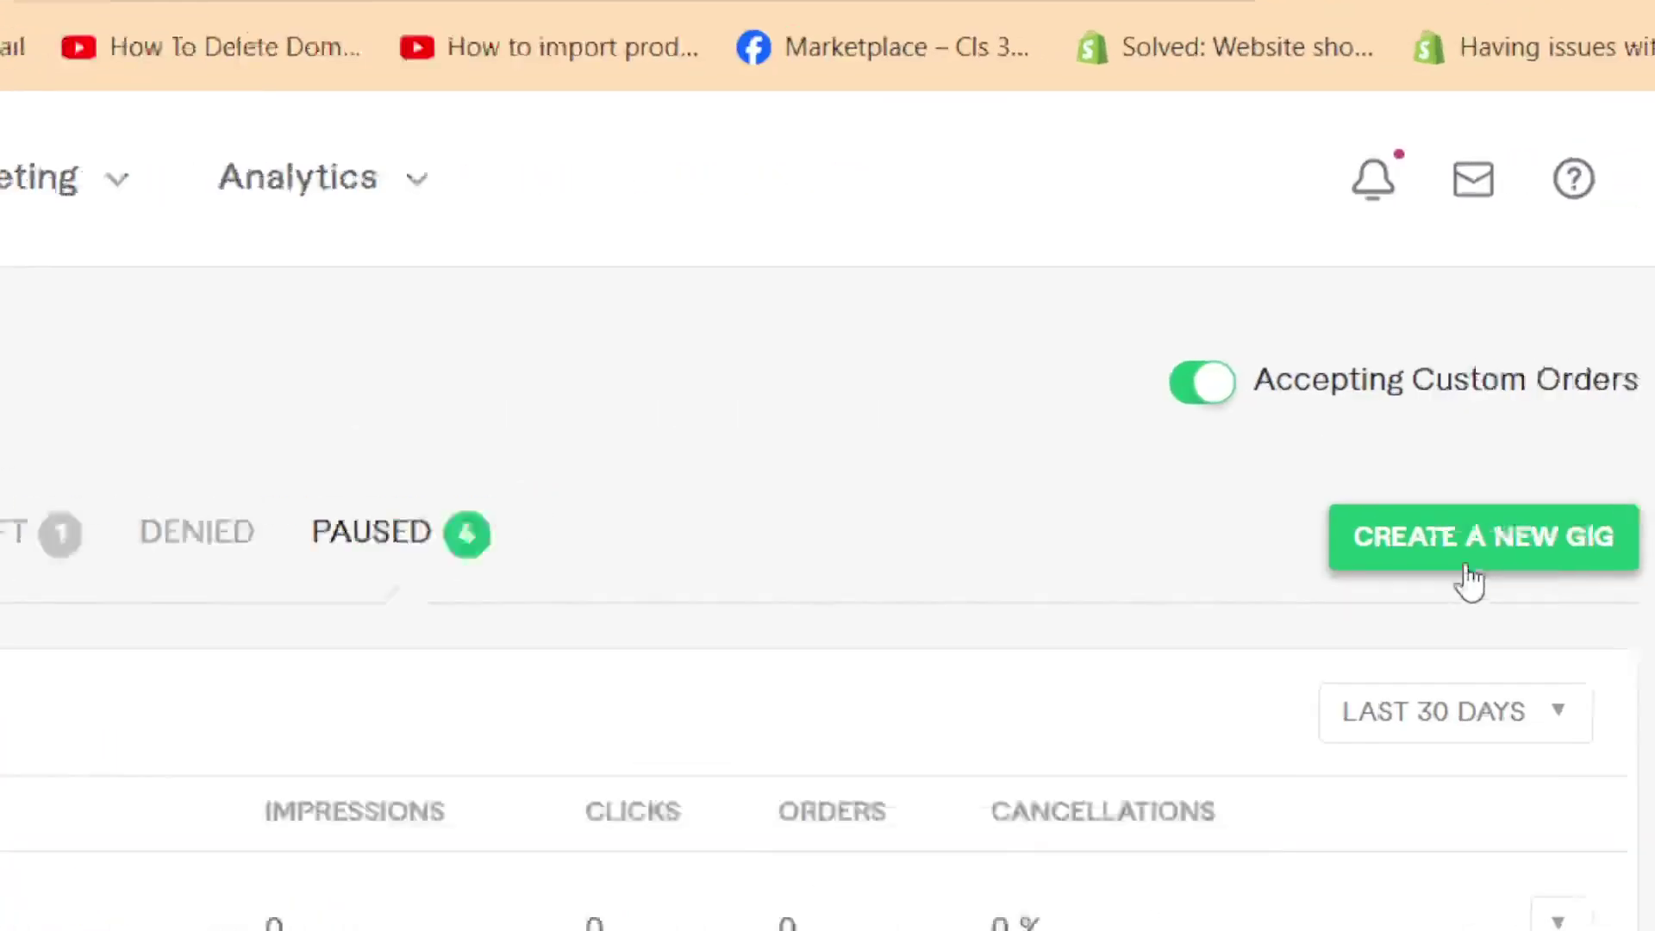
# Step: Attempt to create a new gig and read the four-gig maximum banner
pyautogui.click(1484, 594)
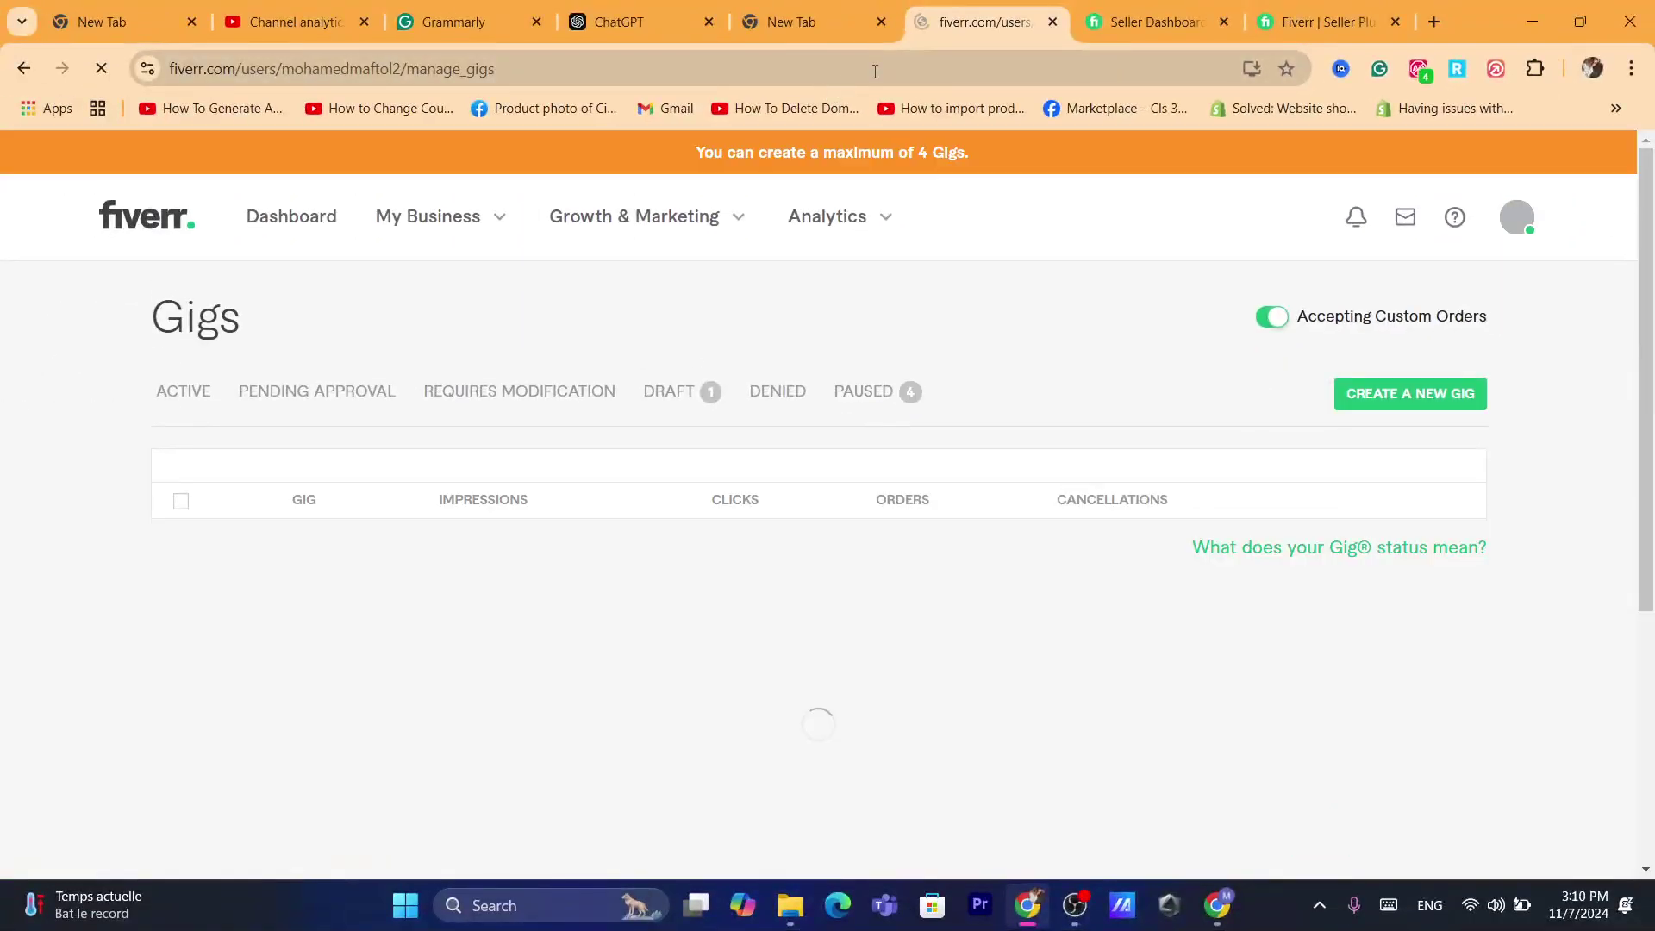
pyautogui.click(875, 71)
pyautogui.write('s')
pyautogui.press('Return')
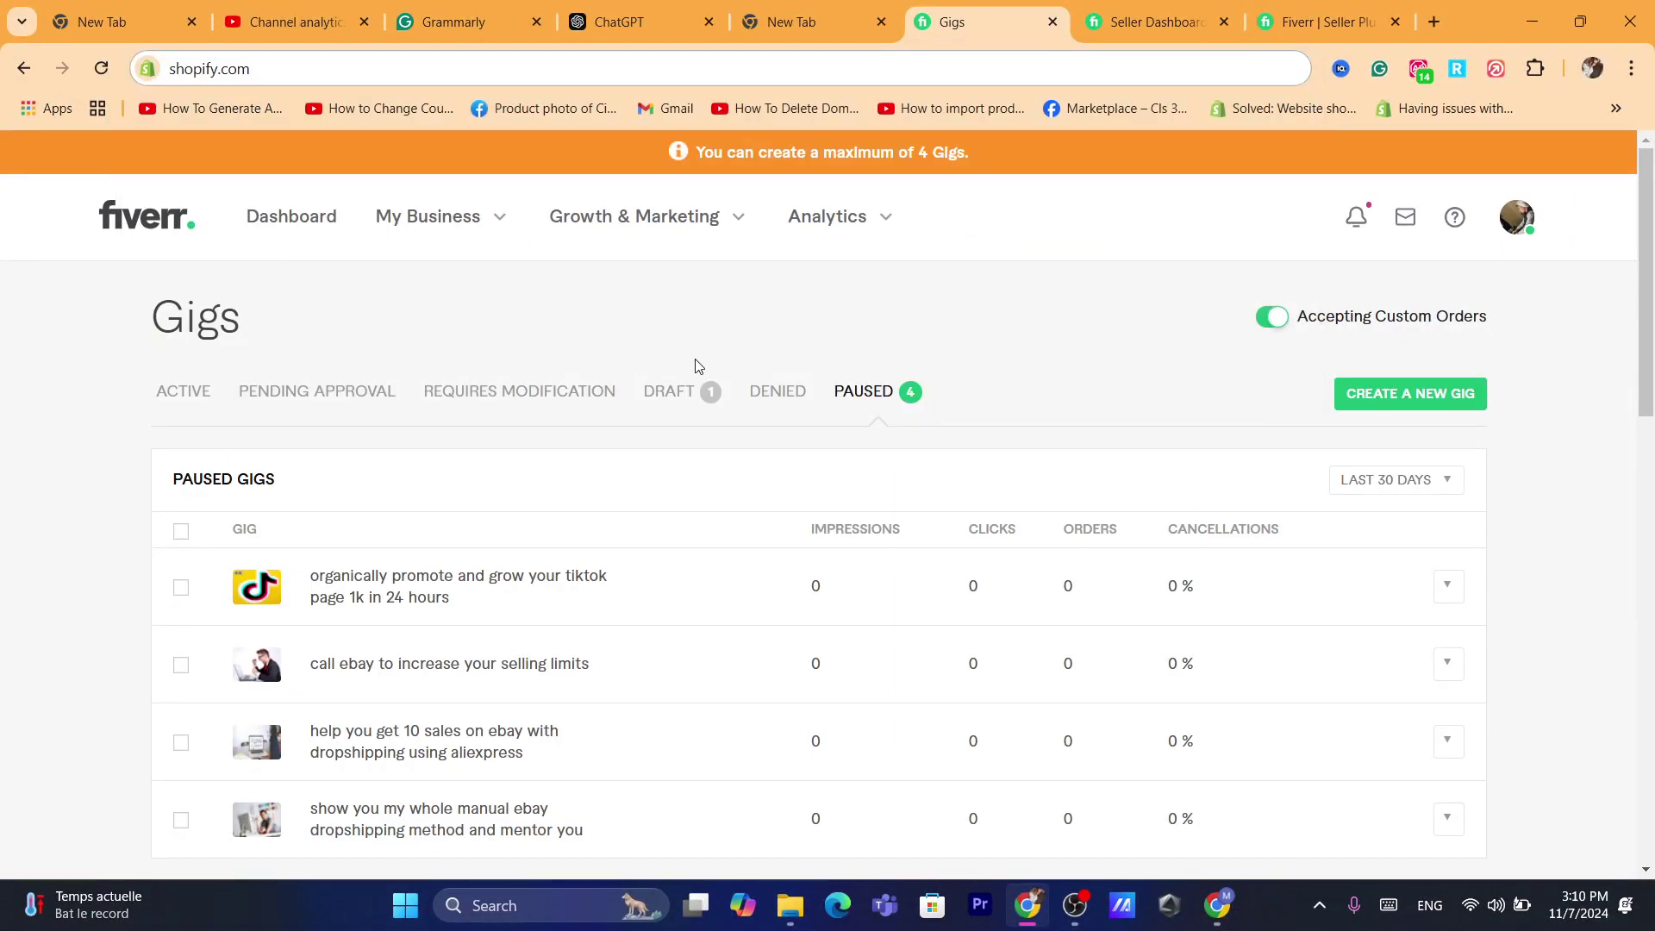
pyautogui.doubleClick(829, 161)
pyautogui.hotkey('ctrl', 'a')
pyautogui.click(962, 148)
# Step: Check the Active gigs, retry gig creation, and move to the Fiverr Affiliates window
pyautogui.click(203, 399)
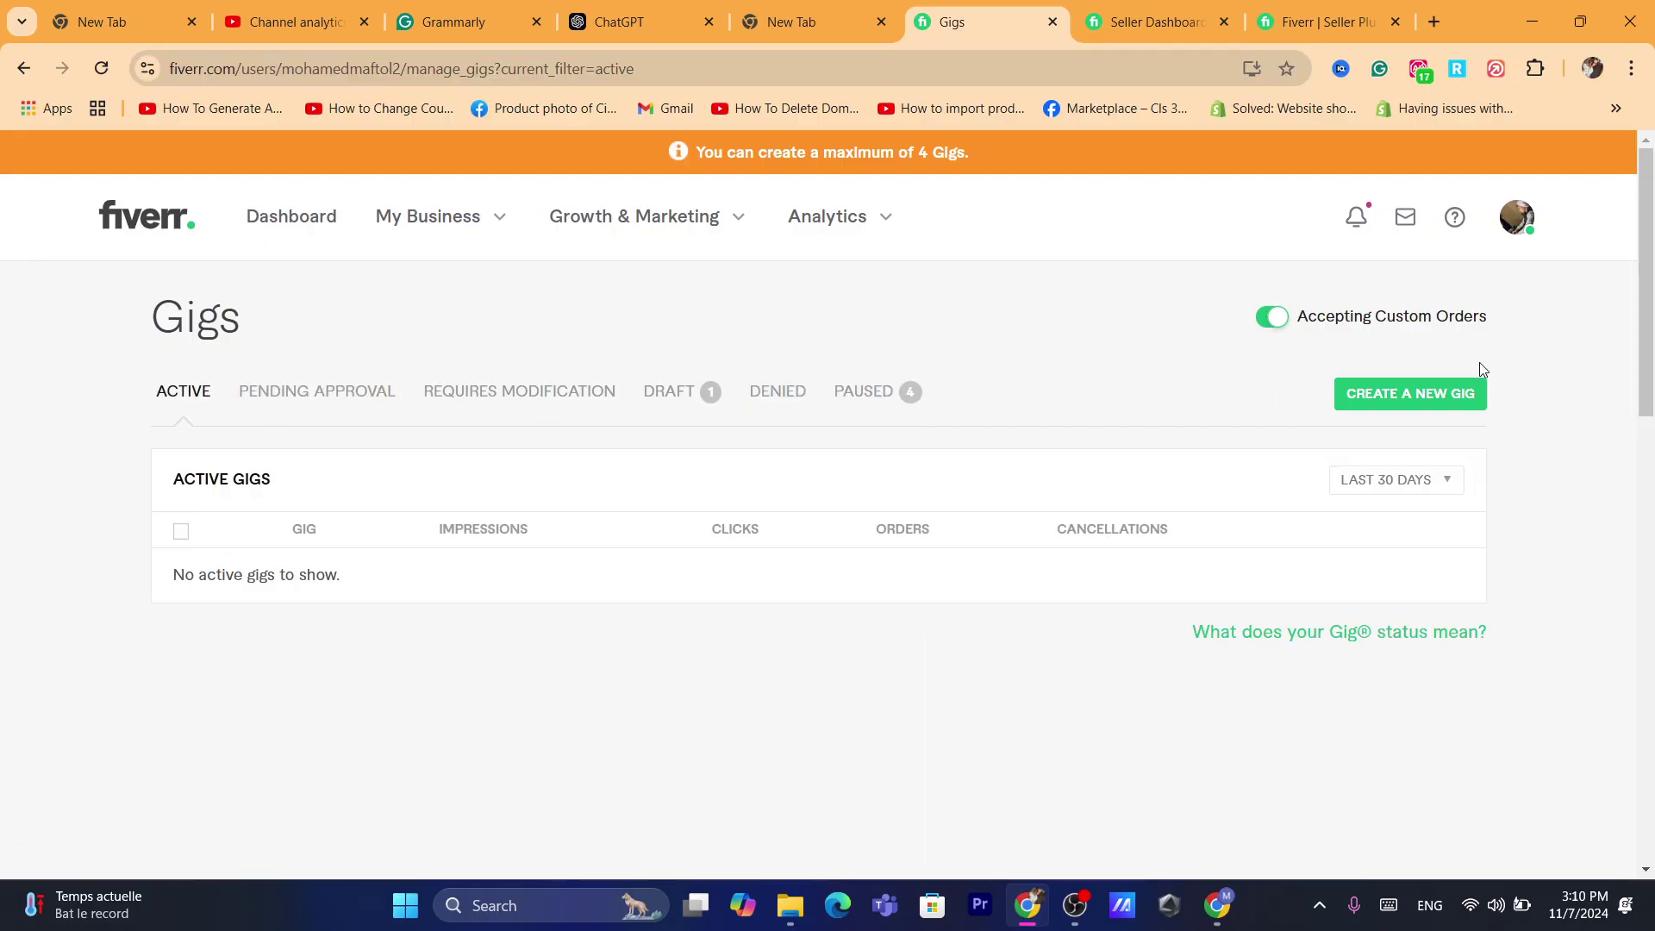
pyautogui.click(1403, 392)
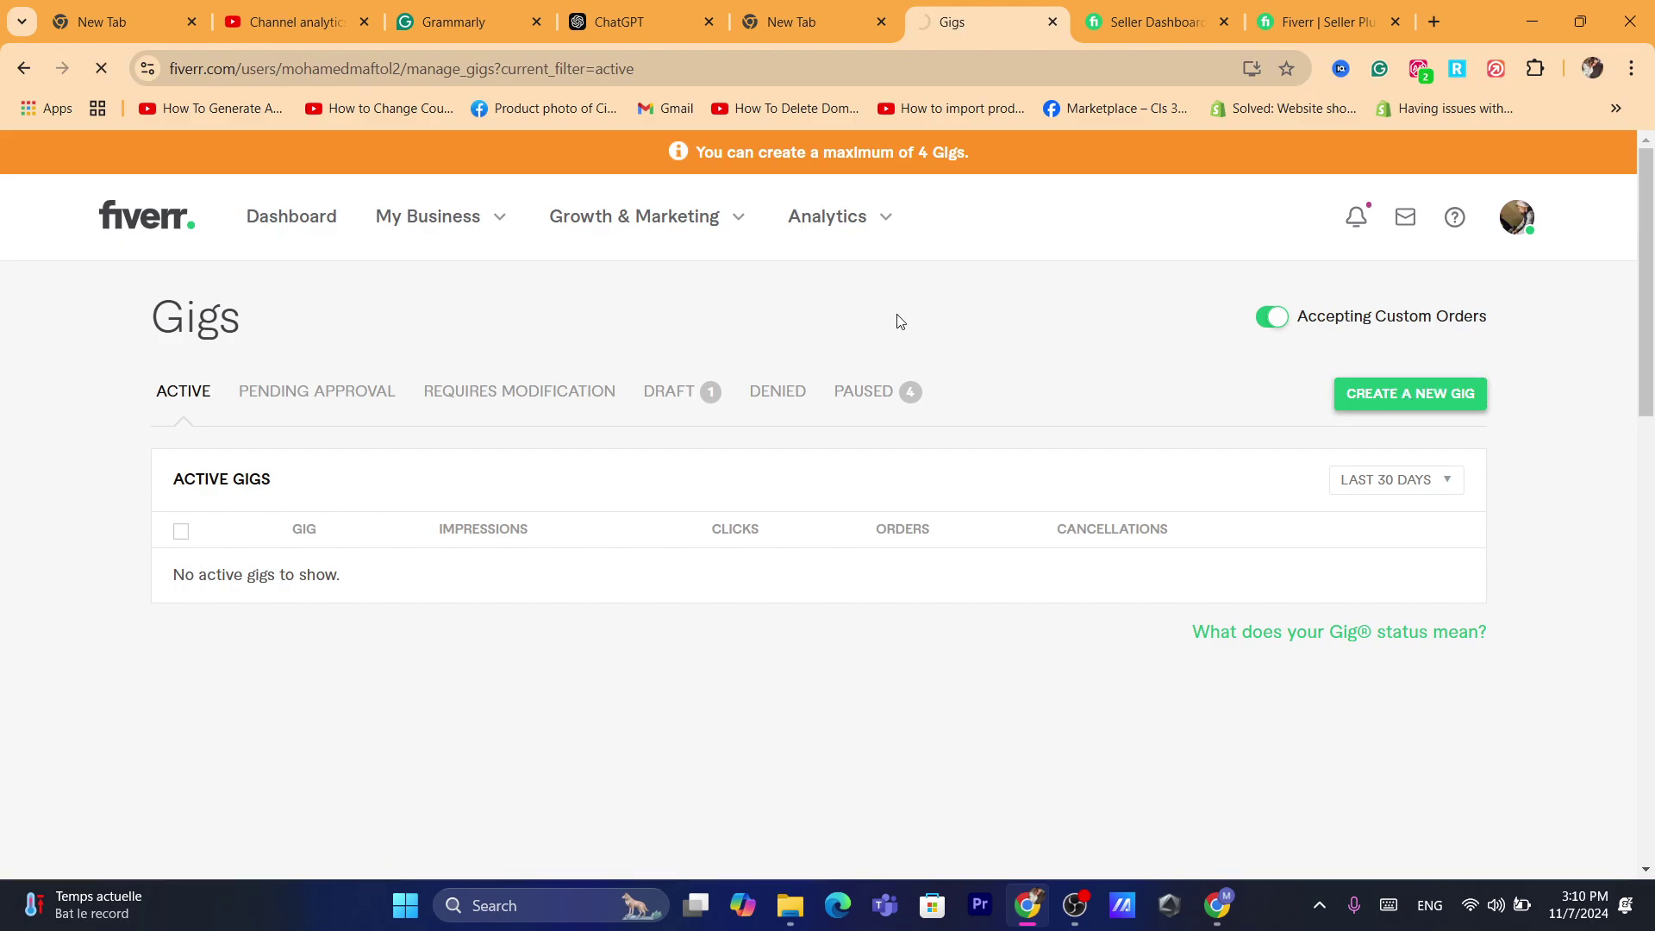
pyautogui.click(1217, 902)
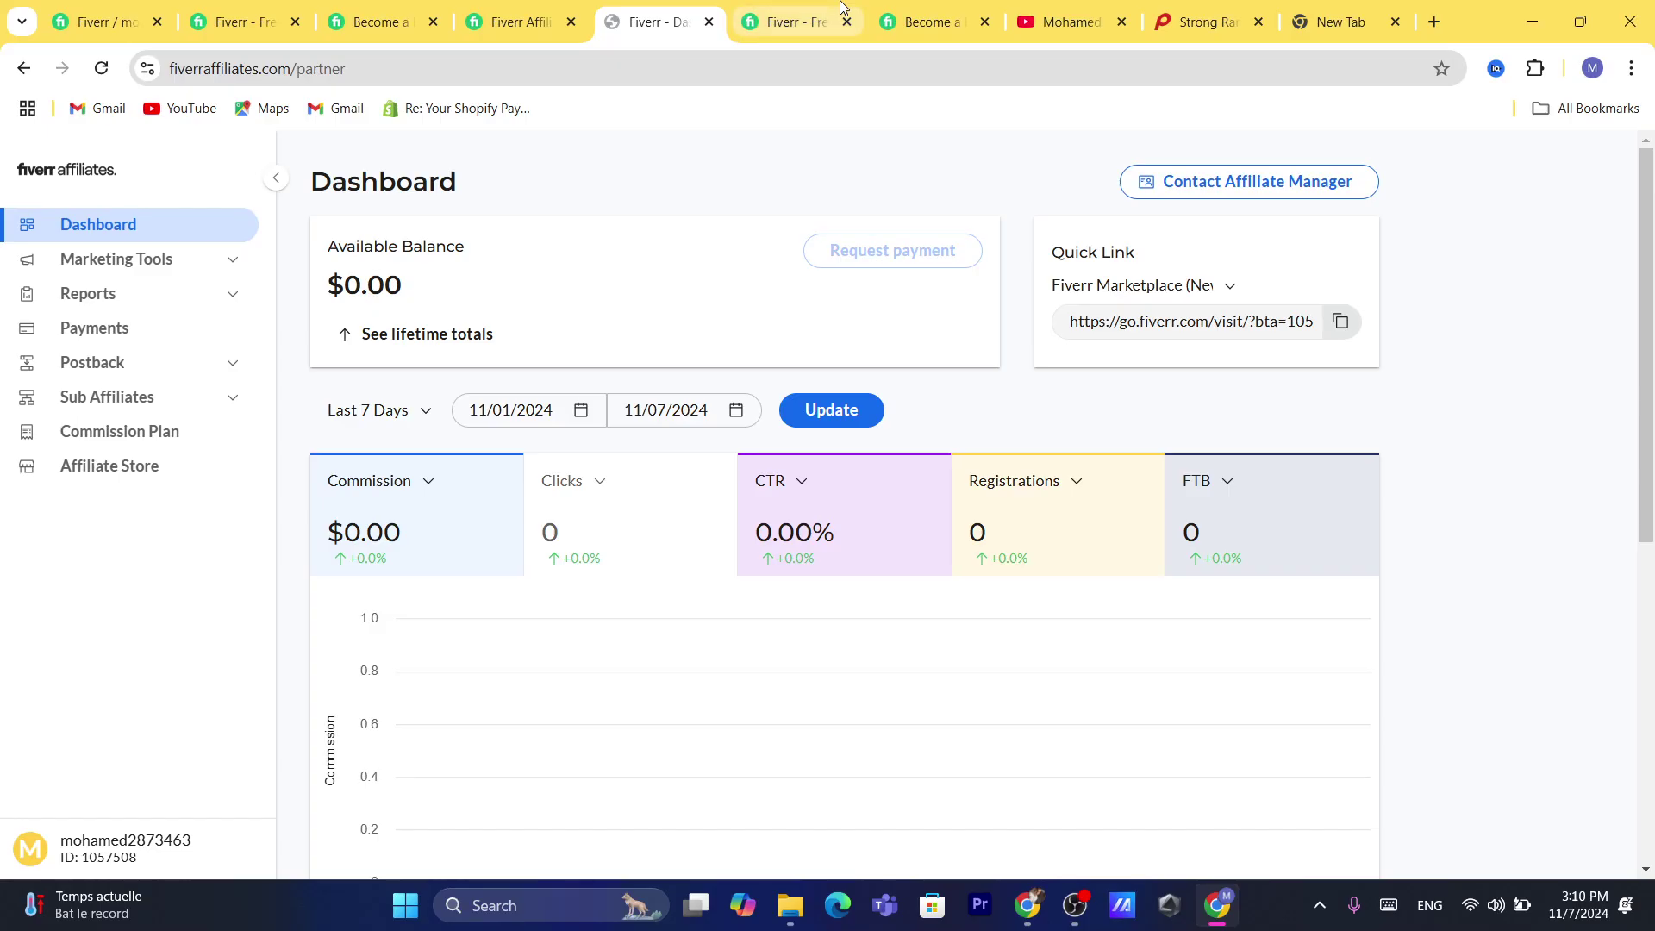
# Step: Switch the homepage tab to selling mode, close the Affiliates dashboard tab, and open Gigs
pyautogui.click(798, 22)
pyautogui.click(852, 75)
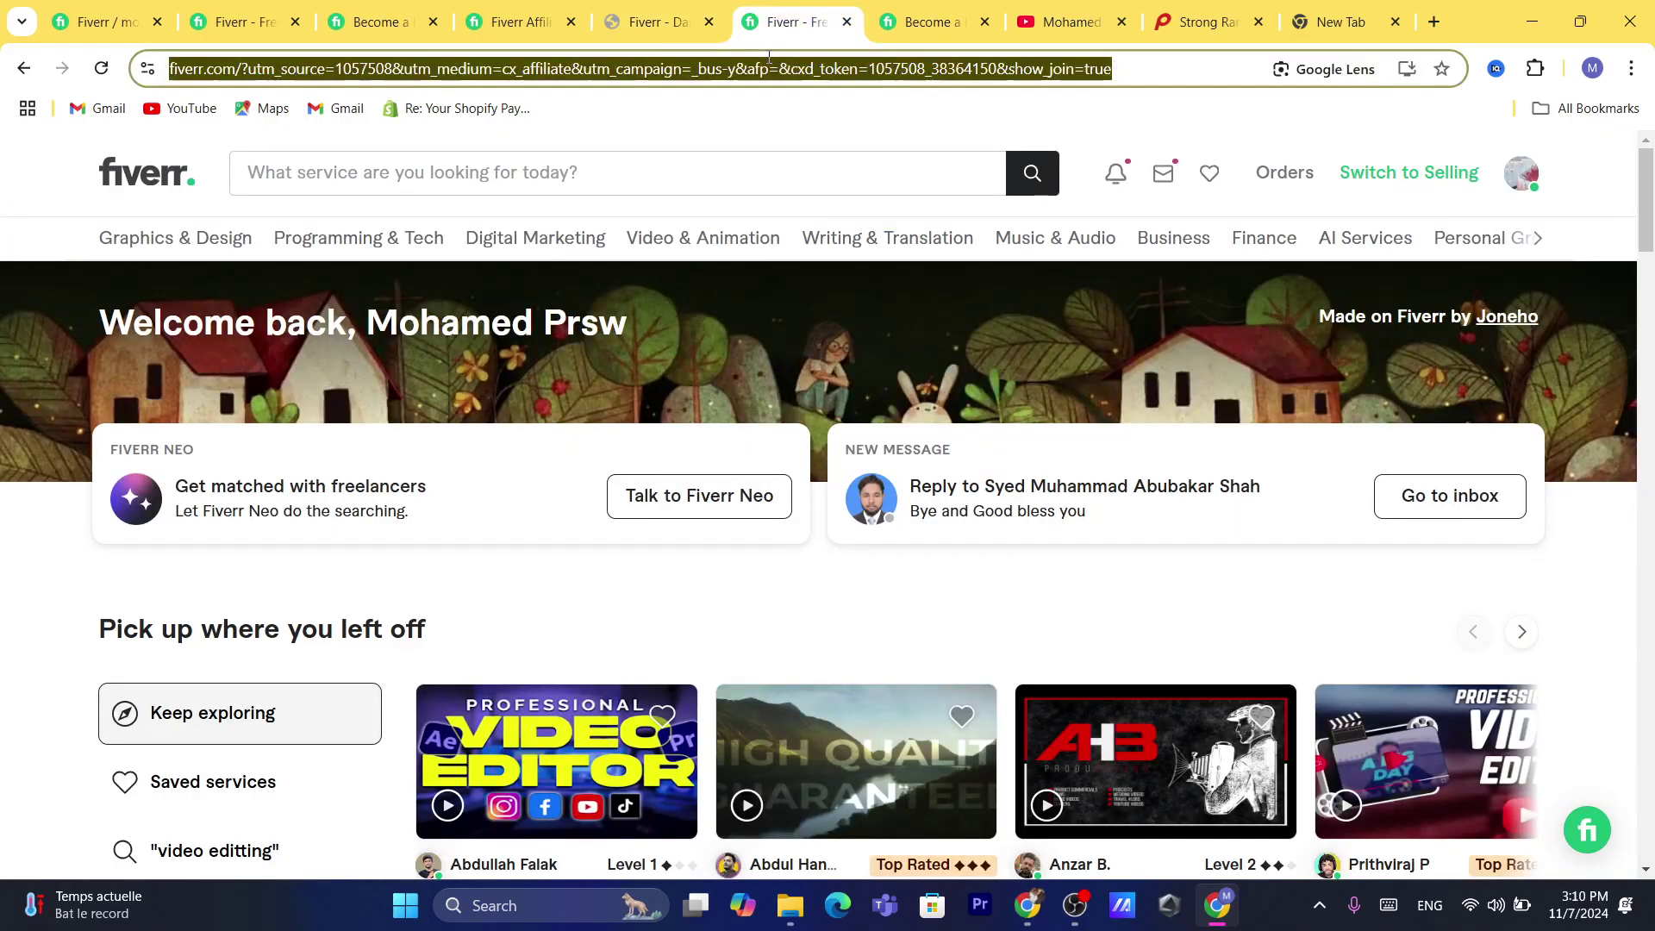
pyautogui.click(1409, 172)
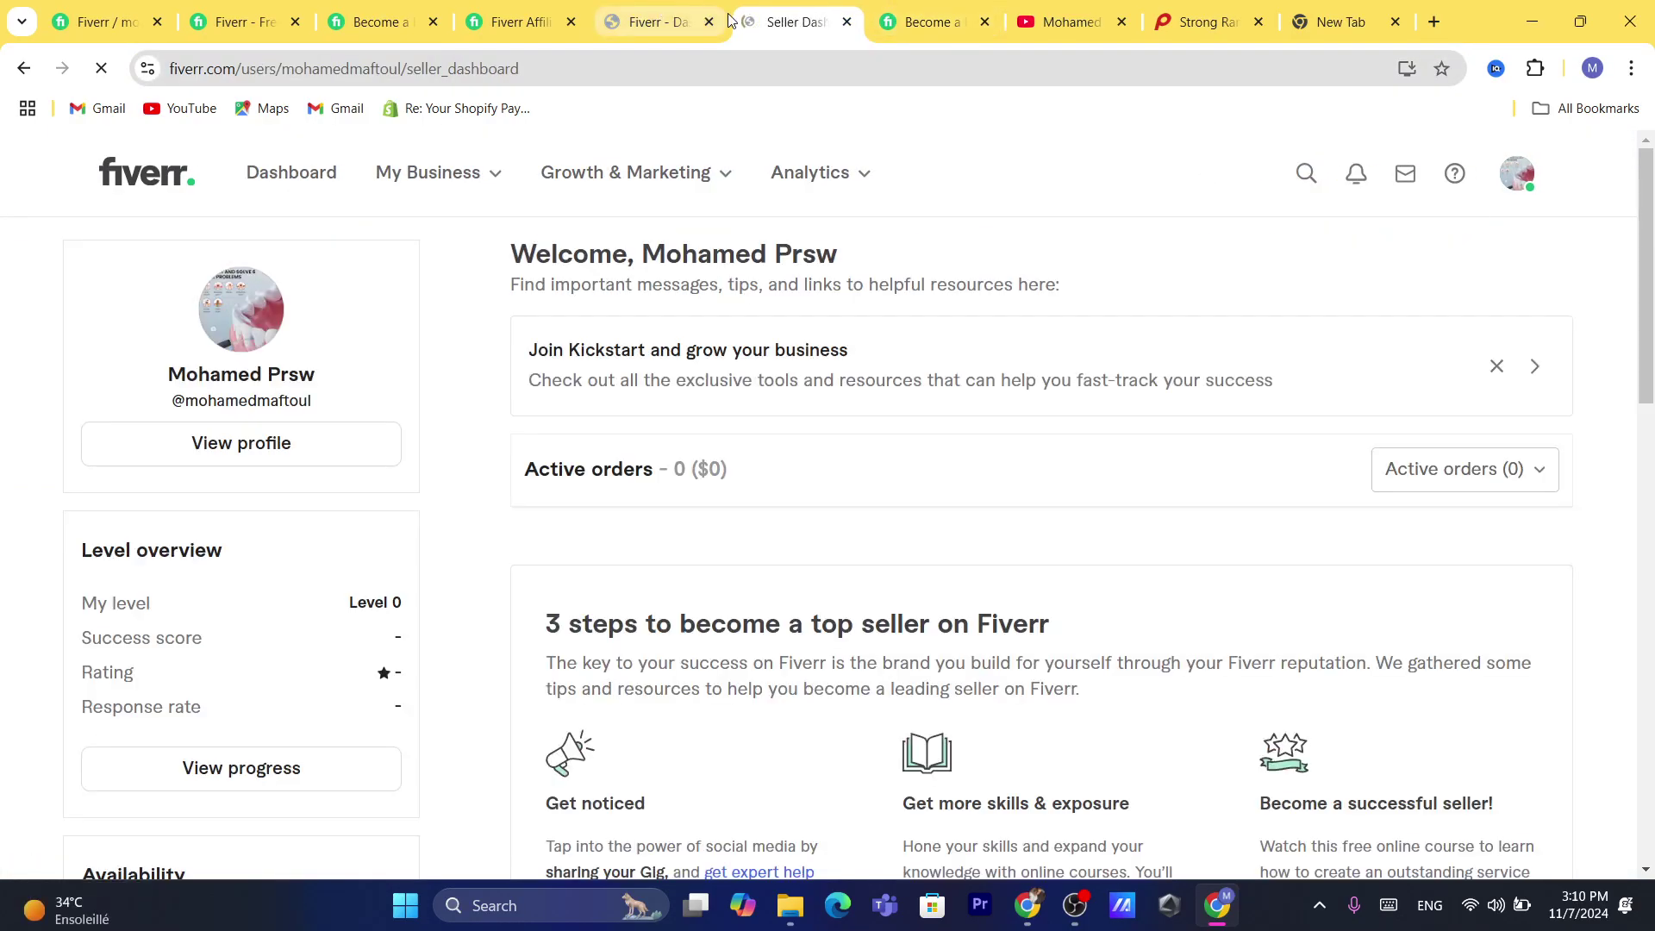
pyautogui.click(709, 22)
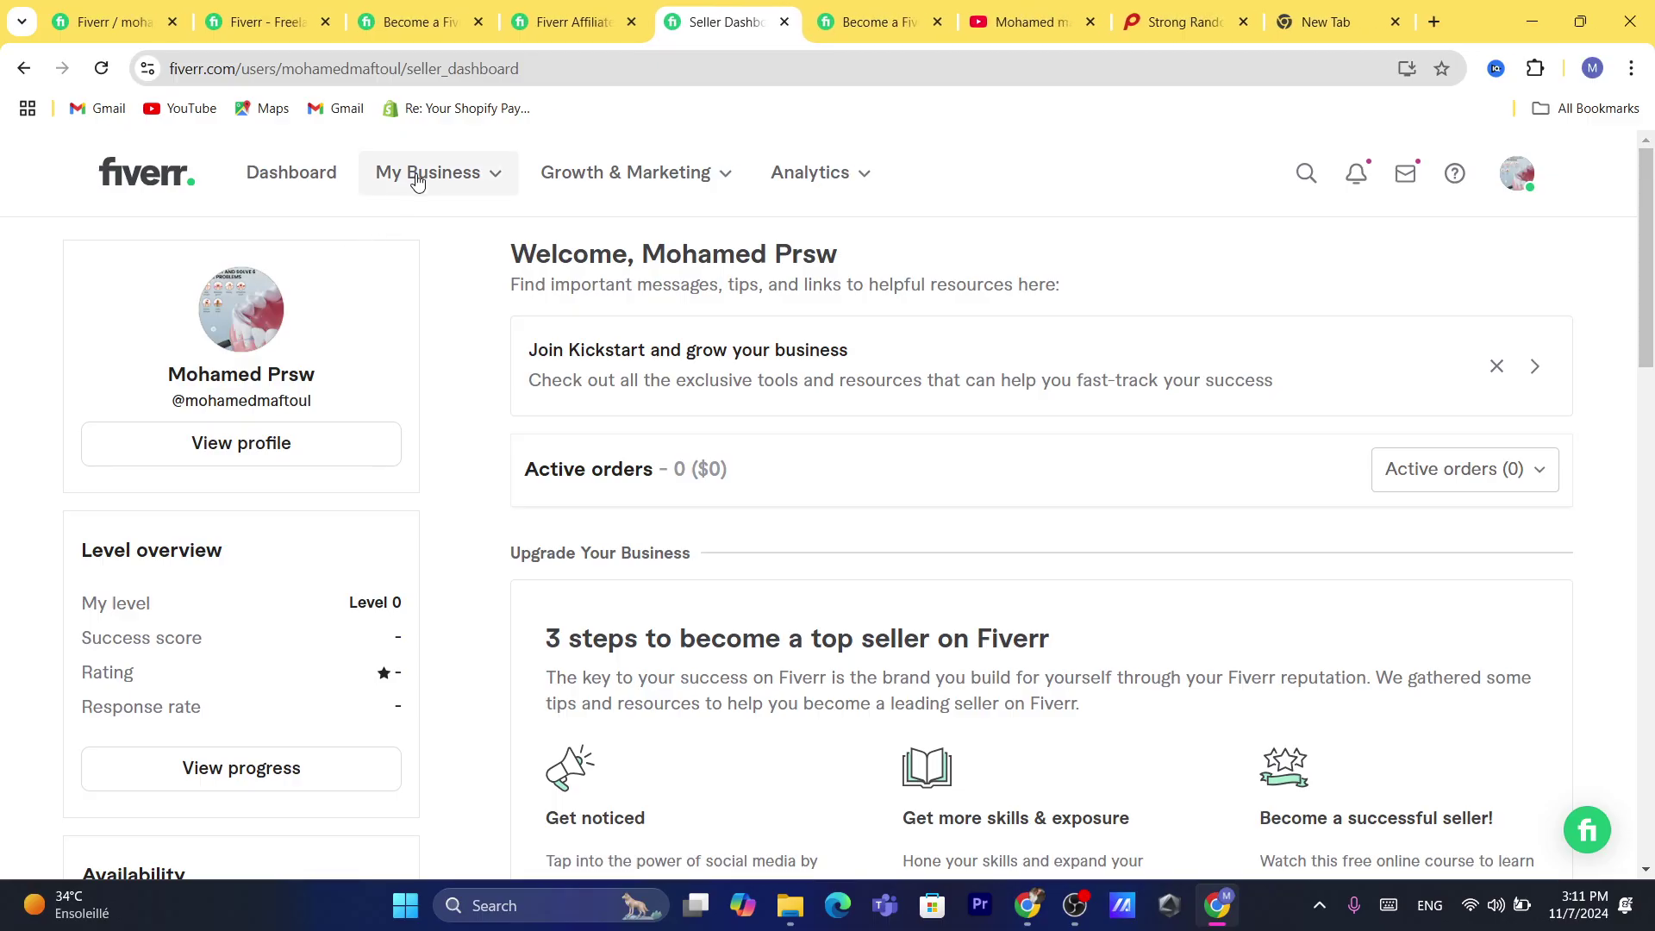
pyautogui.moveTo(418, 181)
pyautogui.click(399, 291)
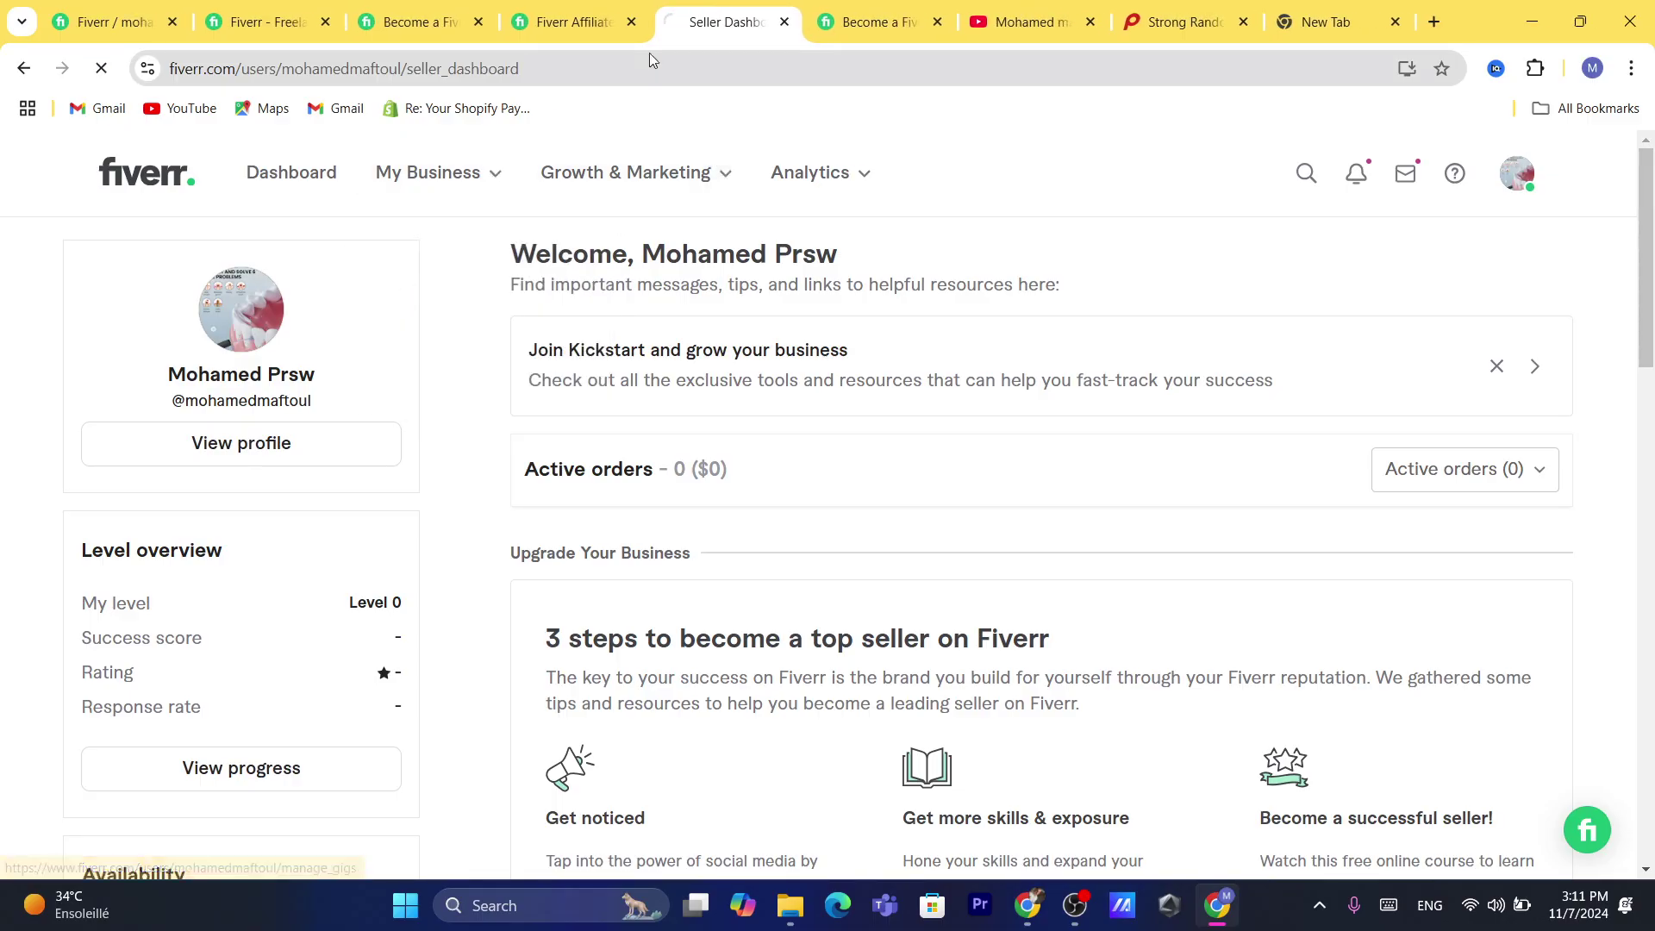
# Step: Close the remaining Affiliate and extra homepage tabs and start a new gig
pyautogui.click(632, 23)
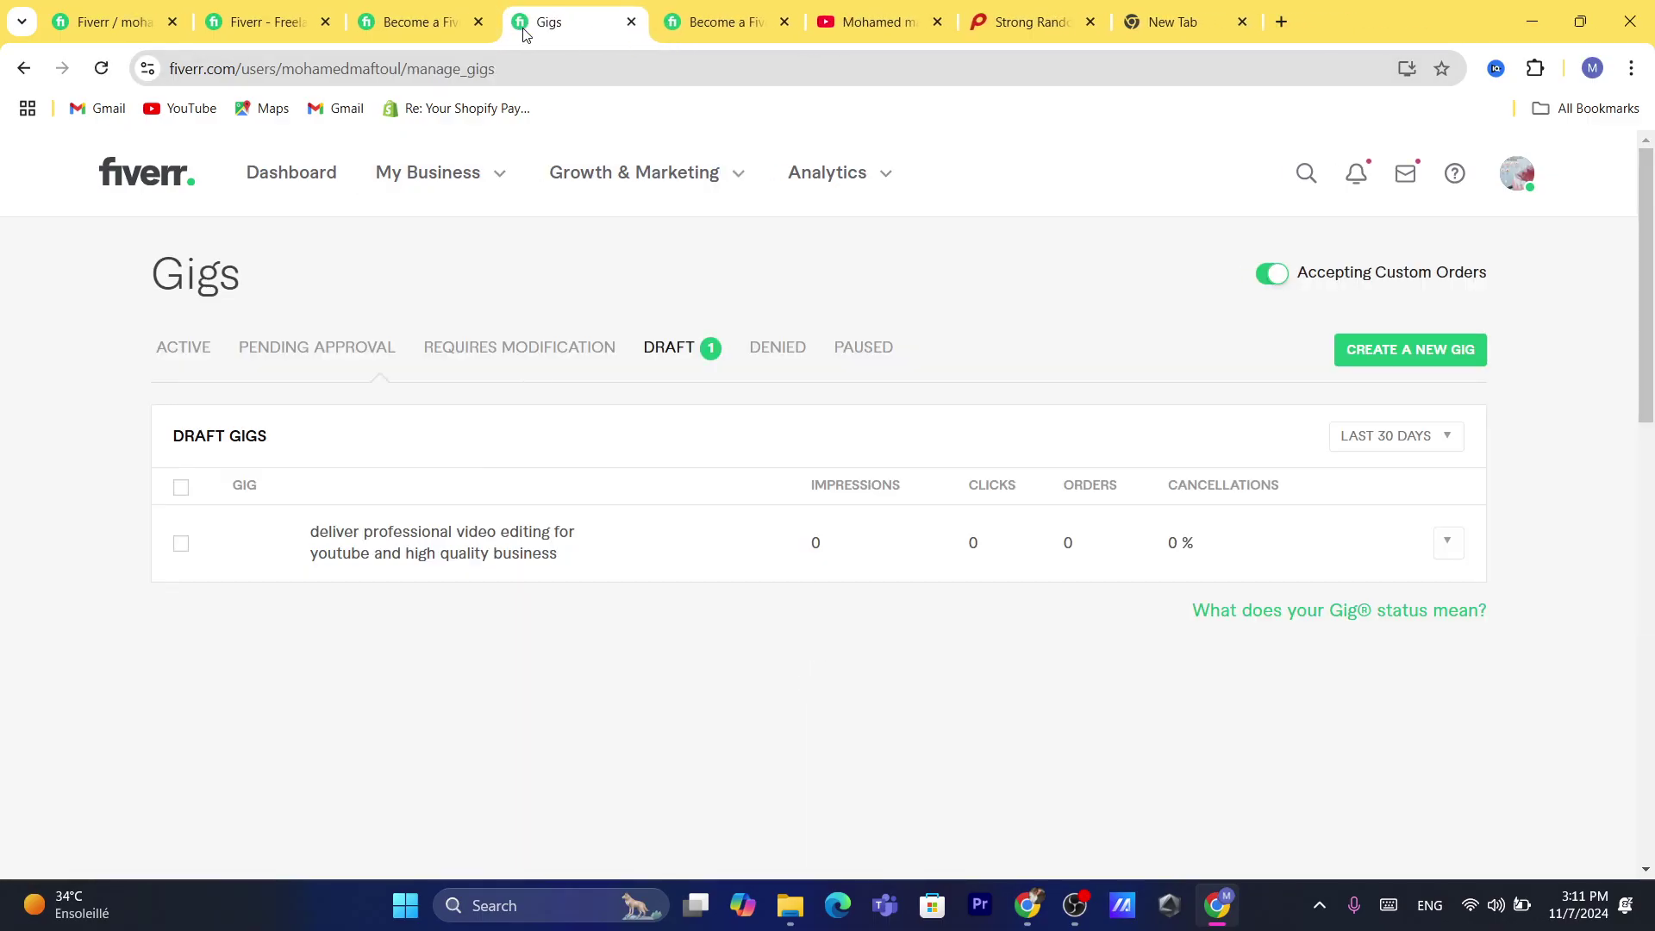
pyautogui.click(477, 22)
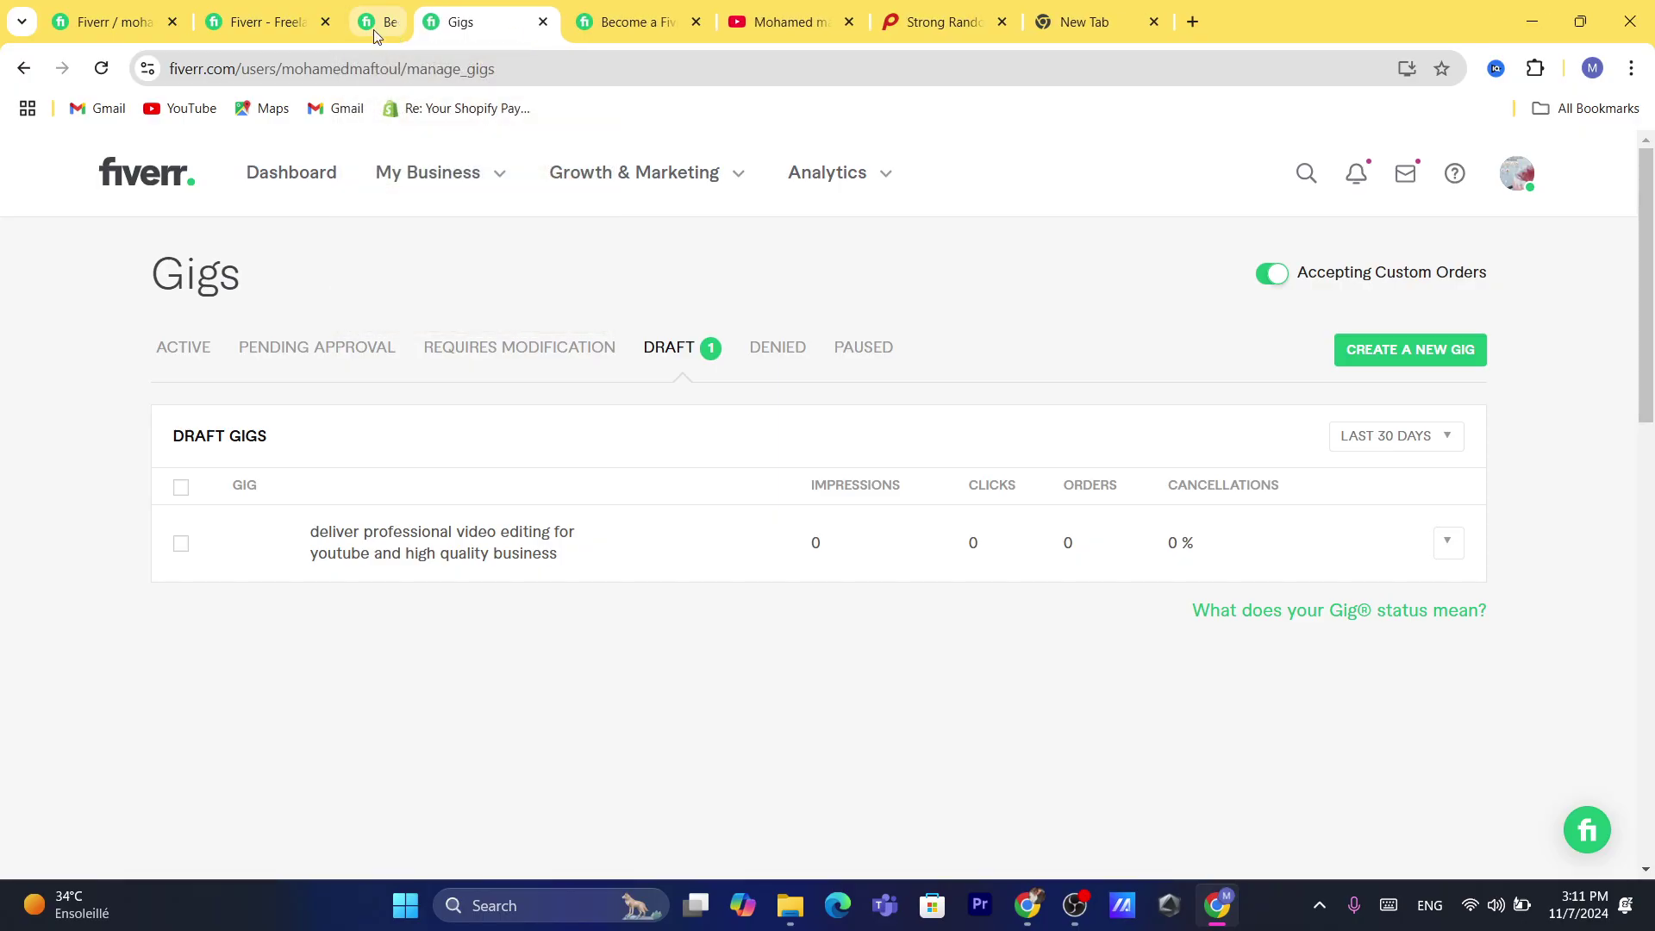
pyautogui.click(325, 21)
pyautogui.click(1429, 348)
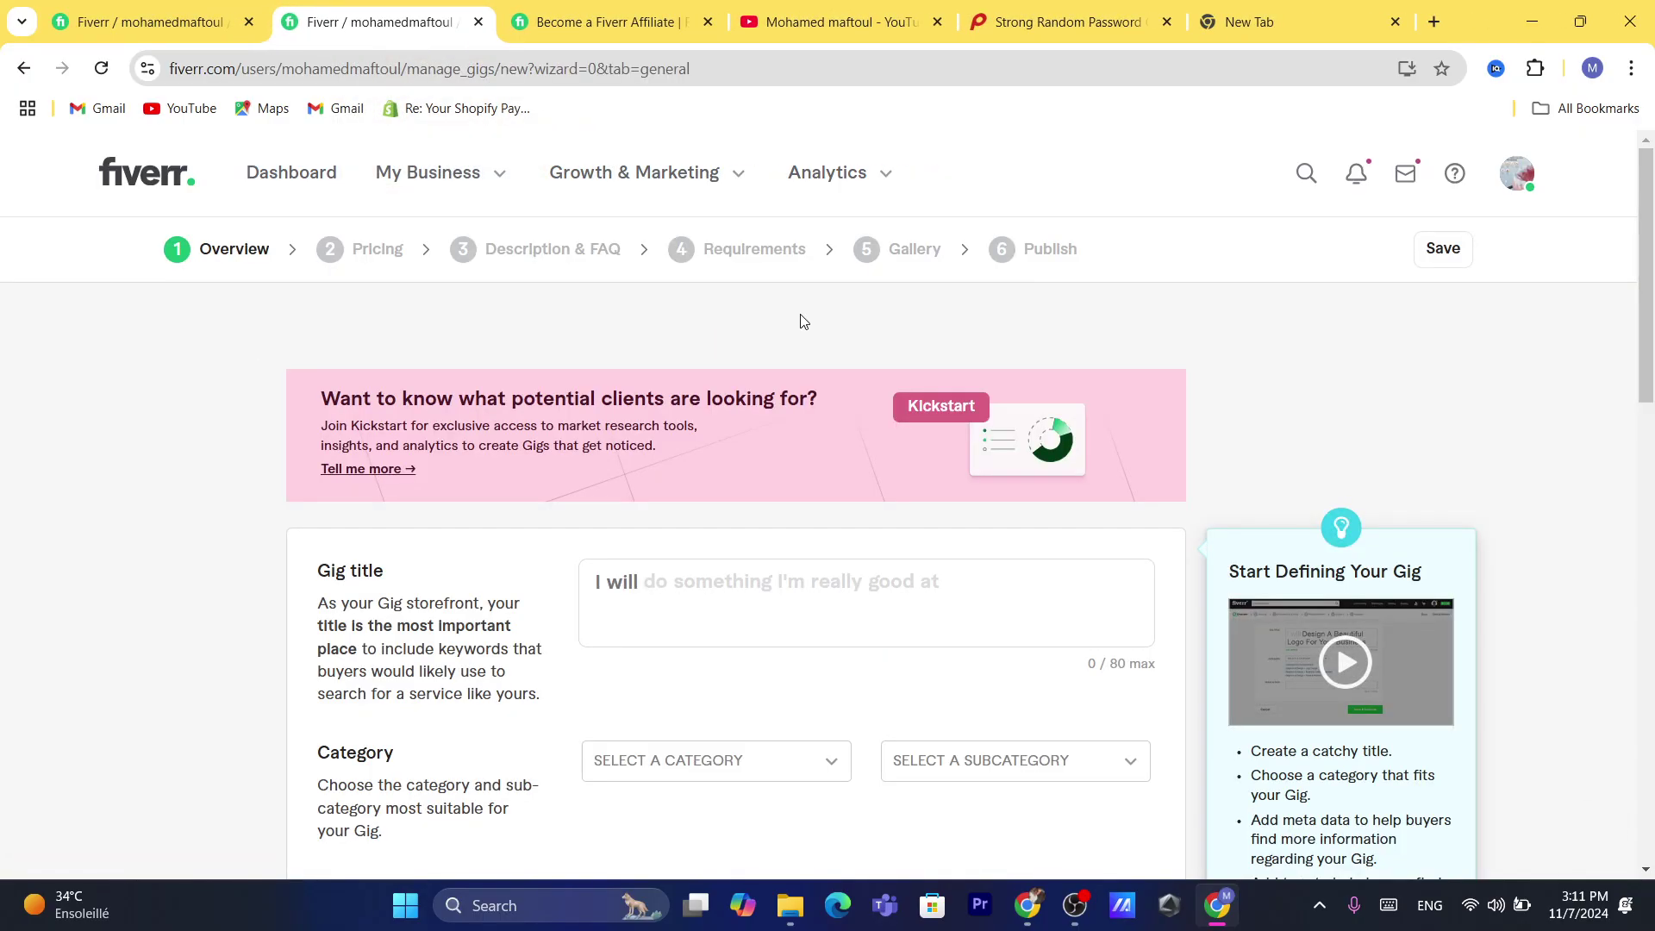
# Step: Check the new gig form, then view the finished gig waiting at phone verification
pyautogui.click(707, 583)
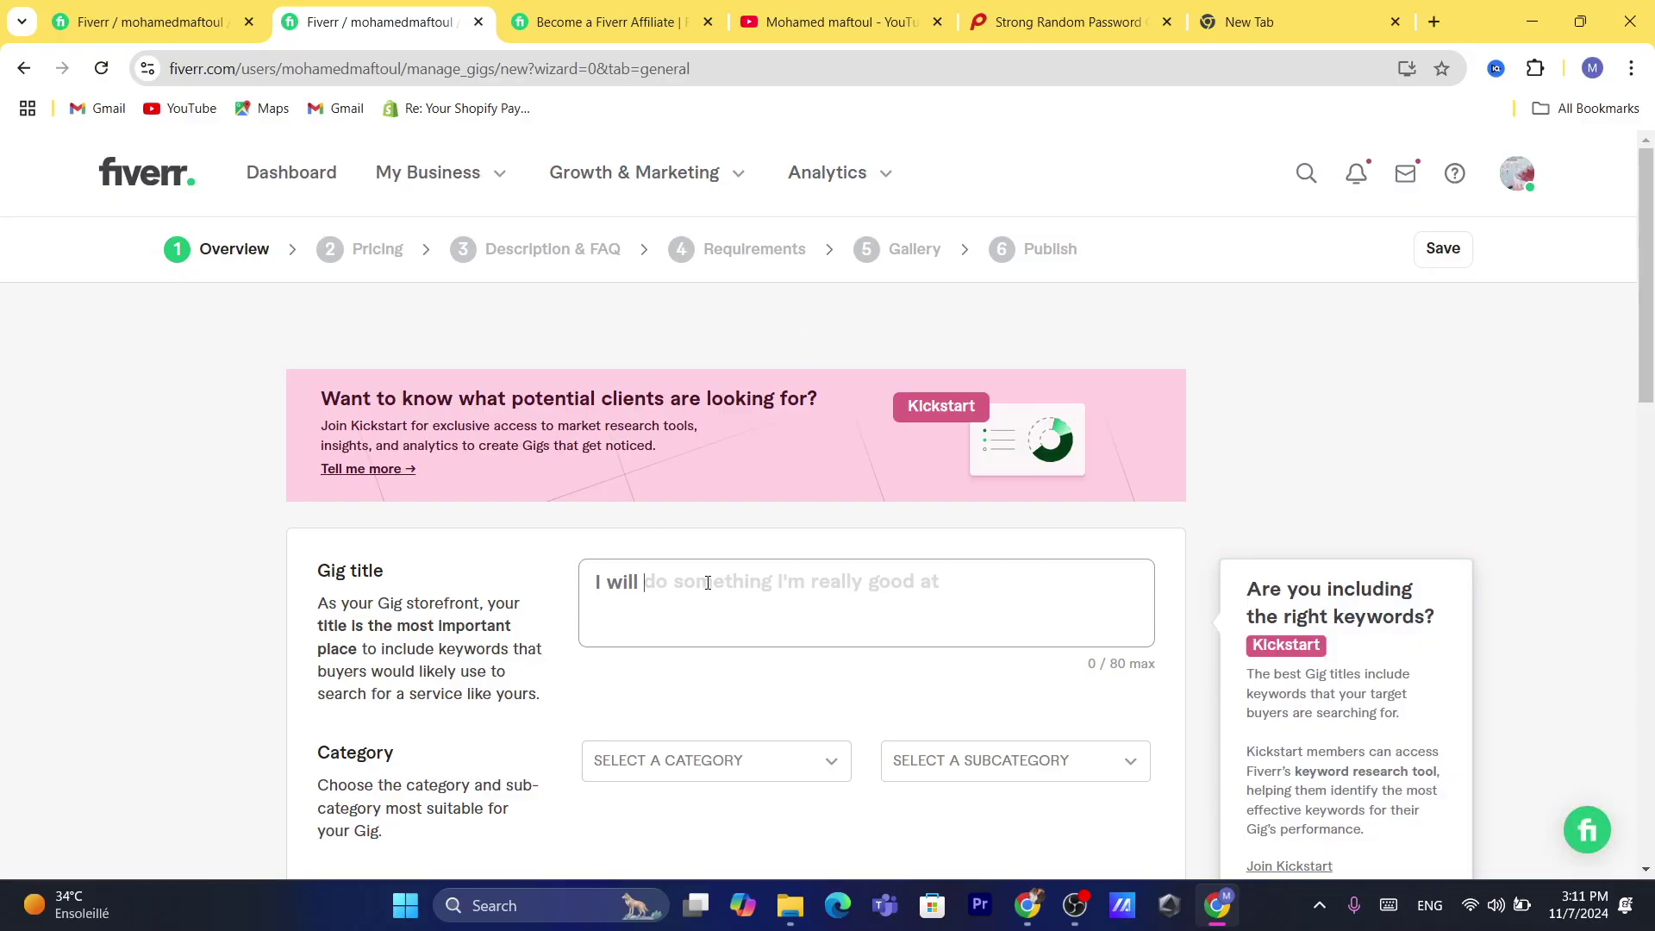
pyautogui.scroll(-3, 1337, 314)
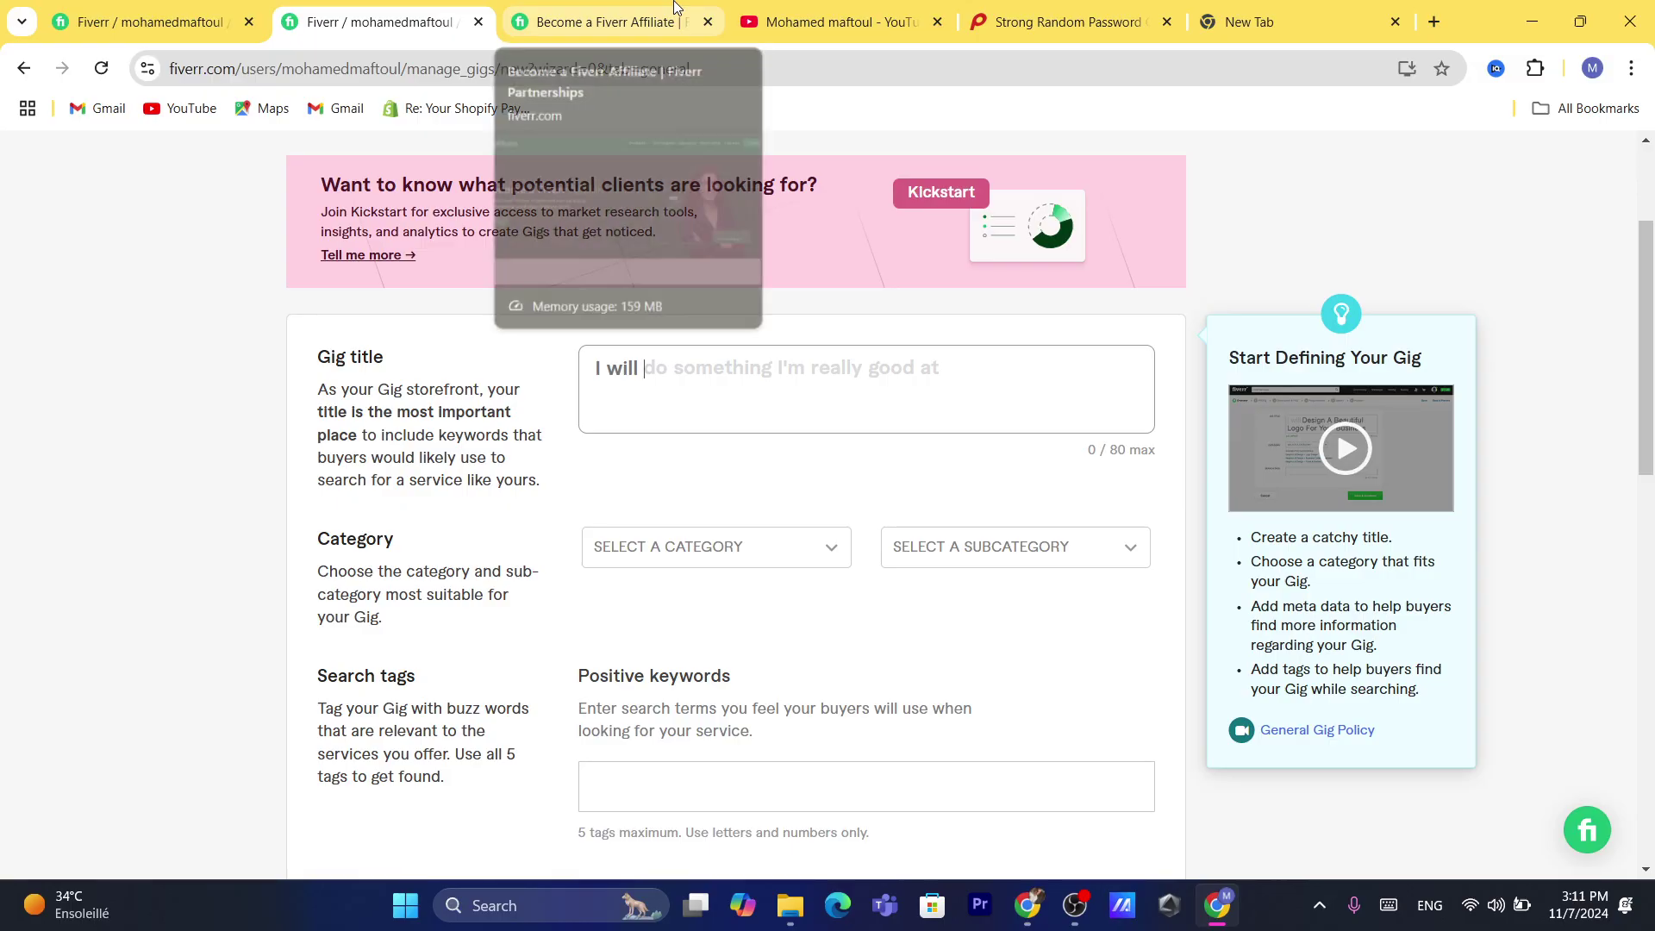
pyautogui.click(227, 7)
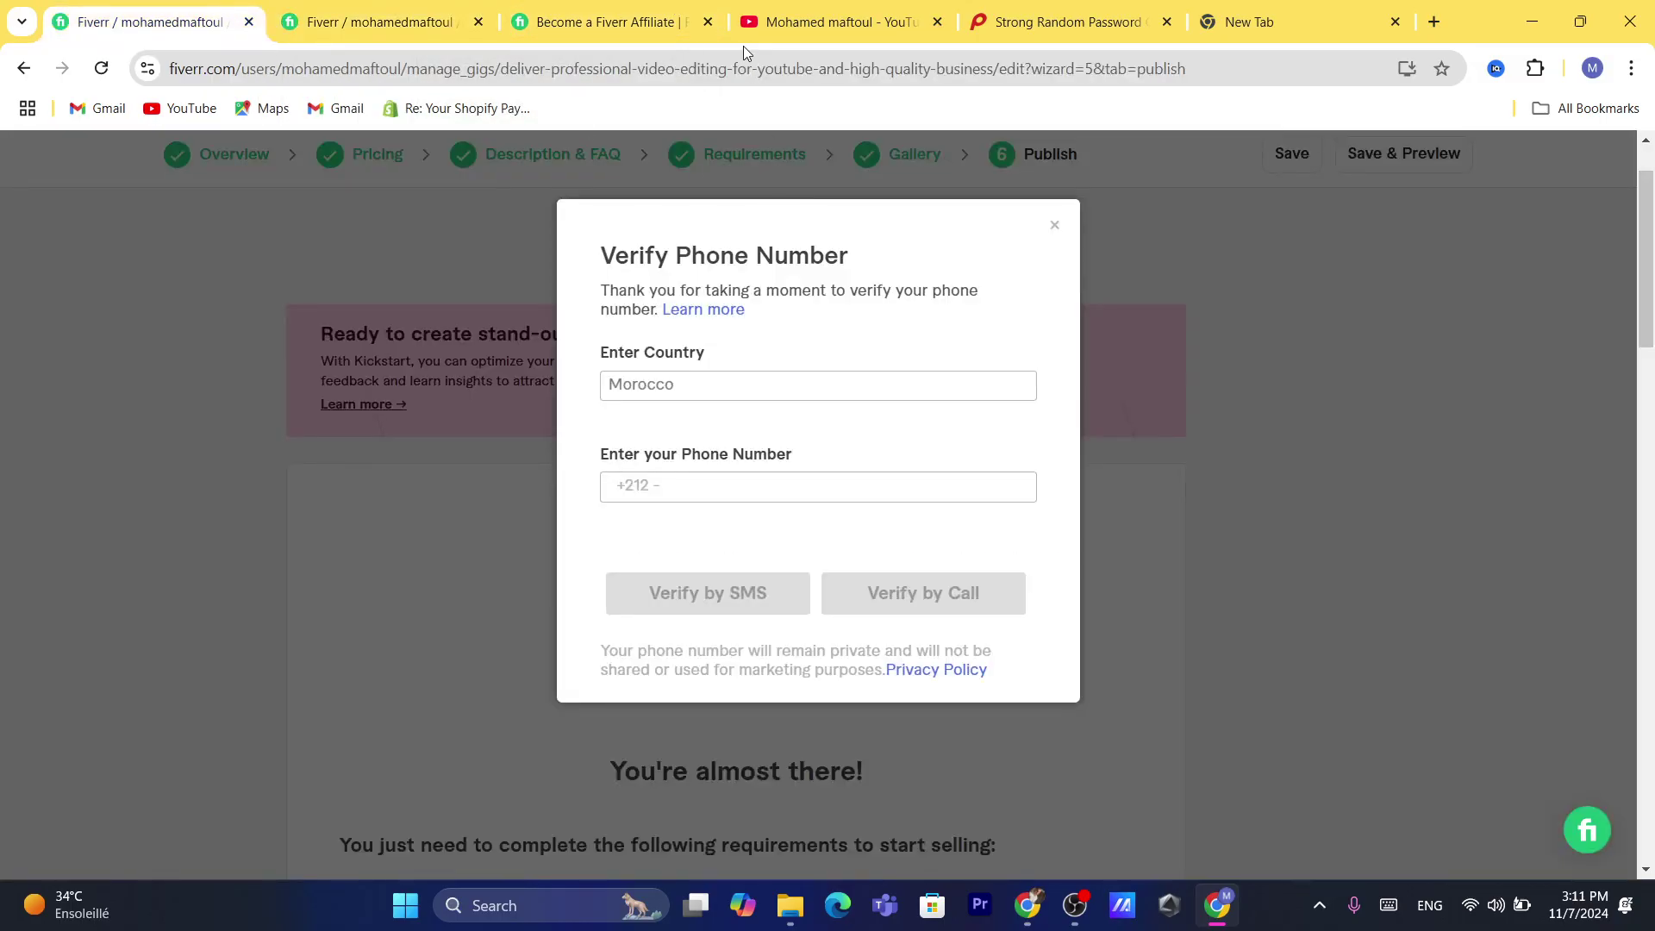
# Step: Navigate to fiverr.com and switch the account to buying mode from the avatar menu
pyautogui.click(778, 67)
pyautogui.write('fiver')
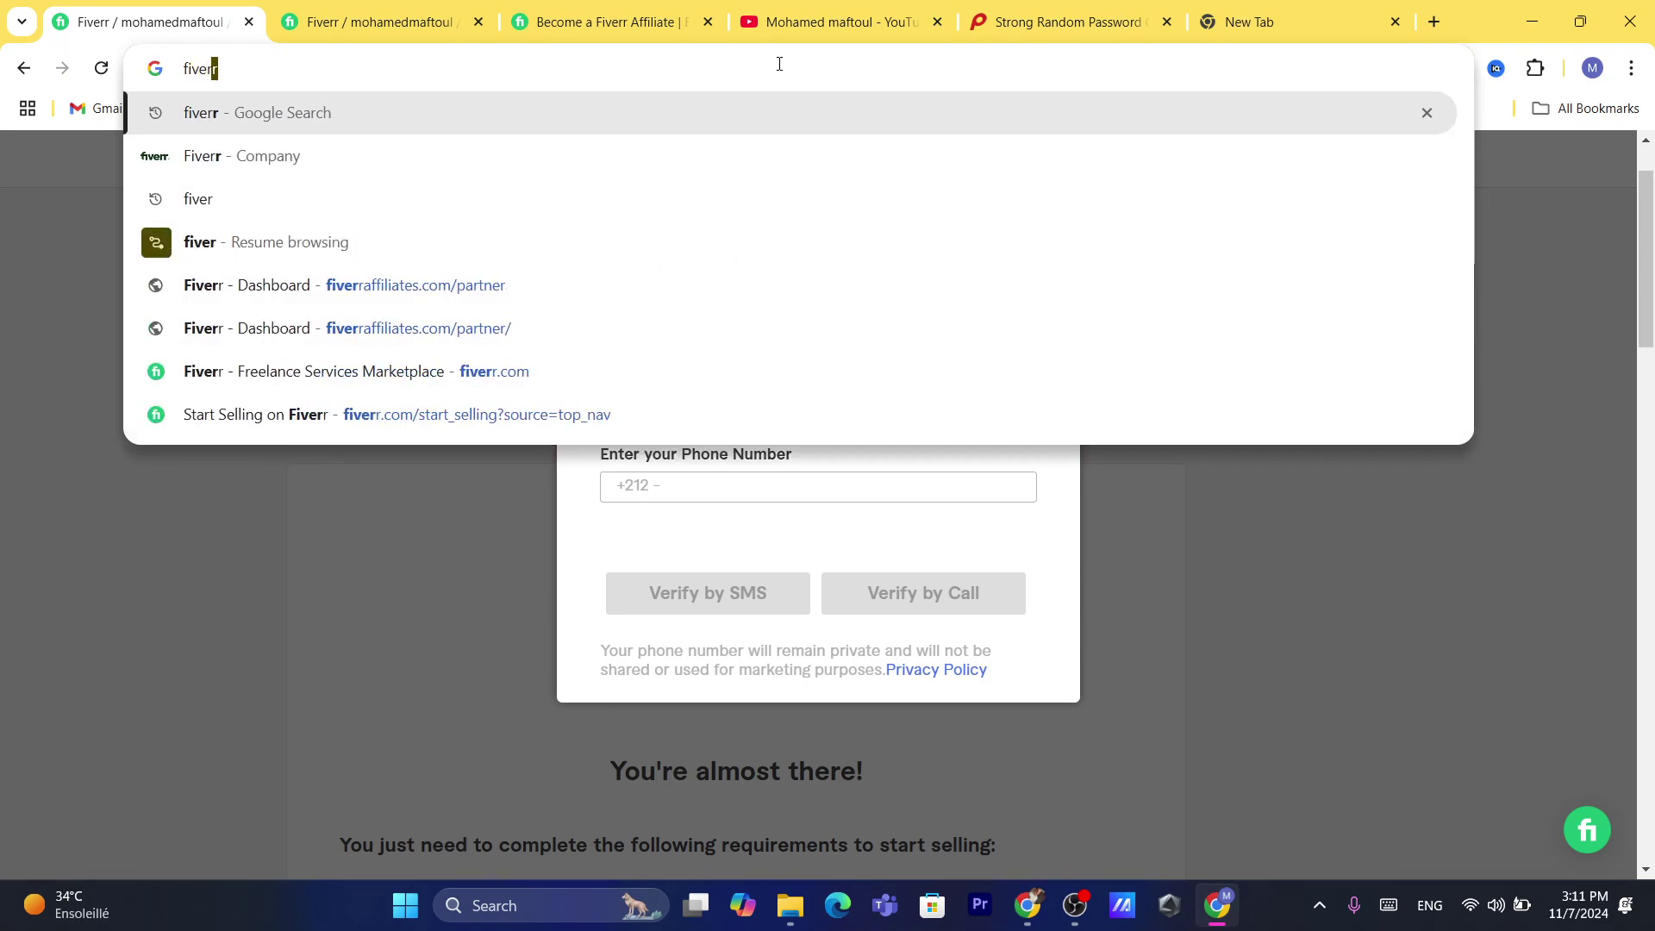
pyautogui.click(703, 118)
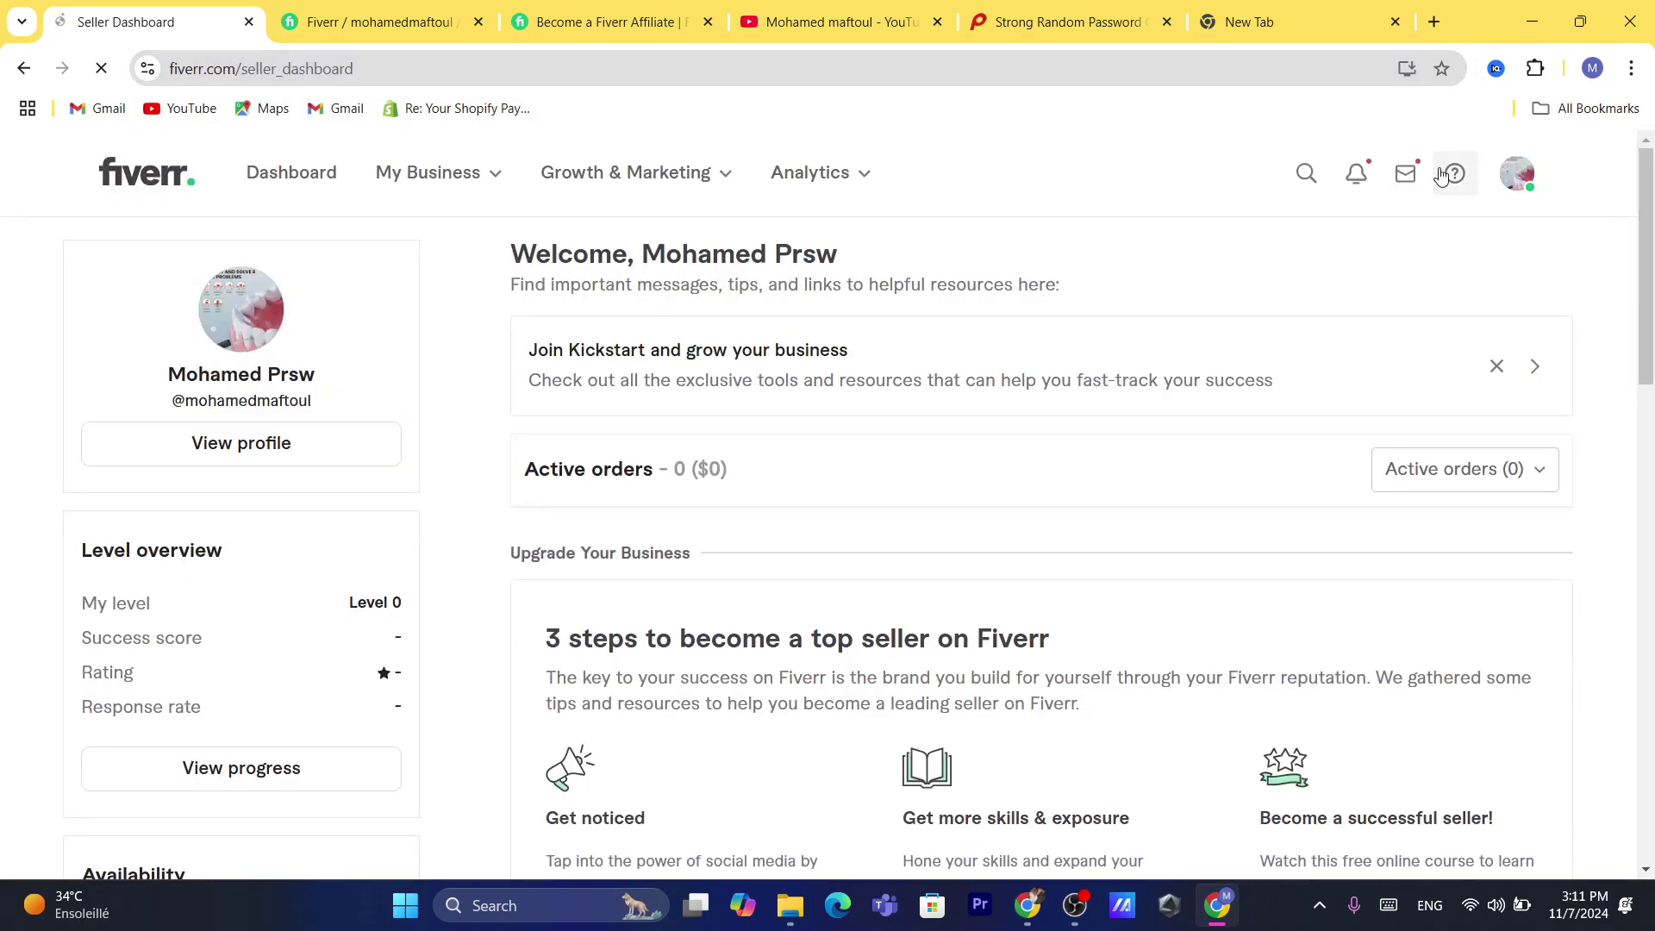
pyautogui.click(1514, 186)
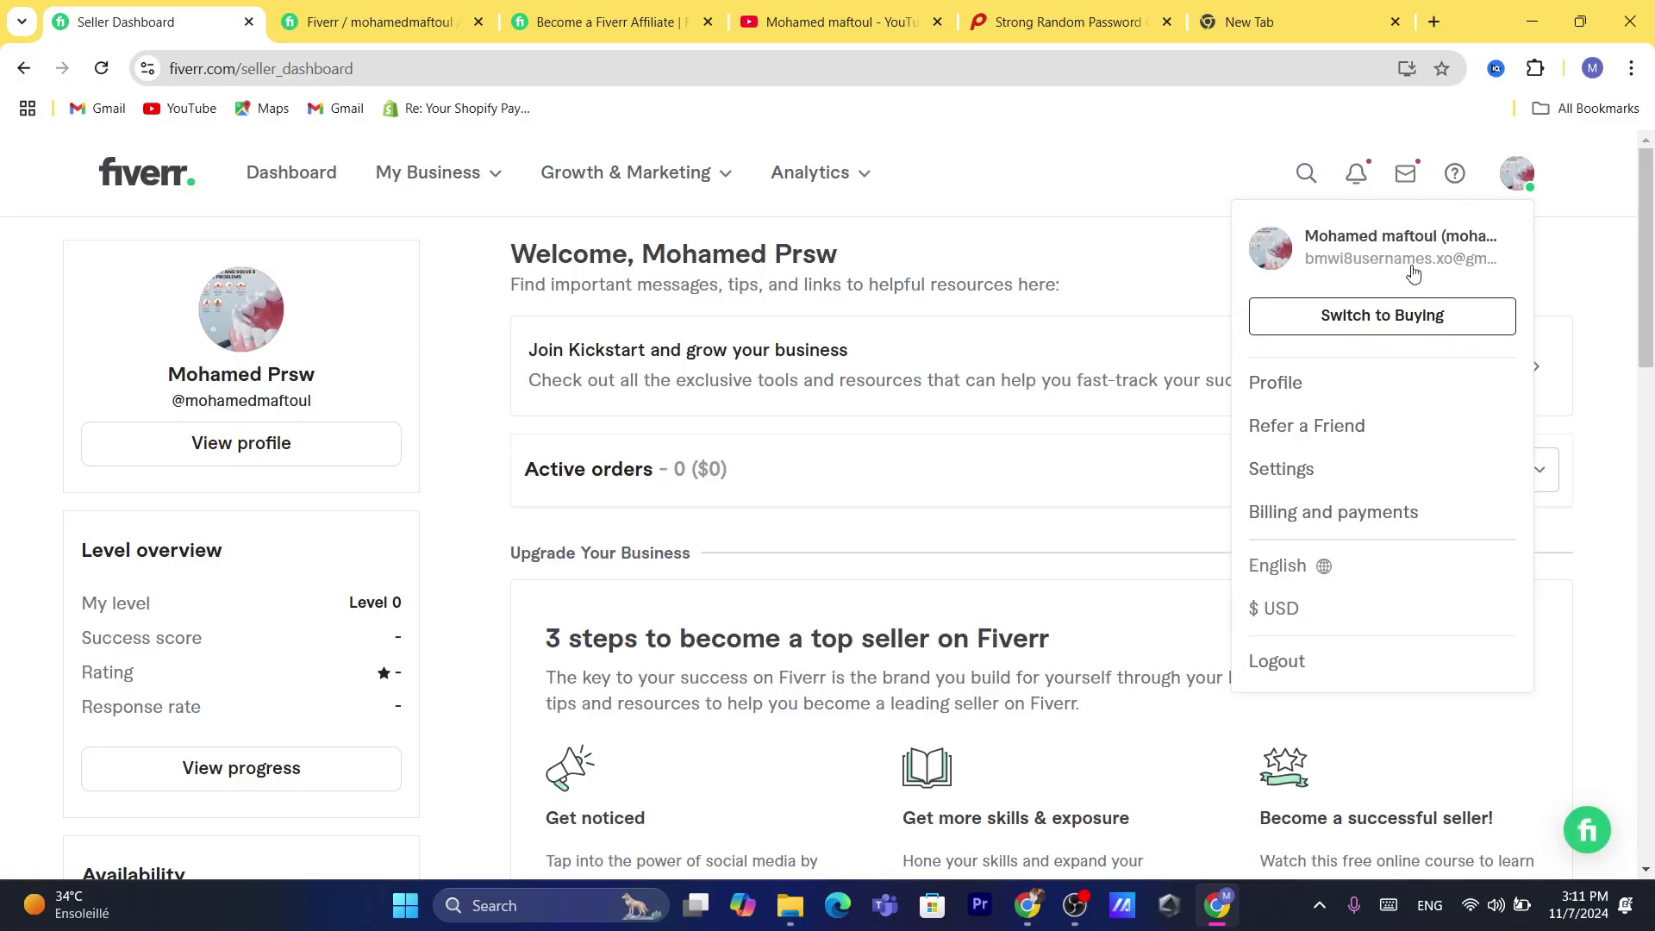
pyautogui.click(1383, 316)
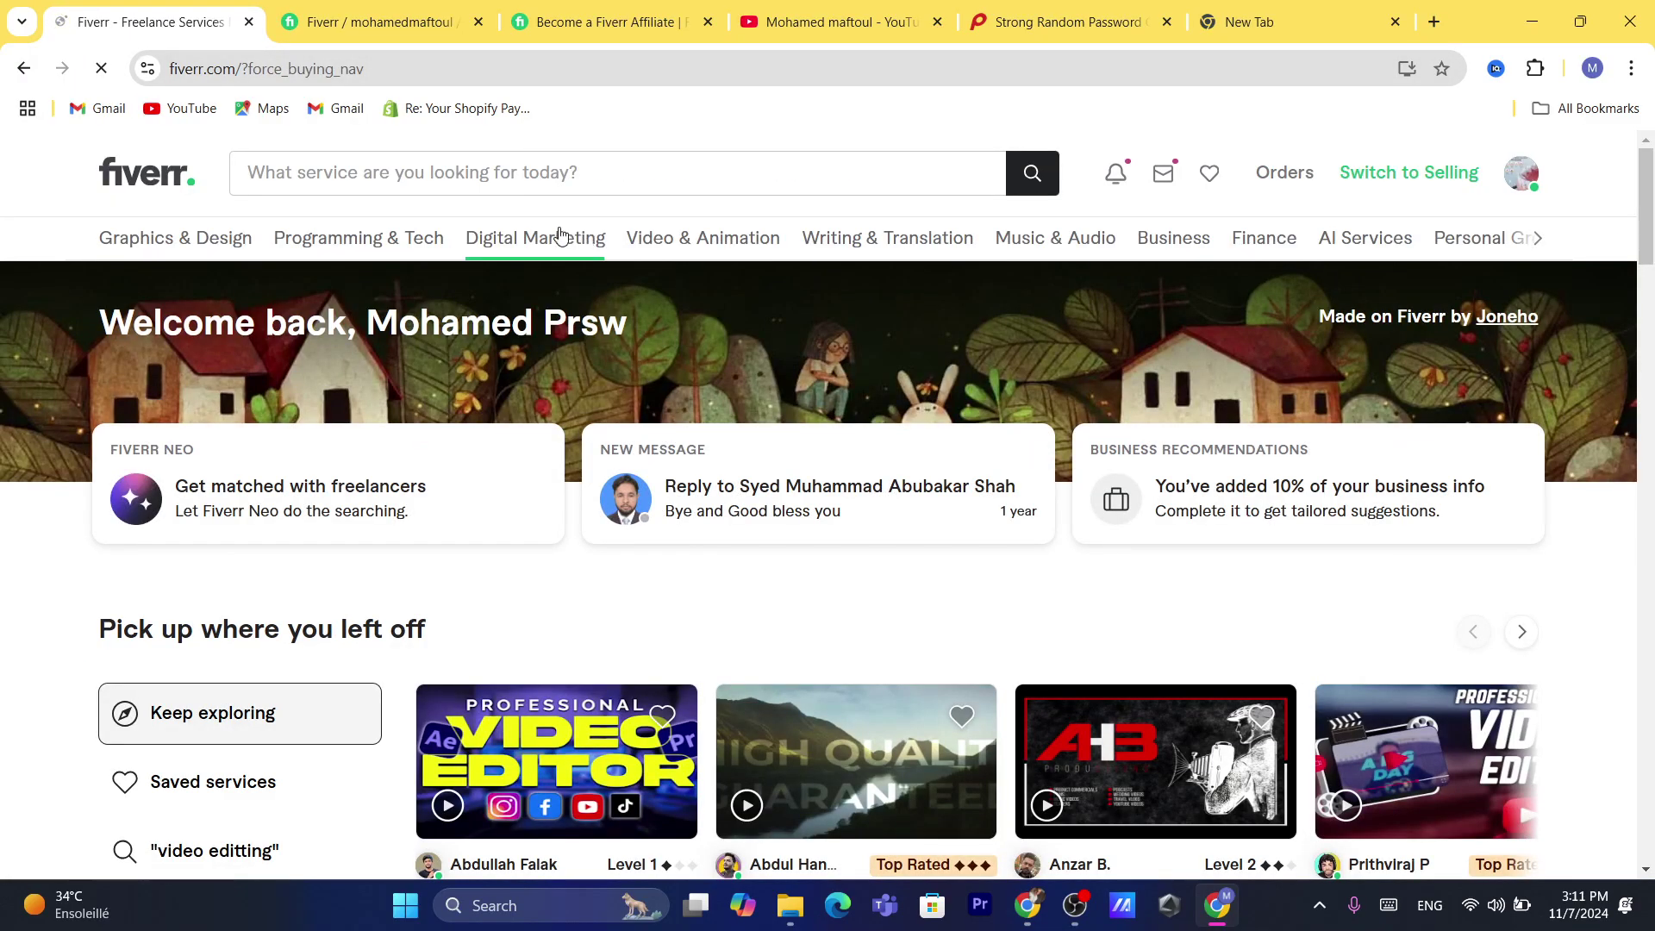
# Step: Return to the buyer homepage and open Graphics & Design with its subcategory menu showing 3D Design
pyautogui.click(384, 10)
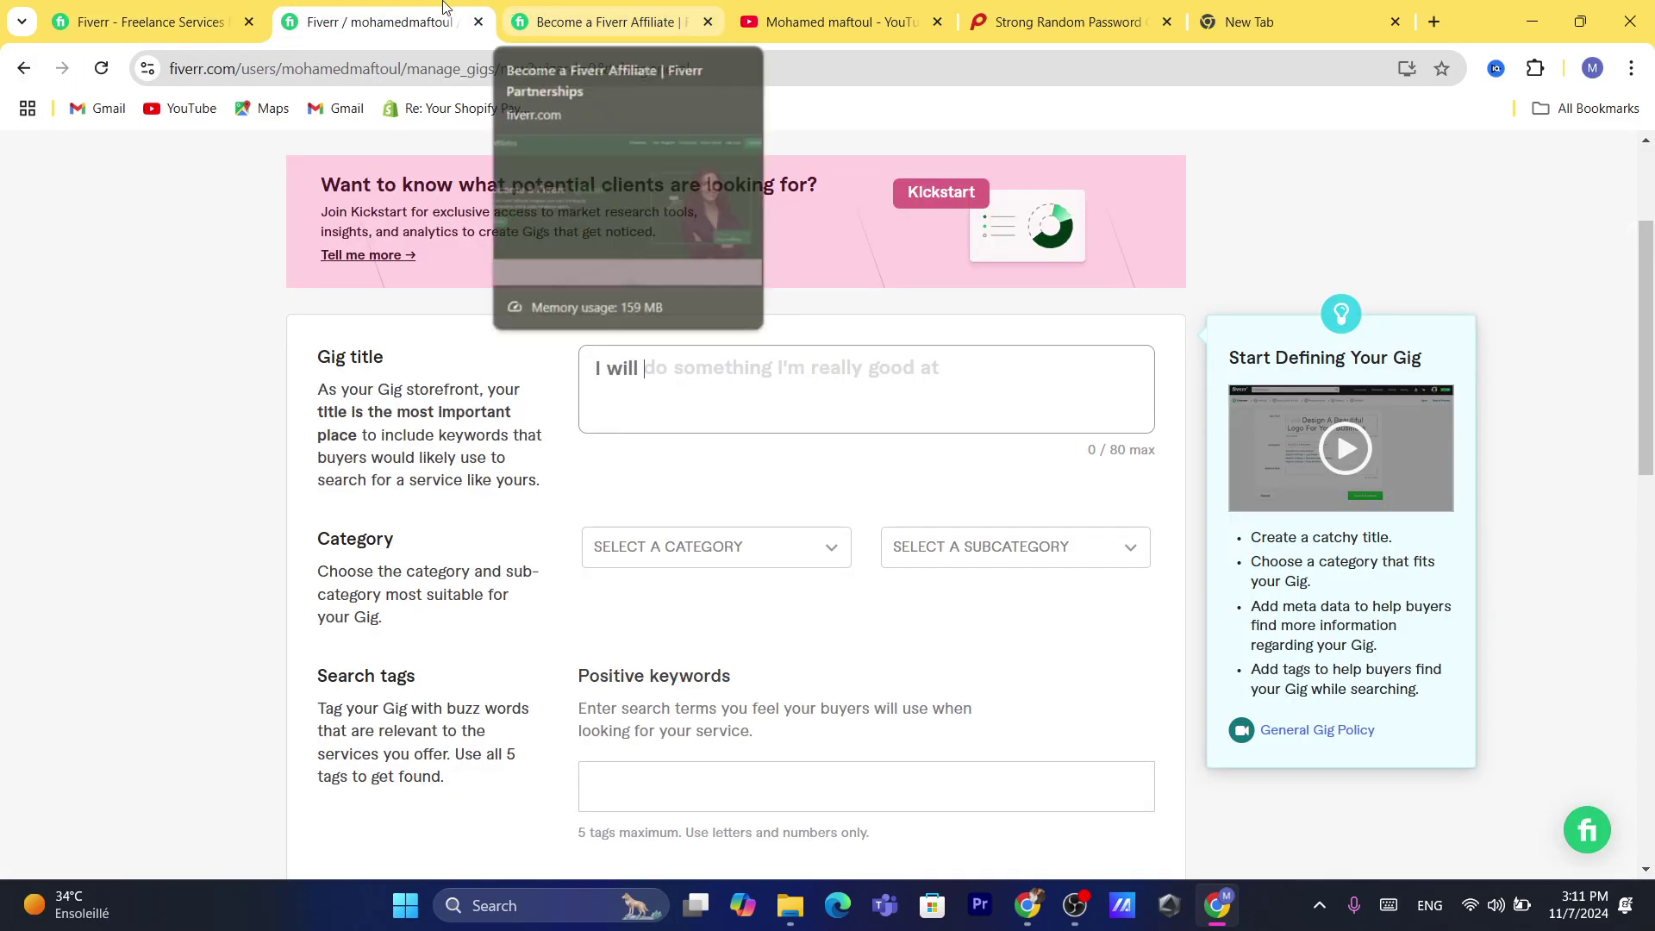
pyautogui.click(151, 10)
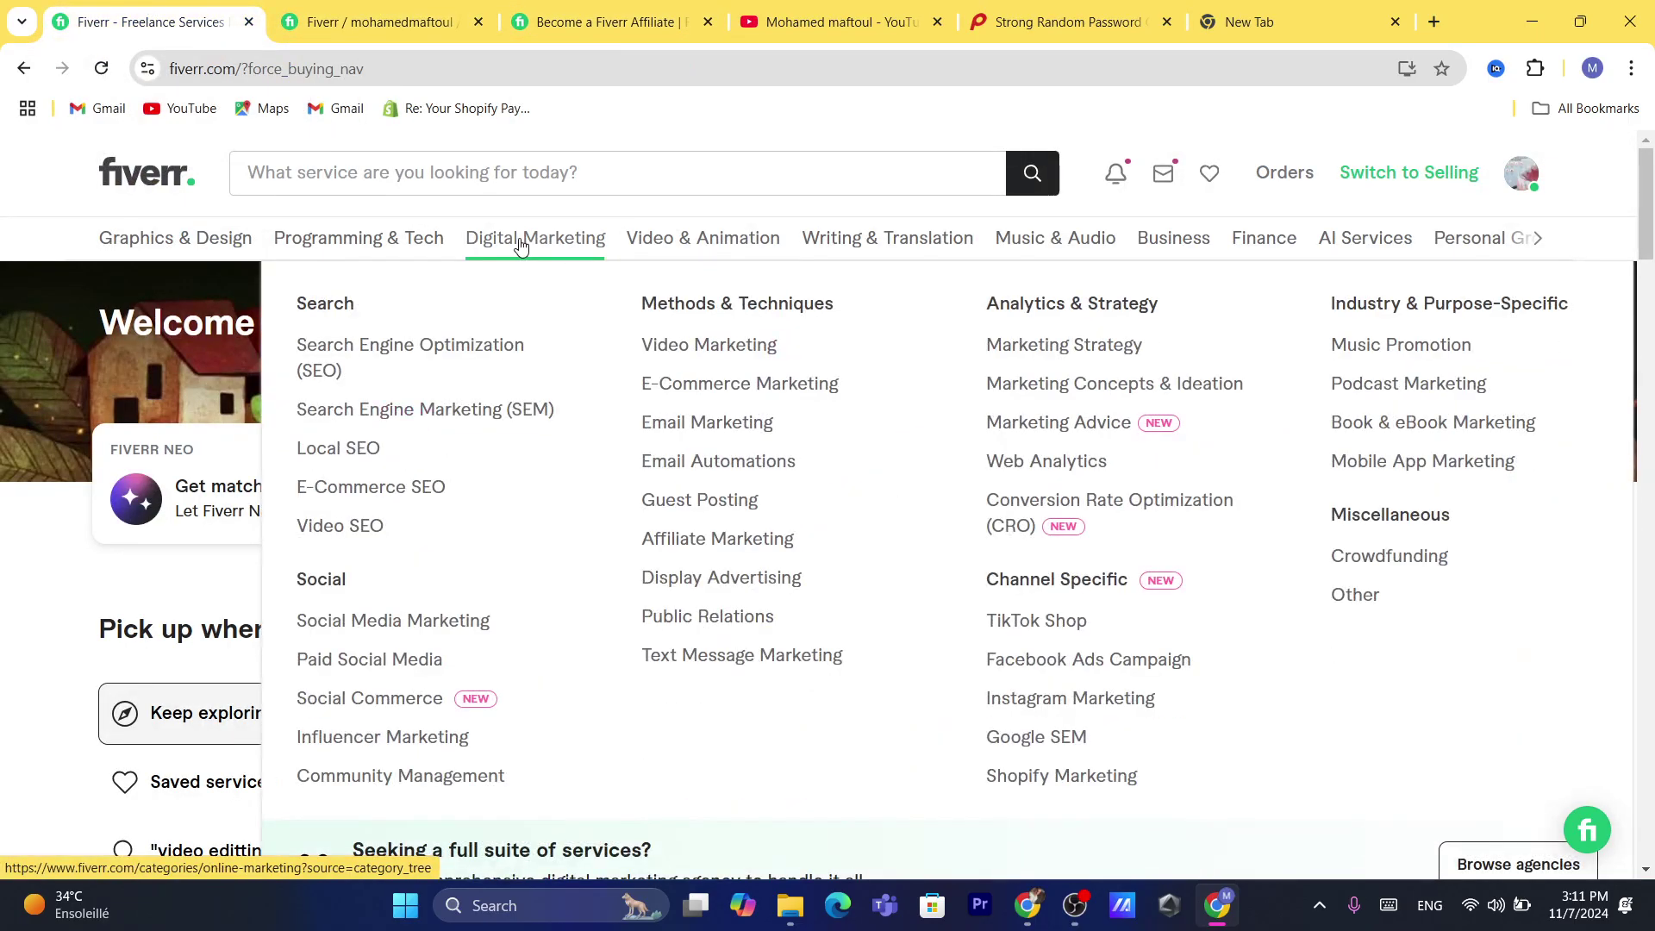
pyautogui.click(213, 247)
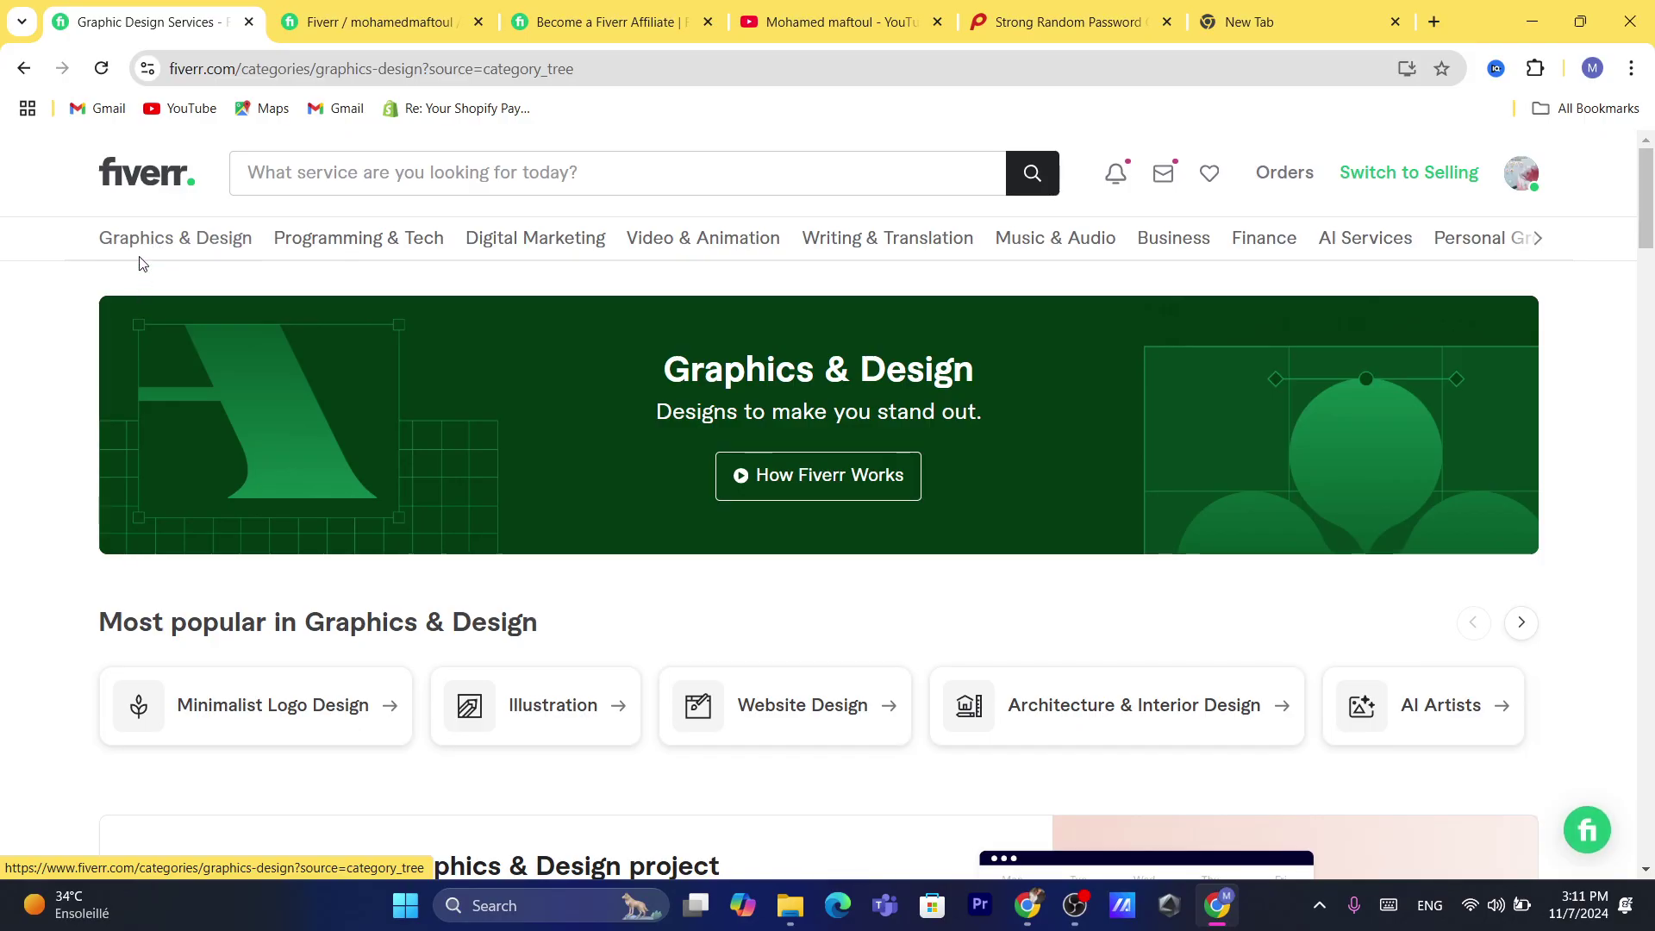
pyautogui.moveTo(143, 250)
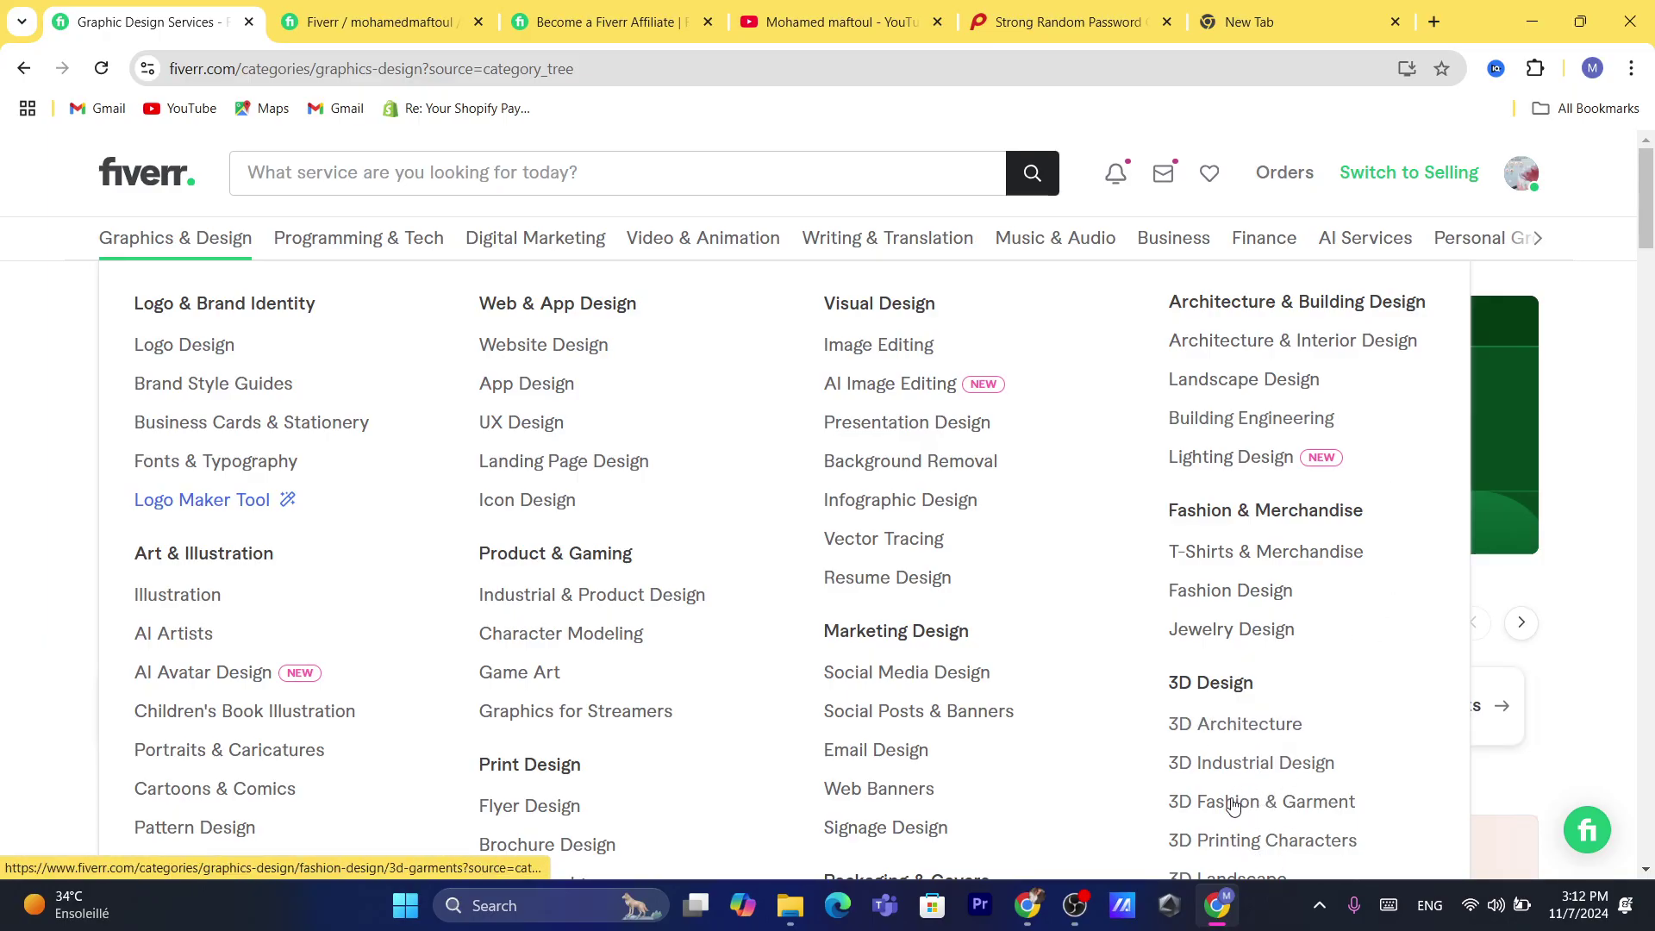
# Step: Open the 3D Printing Characters gig listings
pyautogui.click(1205, 847)
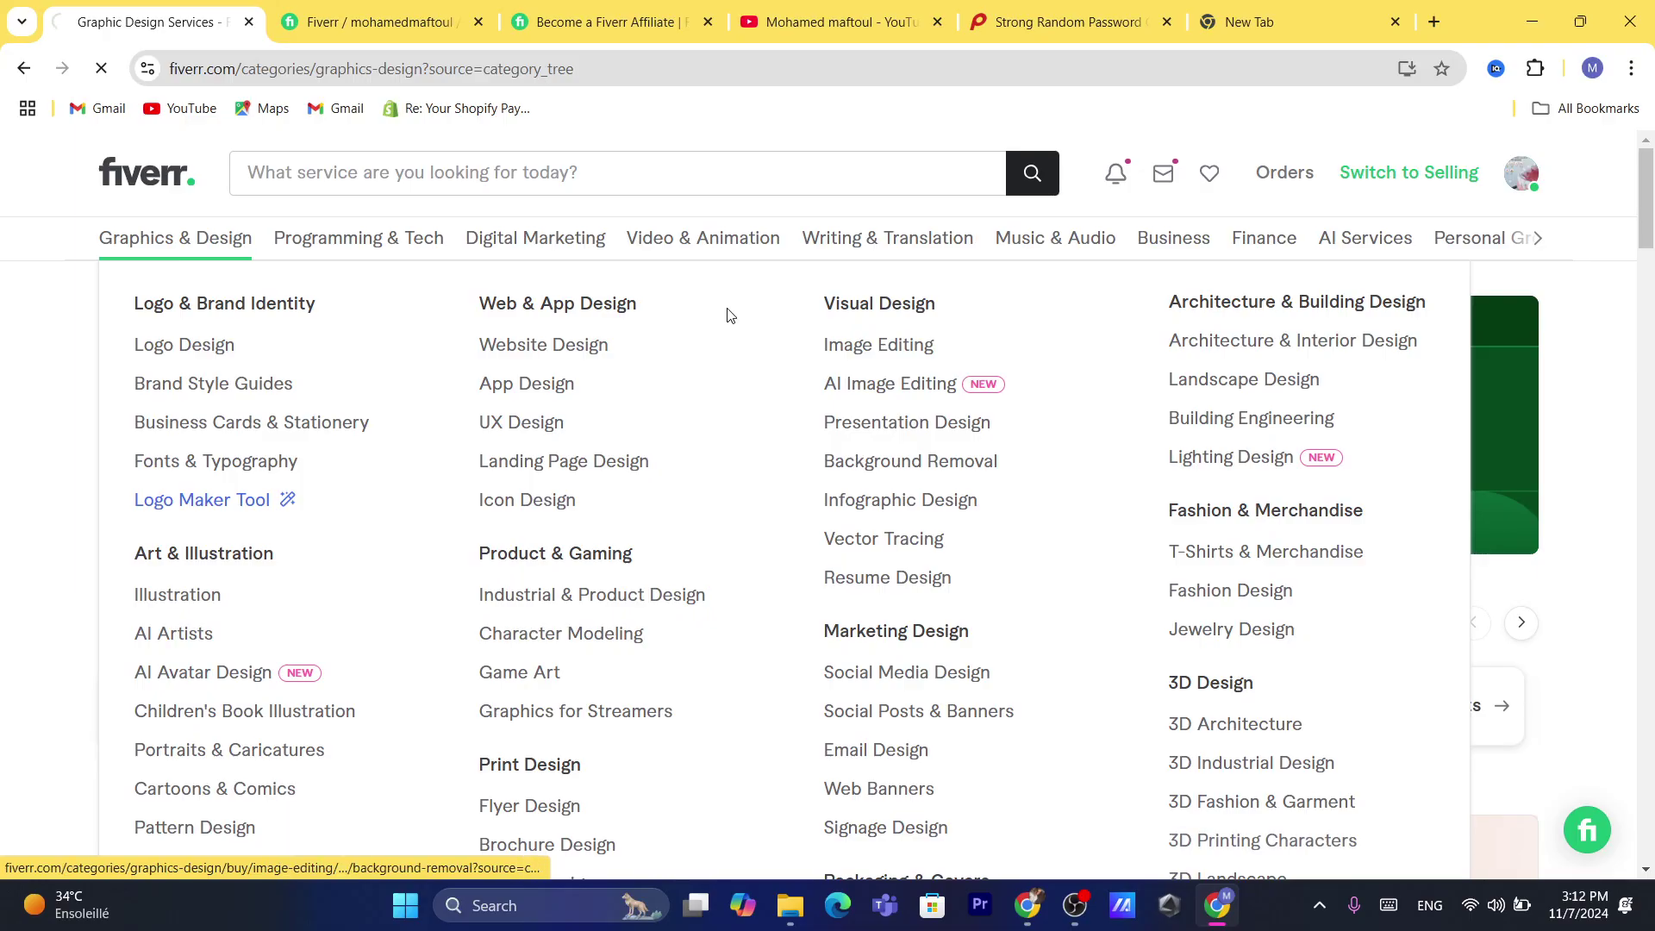
pyautogui.click(534, 73)
pyautogui.write('w')
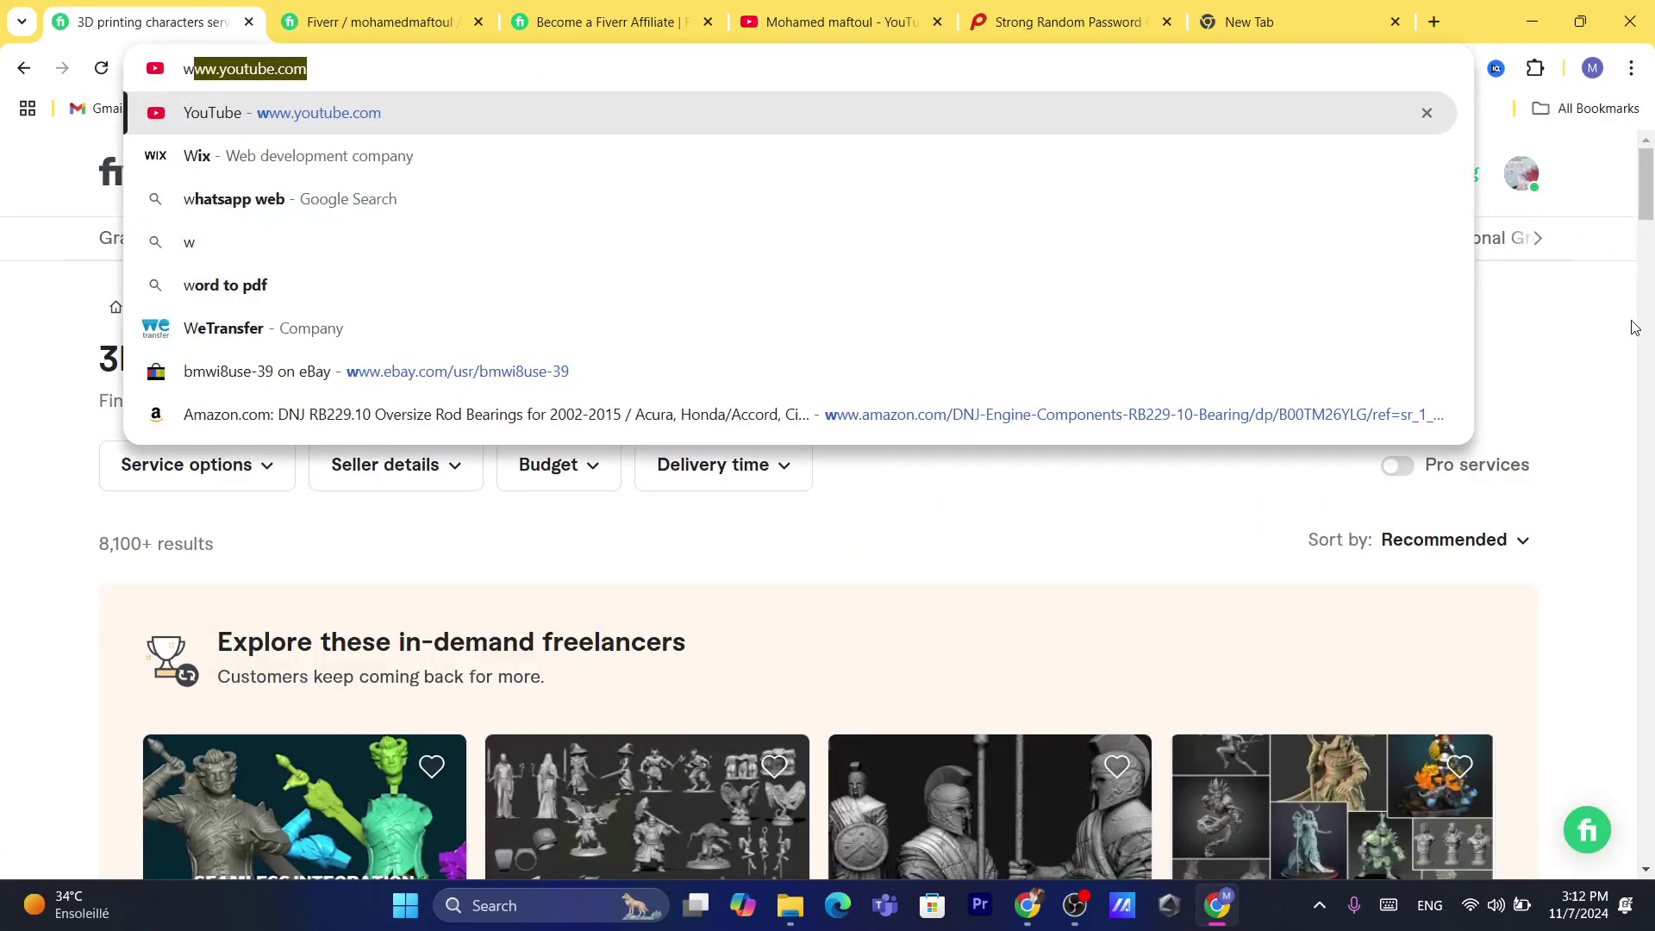
pyautogui.click(1649, 262)
pyautogui.scroll(-5, 1648, 176)
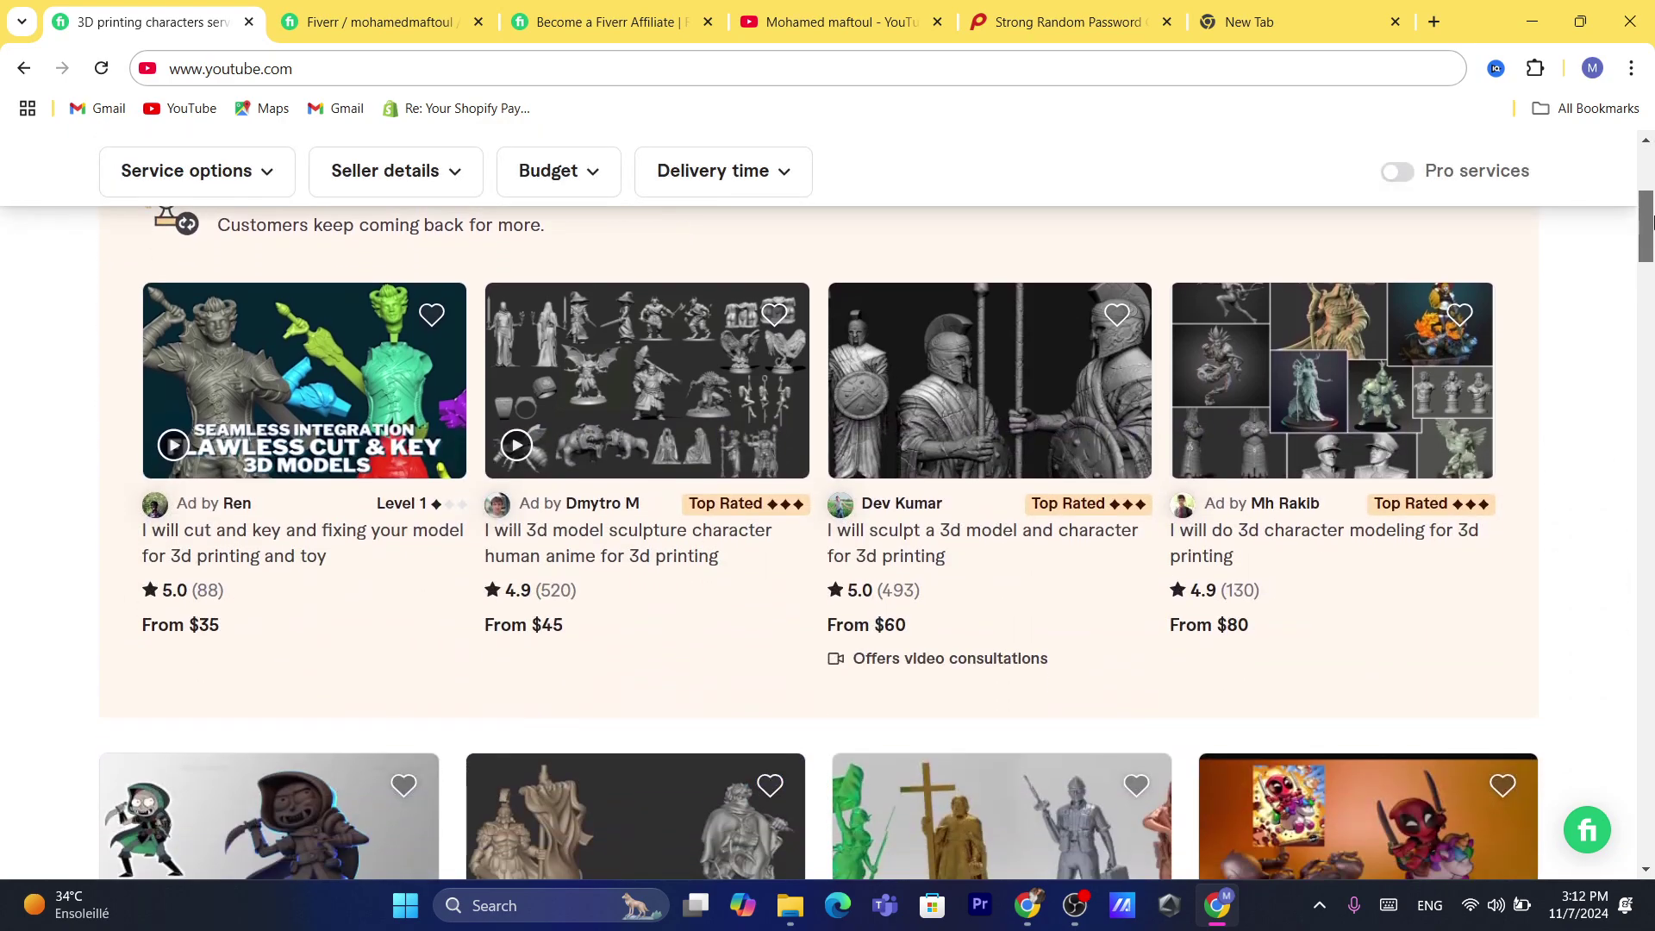
pyautogui.moveTo(877, 597); pyautogui.dragTo(934, 591)
# Step: Scroll the results and open the $20 'design and sculpt high quality 3d model' gig
pyautogui.moveTo(778, 448)
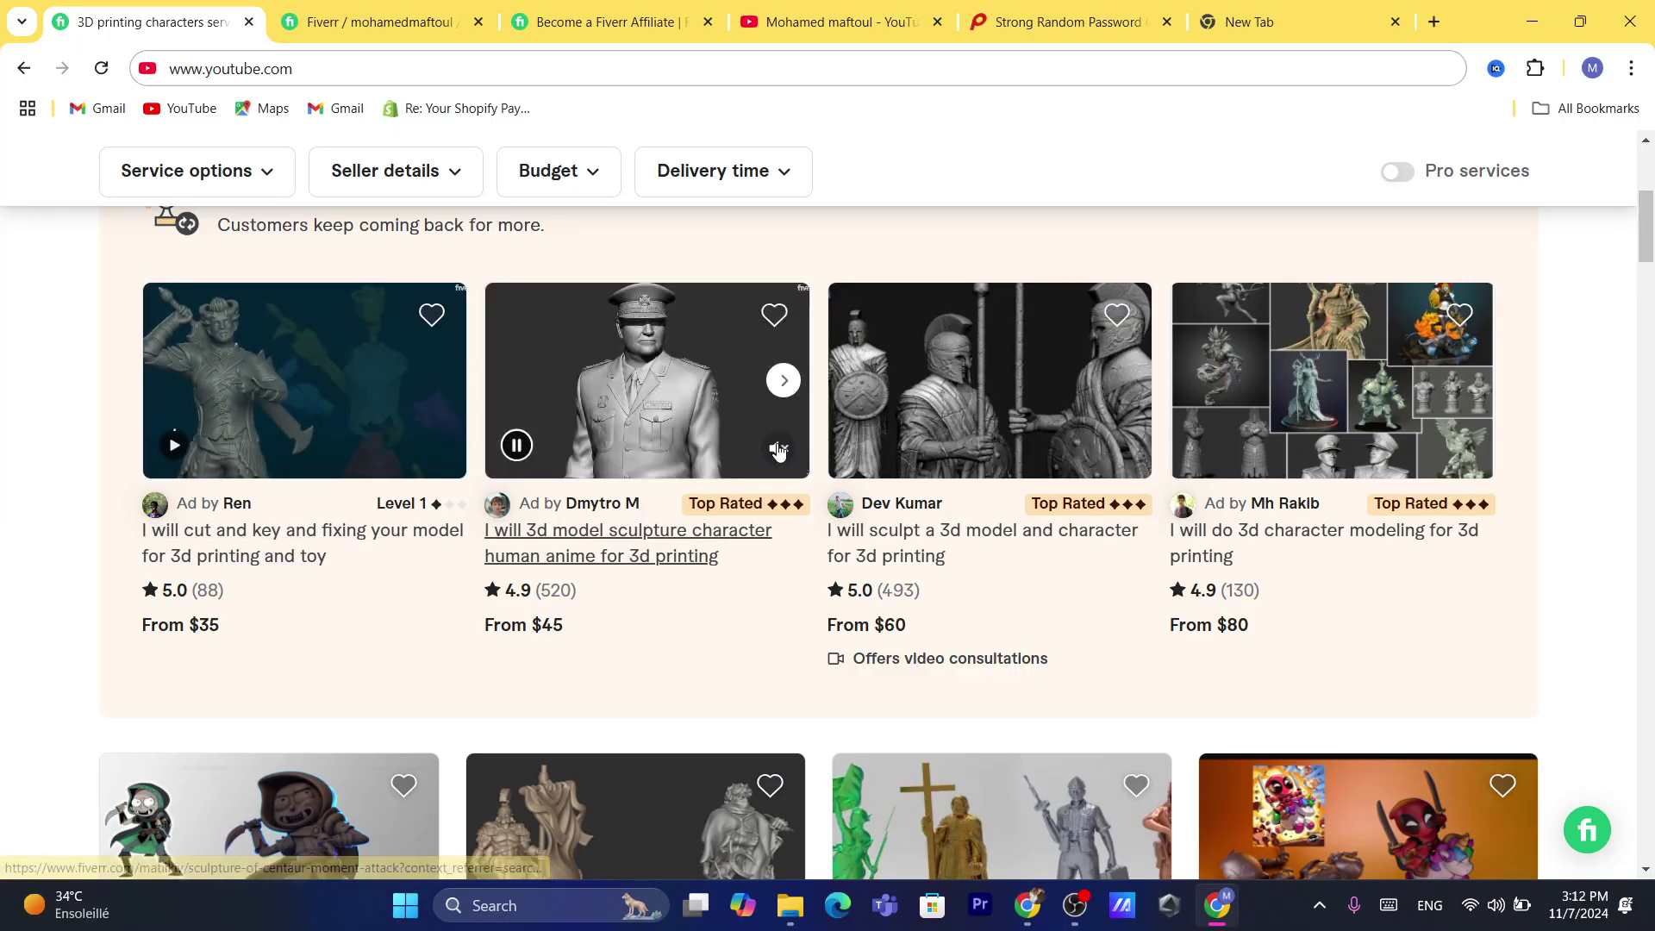
pyautogui.scroll(-3, 1649, 247)
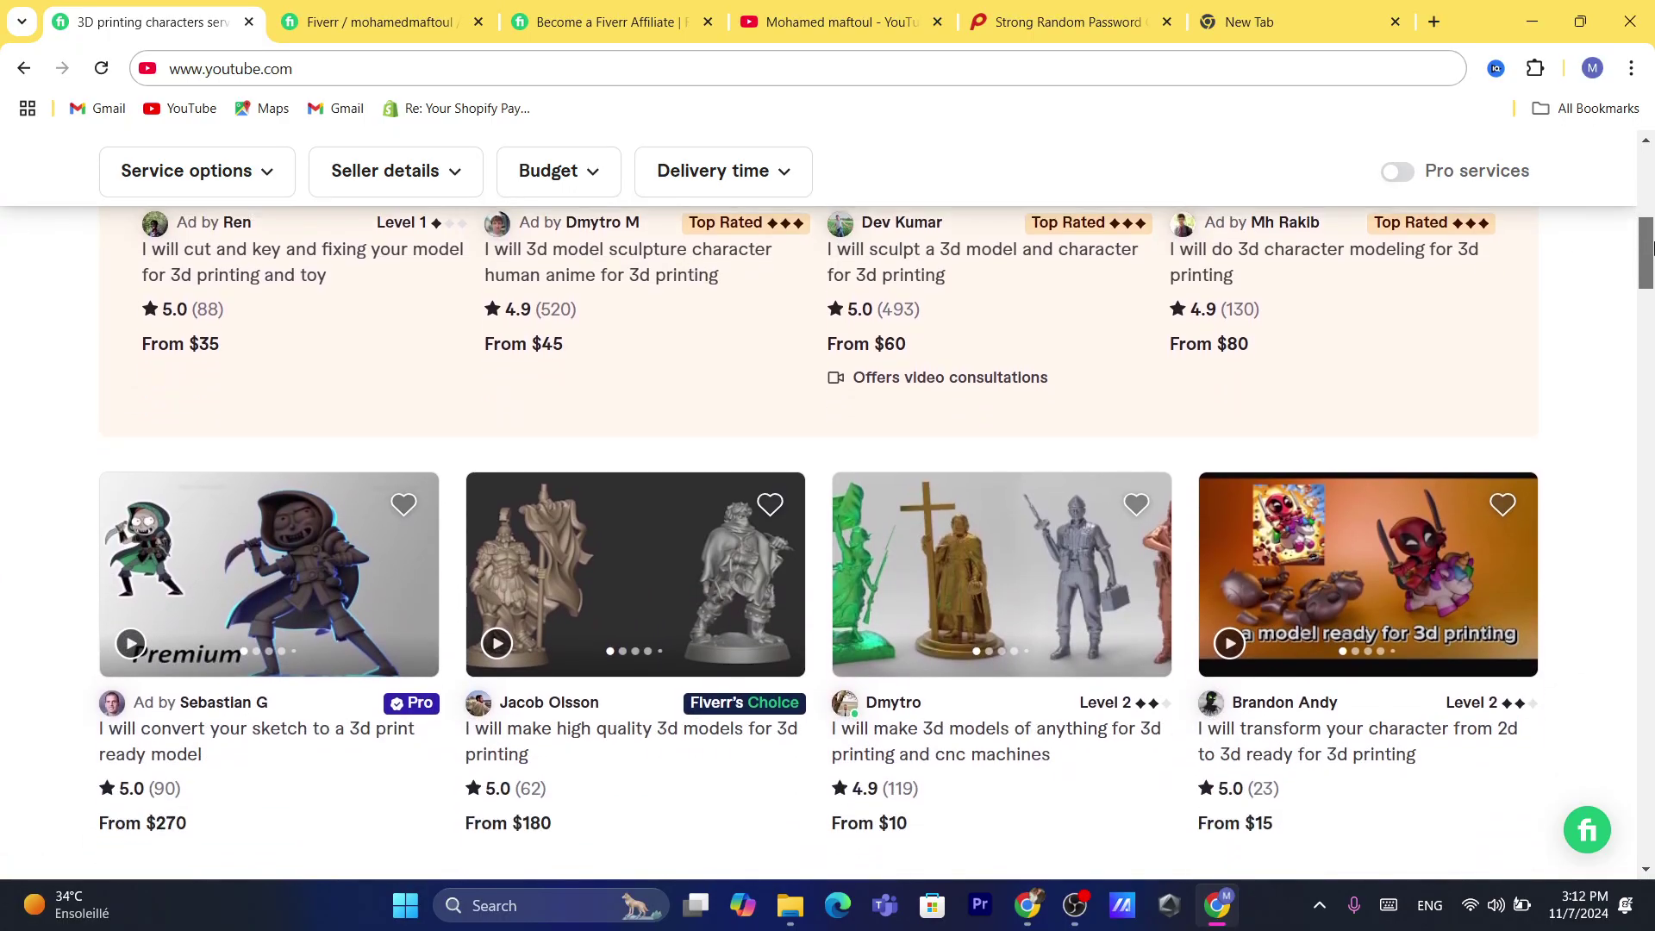
pyautogui.scroll(-3, 1648, 248)
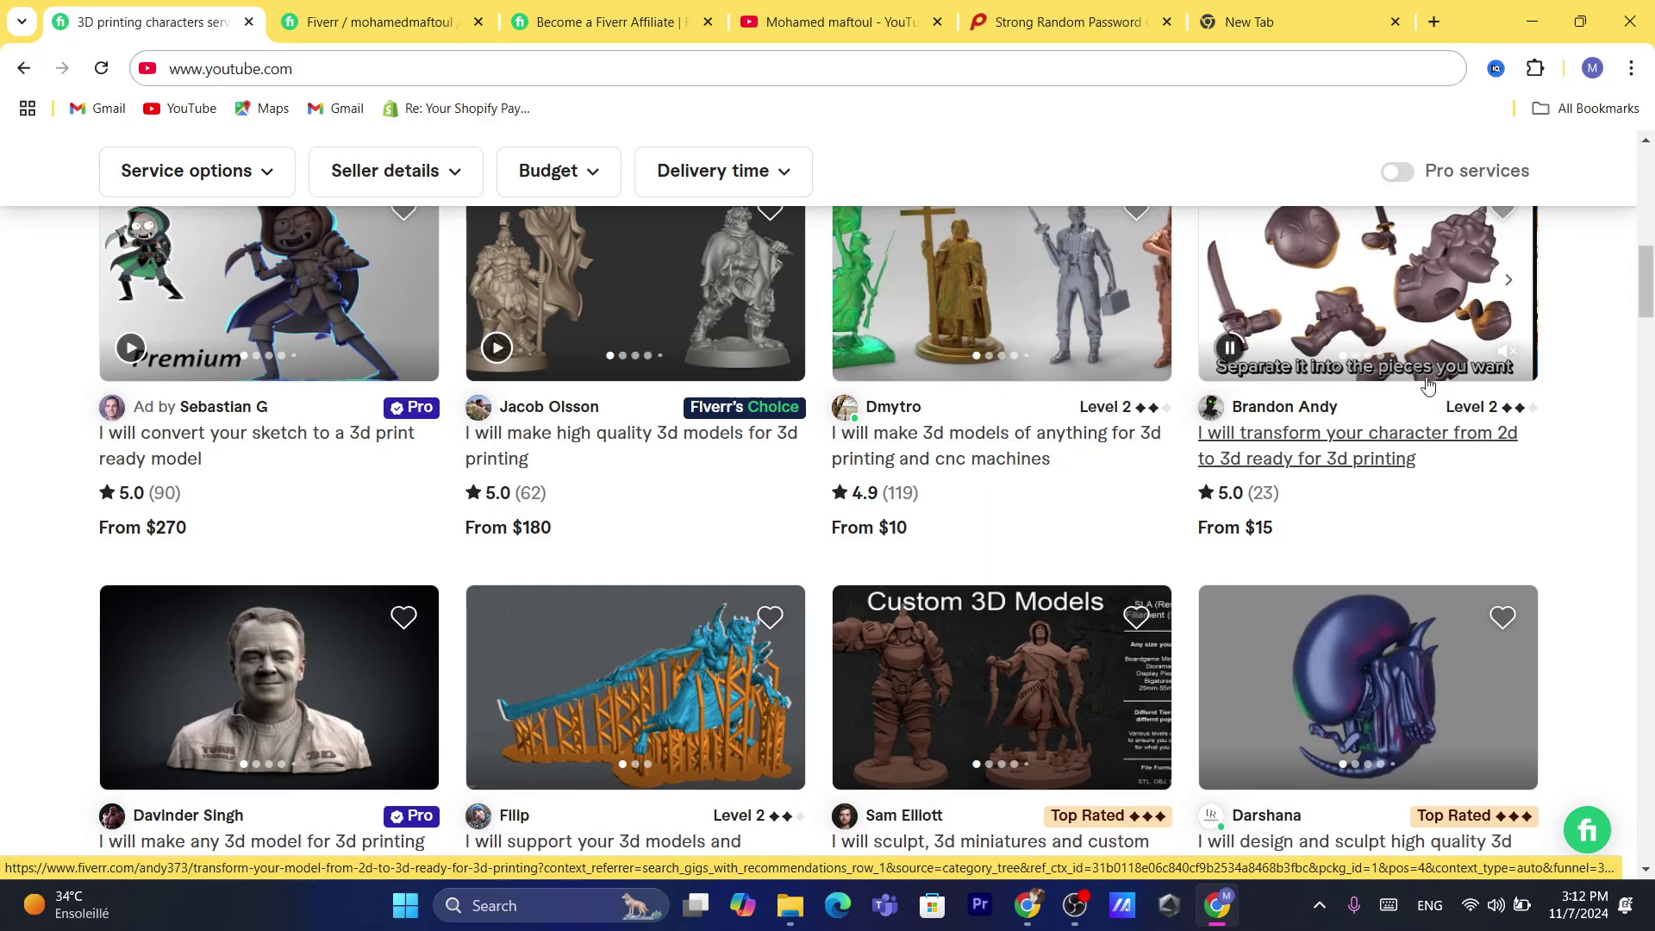
pyautogui.moveTo(1646, 313); pyautogui.dragTo(1649, 349)
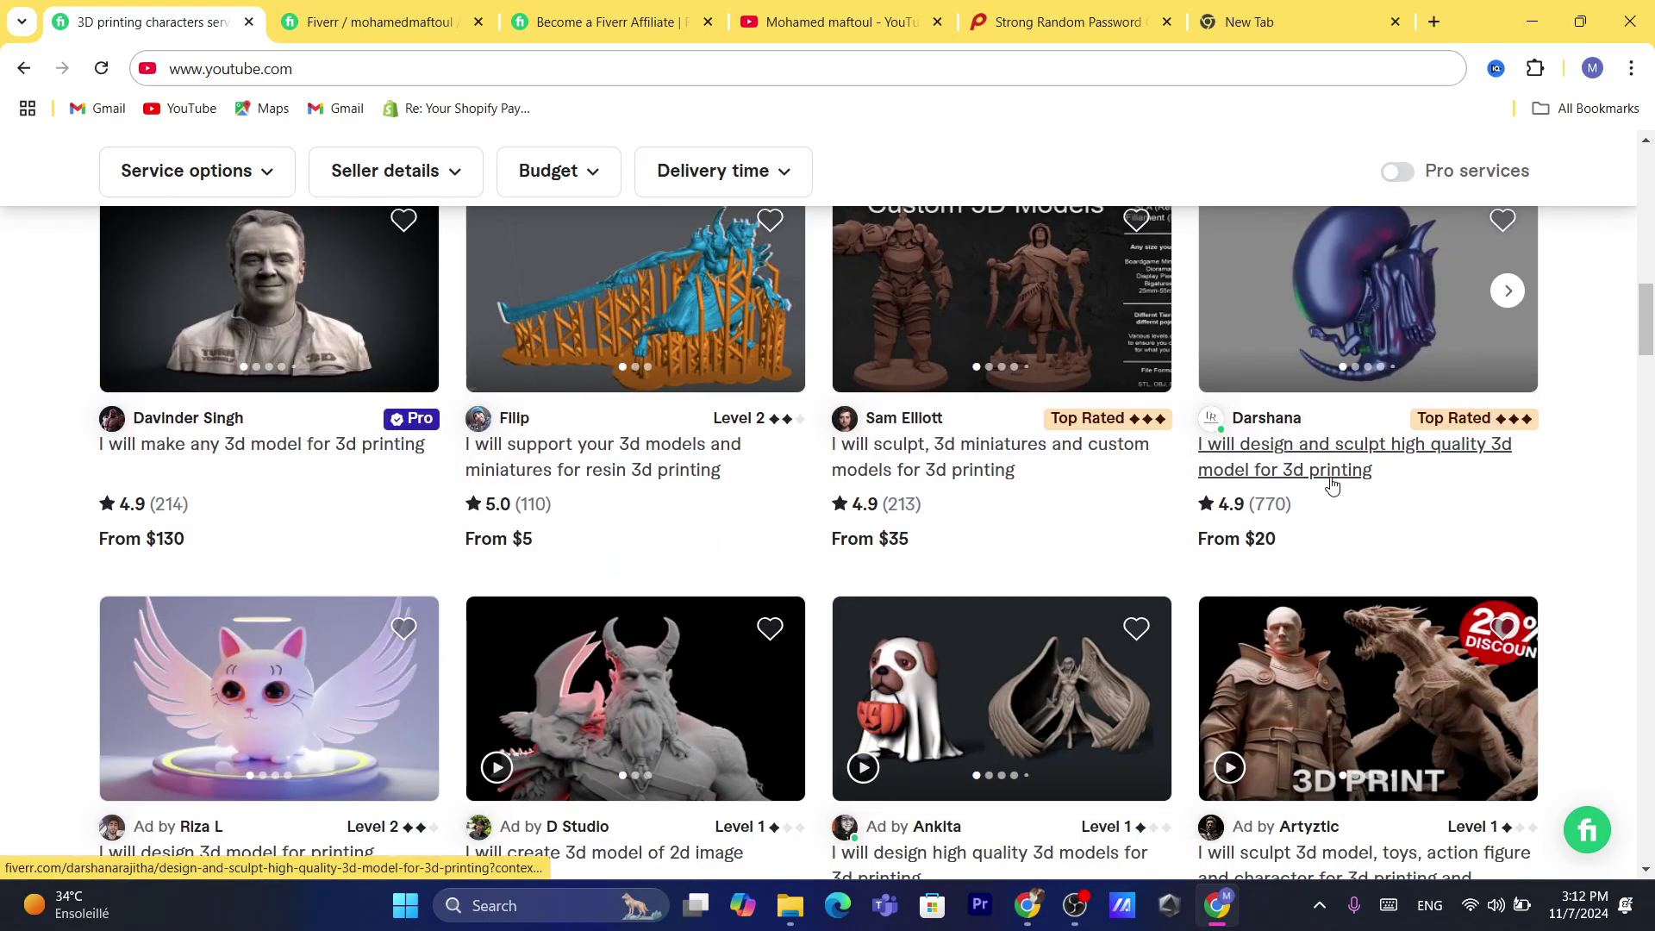
pyautogui.moveTo(1649, 330); pyautogui.dragTo(1649, 326)
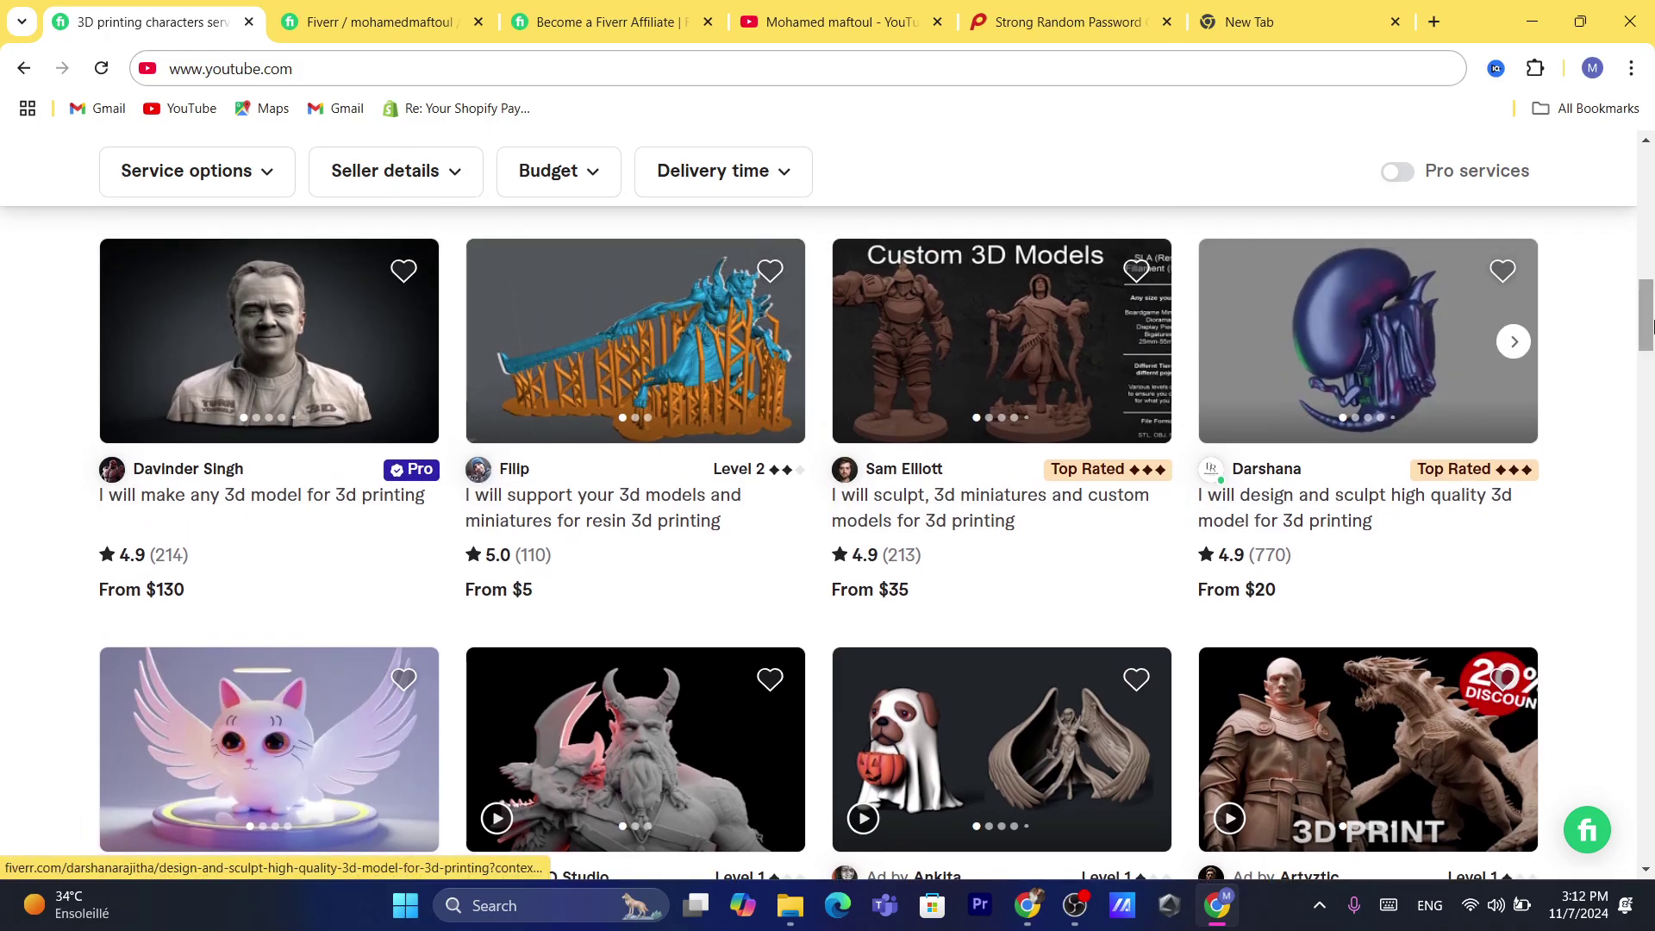
pyautogui.scroll(-1, 1361, 413)
pyautogui.moveTo(1199, 439); pyautogui.dragTo(1362, 466)
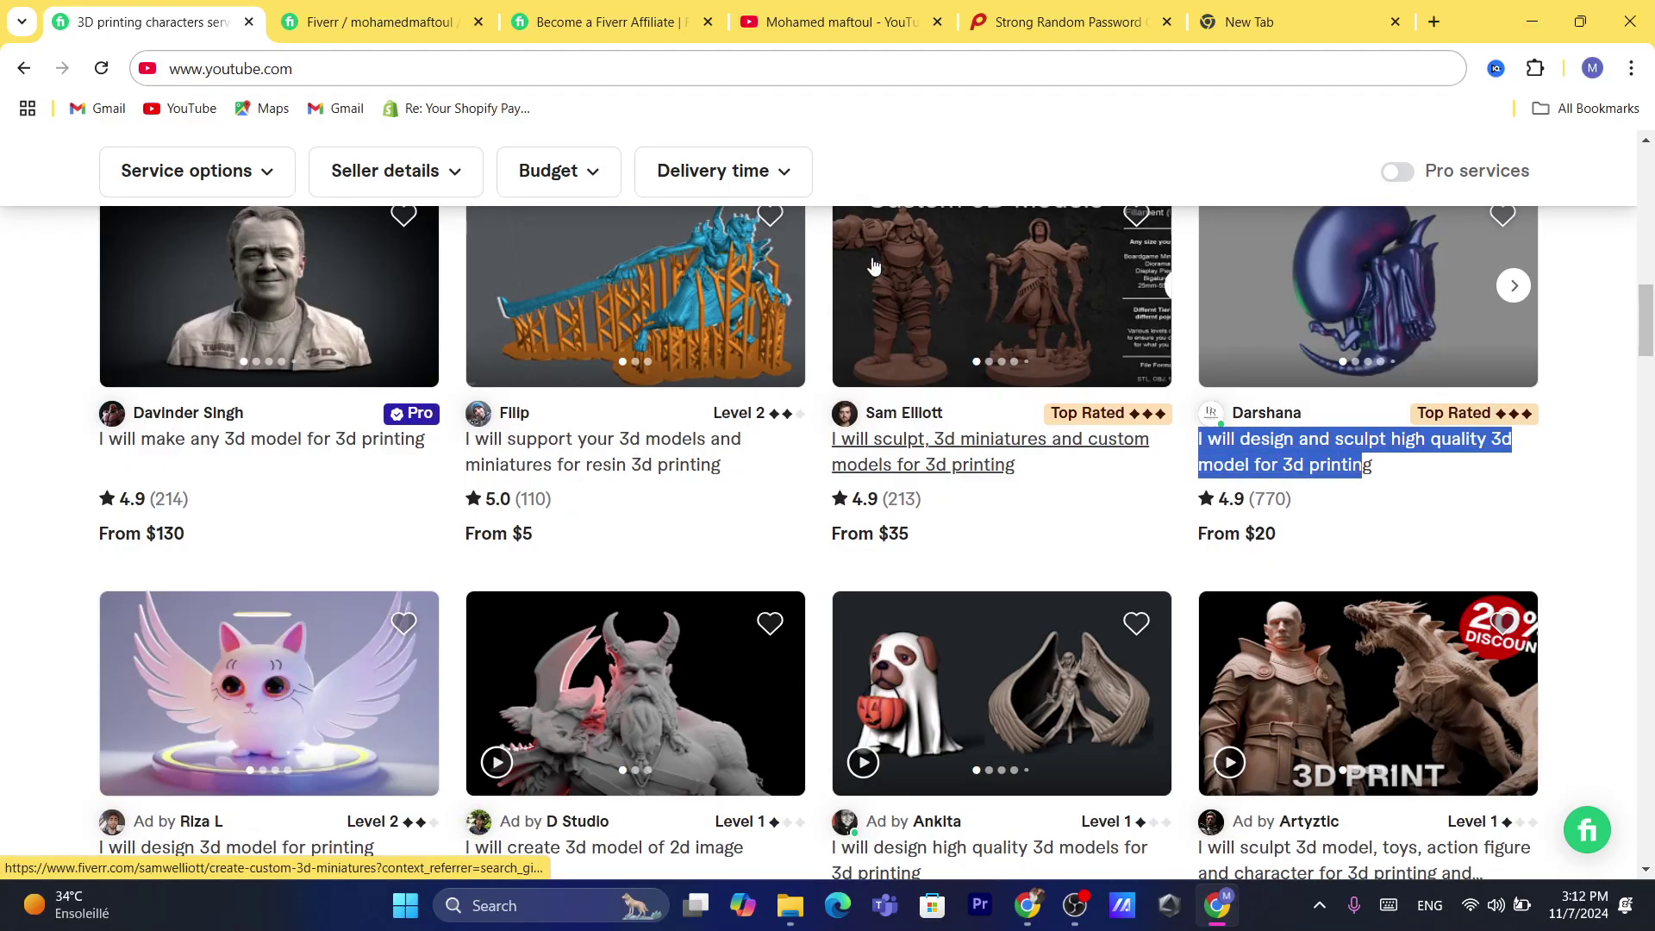
pyautogui.click(1316, 446)
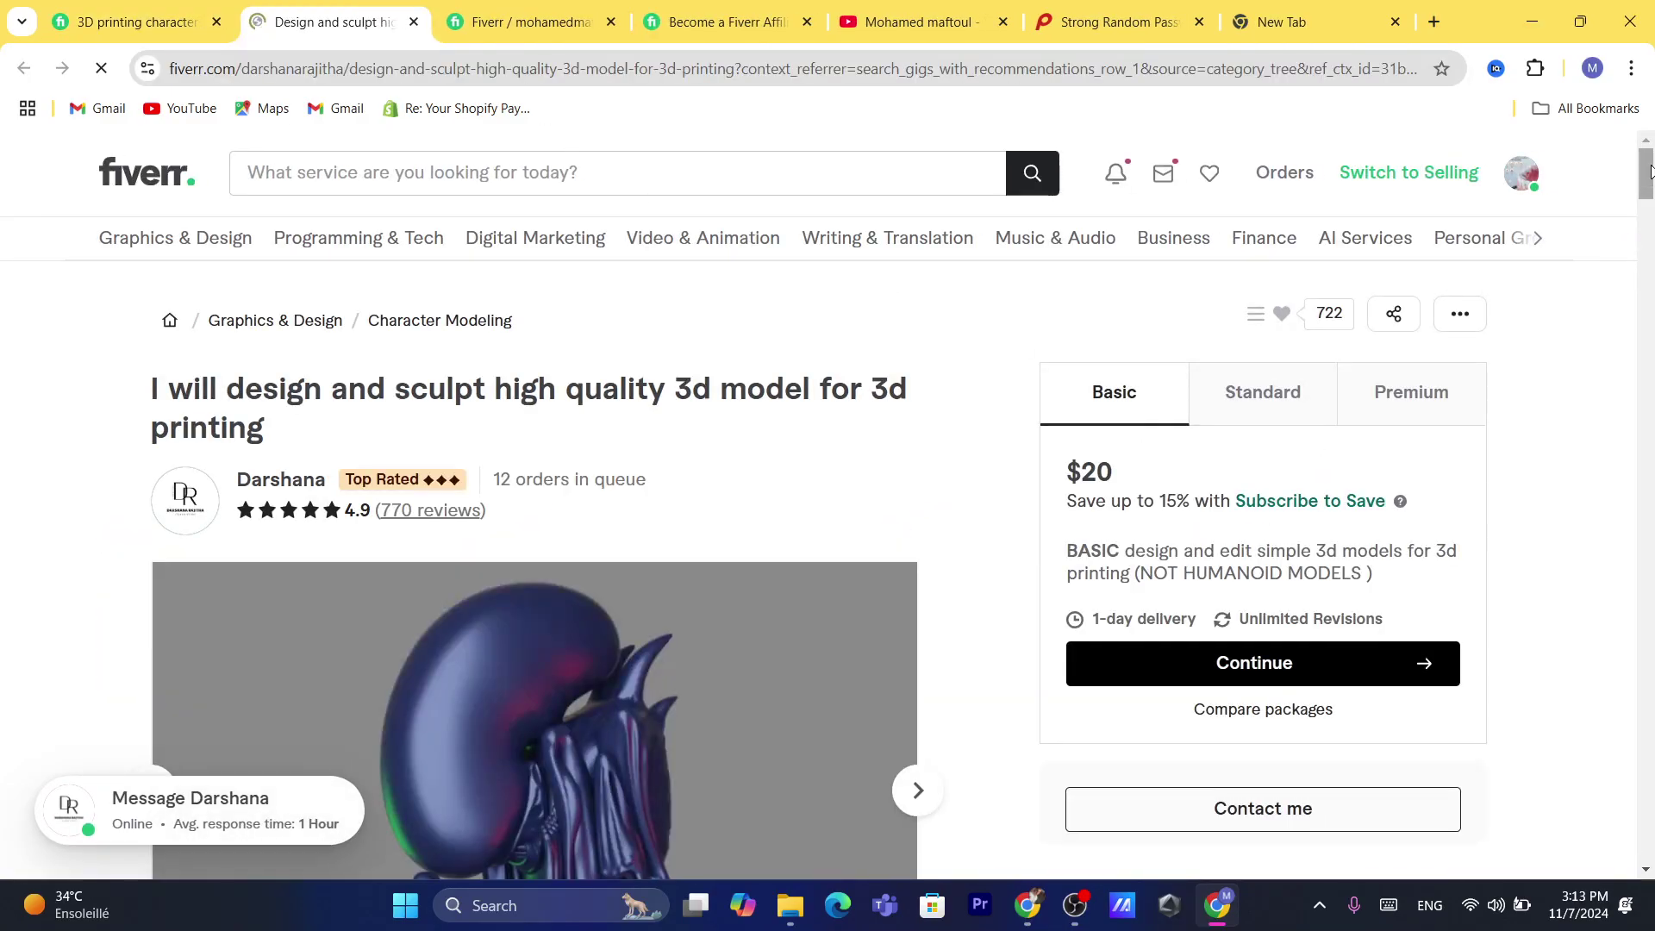
# Step: Compare the Basic $20, Standard $60 and Premium $180 packages, ending on Basic
pyautogui.scroll(-1, 1134, 323)
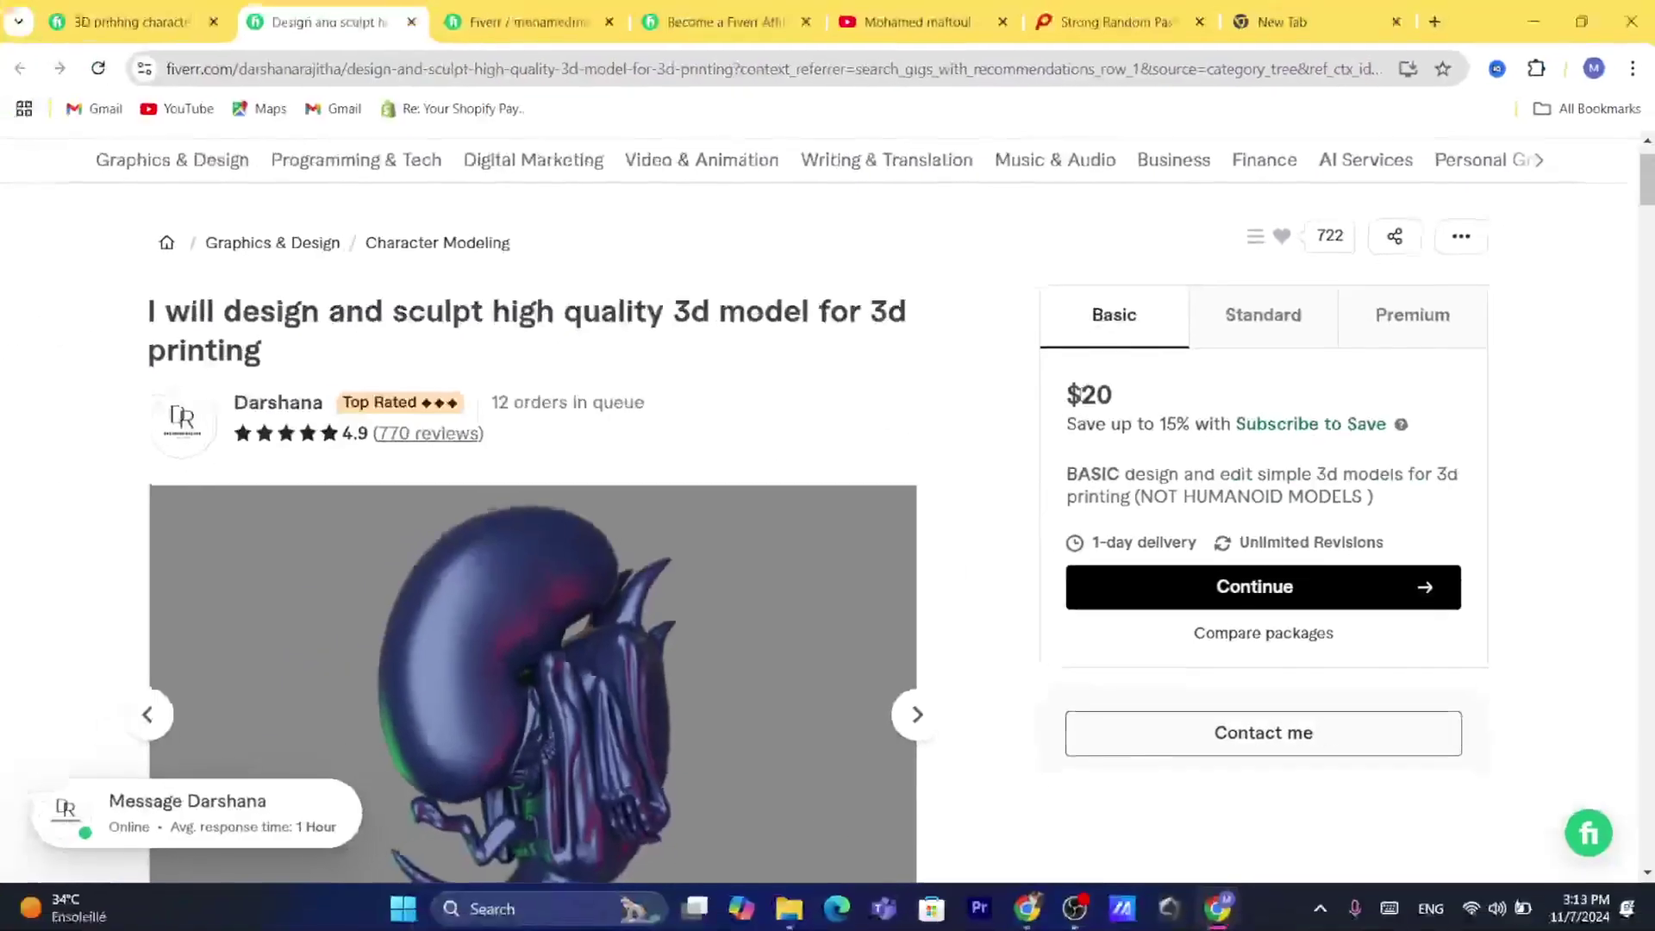
pyautogui.moveTo(1081, 393); pyautogui.dragTo(1147, 395)
pyautogui.click(1147, 395)
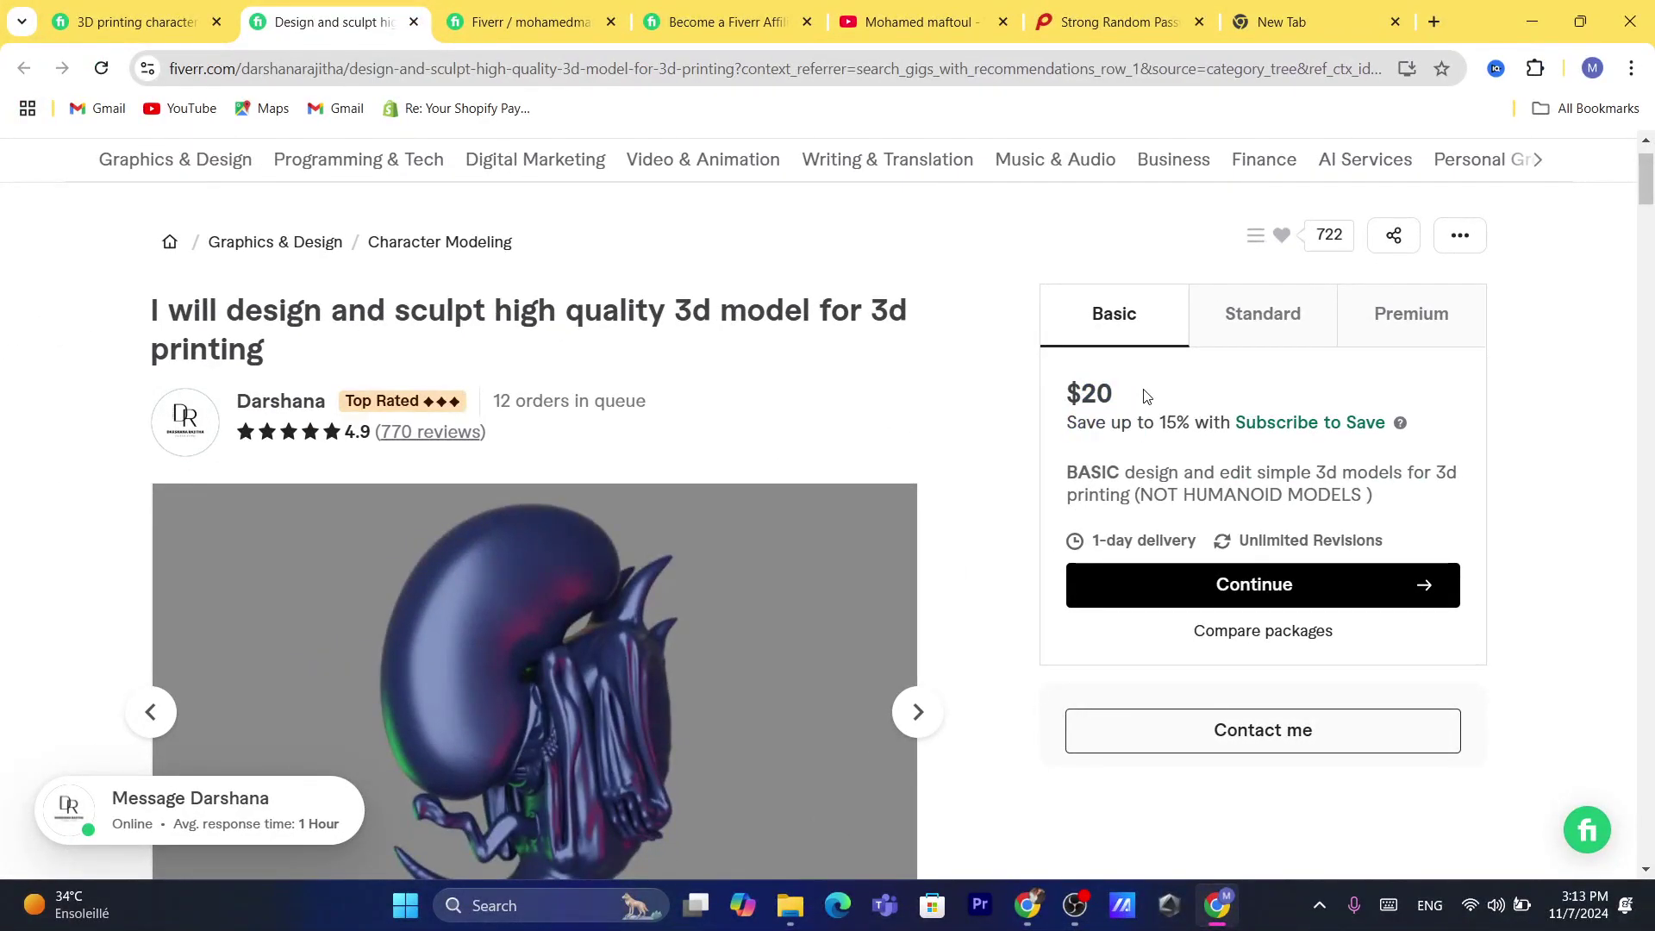
pyautogui.click(1241, 337)
pyautogui.moveTo(1049, 396); pyautogui.dragTo(1298, 422)
pyautogui.click(1406, 288)
pyautogui.click(1405, 311)
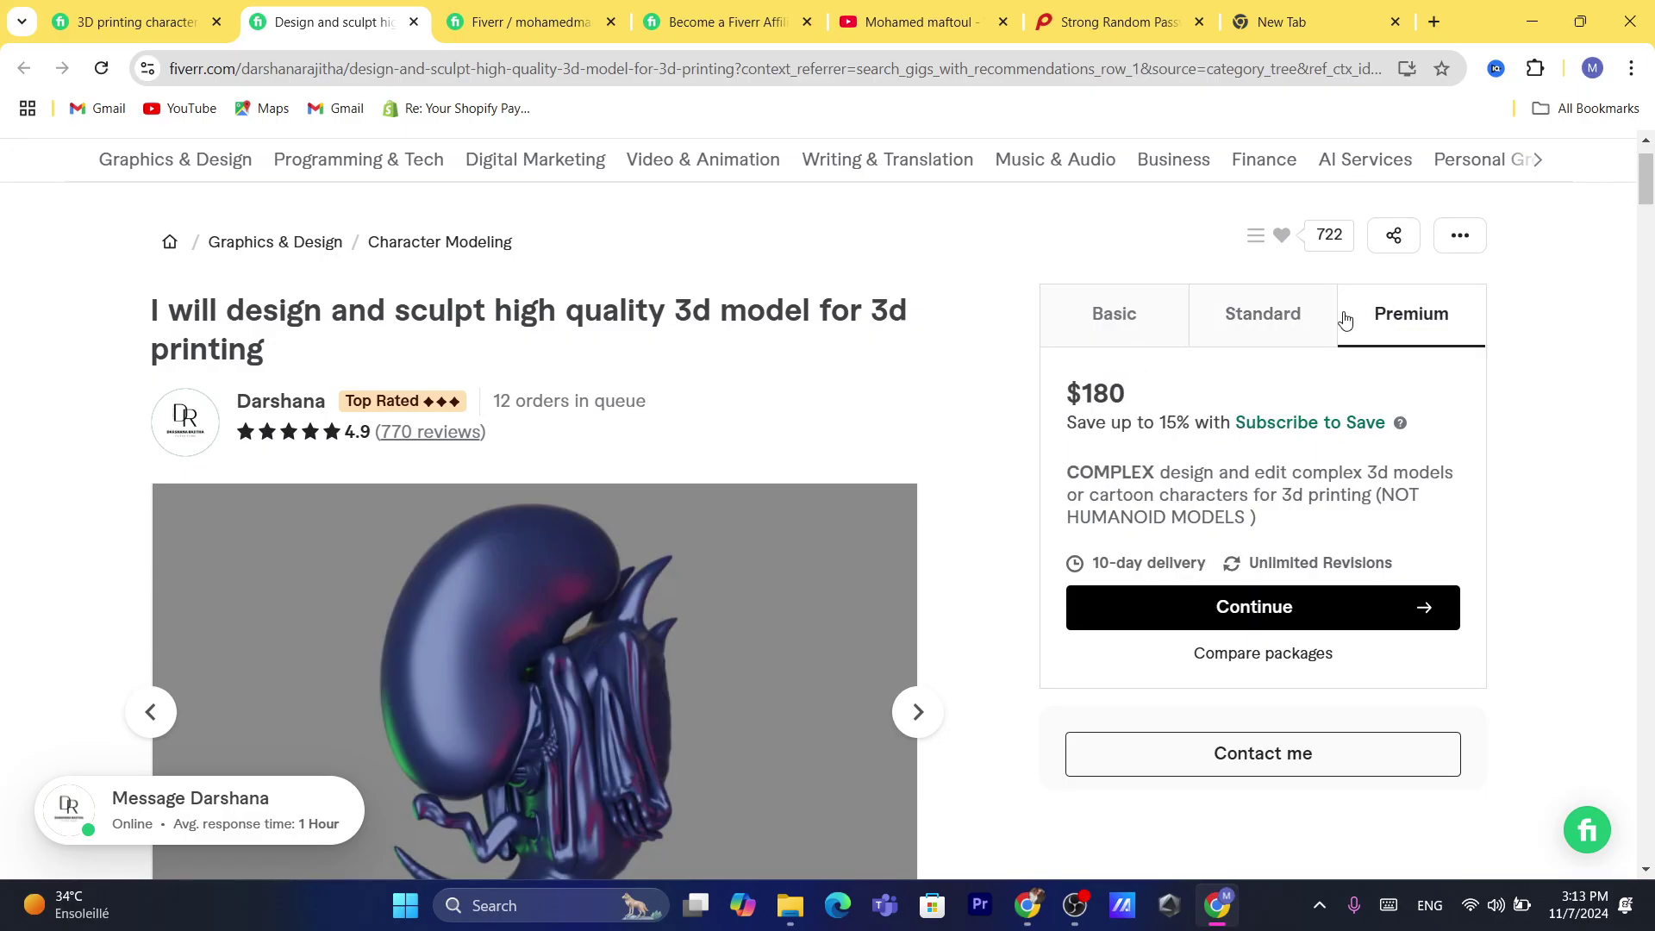
pyautogui.click(1112, 321)
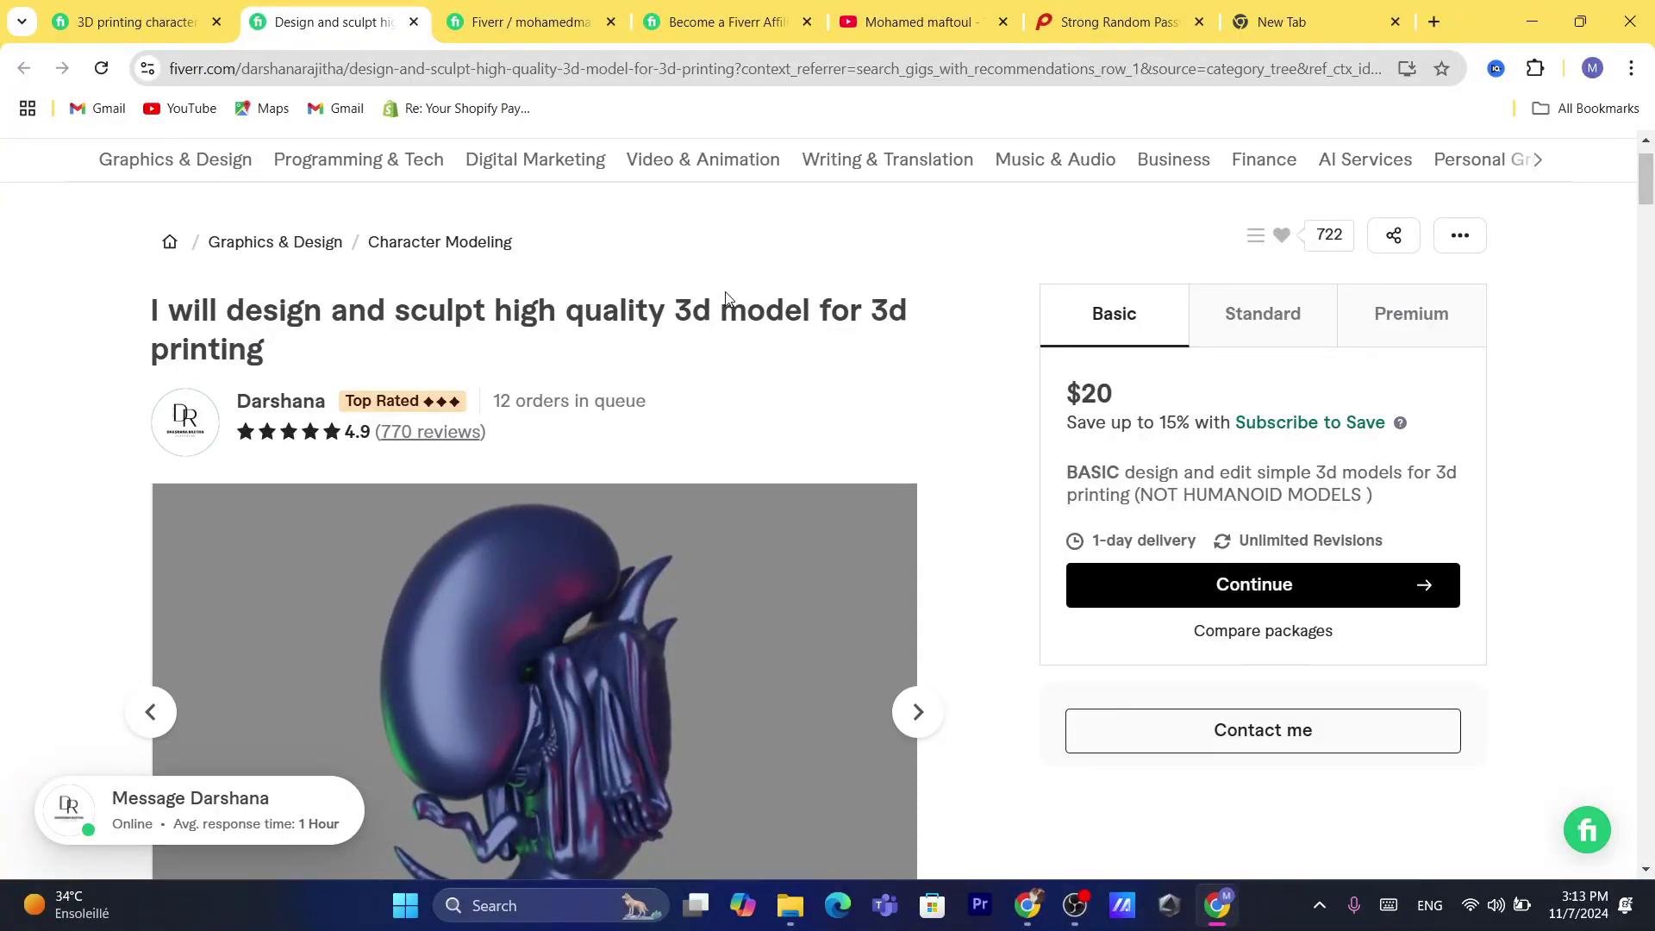
# Step: Select and copy the gig's title, then switch to the other browser window
pyautogui.tripleClick(689, 323)
pyautogui.hotkey('ctrl', 'c')
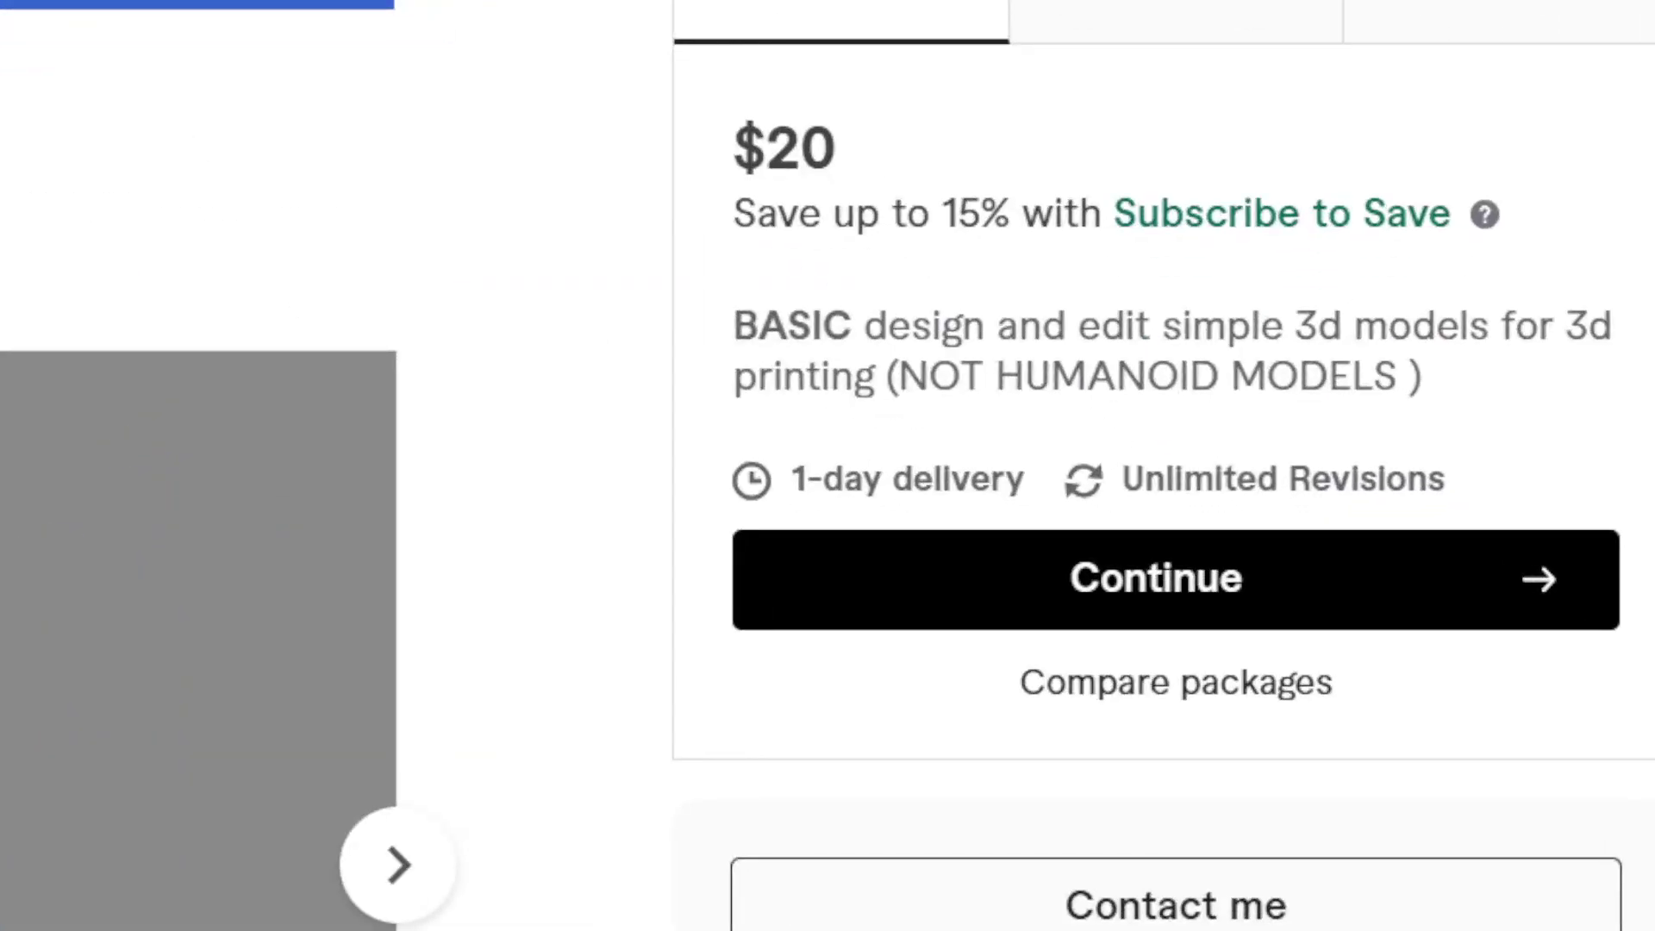
pyautogui.hotkey('ctrl', 'l')
pyautogui.write('D')
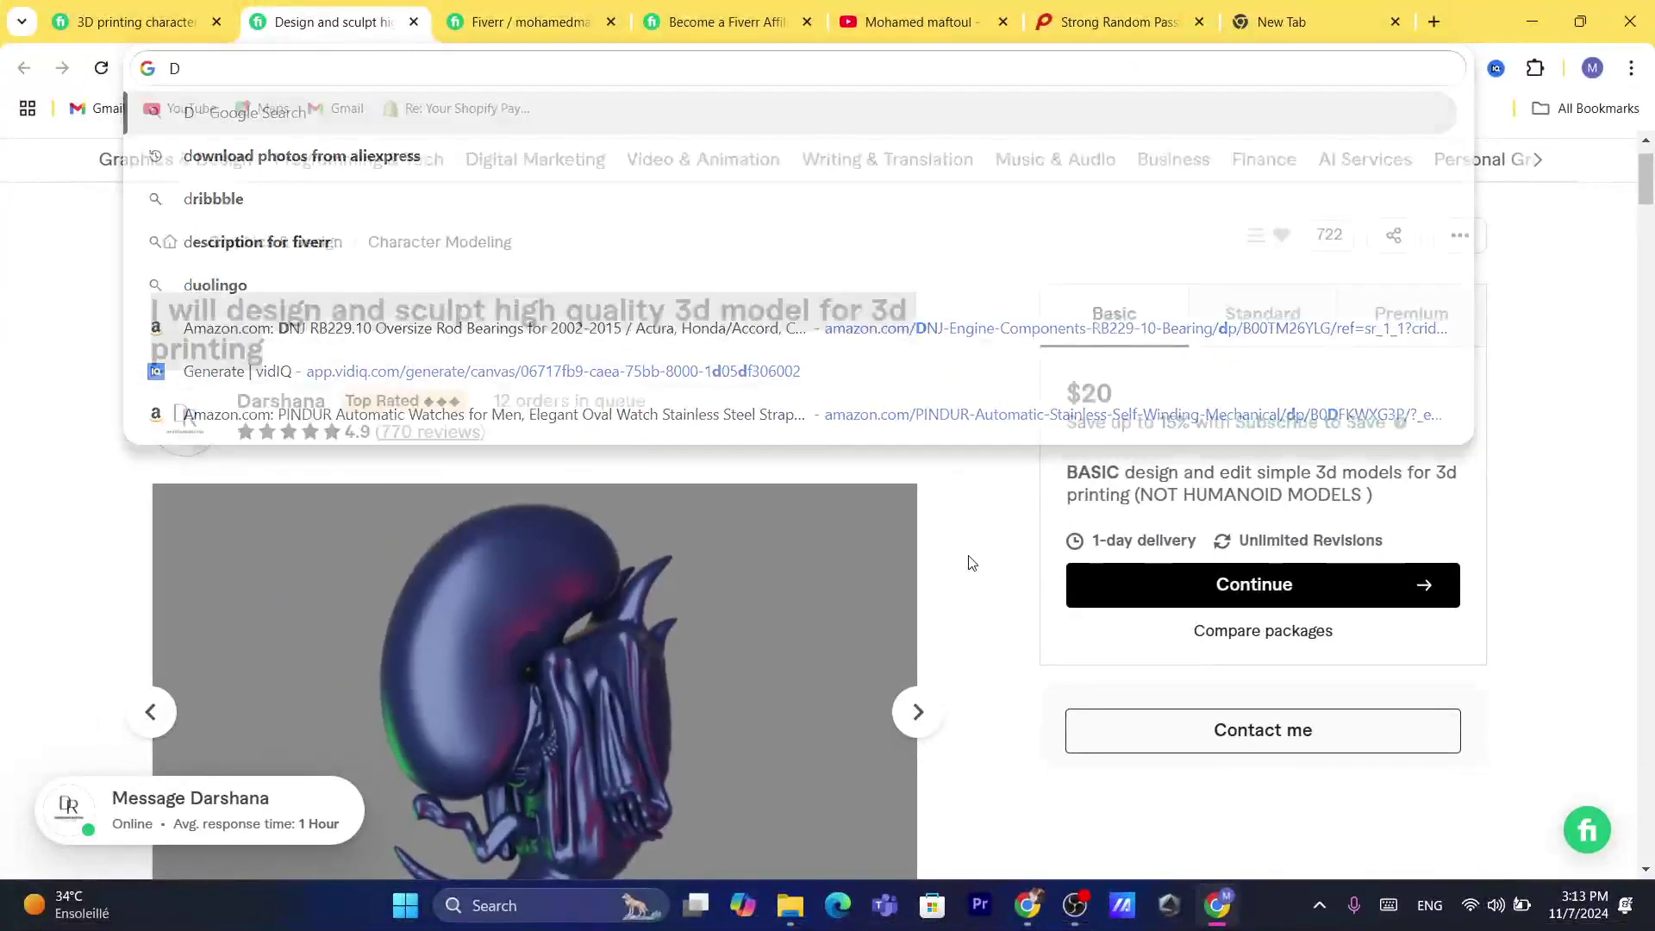
pyautogui.click(971, 562)
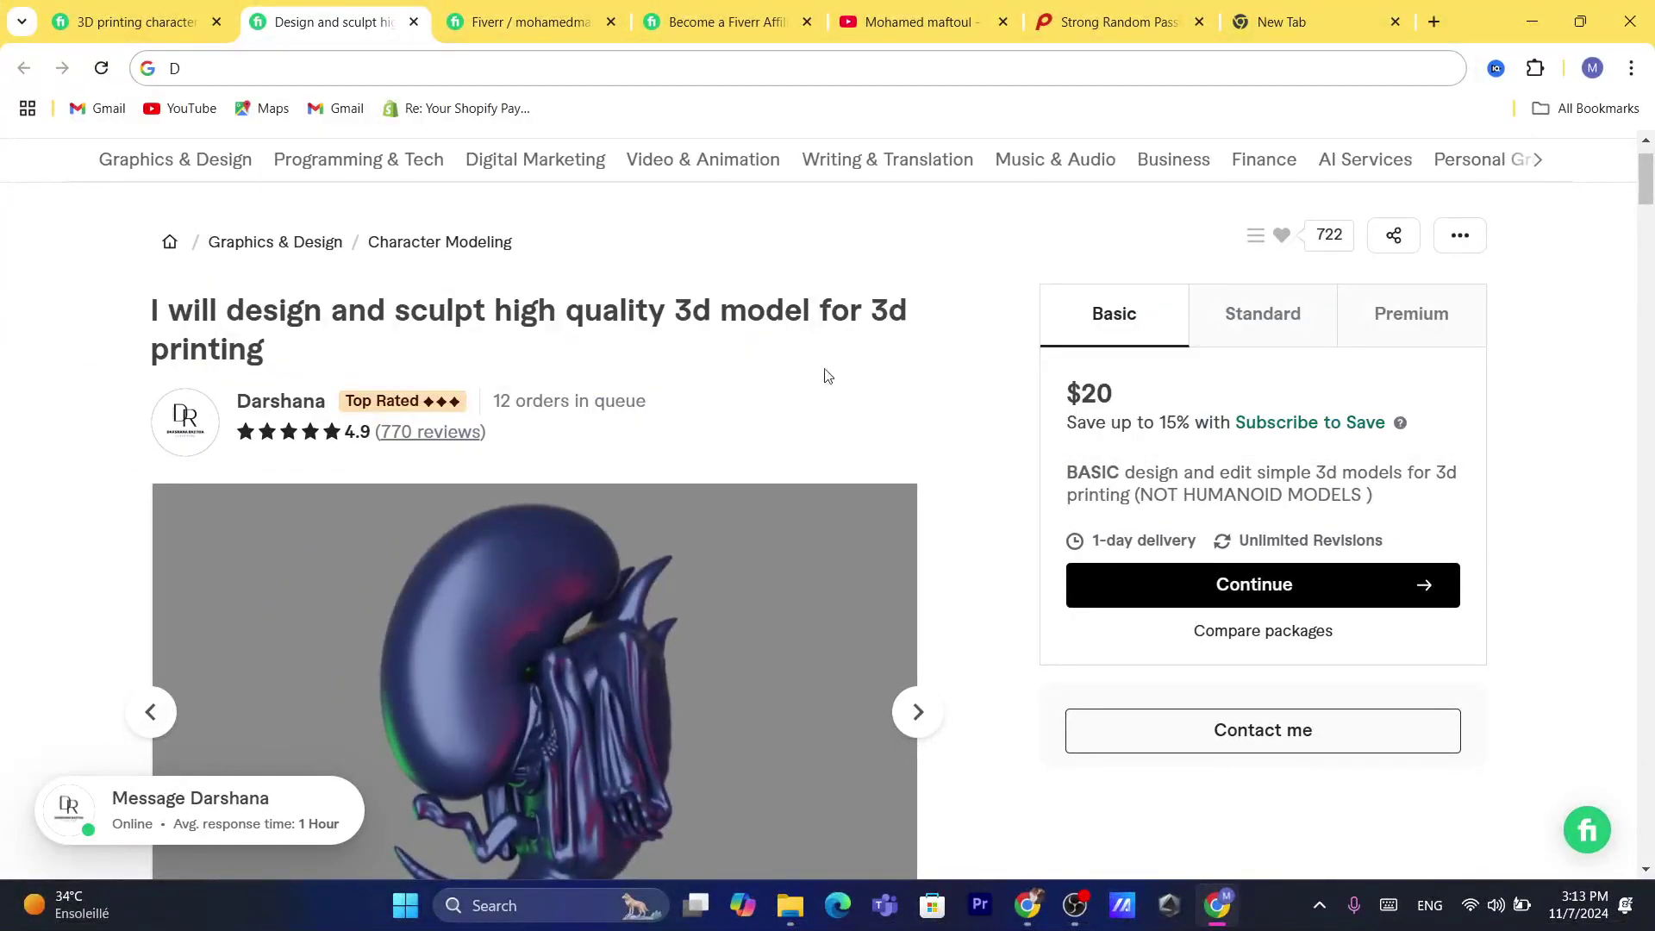
pyautogui.click(1027, 905)
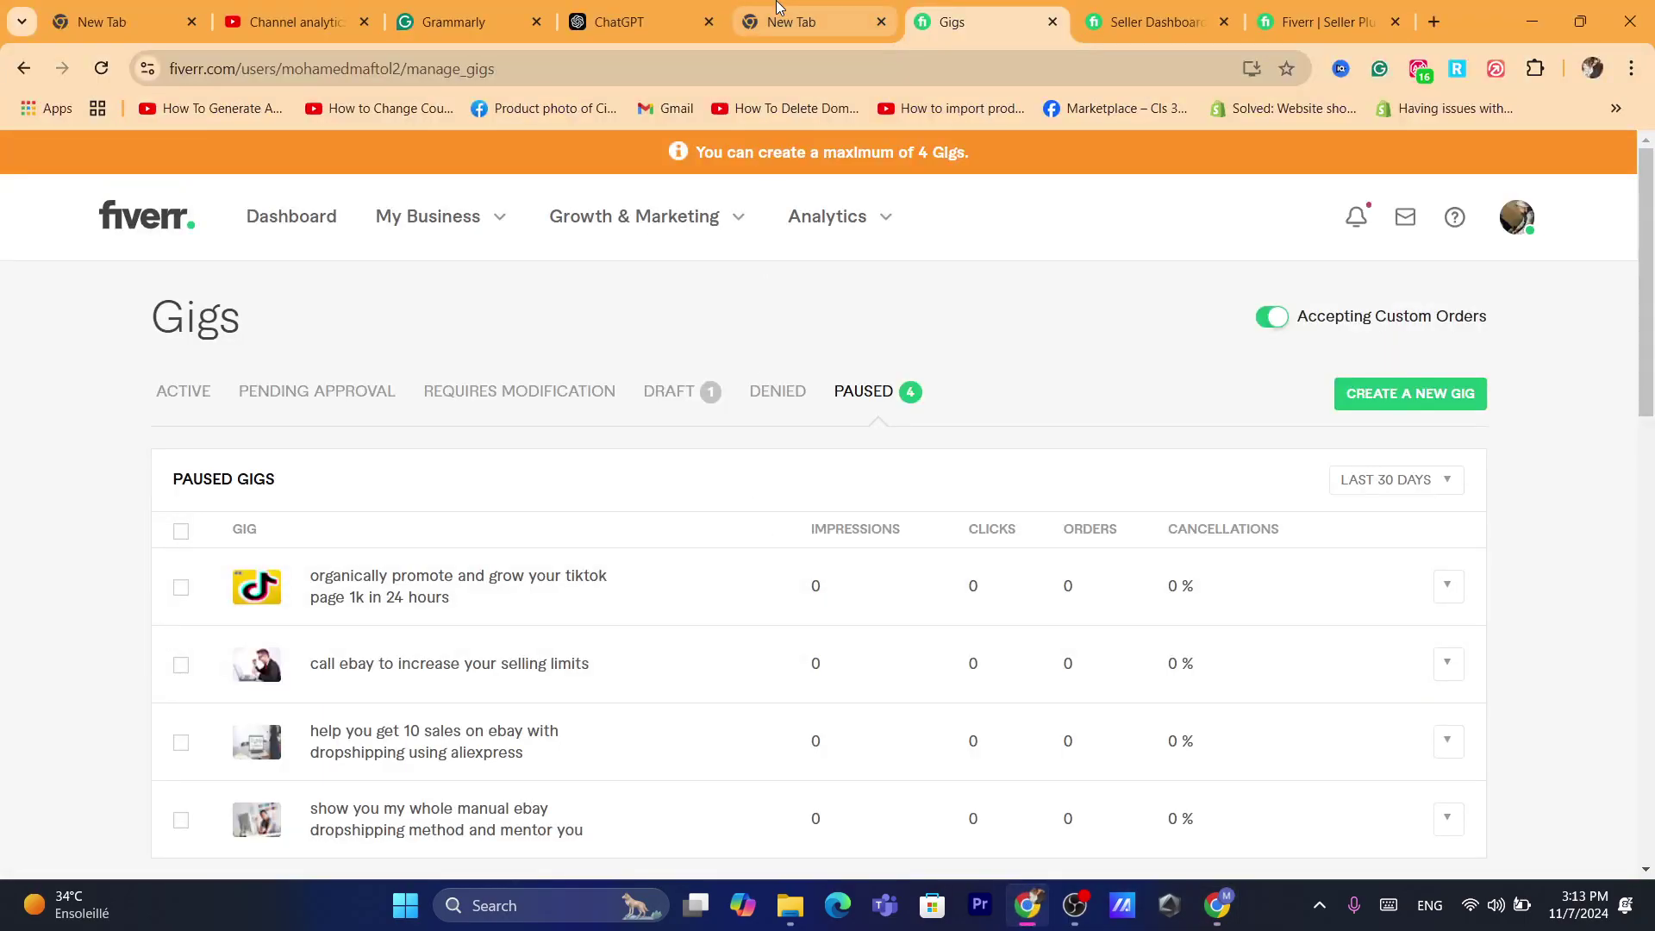
# Step: Ask ChatGPT 'make this gig title better :' with the pasted title and select its rewritten title
pyautogui.click(688, 7)
pyautogui.click(701, 816)
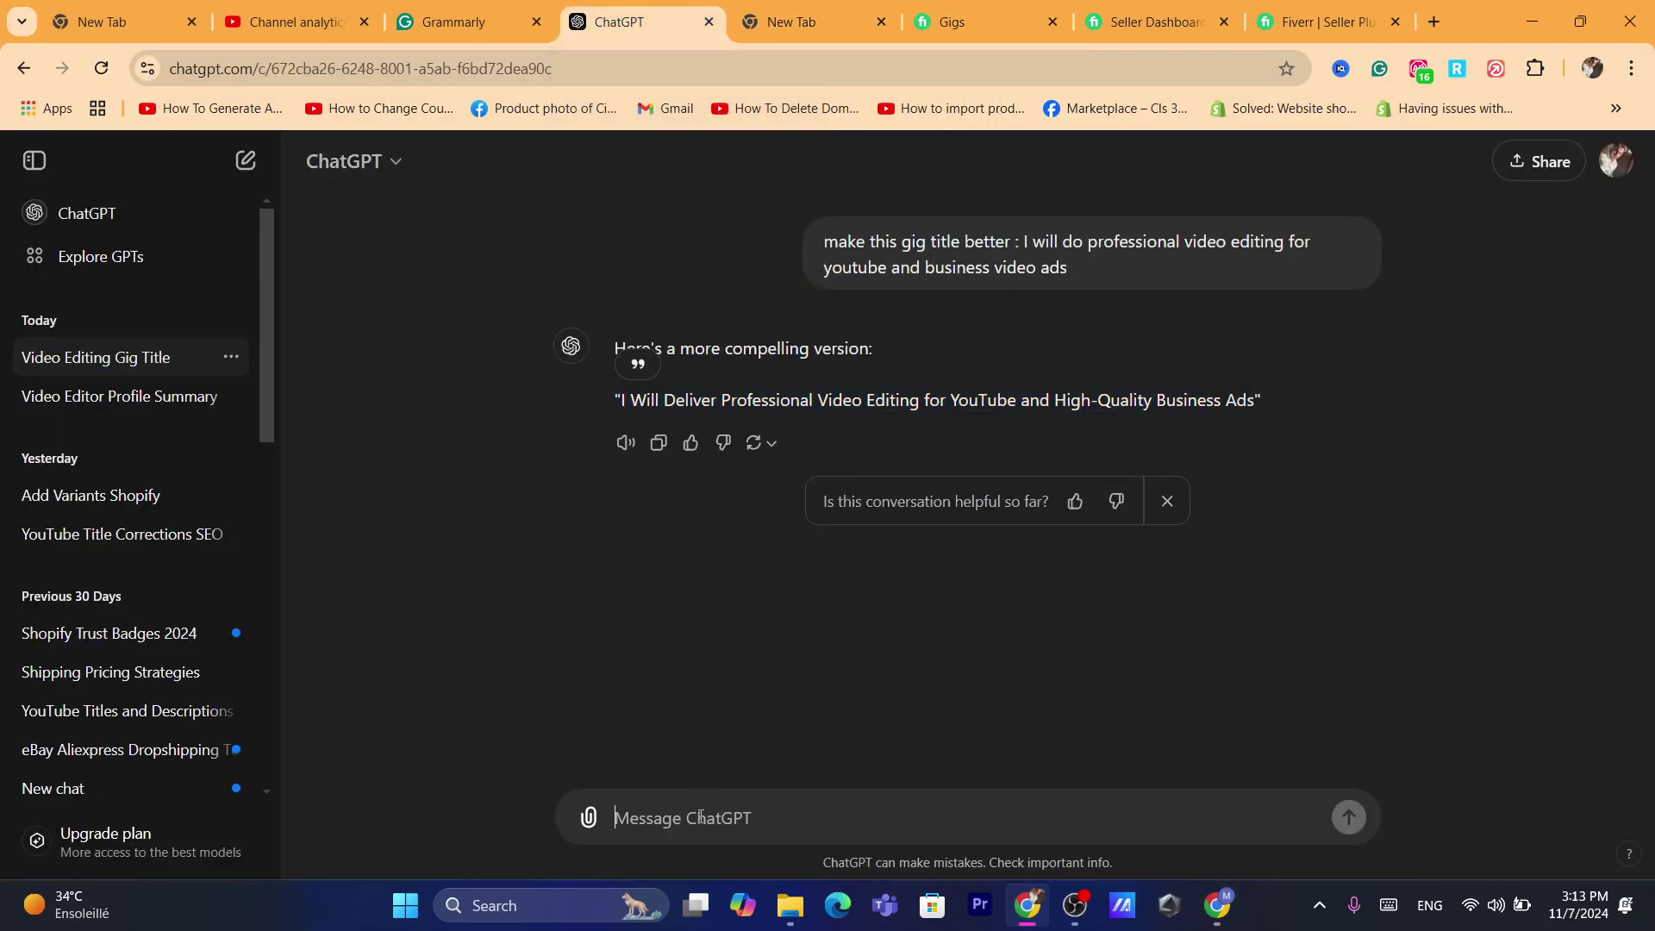
pyautogui.write('make this gig title better')
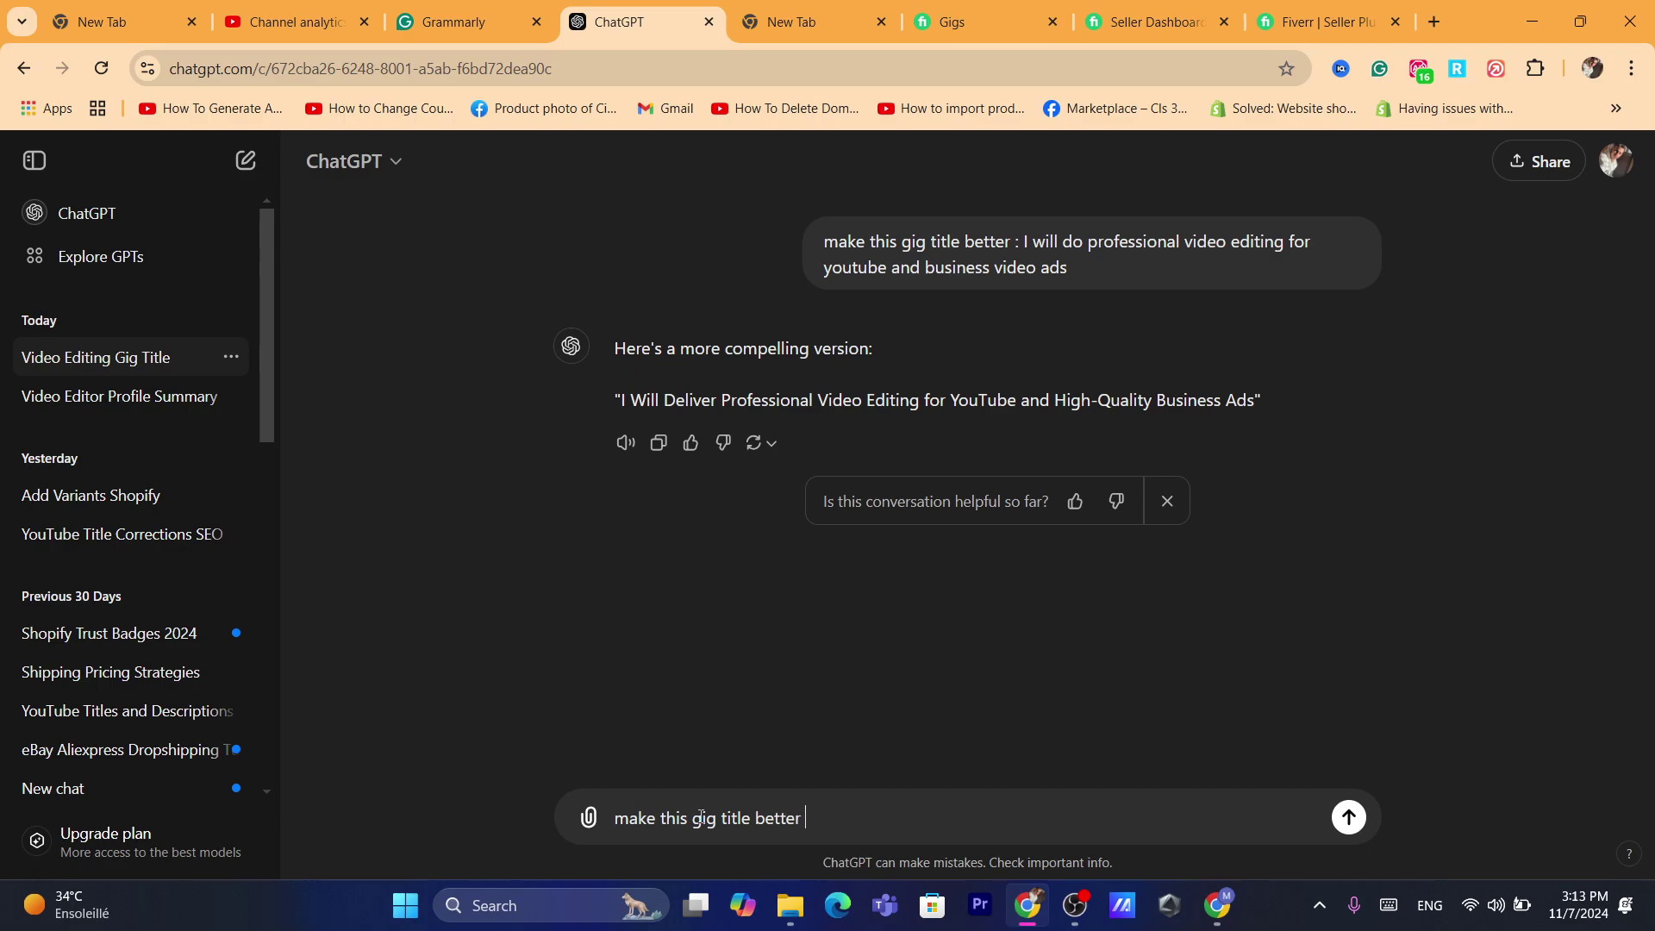
pyautogui.write(':')
pyautogui.hotkey('ctrl', 'v')
pyautogui.press('Return')
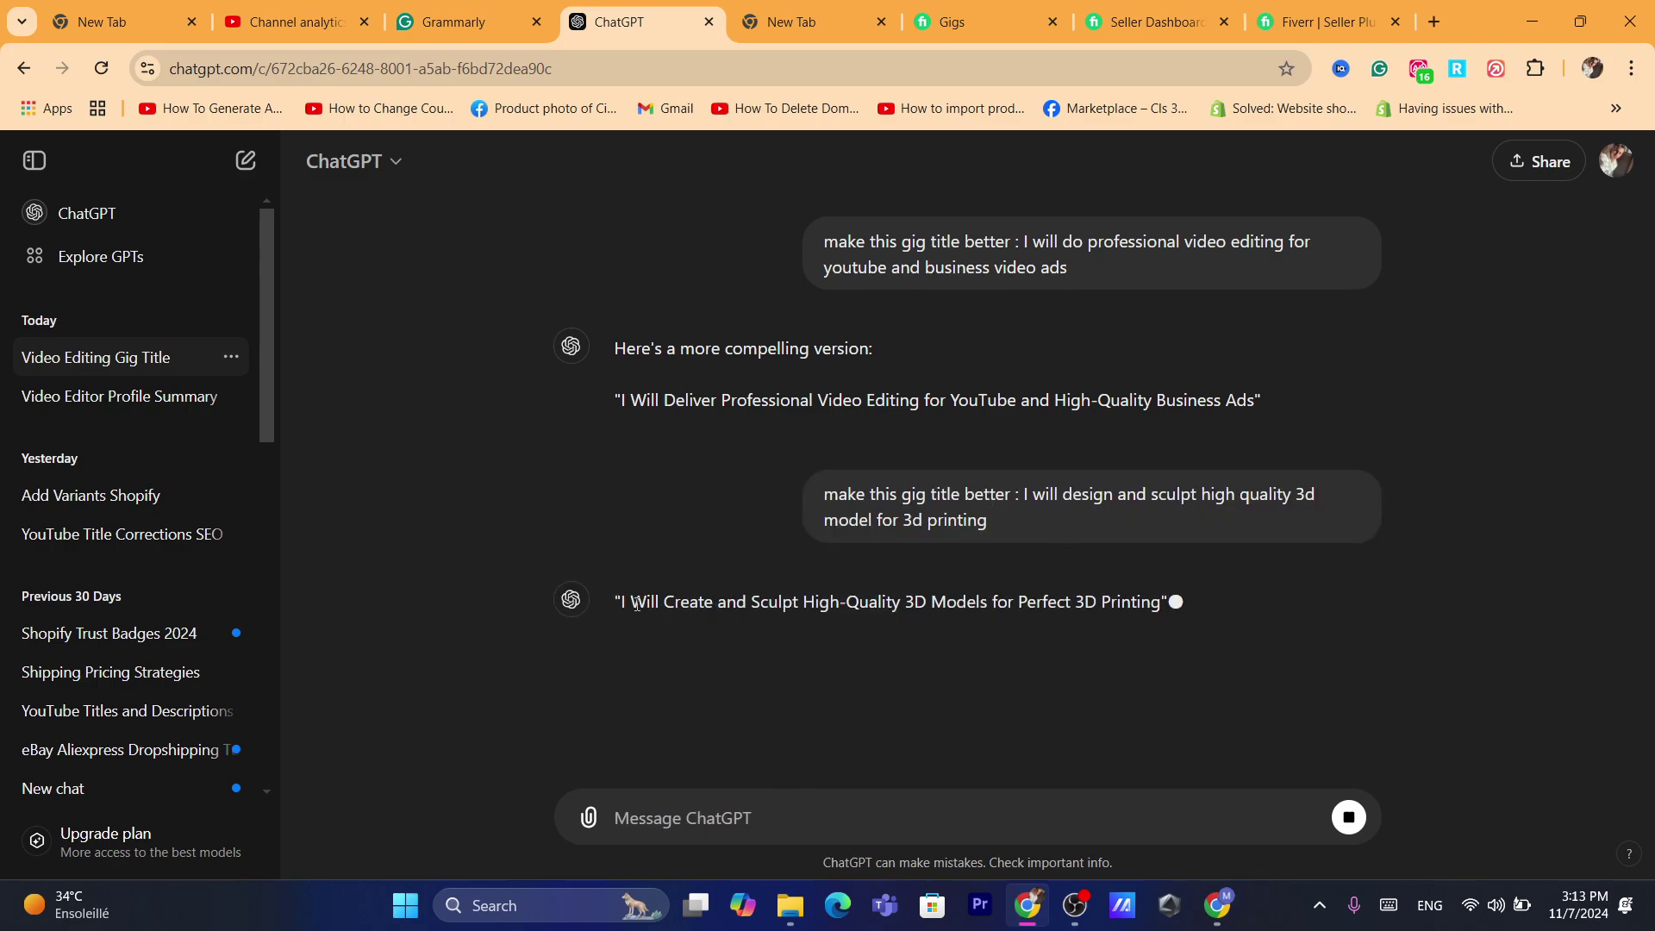
pyautogui.moveTo(625, 604); pyautogui.dragTo(1163, 603)
pyautogui.hotkey('ctrl', 'c')
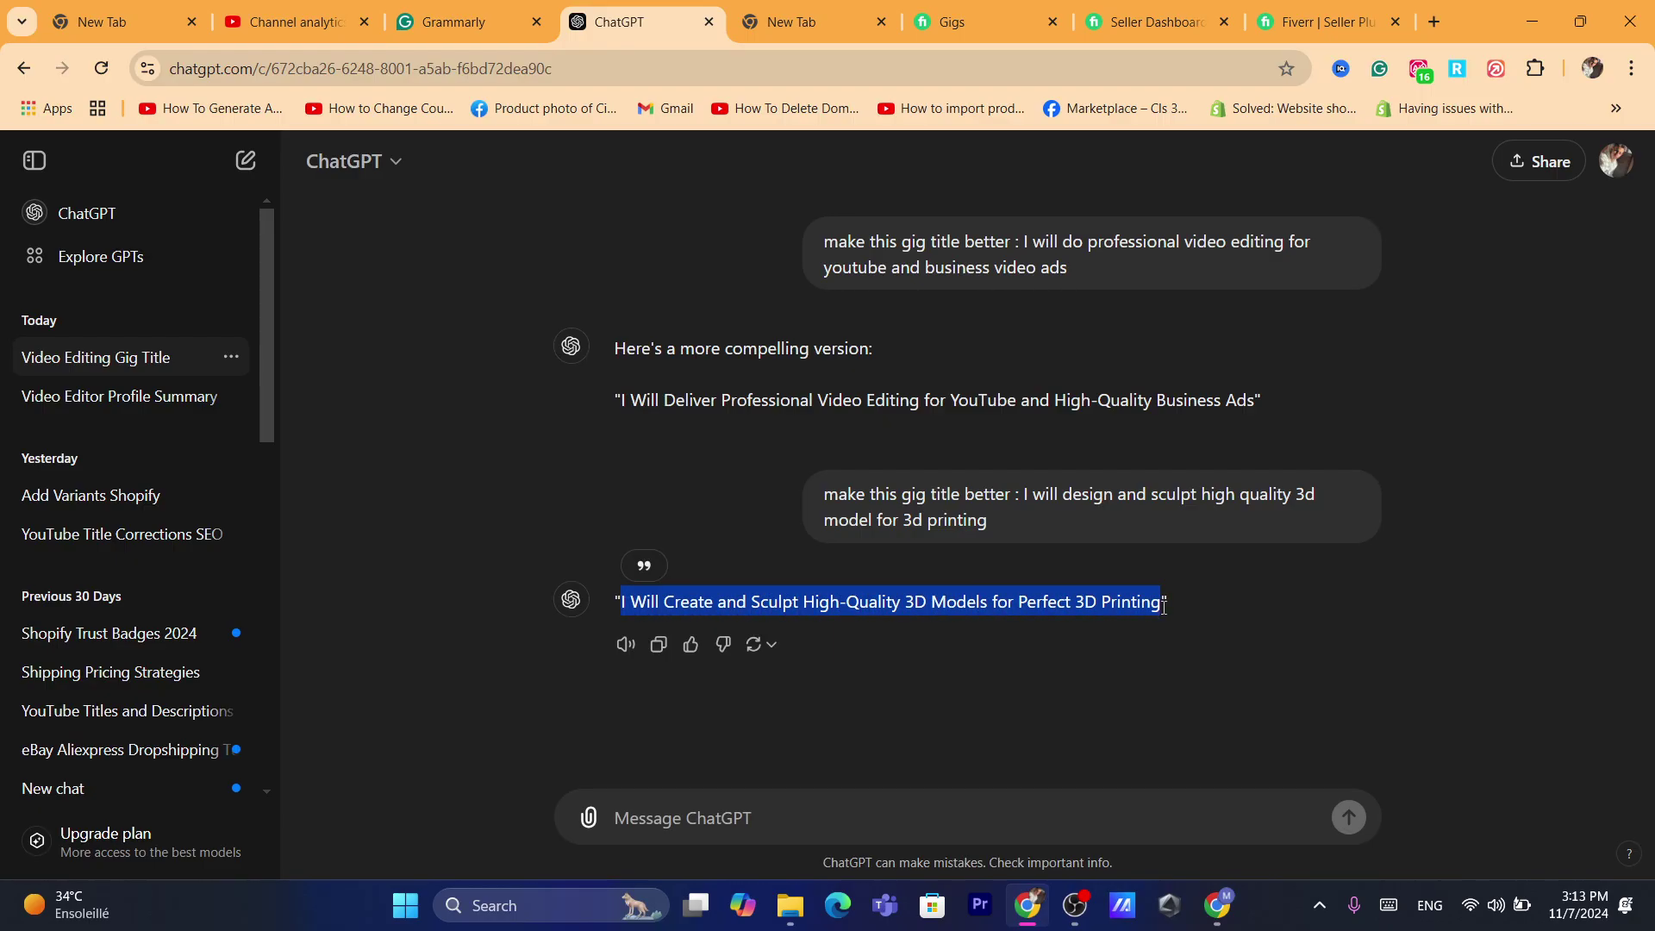
pyautogui.click(1226, 915)
pyautogui.click(132, 10)
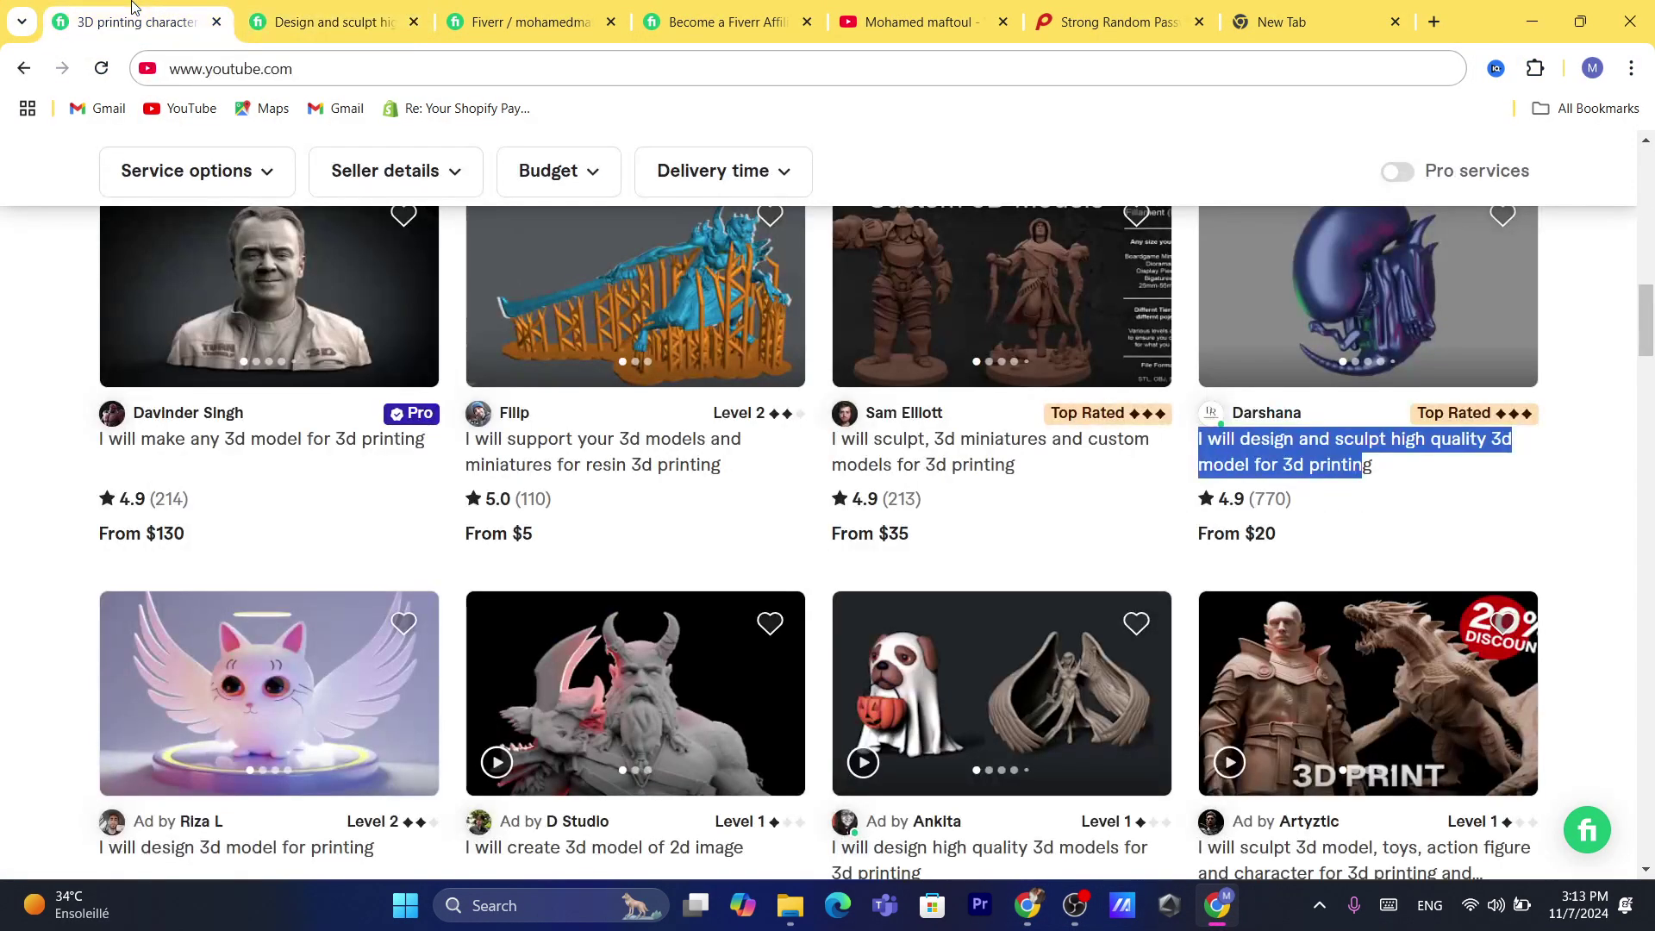
# Step: Paste the improved title into Gig title and remove the leading 'I Will'
pyautogui.click(498, 12)
pyautogui.click(627, 369)
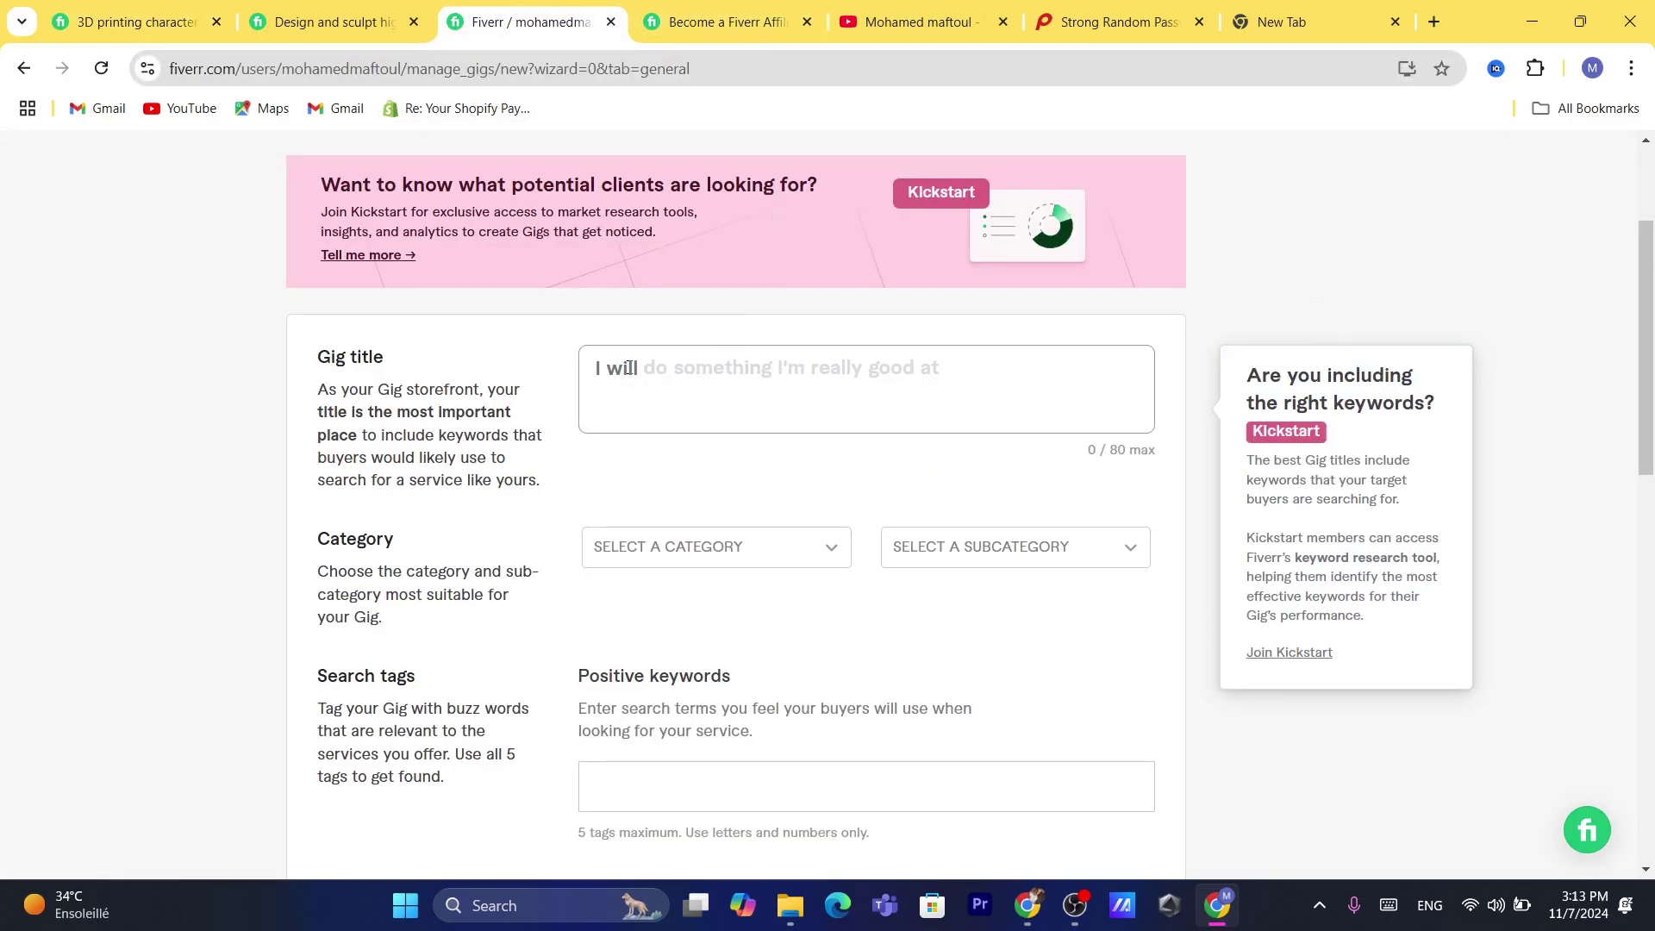
pyautogui.hotkey('ctrl', 'v')
pyautogui.press('BackSpace')
pyautogui.press('BackSpace')
pyautogui.press('BackSpace')
pyautogui.press('BackSpace')
pyautogui.press('BackSpace')
pyautogui.press('BackSpace')
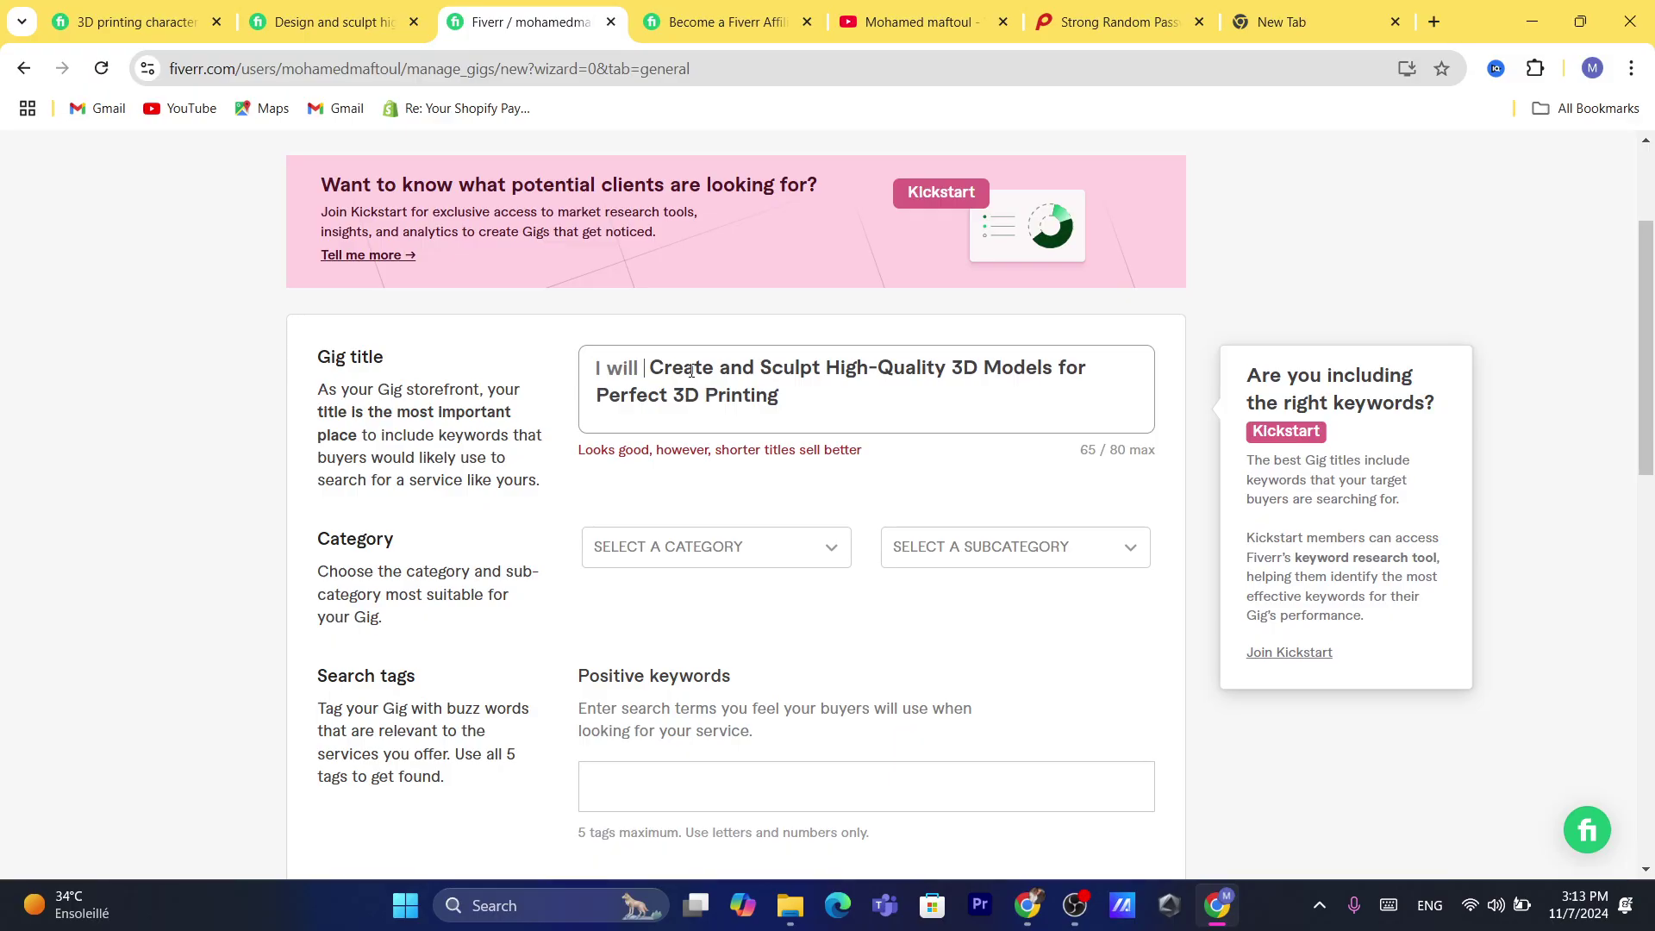
# Step: Set the category to Graphics & Design and the subcategory to Other
pyautogui.click(690, 547)
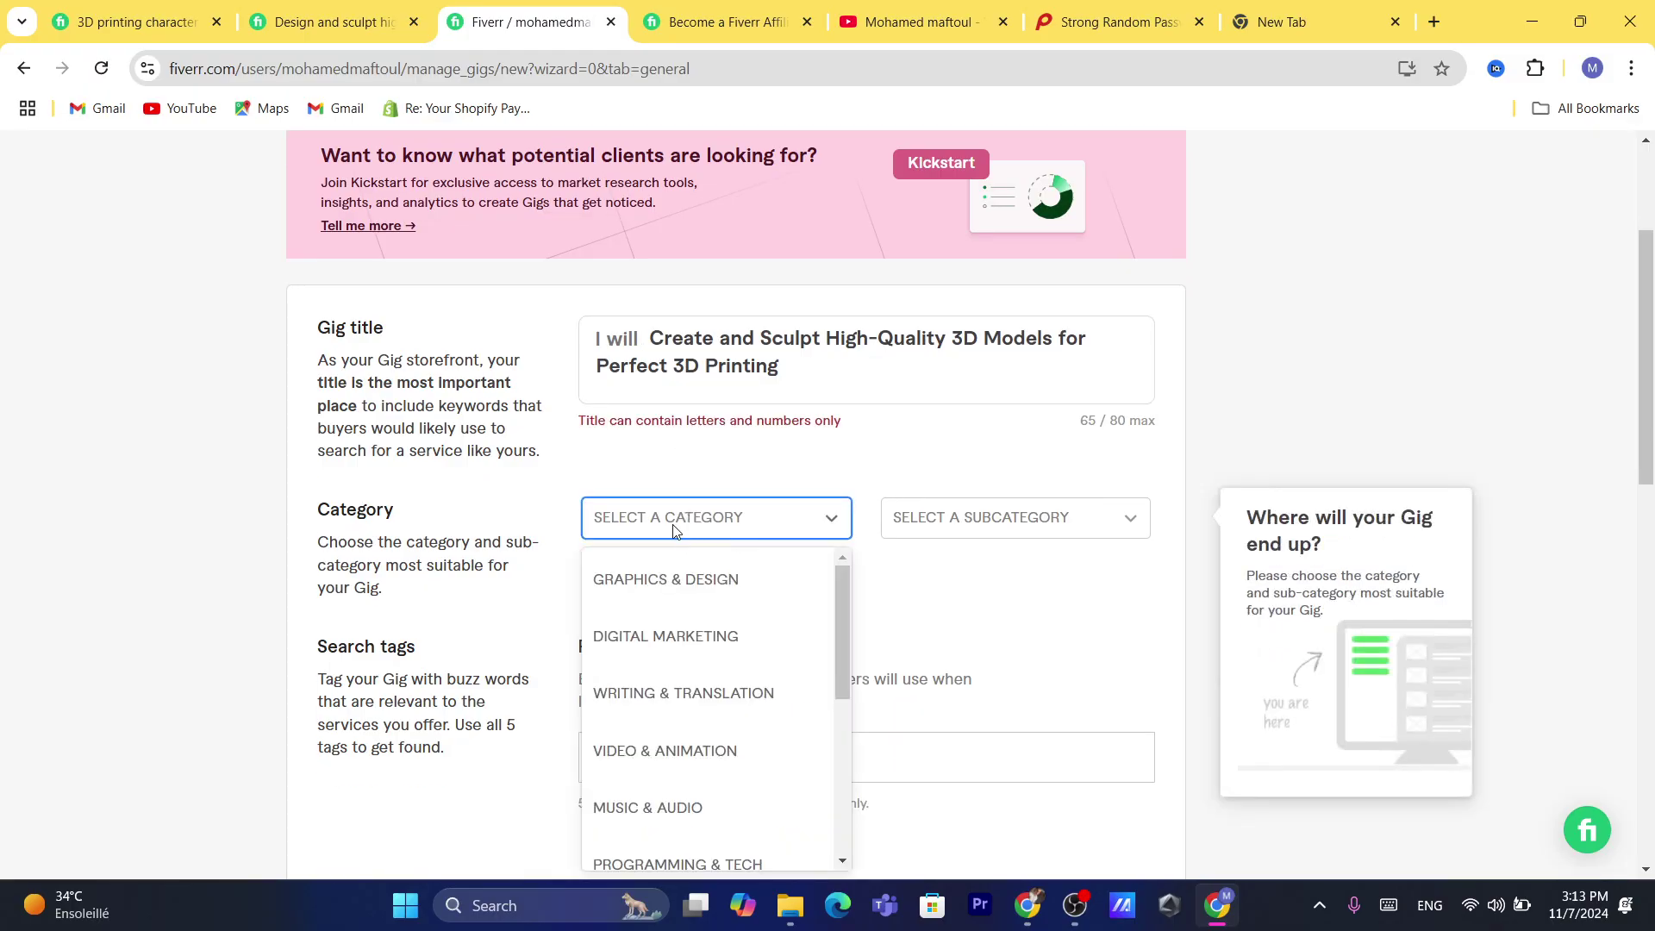
pyautogui.click(674, 575)
pyautogui.click(949, 529)
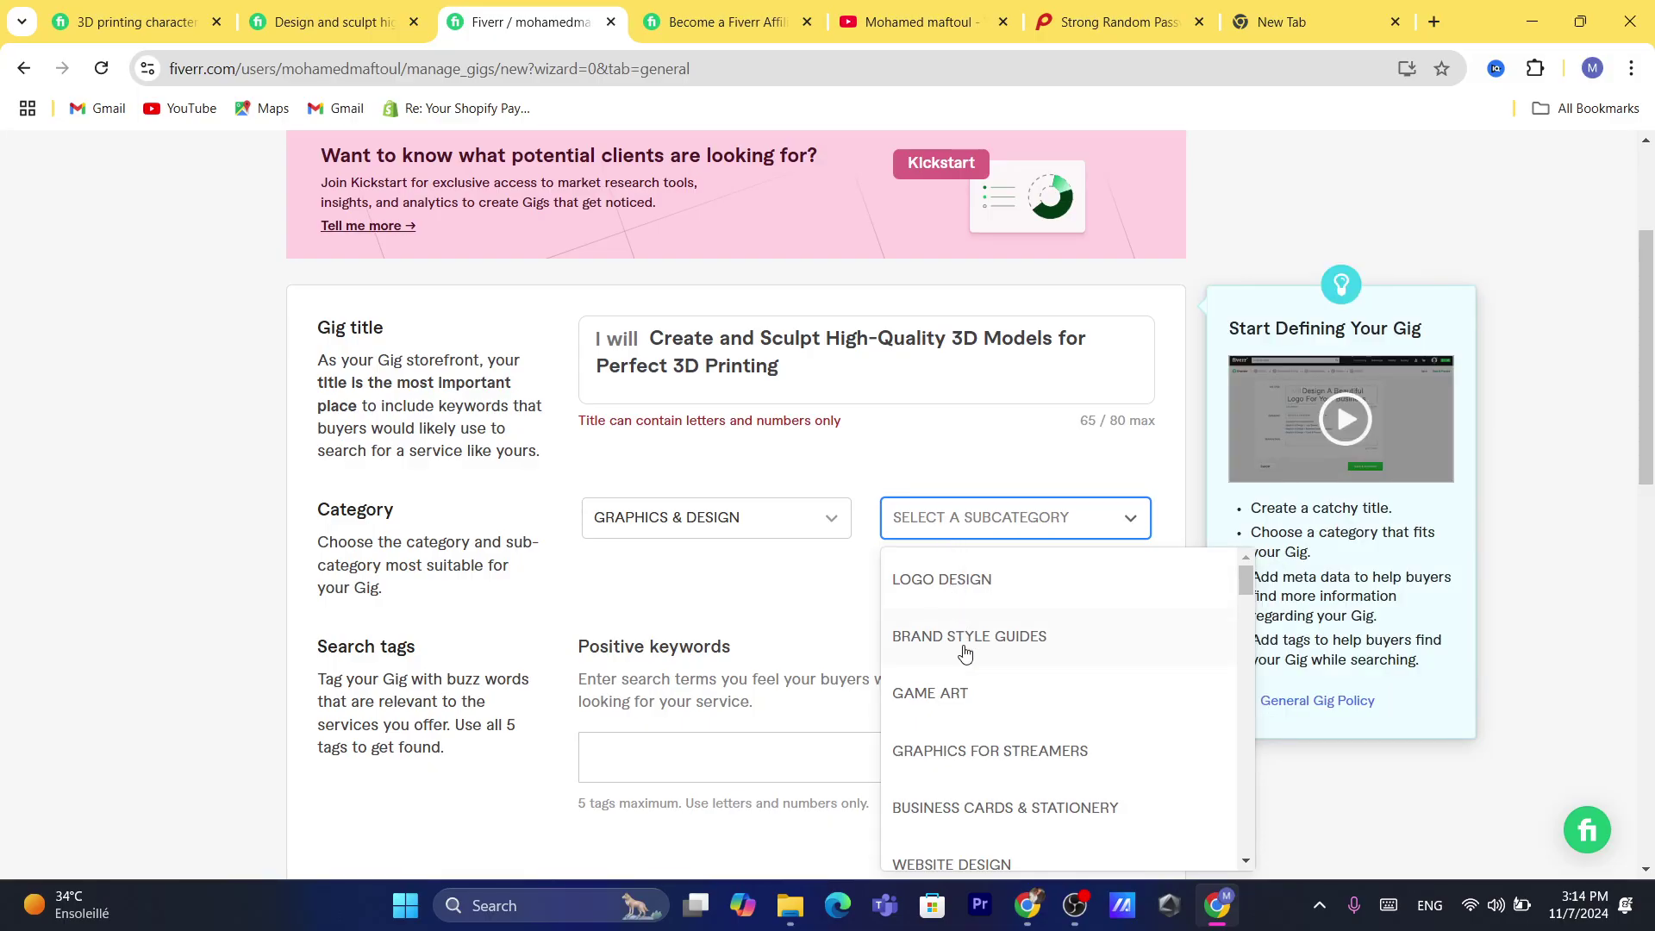
pyautogui.moveTo(1246, 584); pyautogui.dragTo(1238, 875)
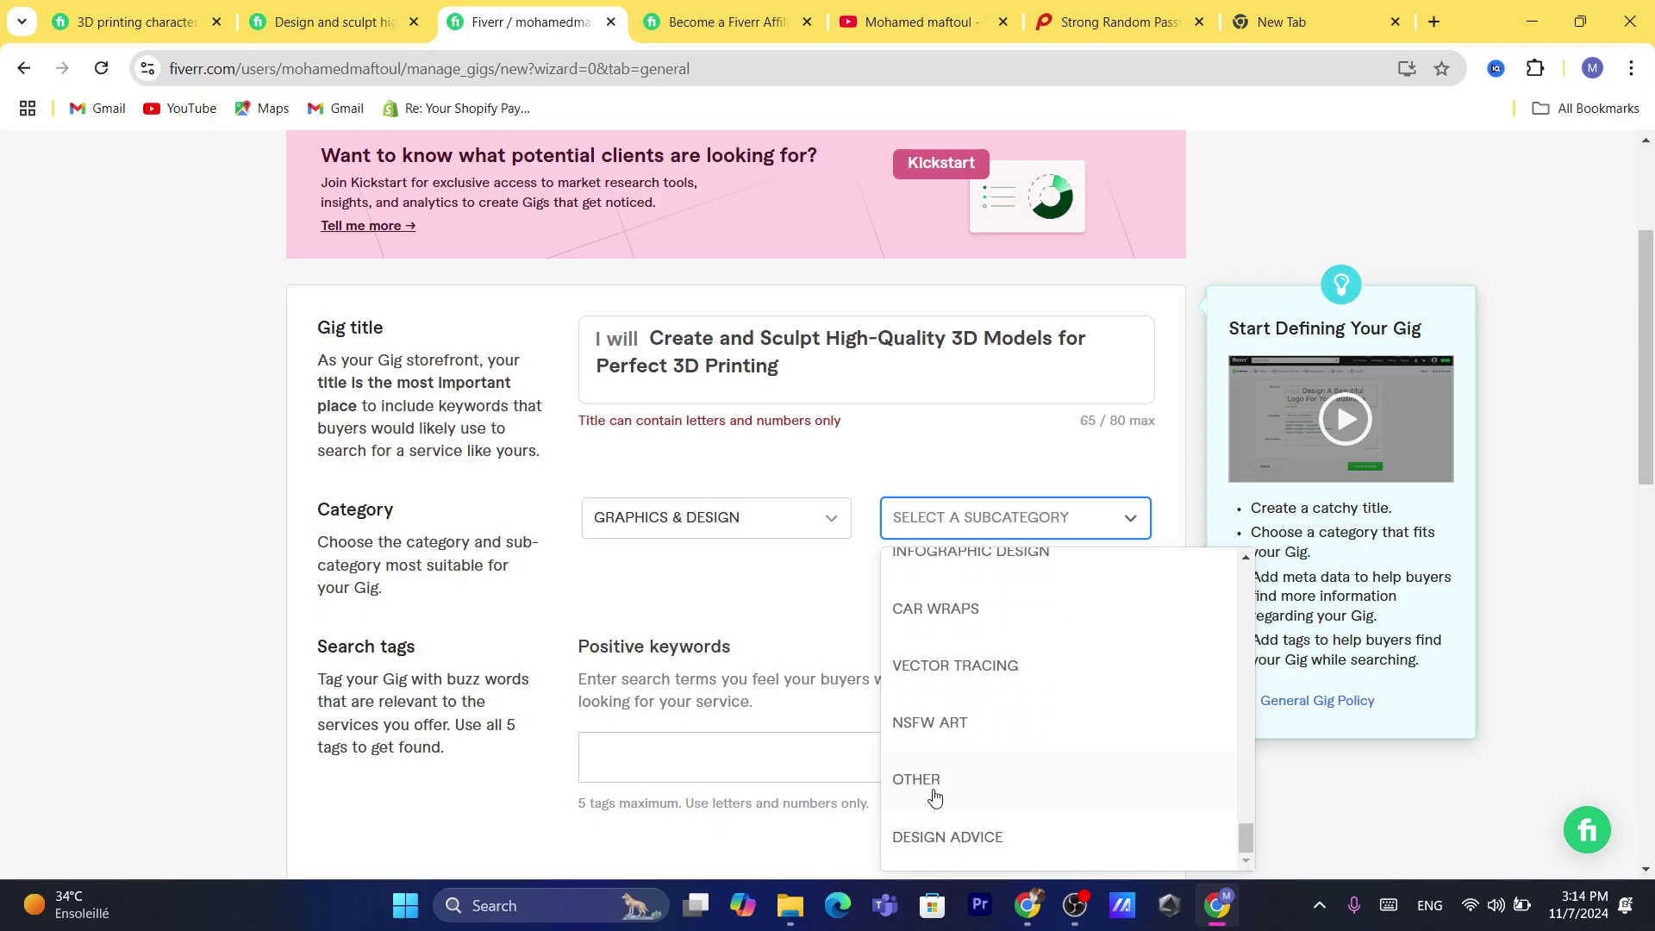
pyautogui.click(901, 783)
# Step: Add '3 d' and 'desgnin' as Positive keywords search tags
pyautogui.scroll(-4, 761, 502)
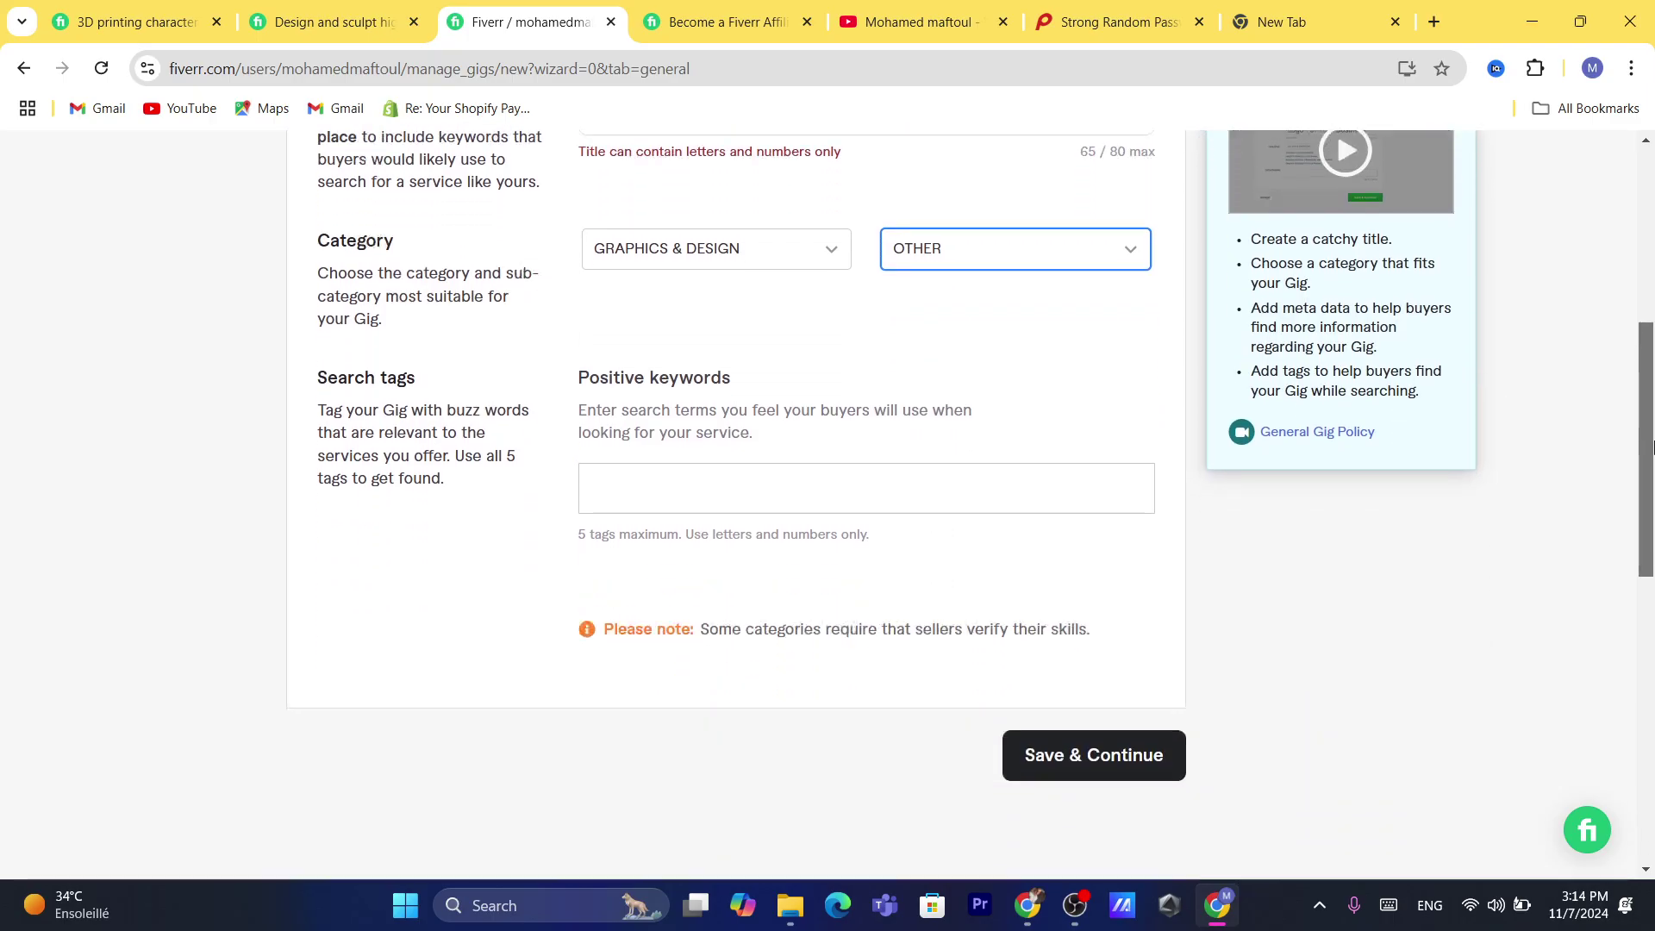
pyautogui.click(646, 470)
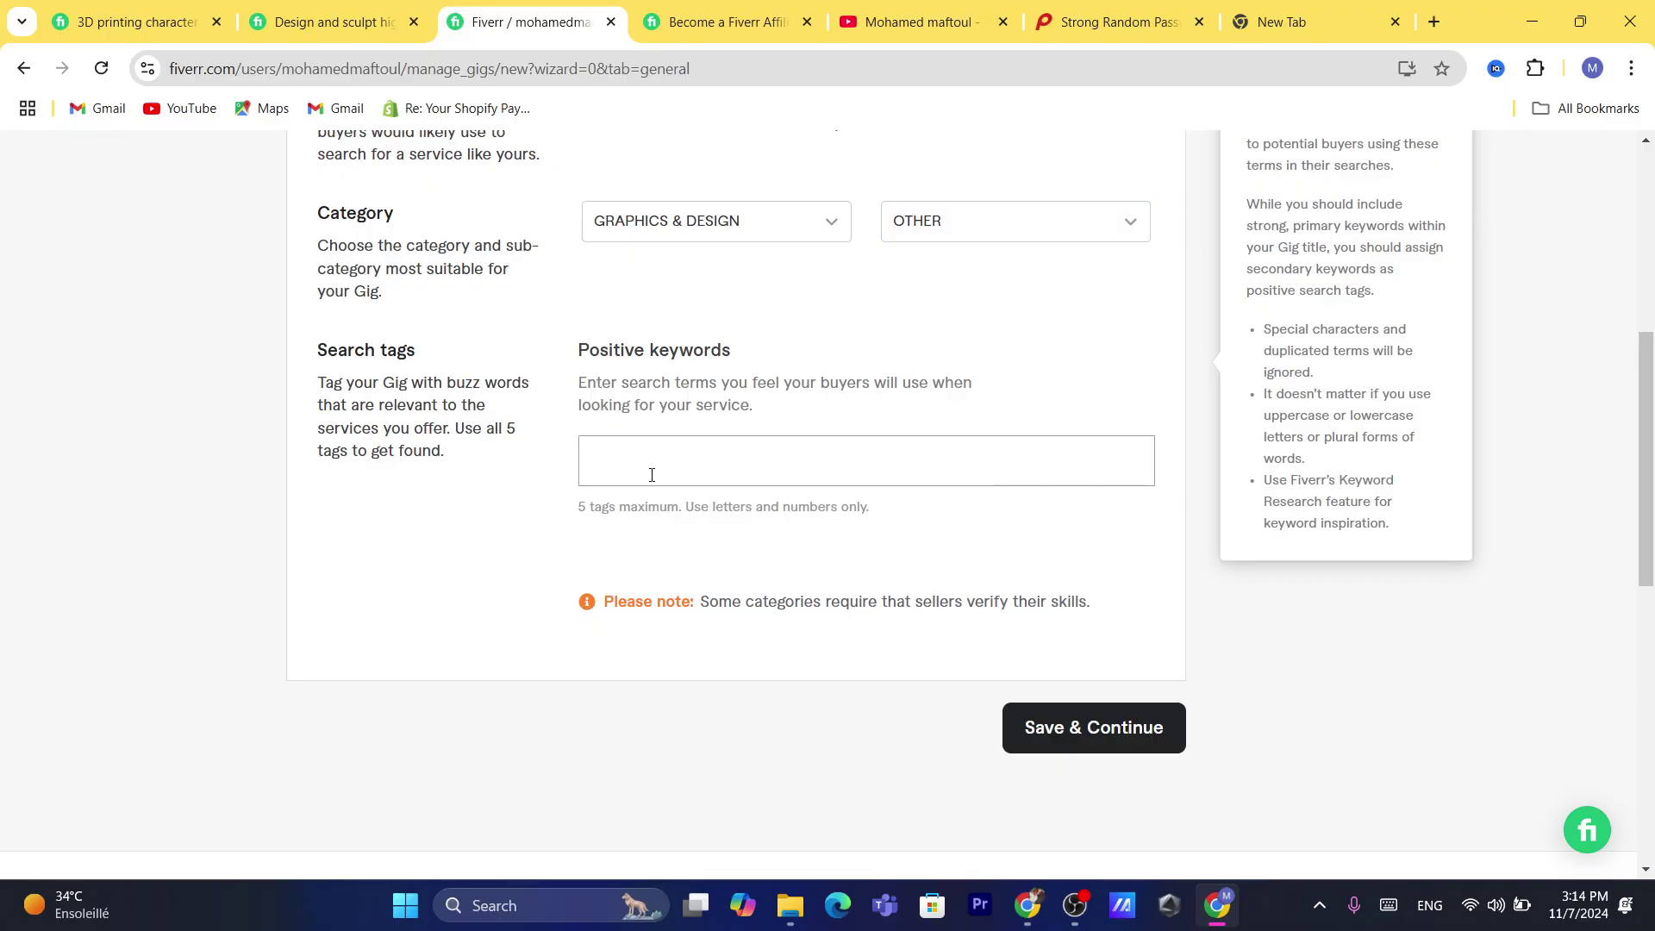
pyautogui.write('3 d')
pyautogui.press('Return')
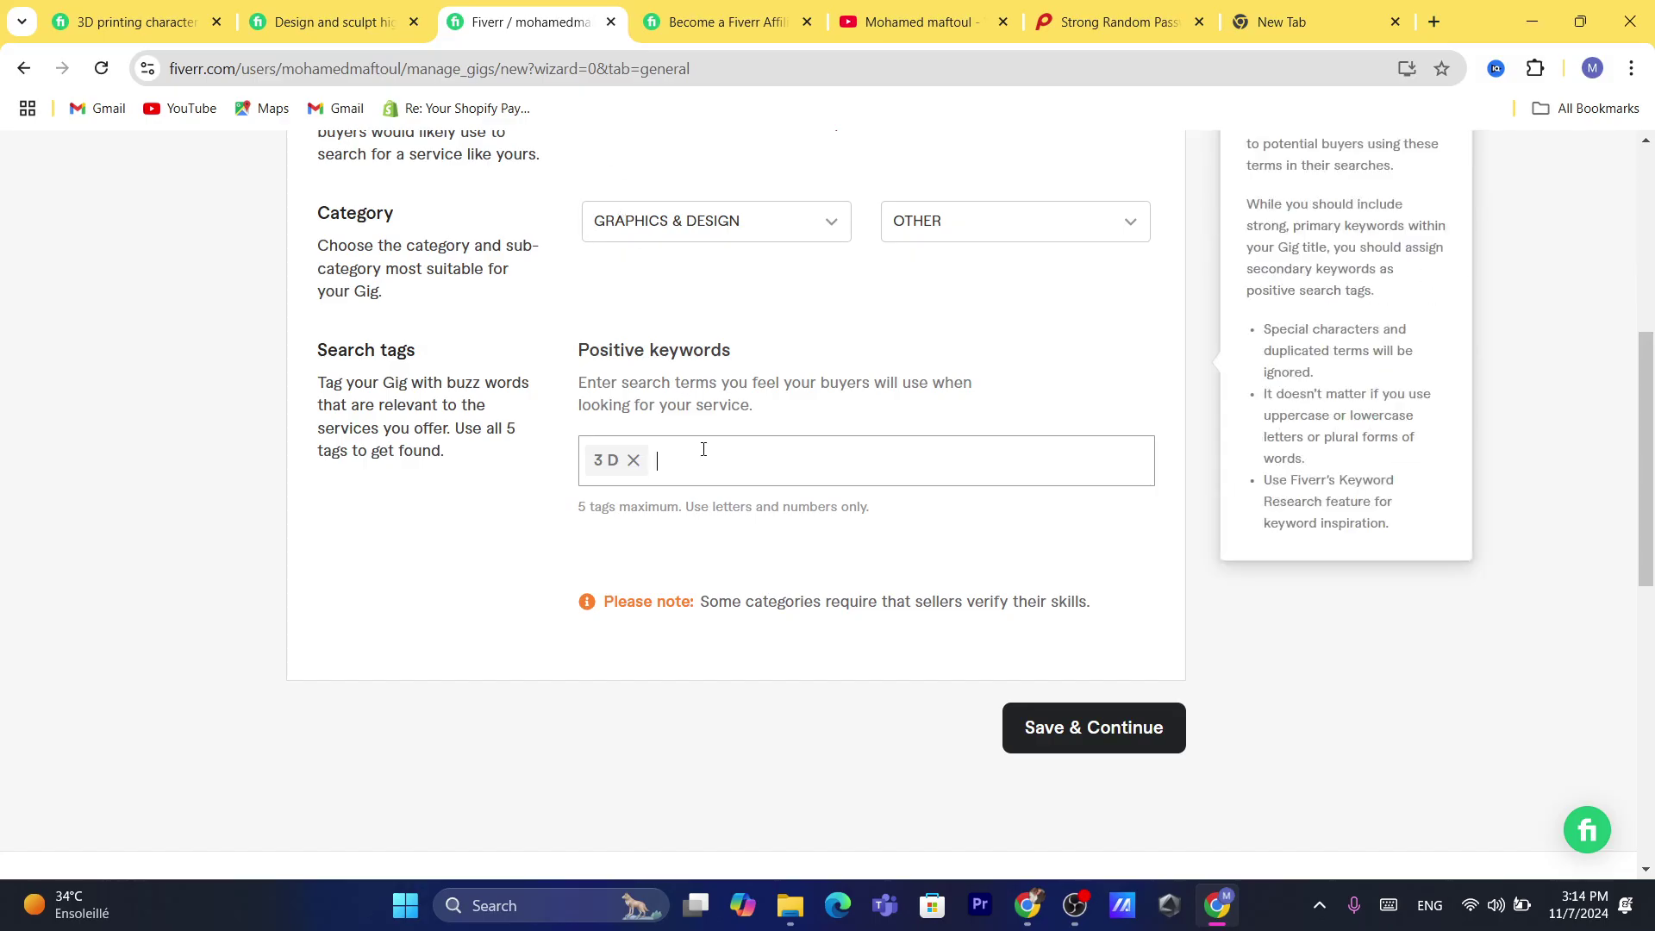
pyautogui.write('des')
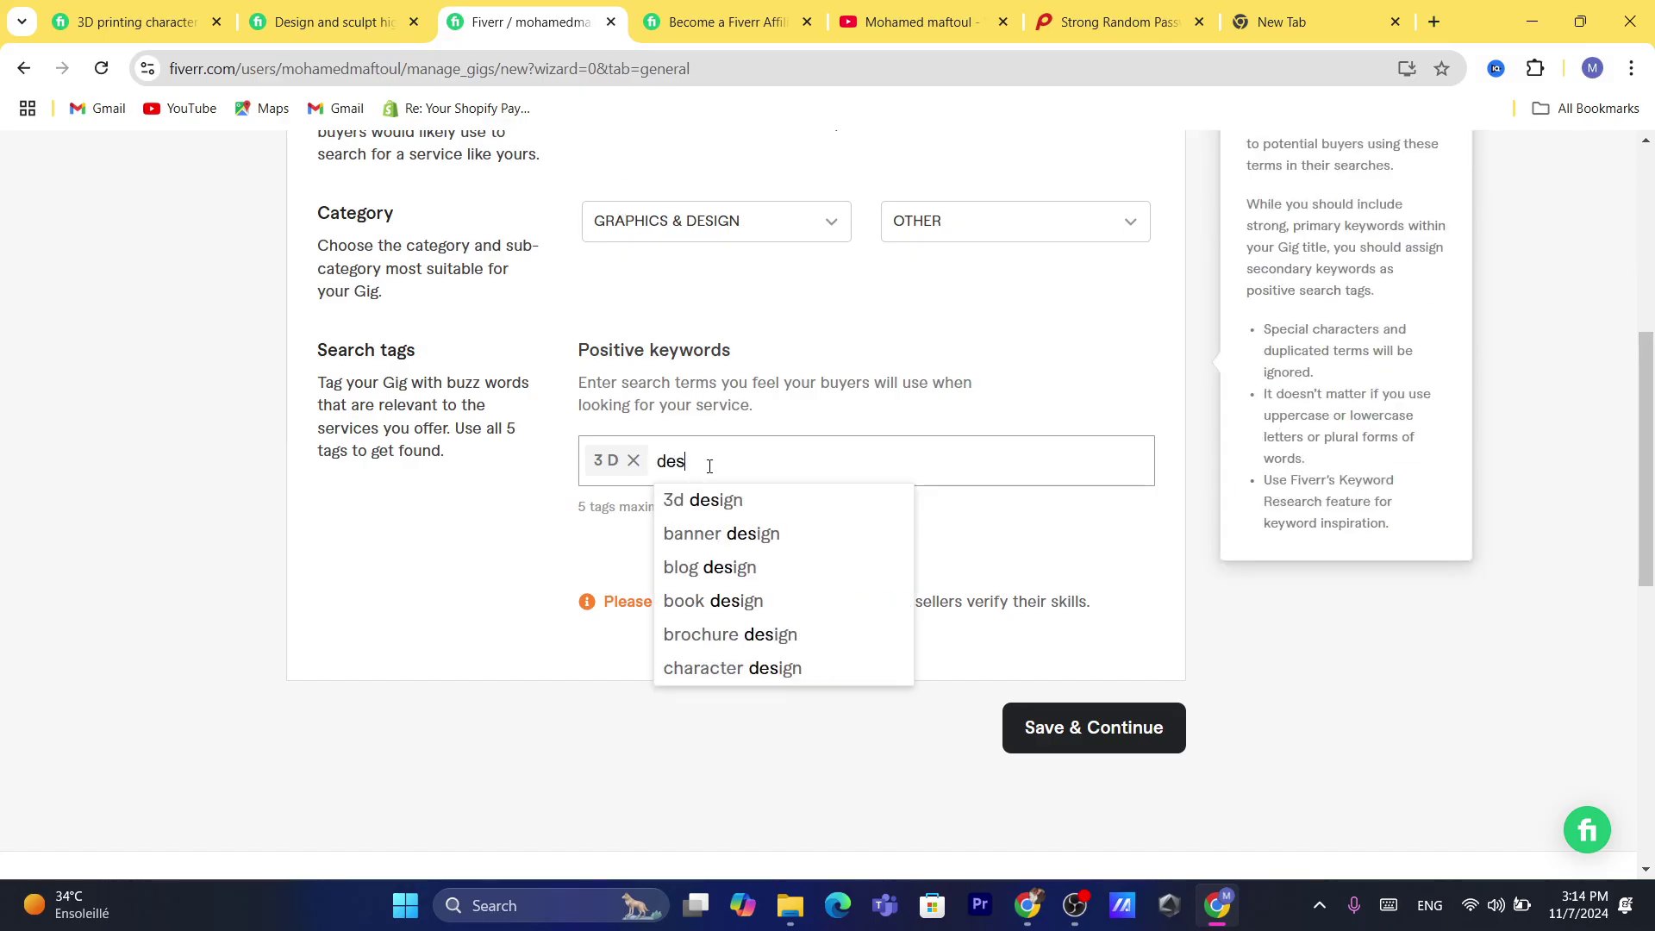
pyautogui.write('gnin')
pyautogui.press('Return')
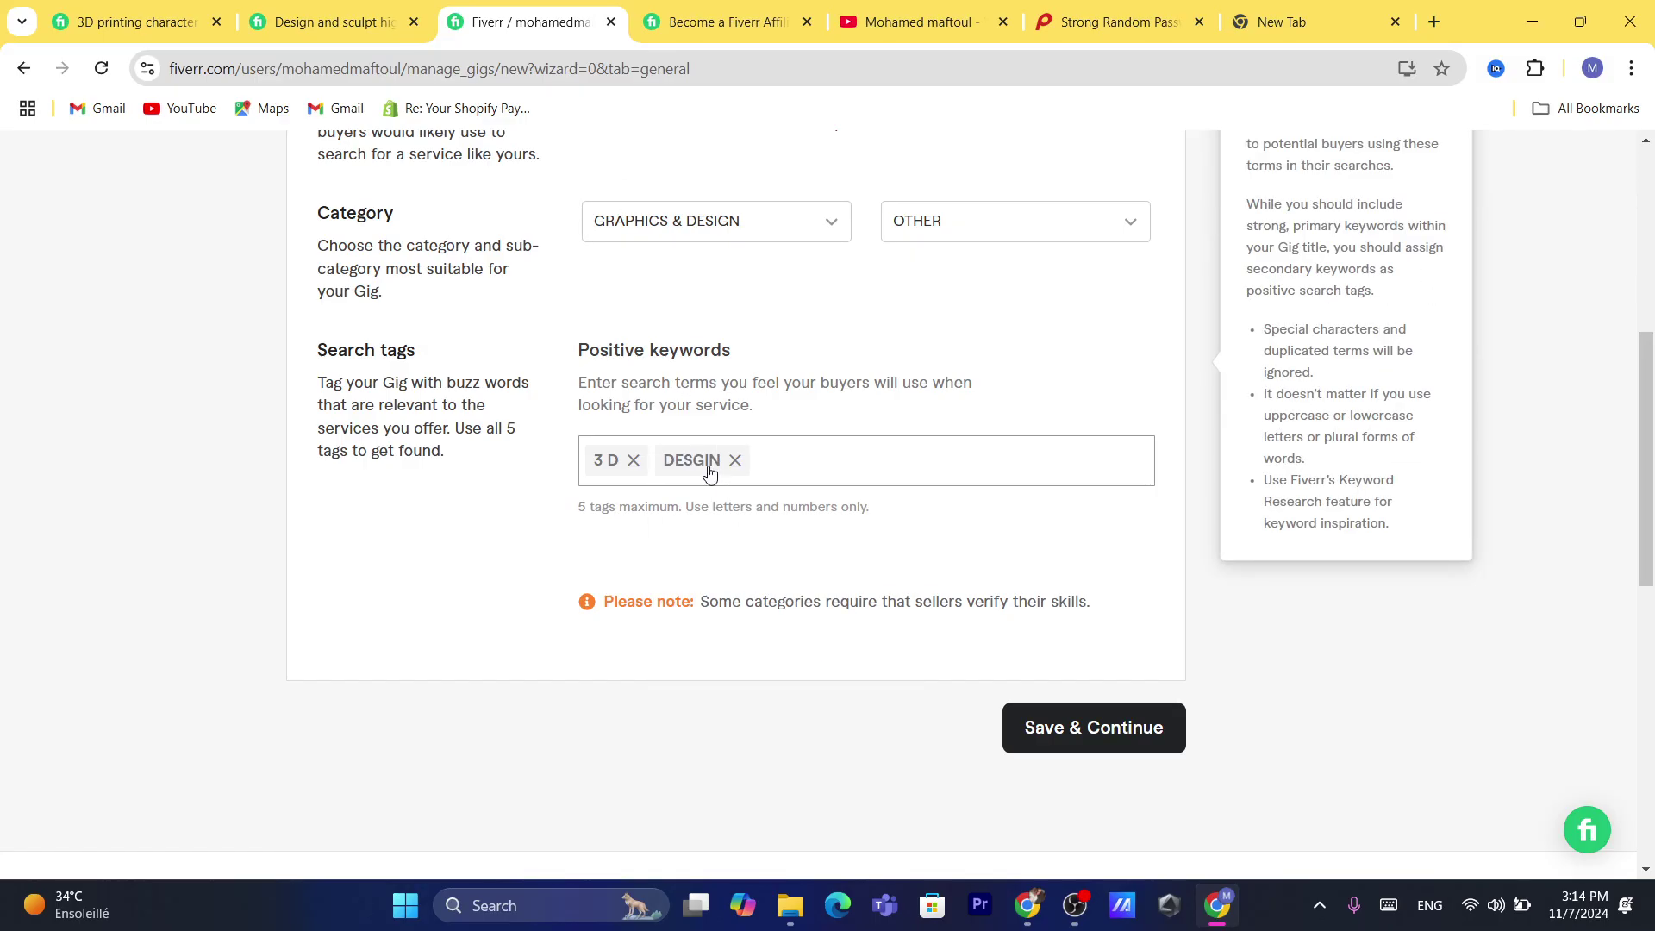
# Step: Change 'High-Quality' to 'High Quality' in the gig title and save the overview
pyautogui.moveTo(1645, 499); pyautogui.dragTo(1619, 315)
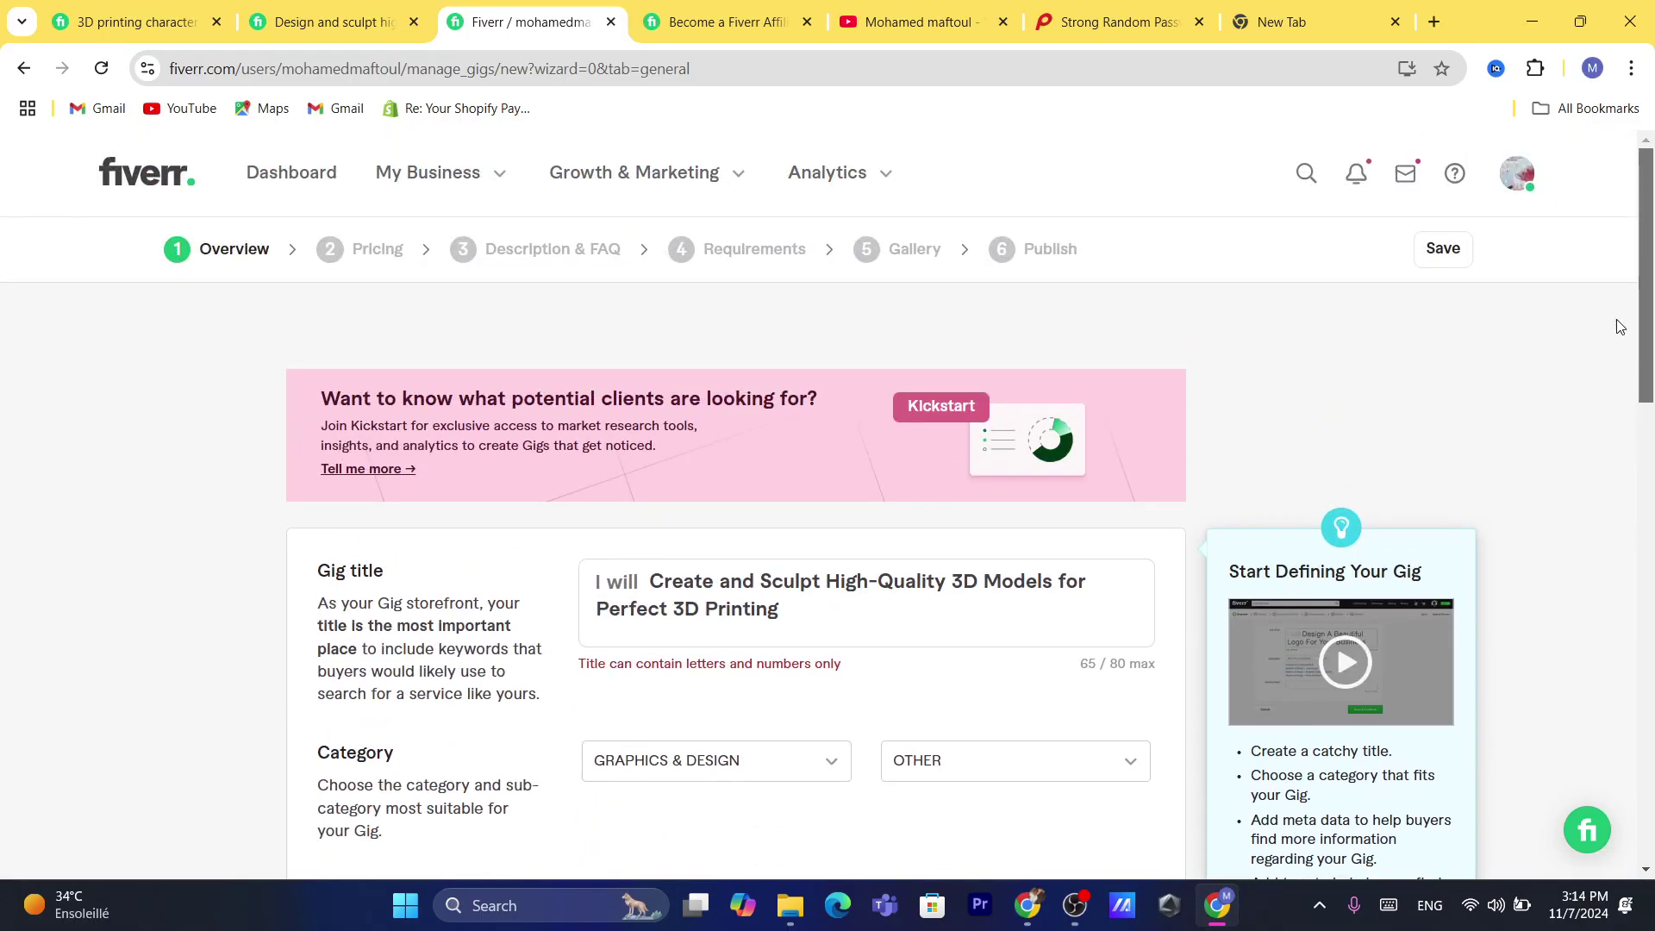
pyautogui.scroll(-4, 1252, 507)
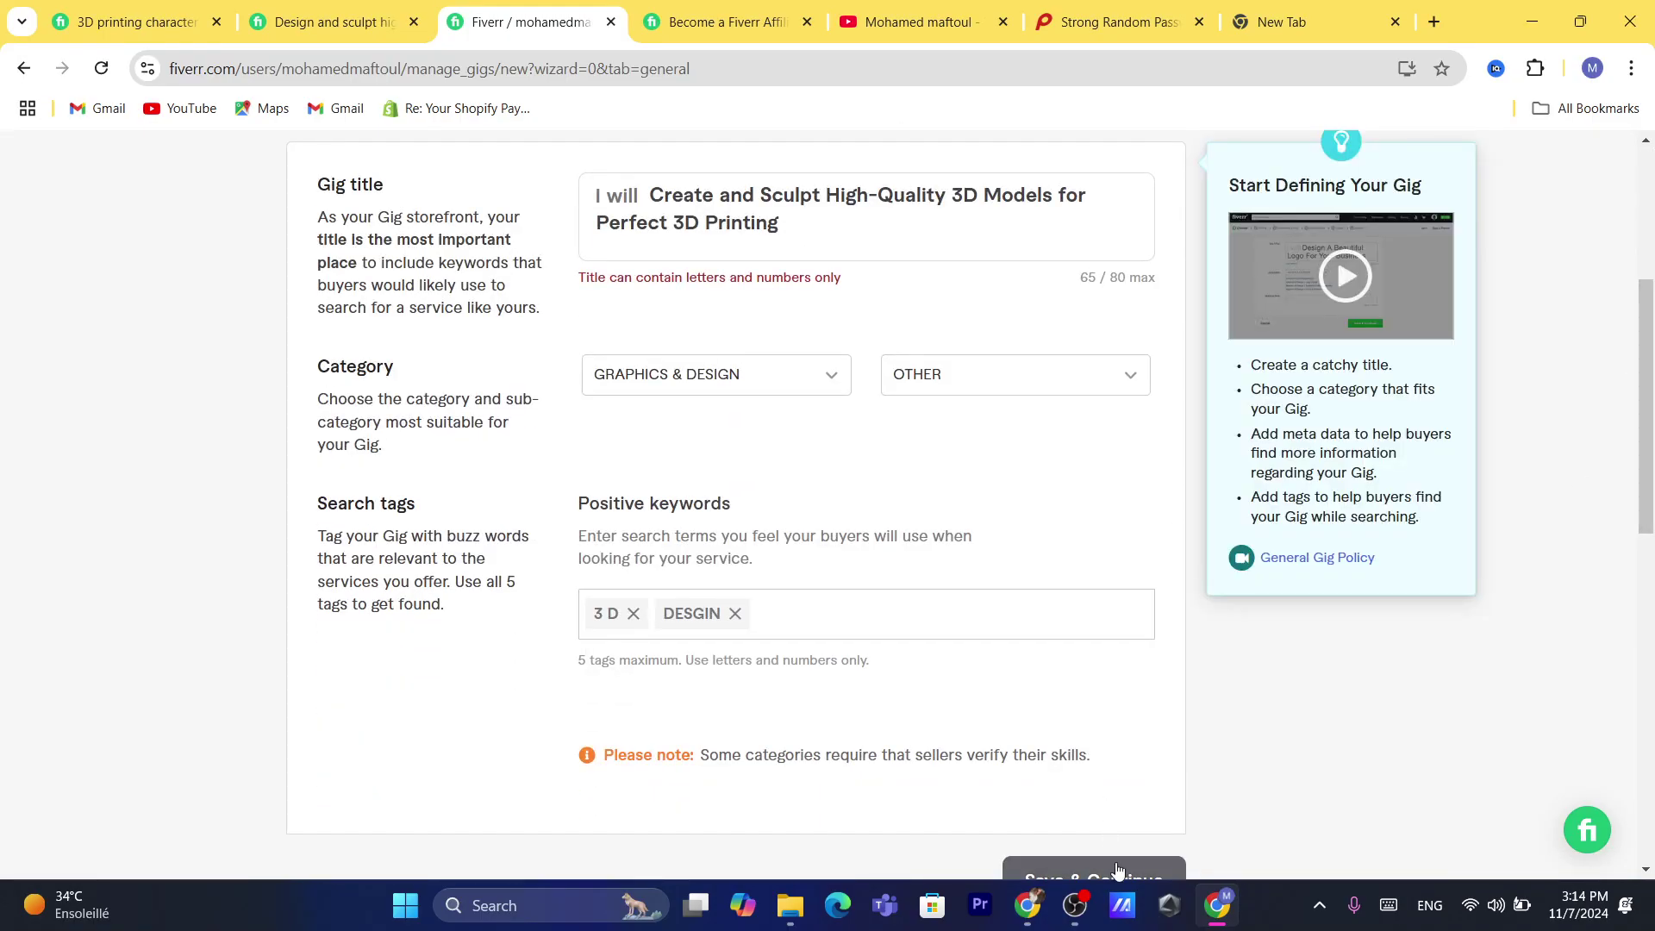
pyautogui.scroll(3, 766, 502)
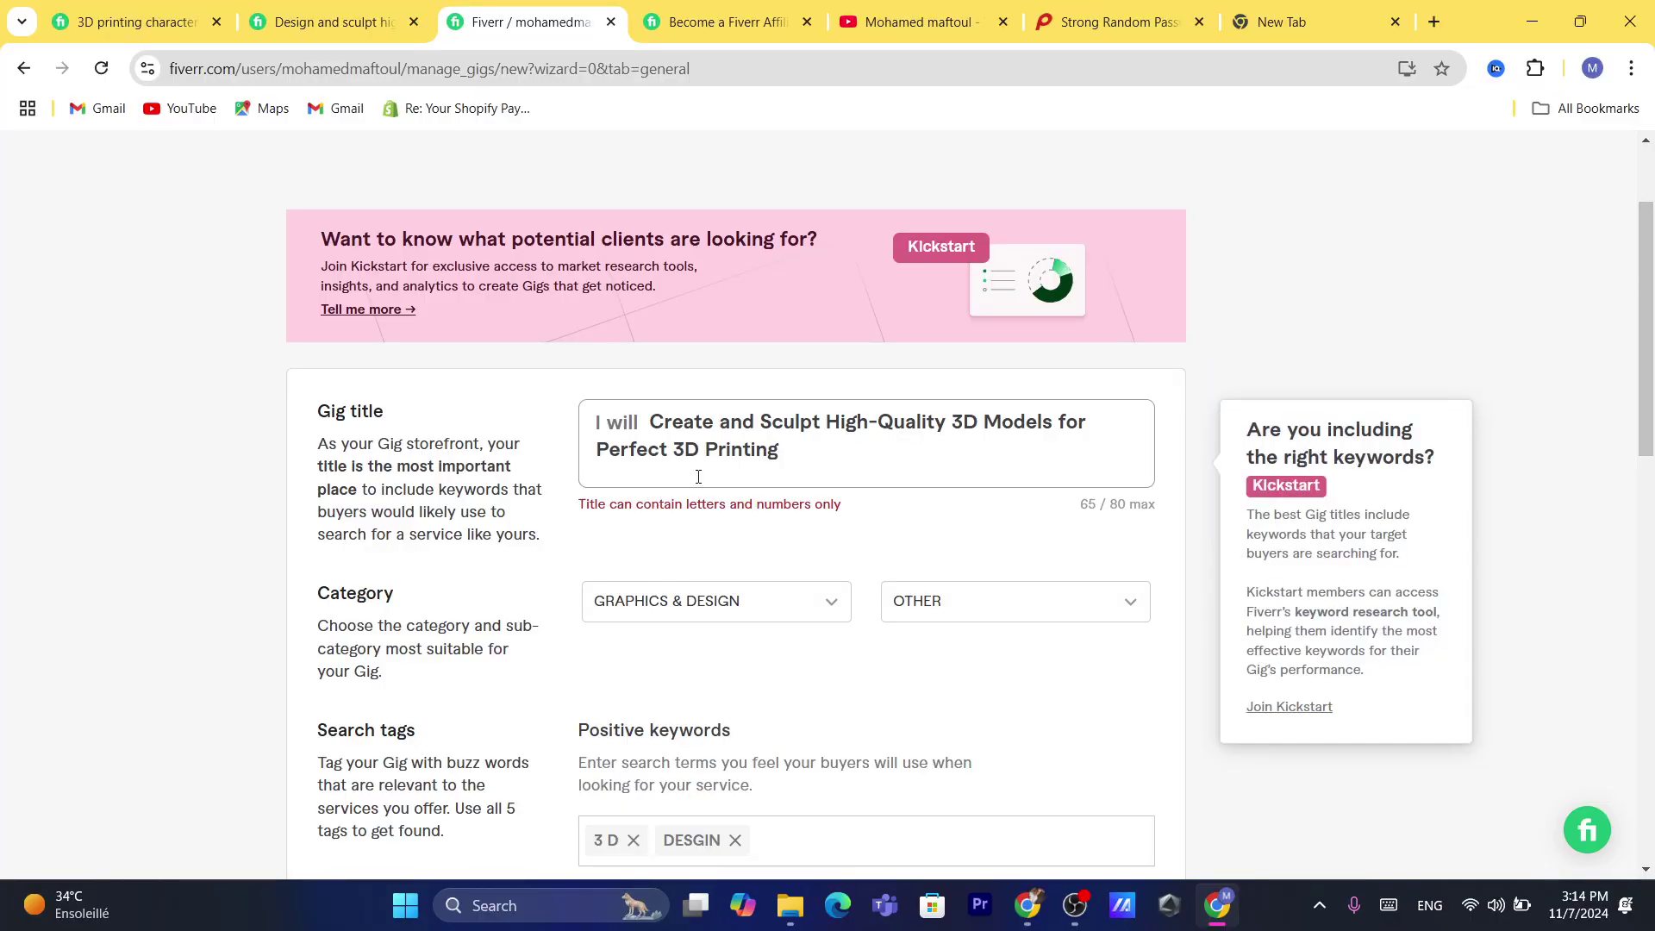
pyautogui.click(883, 422)
pyautogui.press('BackSpace')
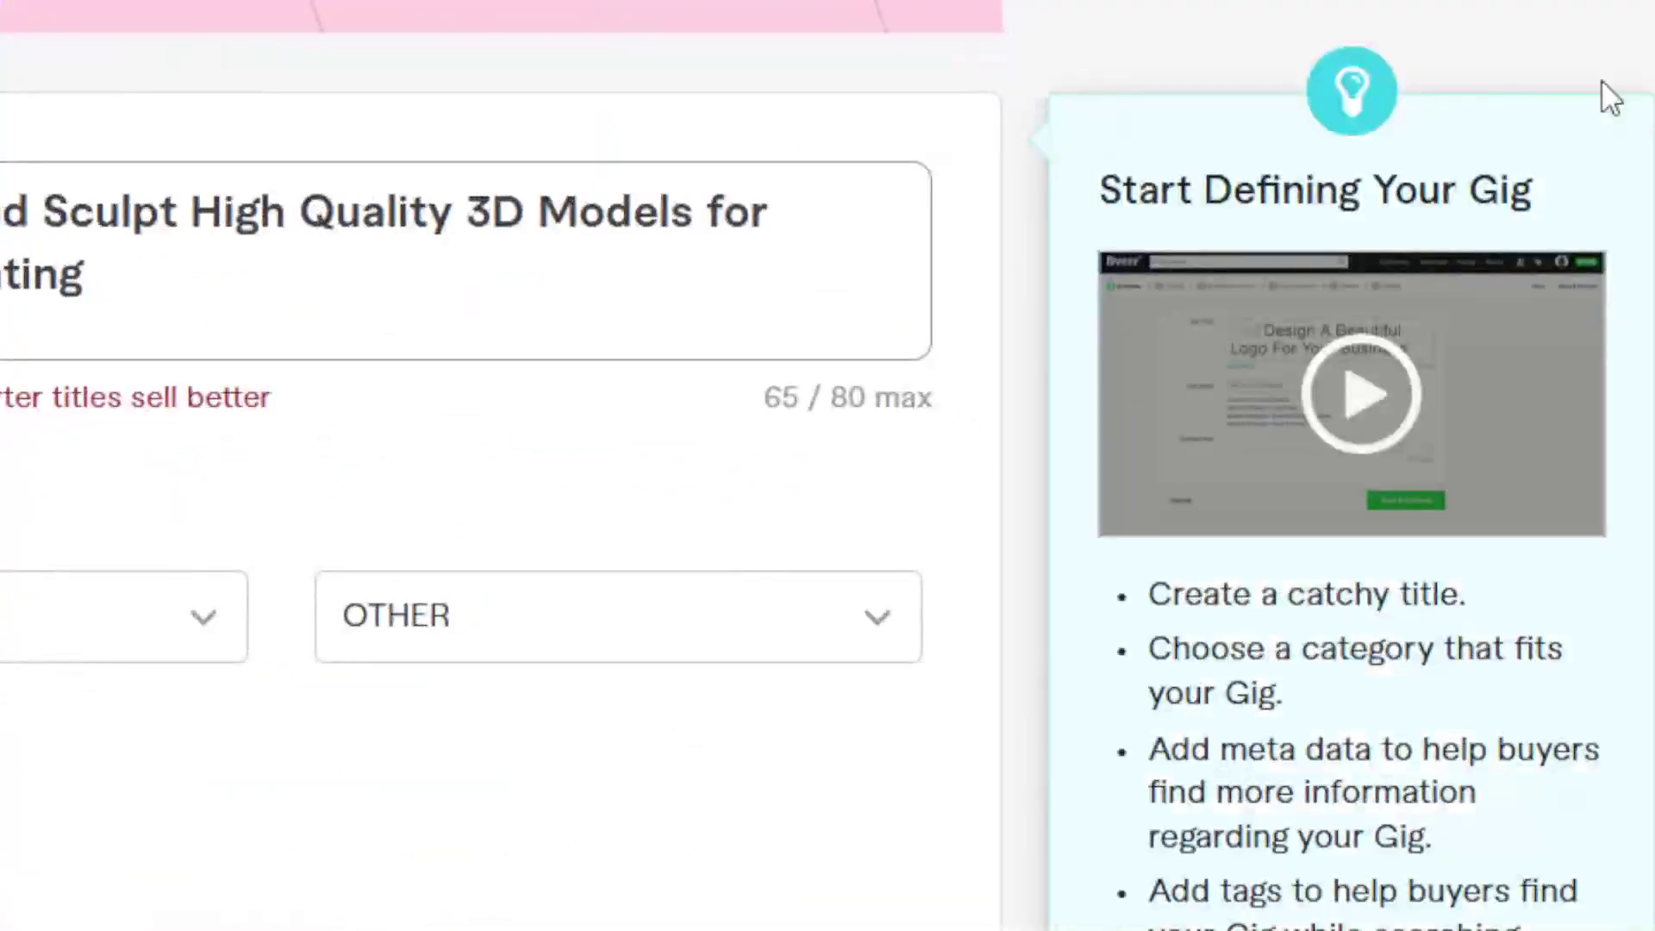
pyautogui.hotkey('ctrl', 'l')
pyautogui.write('S')
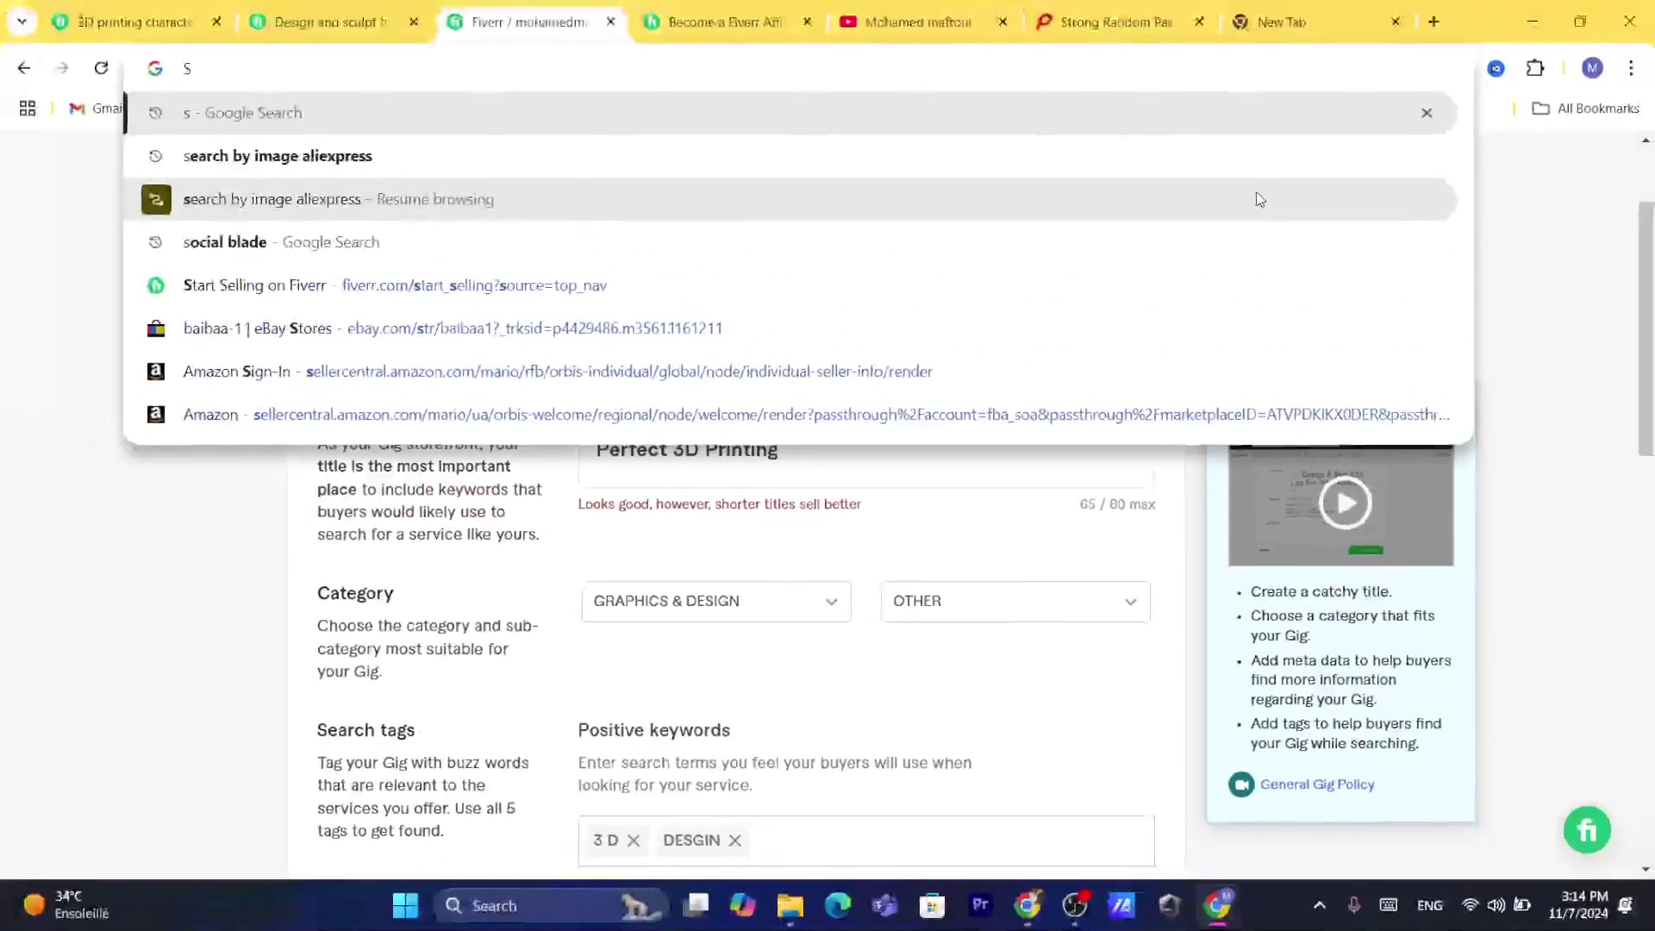
pyautogui.click(1647, 274)
pyautogui.moveTo(1648, 274); pyautogui.dragTo(1648, 571)
pyautogui.click(1094, 250)
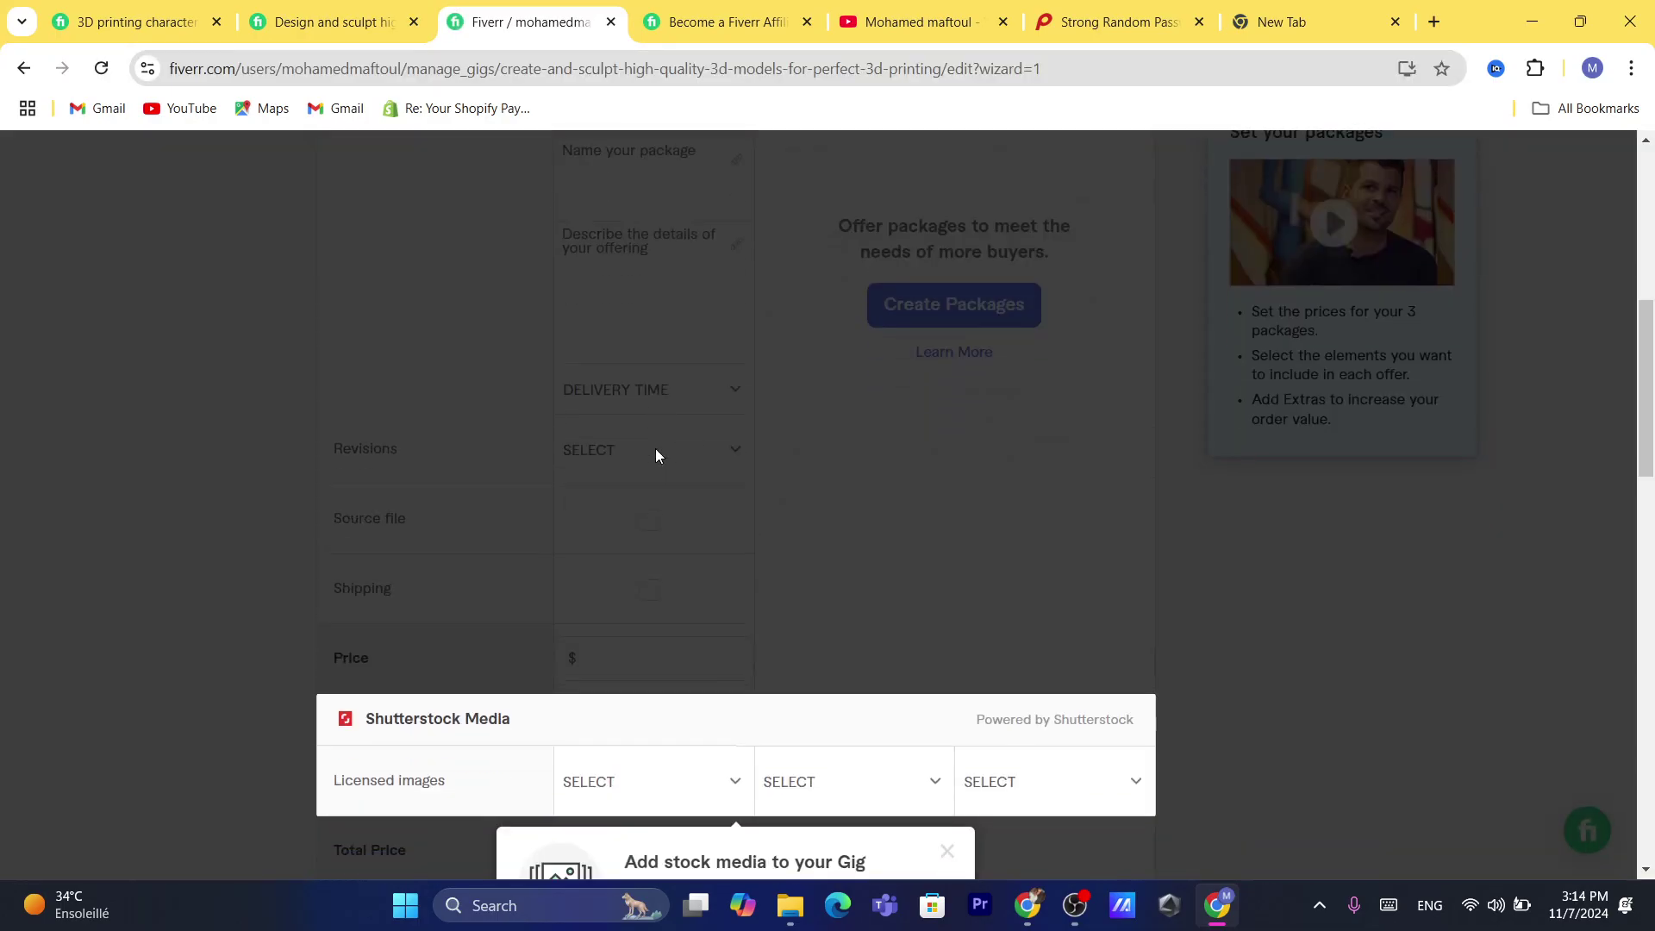
# Step: Dismiss the pricing tour and turn on offering Basic, Standard and Premium packages
pyautogui.click(916, 581)
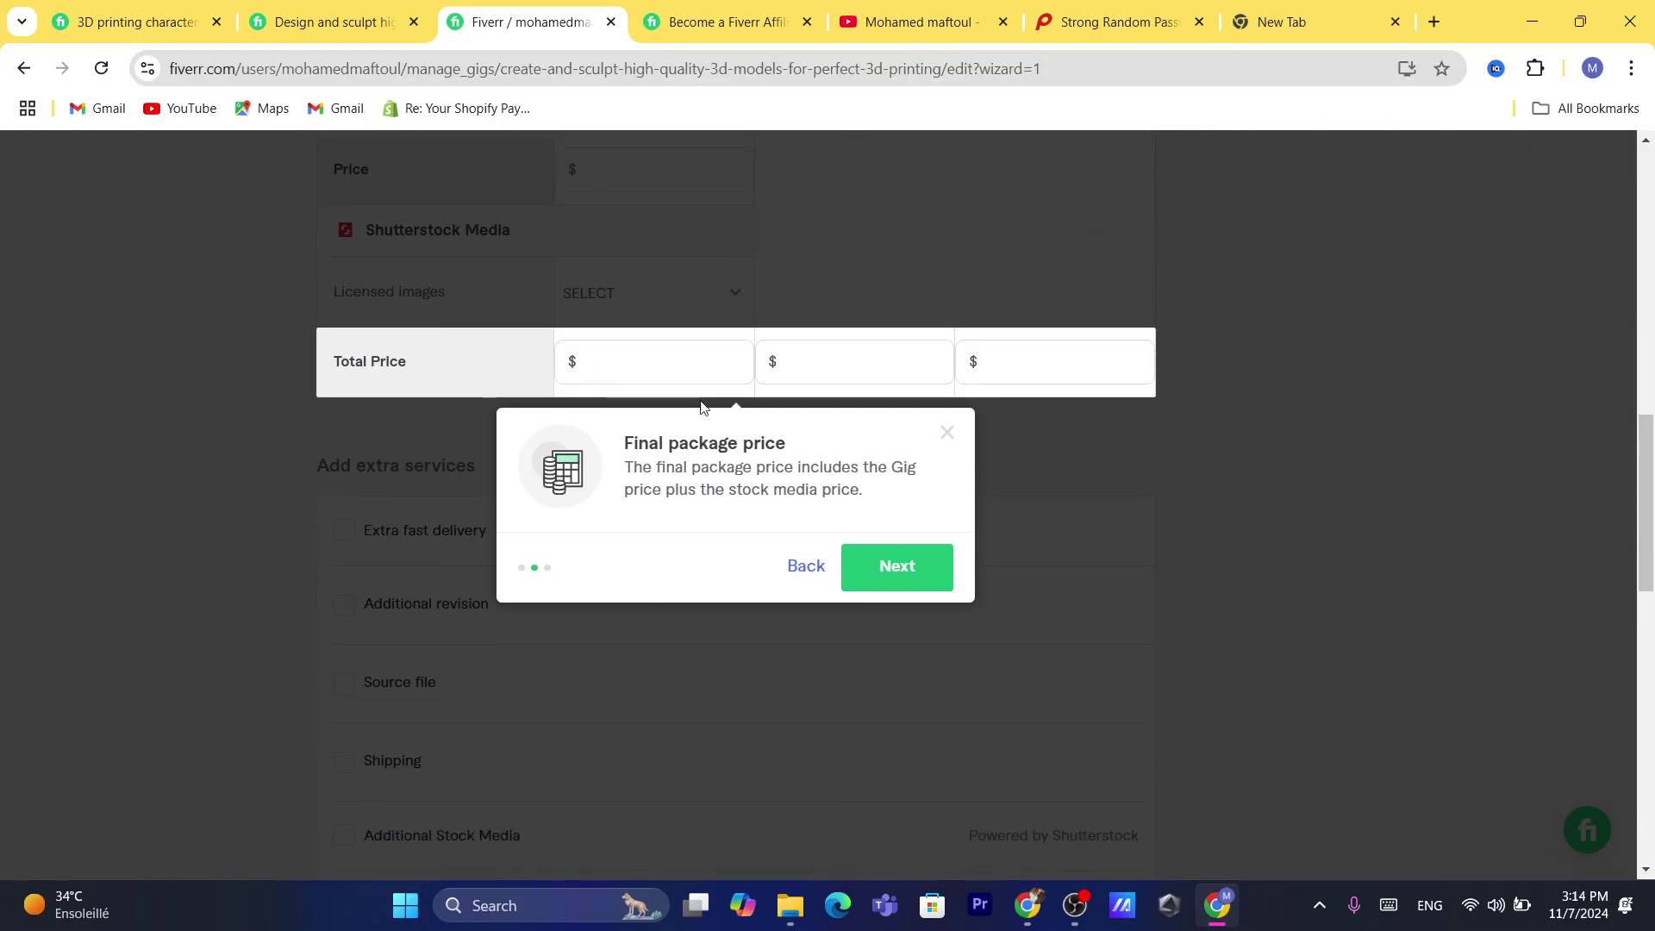
pyautogui.click(868, 556)
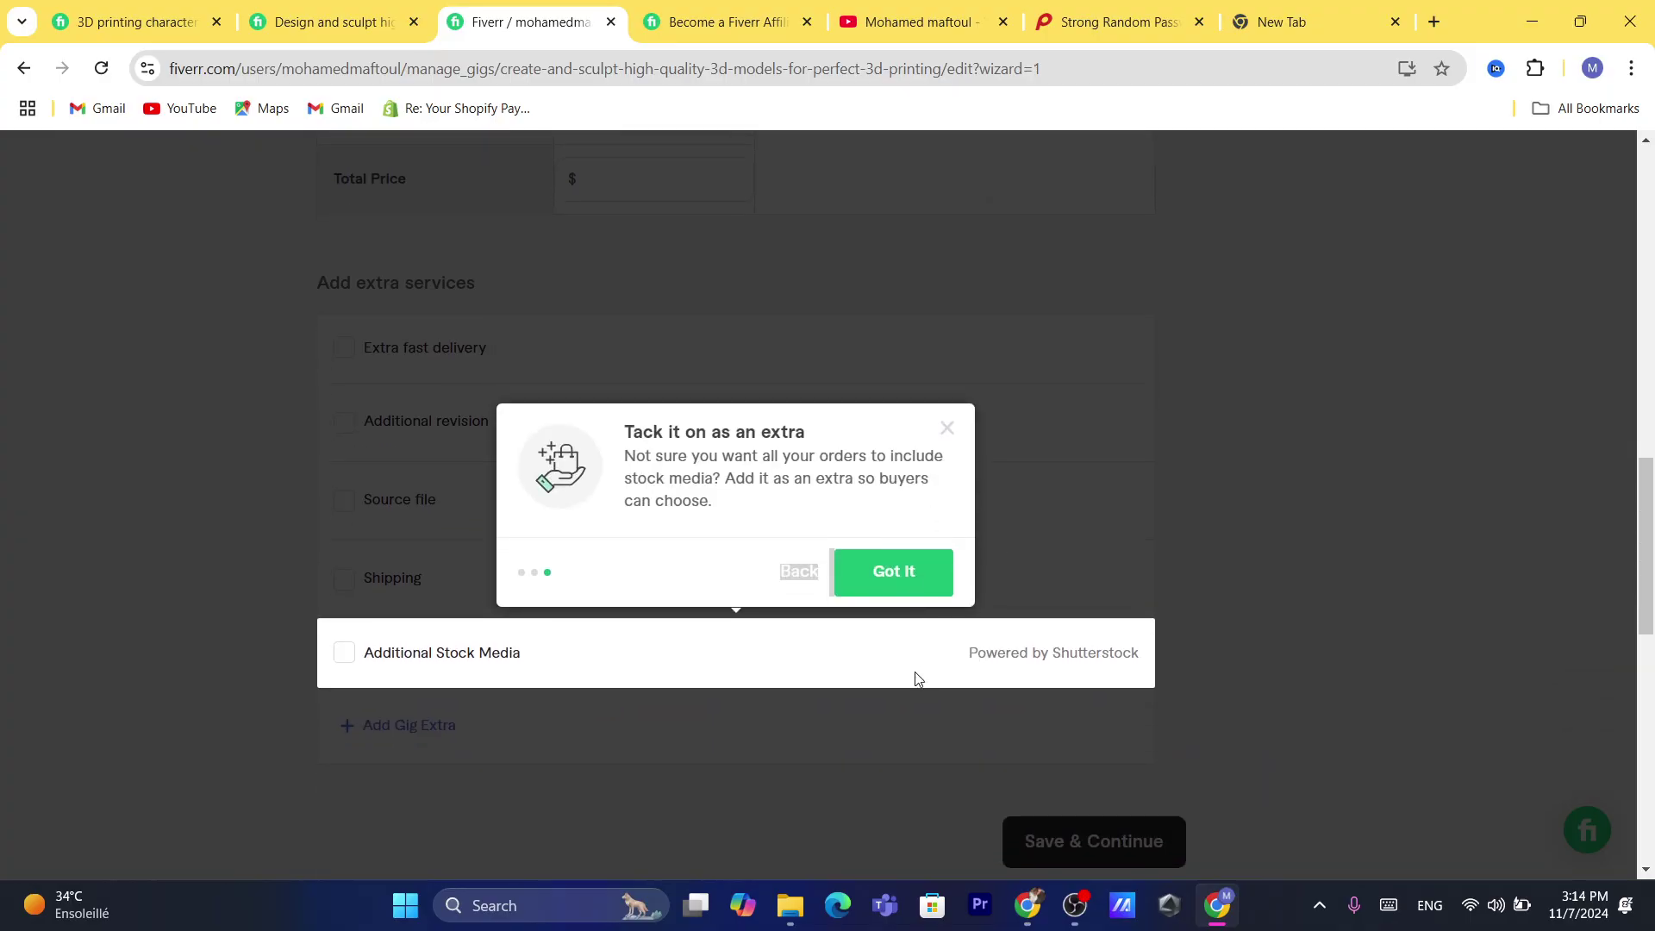
pyautogui.click(886, 573)
pyautogui.moveTo(1649, 549); pyautogui.dragTo(1629, 324)
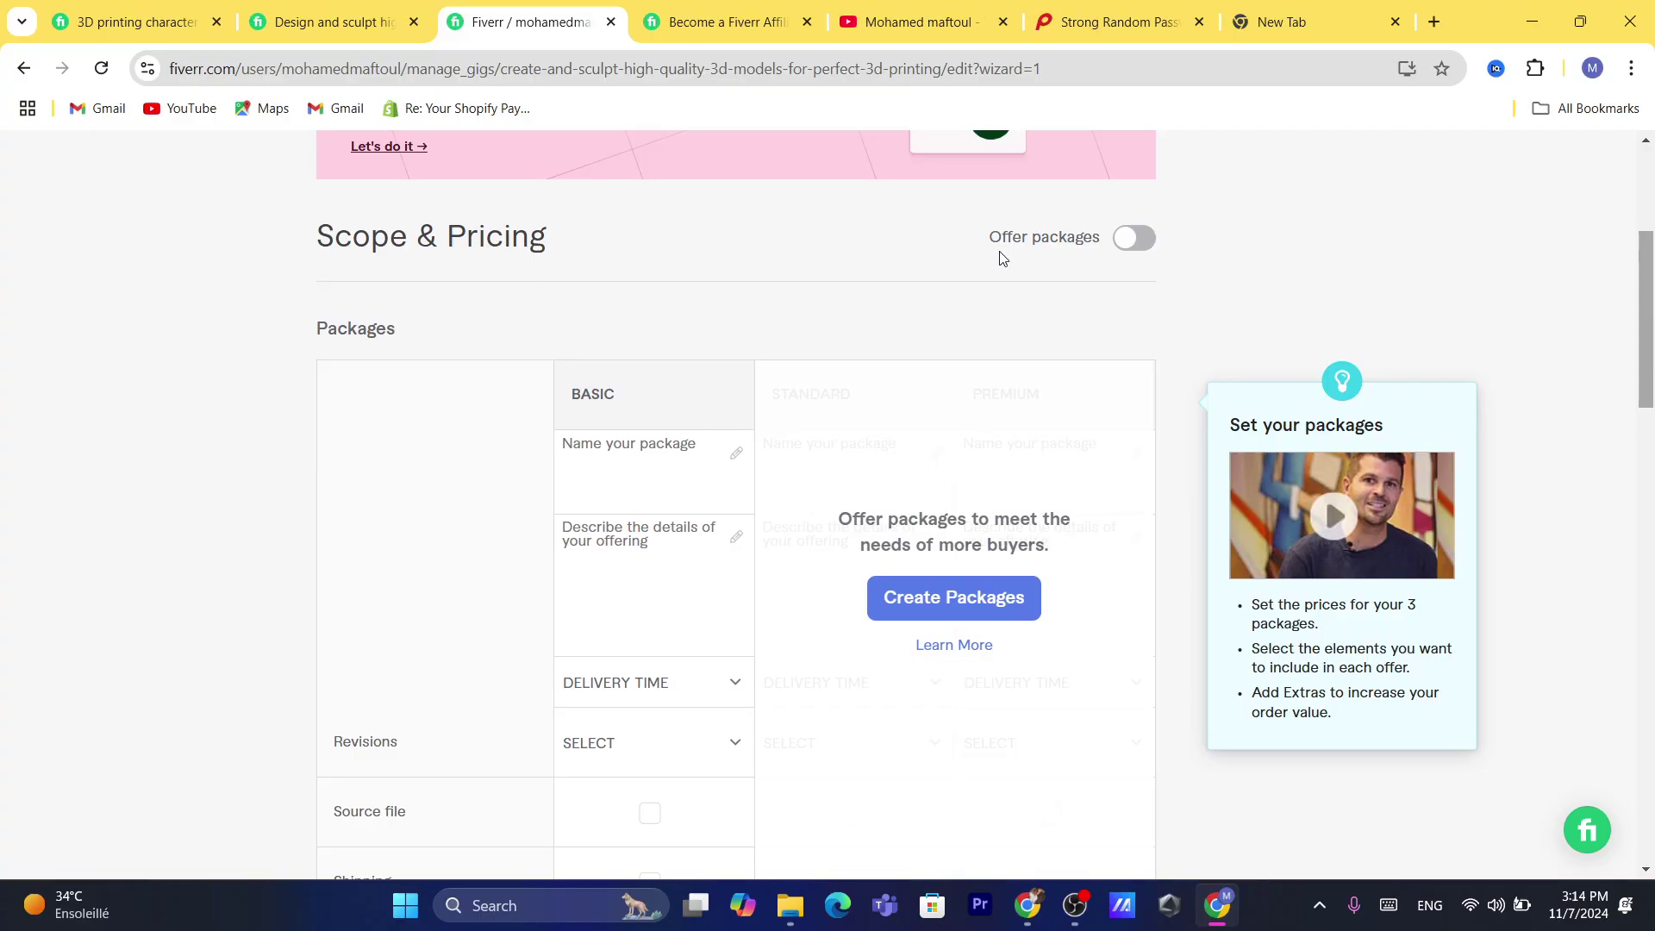
pyautogui.click(703, 59)
pyautogui.click(23, 320)
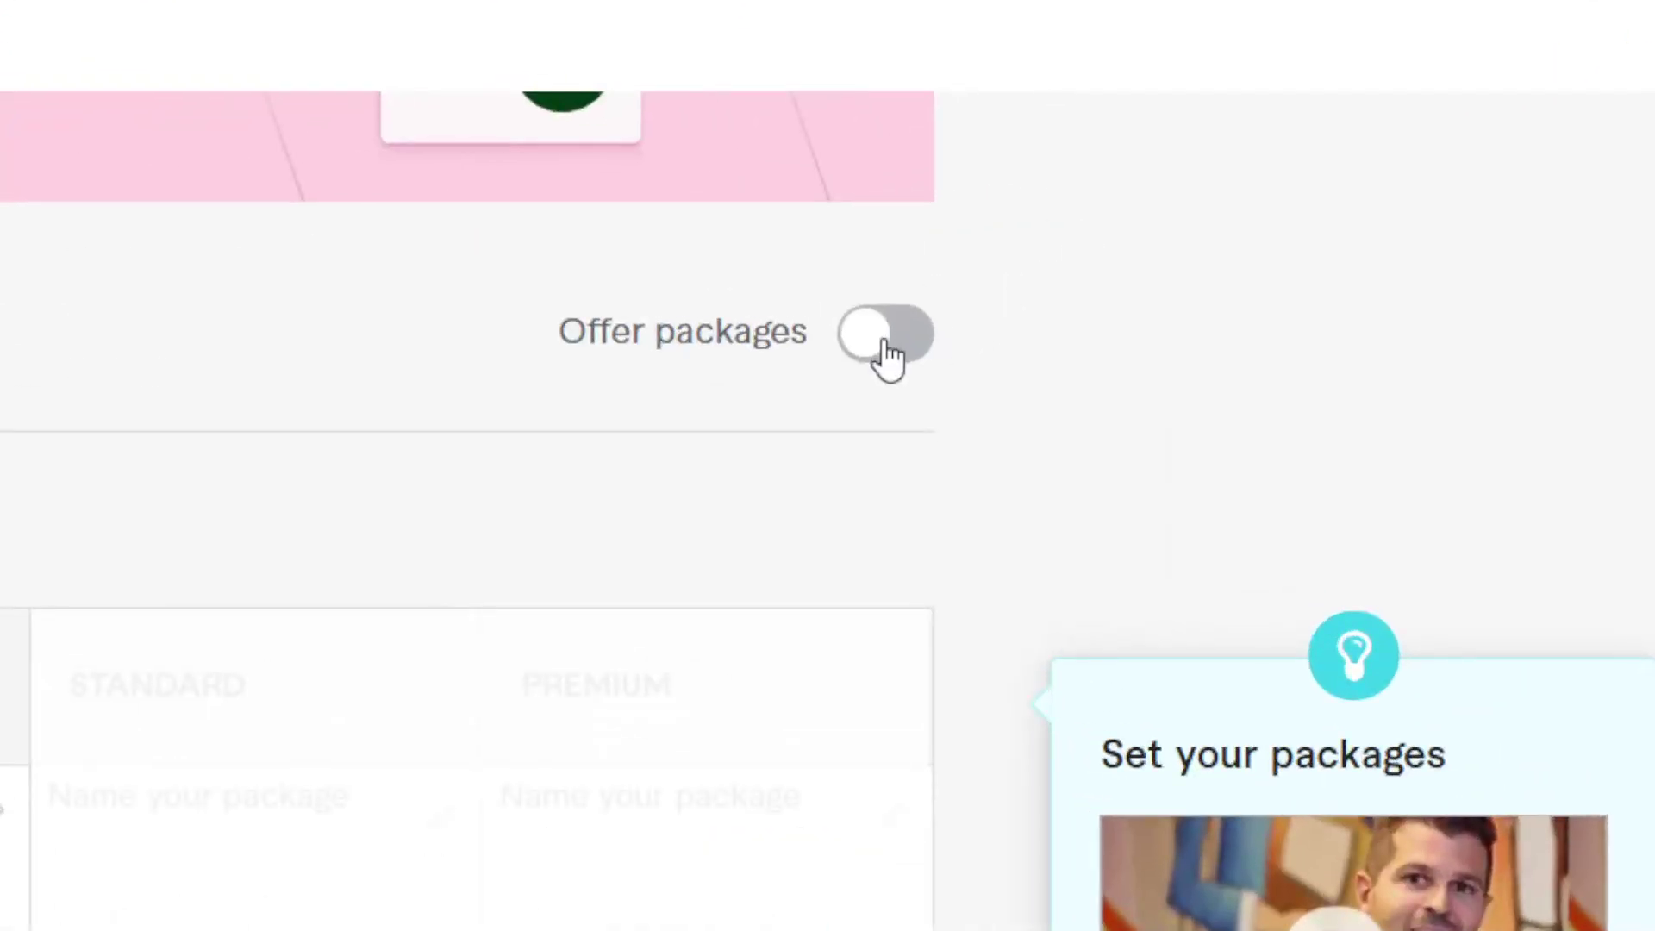
pyautogui.click(886, 340)
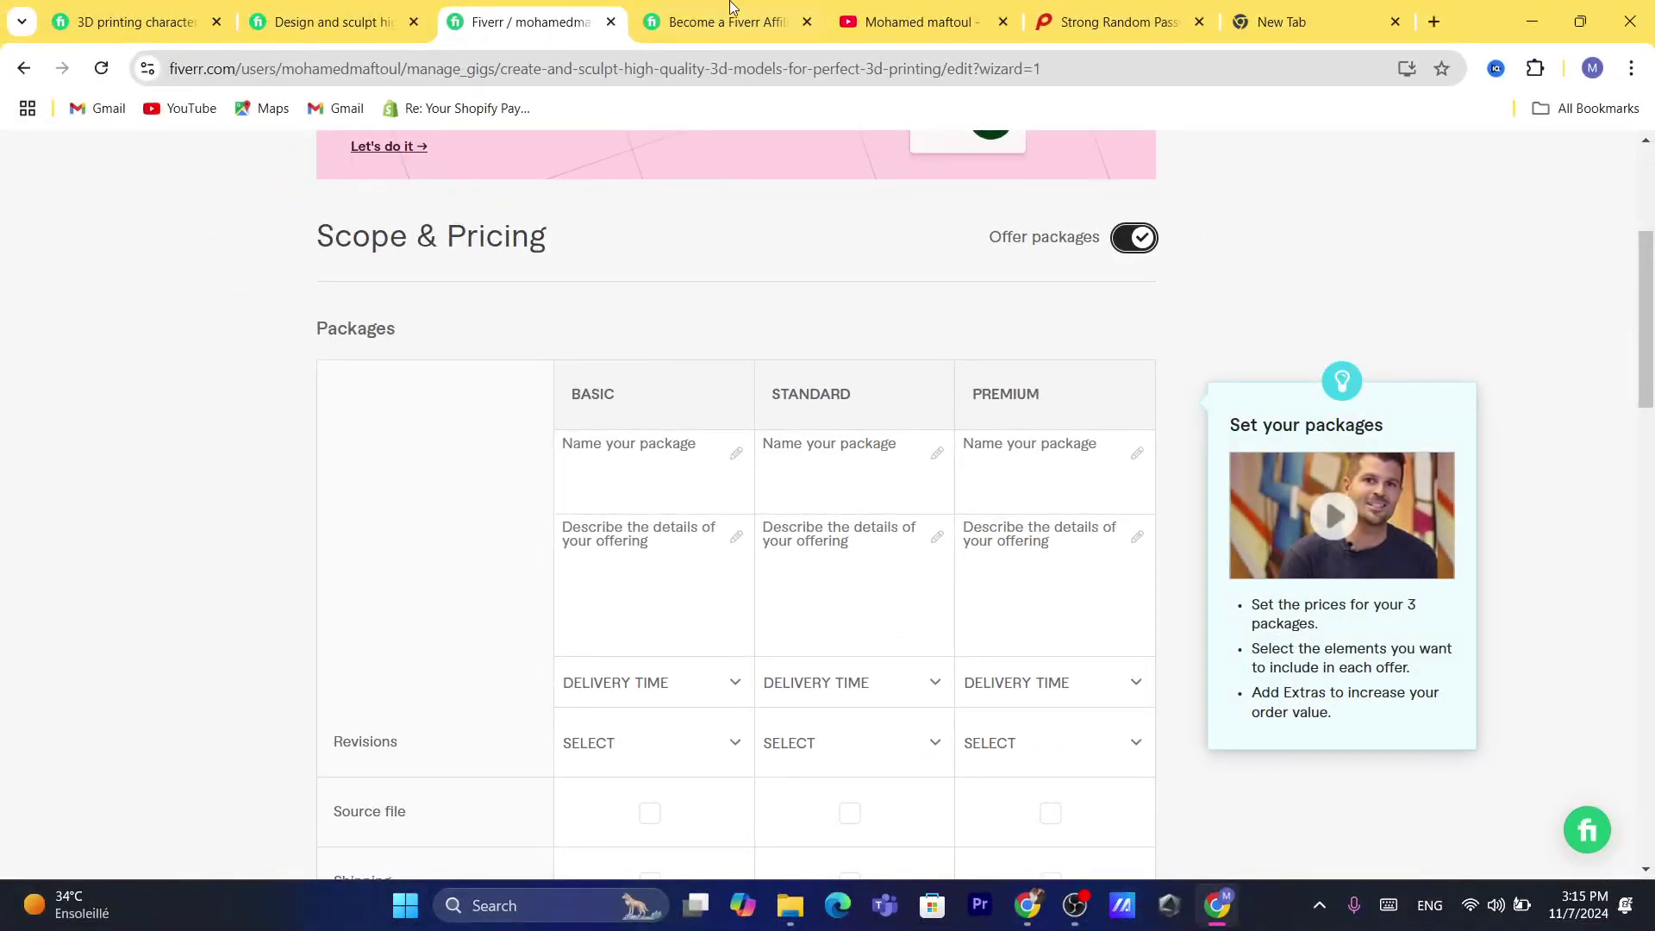
# Step: Bring up the reference 3D-sculpting gig page to compare its packages
pyautogui.click(729, 8)
pyautogui.moveTo(361, 19); pyautogui.dragTo(758, 9)
pyautogui.click(694, 70)
pyautogui.write('s')
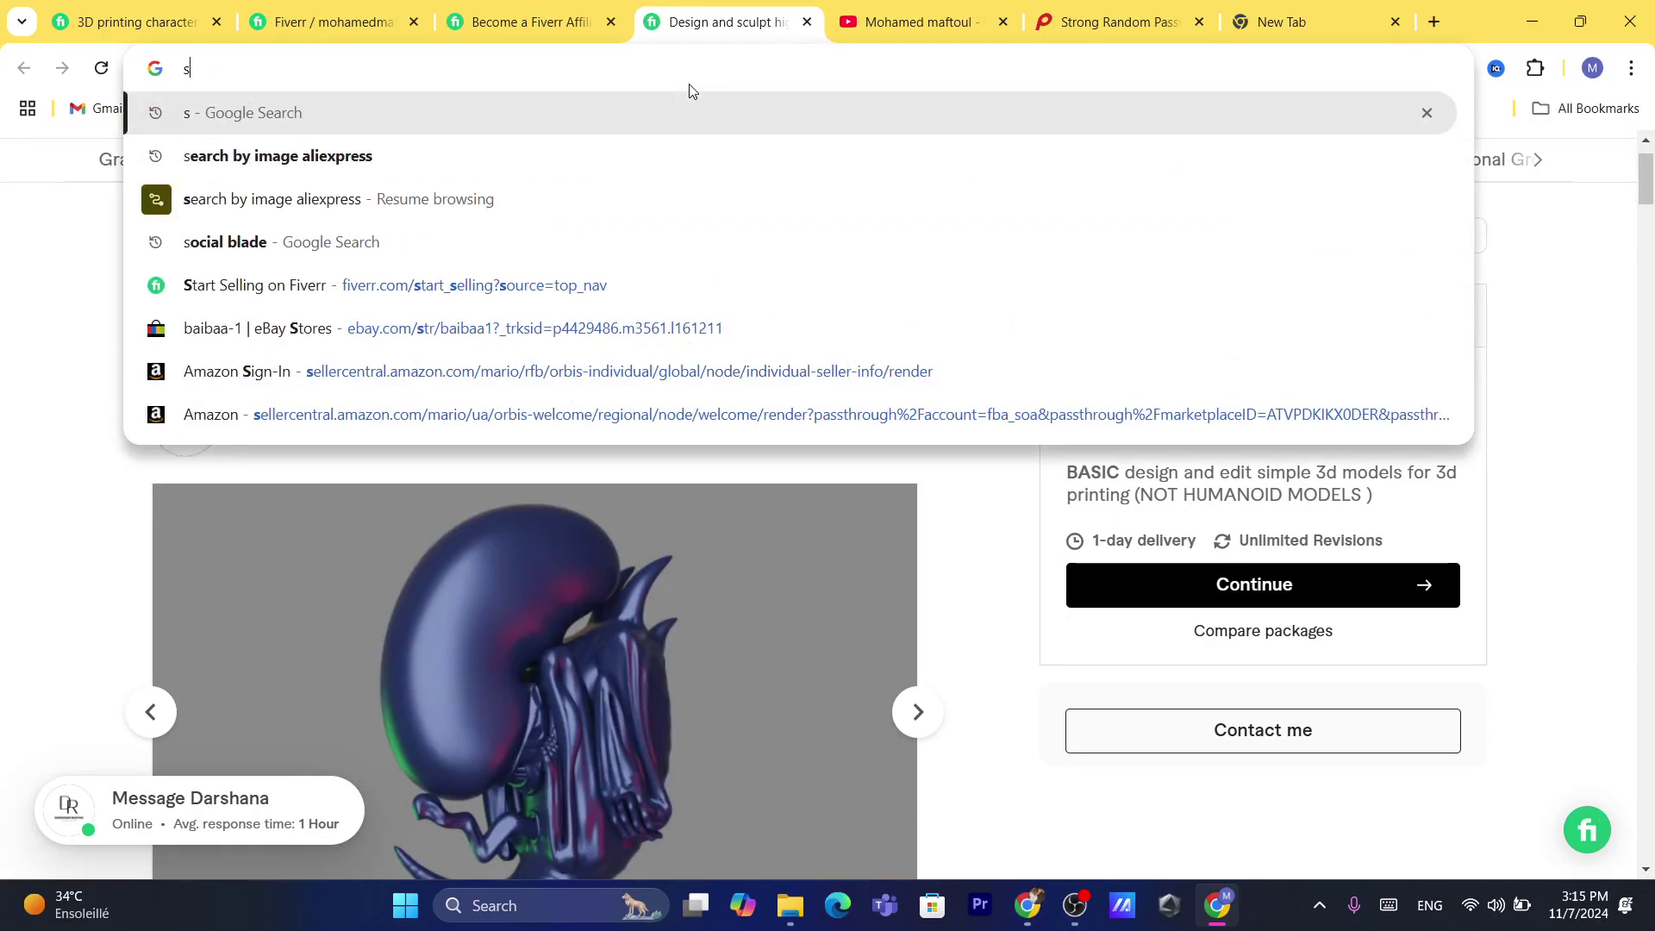
pyautogui.click(1292, 509)
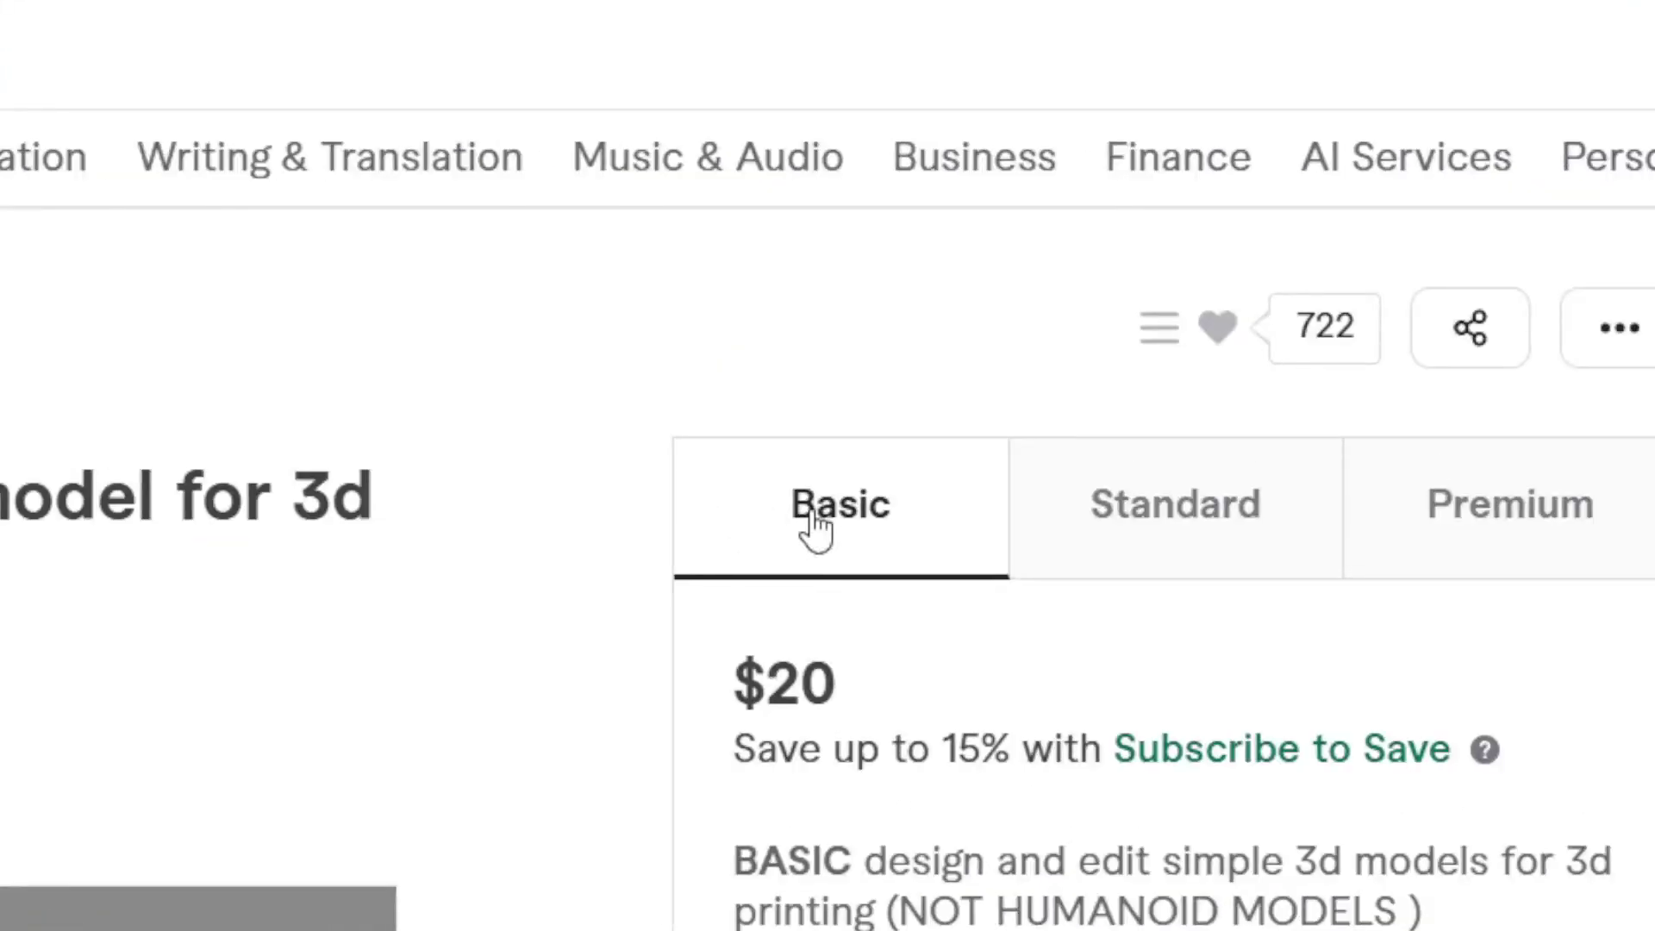
# Step: Copy the reference gig's BASIC 3d-model description into the Basic package description
pyautogui.click(1155, 521)
pyautogui.click(1378, 546)
pyautogui.click(811, 552)
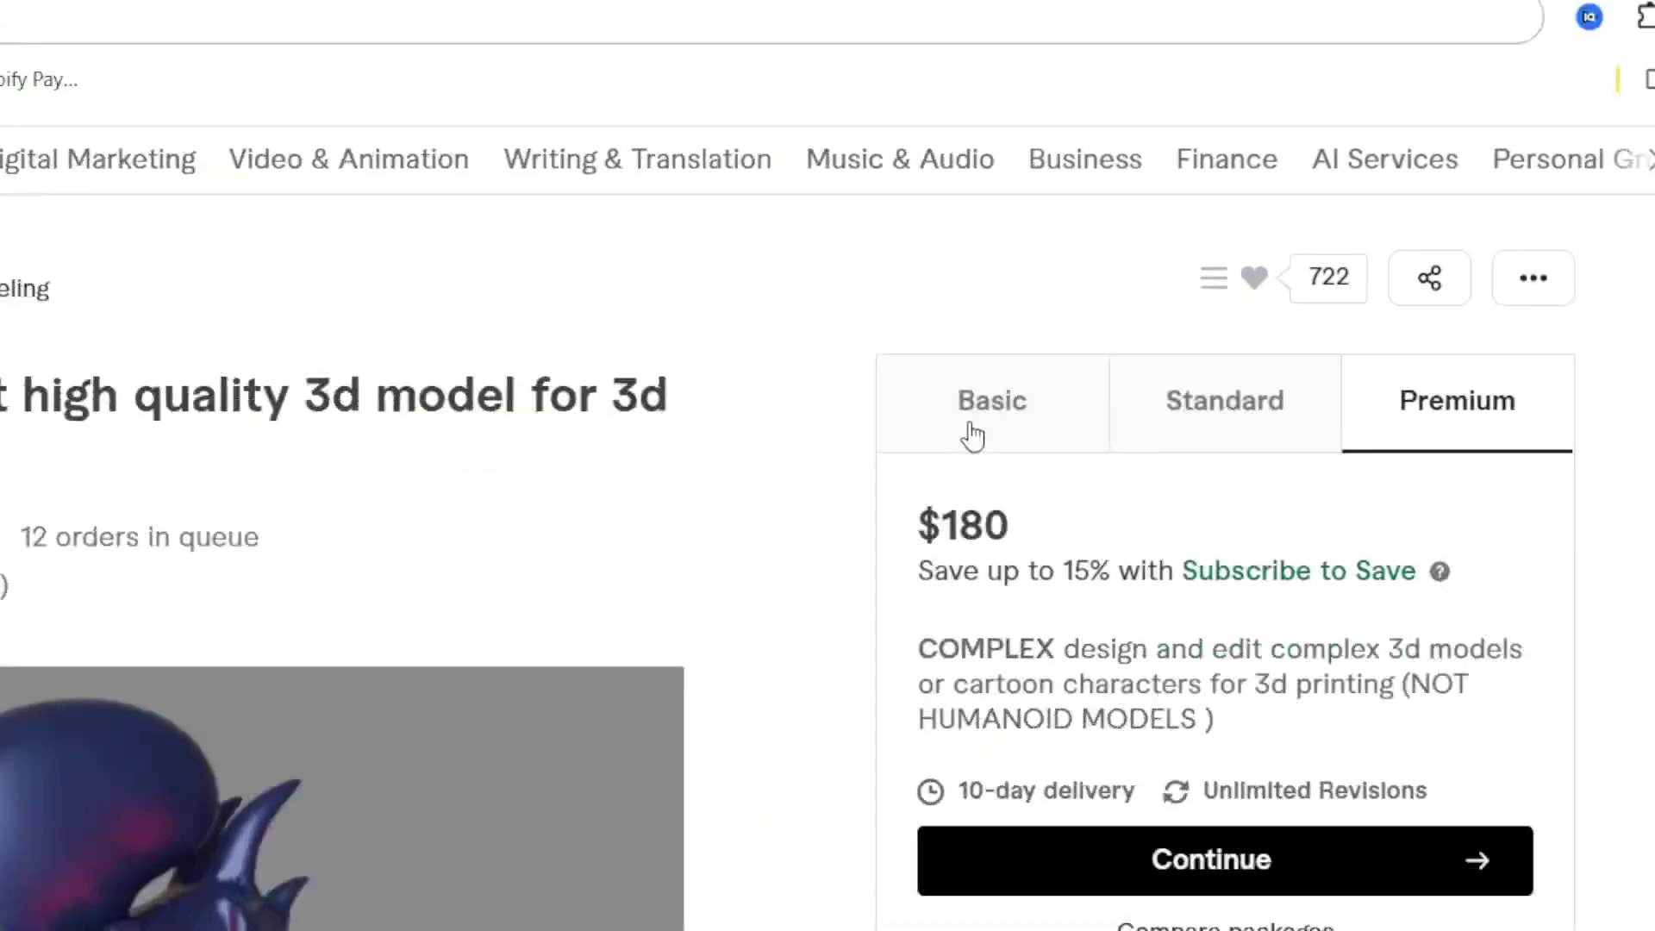
pyautogui.click(454, 7)
pyautogui.moveTo(336, 22); pyautogui.dragTo(526, 22)
pyautogui.click(625, 441)
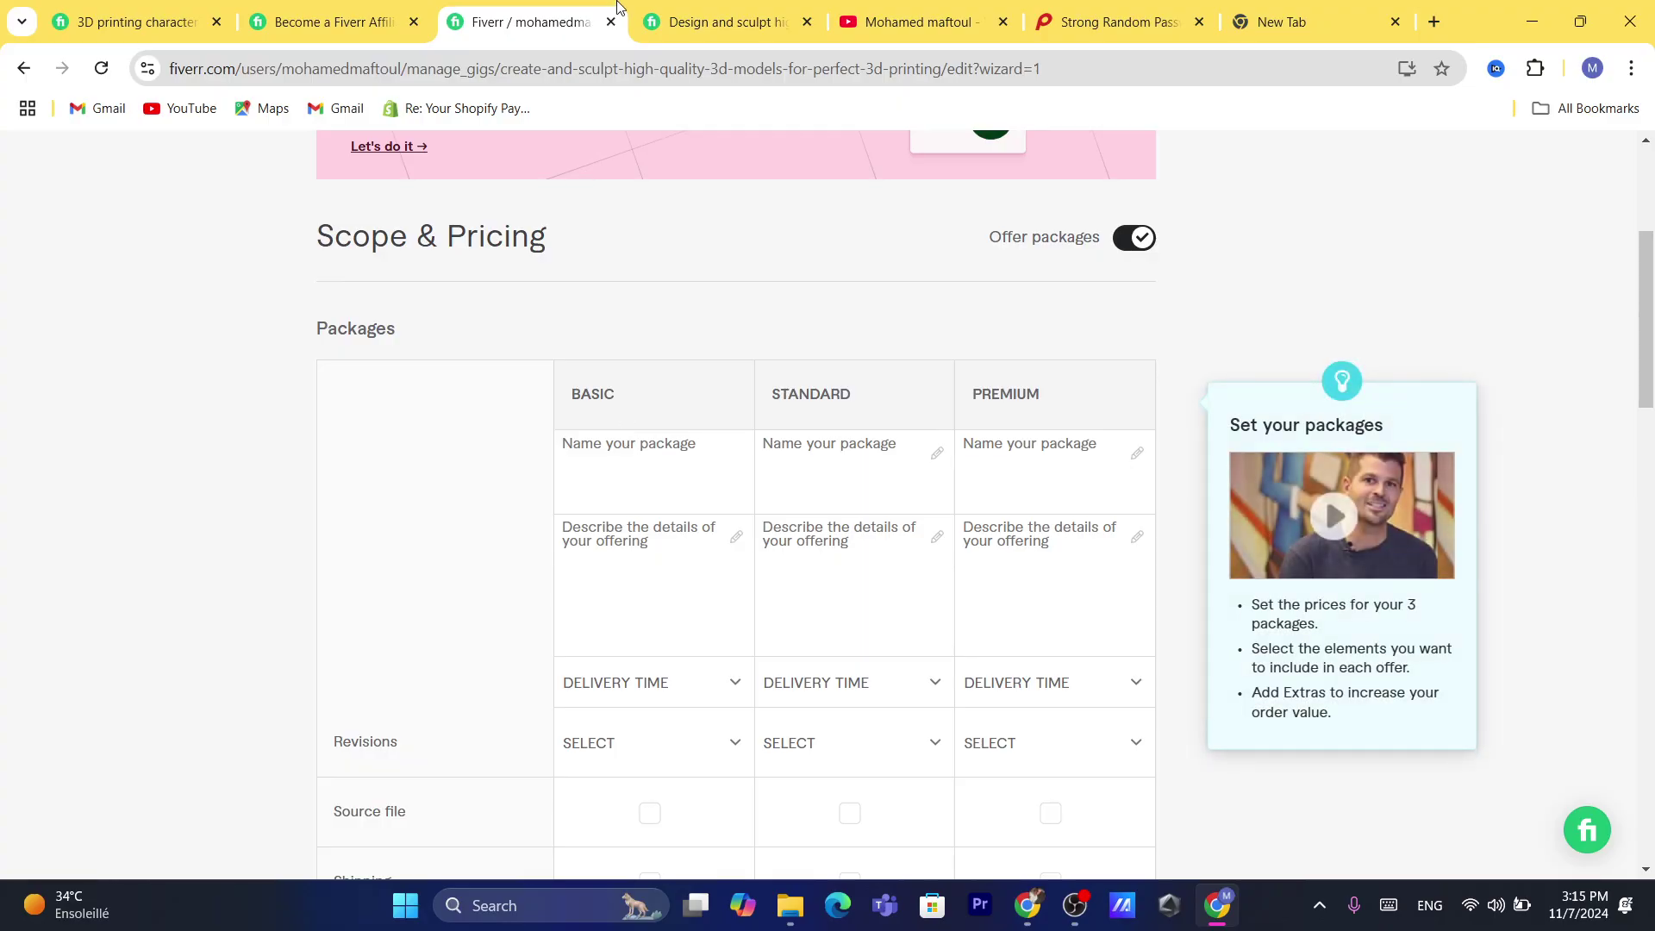
pyautogui.hotkey('ctrl', 'Tab')
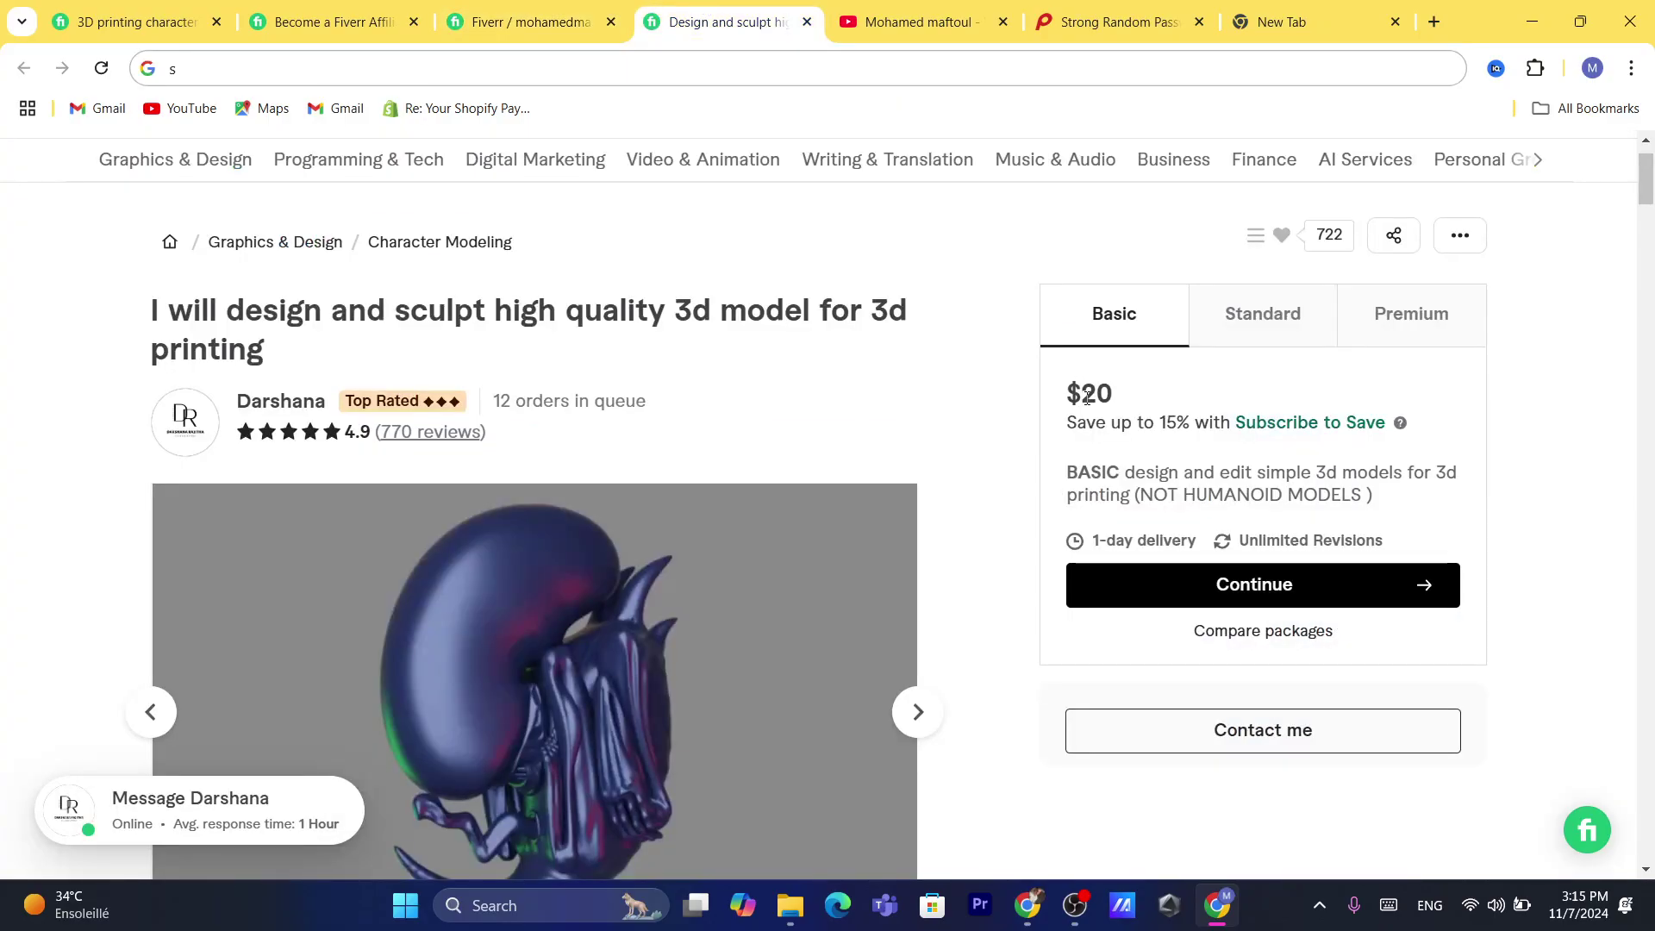
pyautogui.click(523, 7)
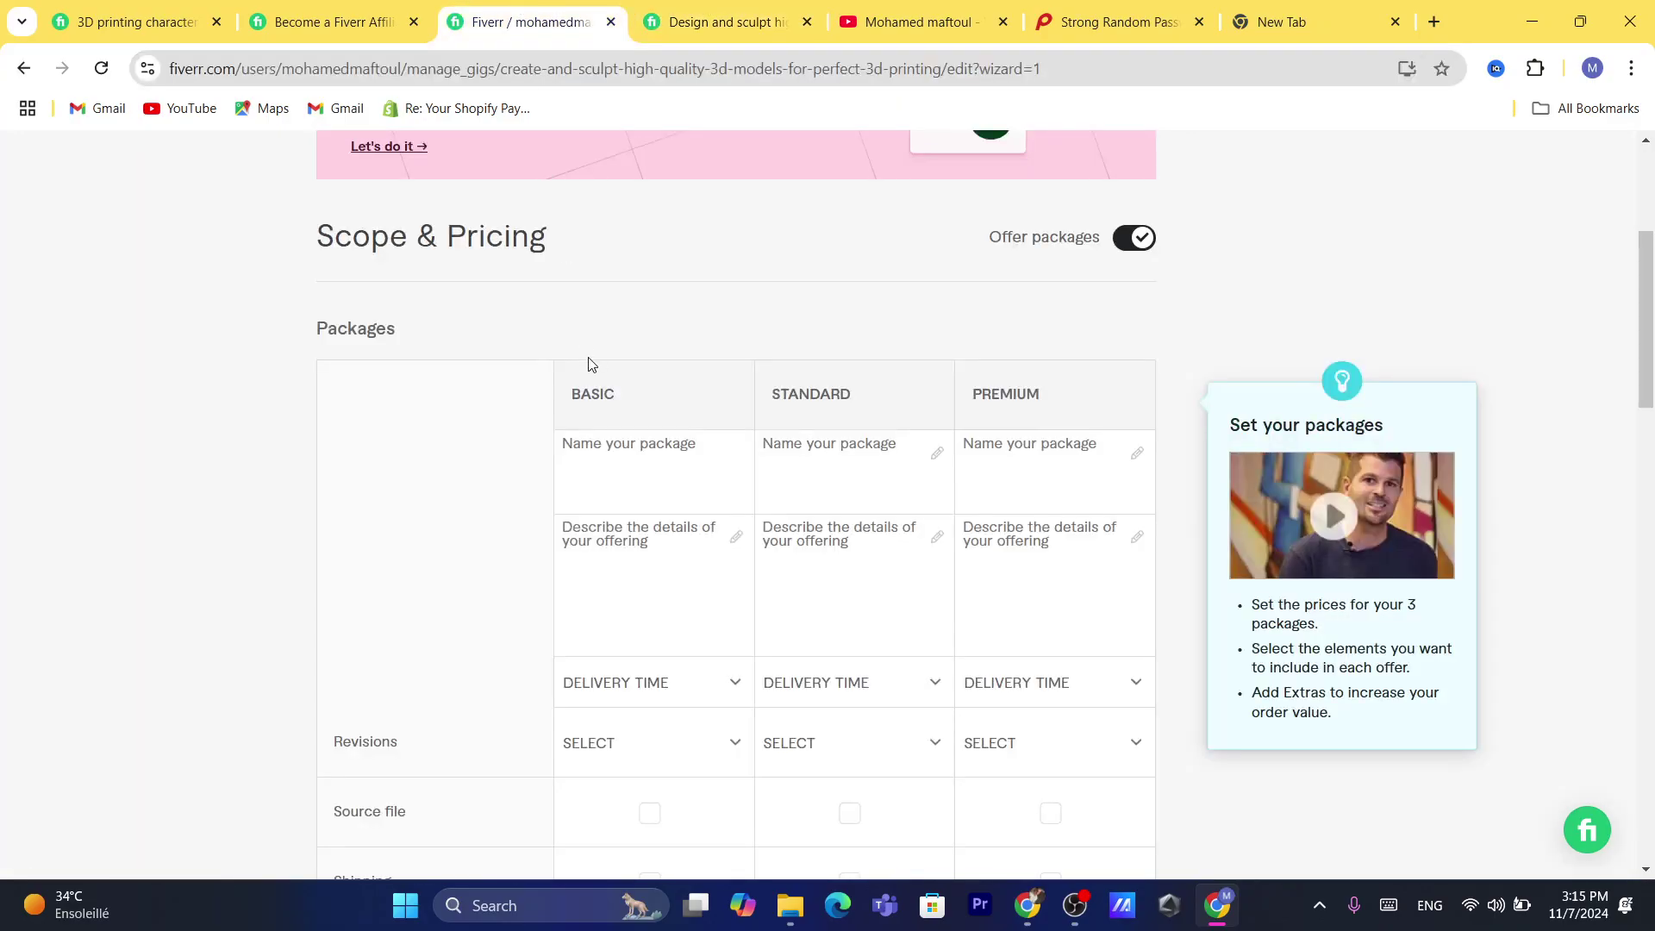
pyautogui.click(625, 461)
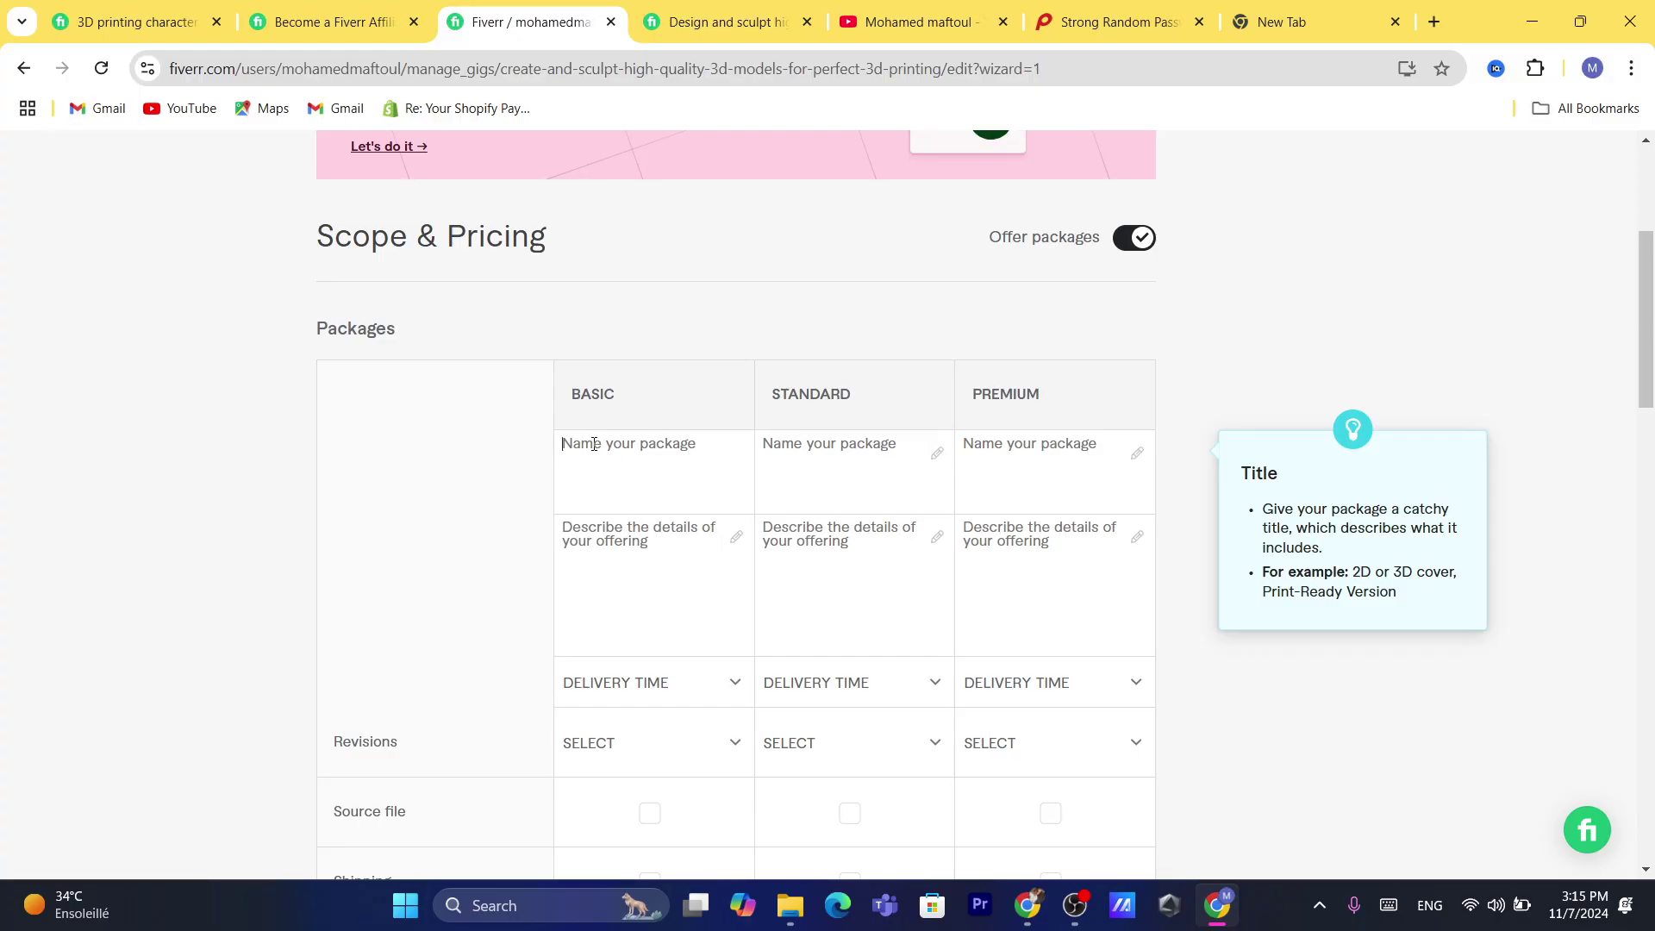
pyautogui.click(716, 15)
pyautogui.tripleClick(1135, 482)
pyautogui.hotkey('ctrl', 'c')
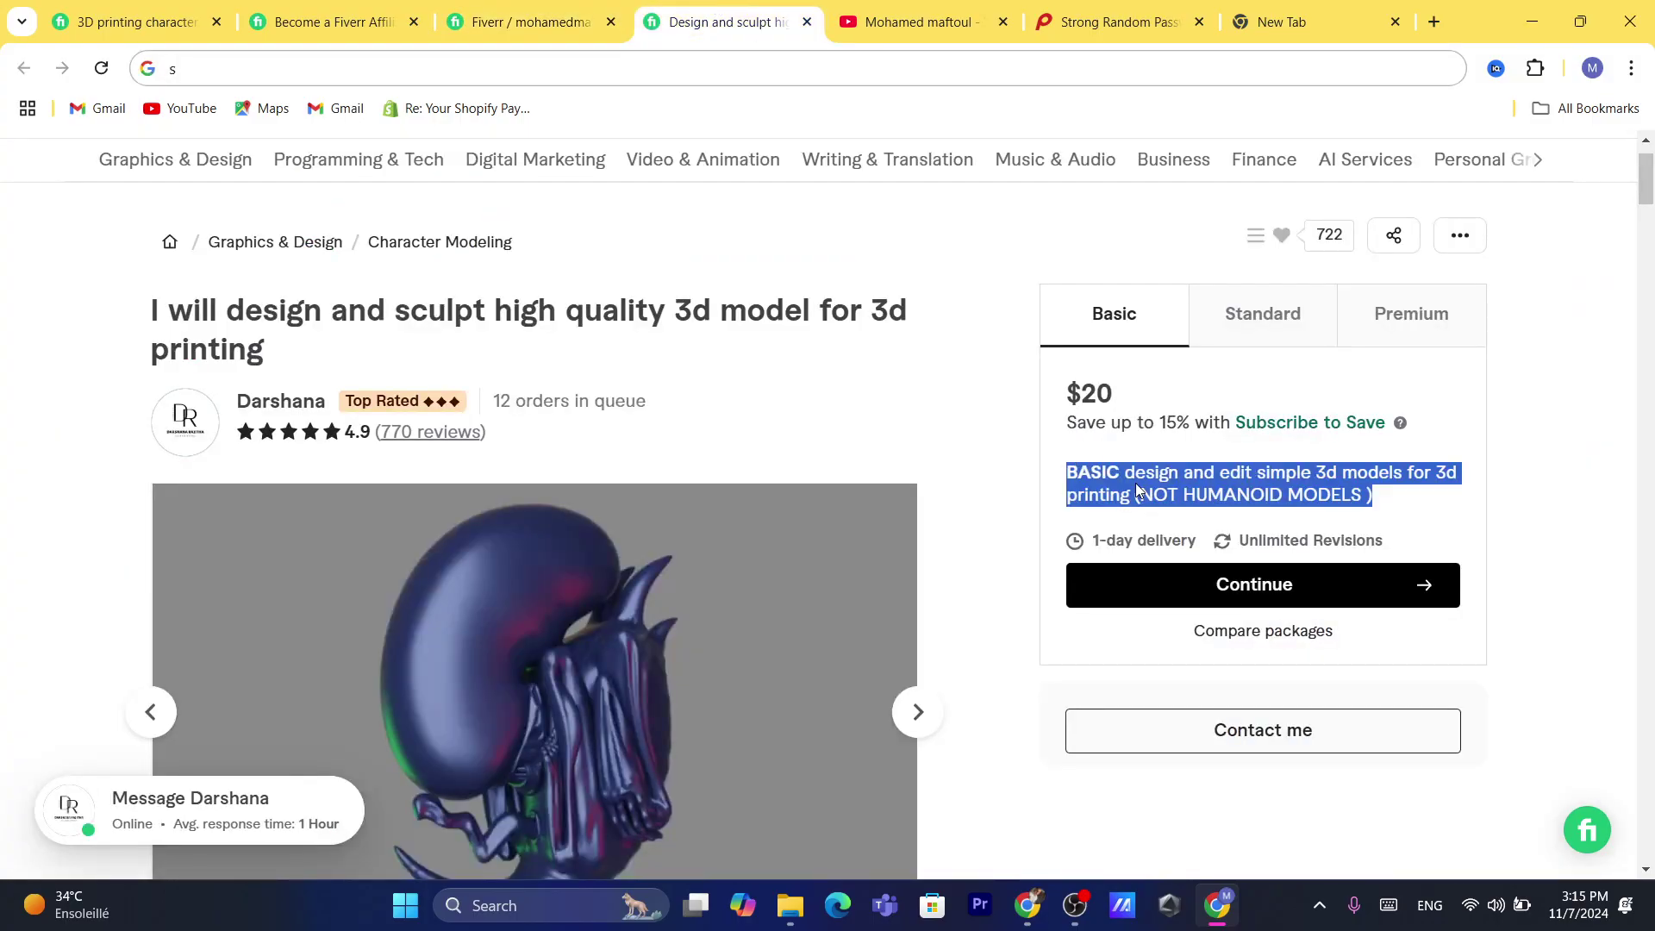
pyautogui.click(582, 7)
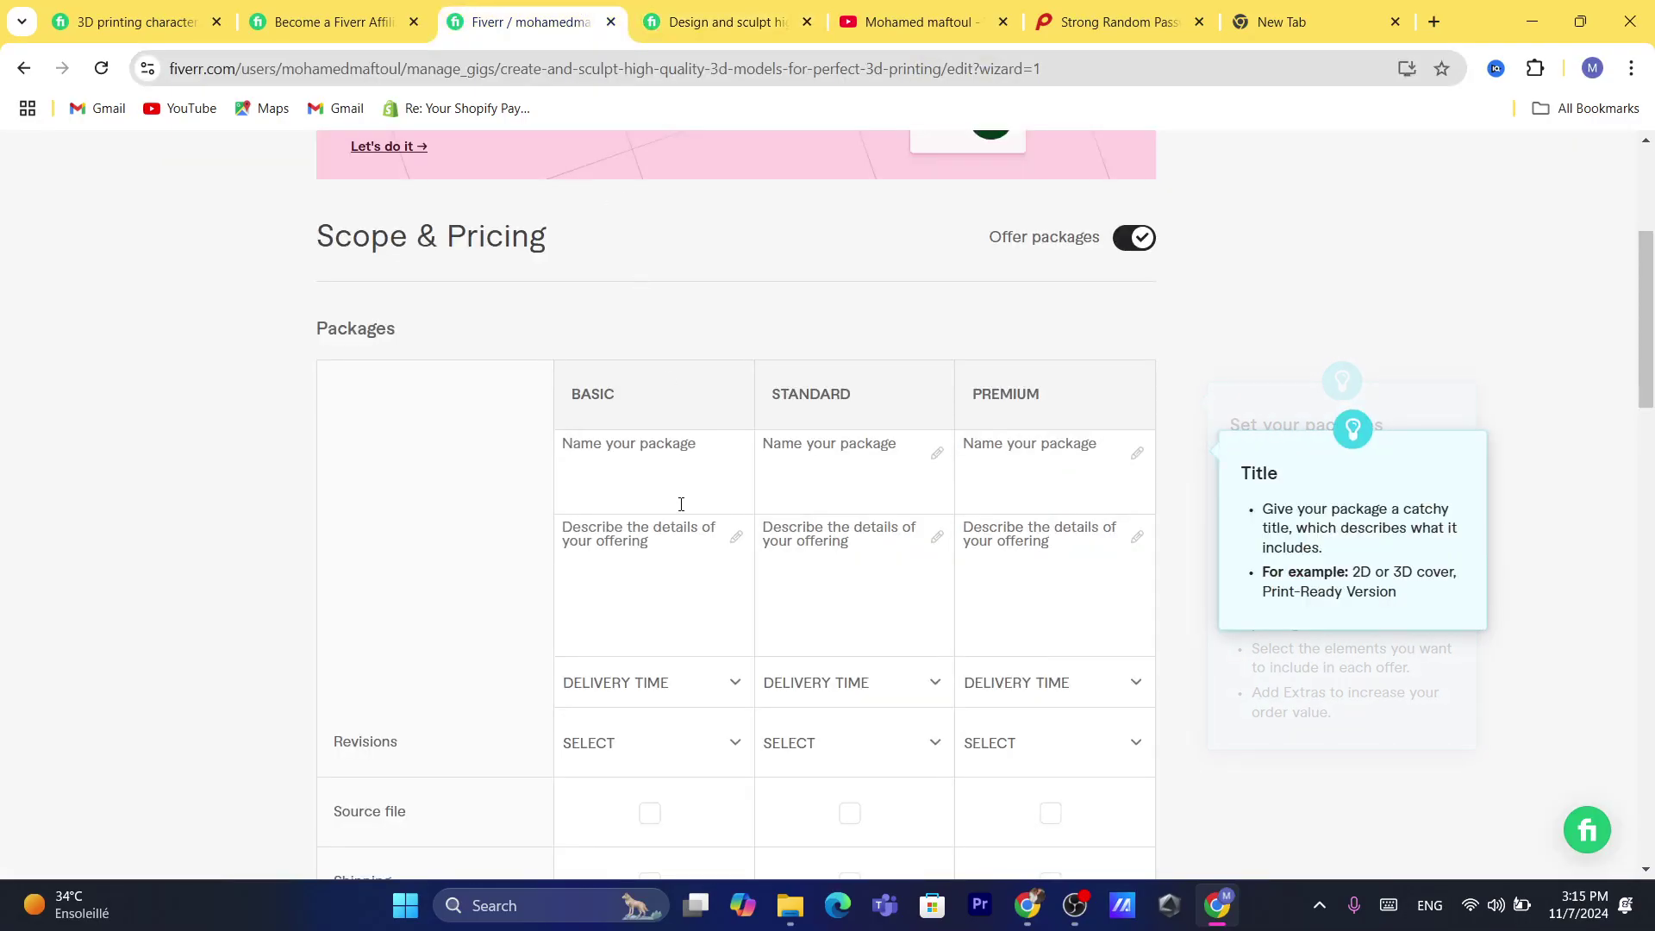
pyautogui.click(608, 534)
pyautogui.hotkey('ctrl', 'v')
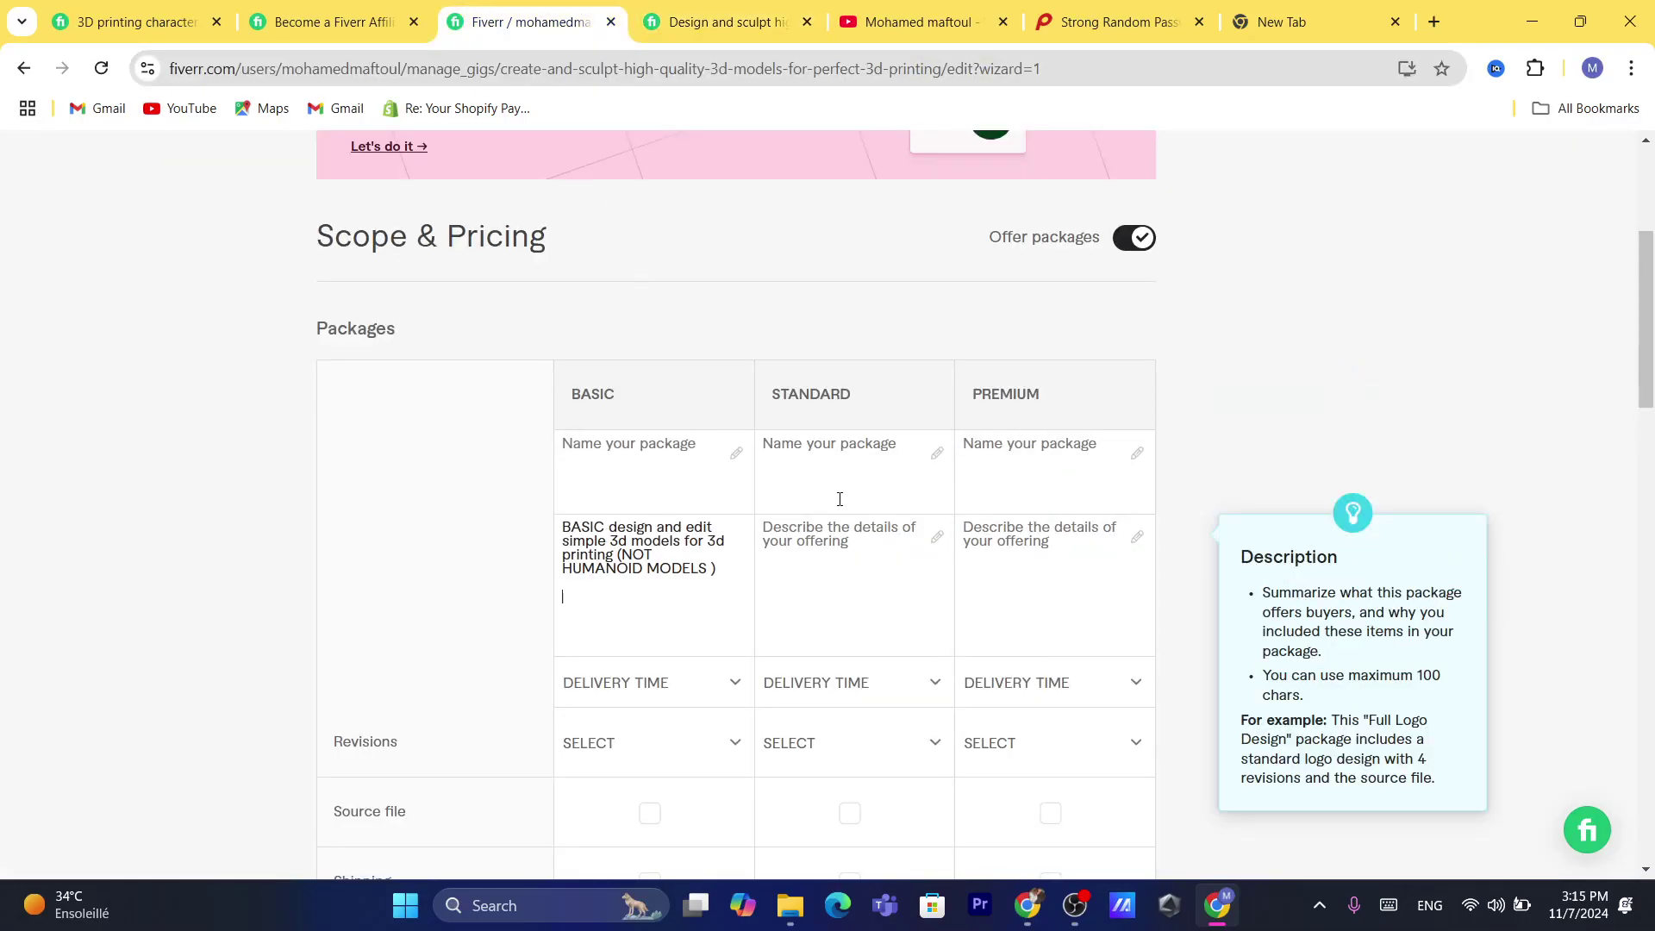
# Step: Copy the reference gig's NORMAL 3d-model description into the Standard package description
pyautogui.hotkey('ctrl', 'Tab')
pyautogui.click(1272, 333)
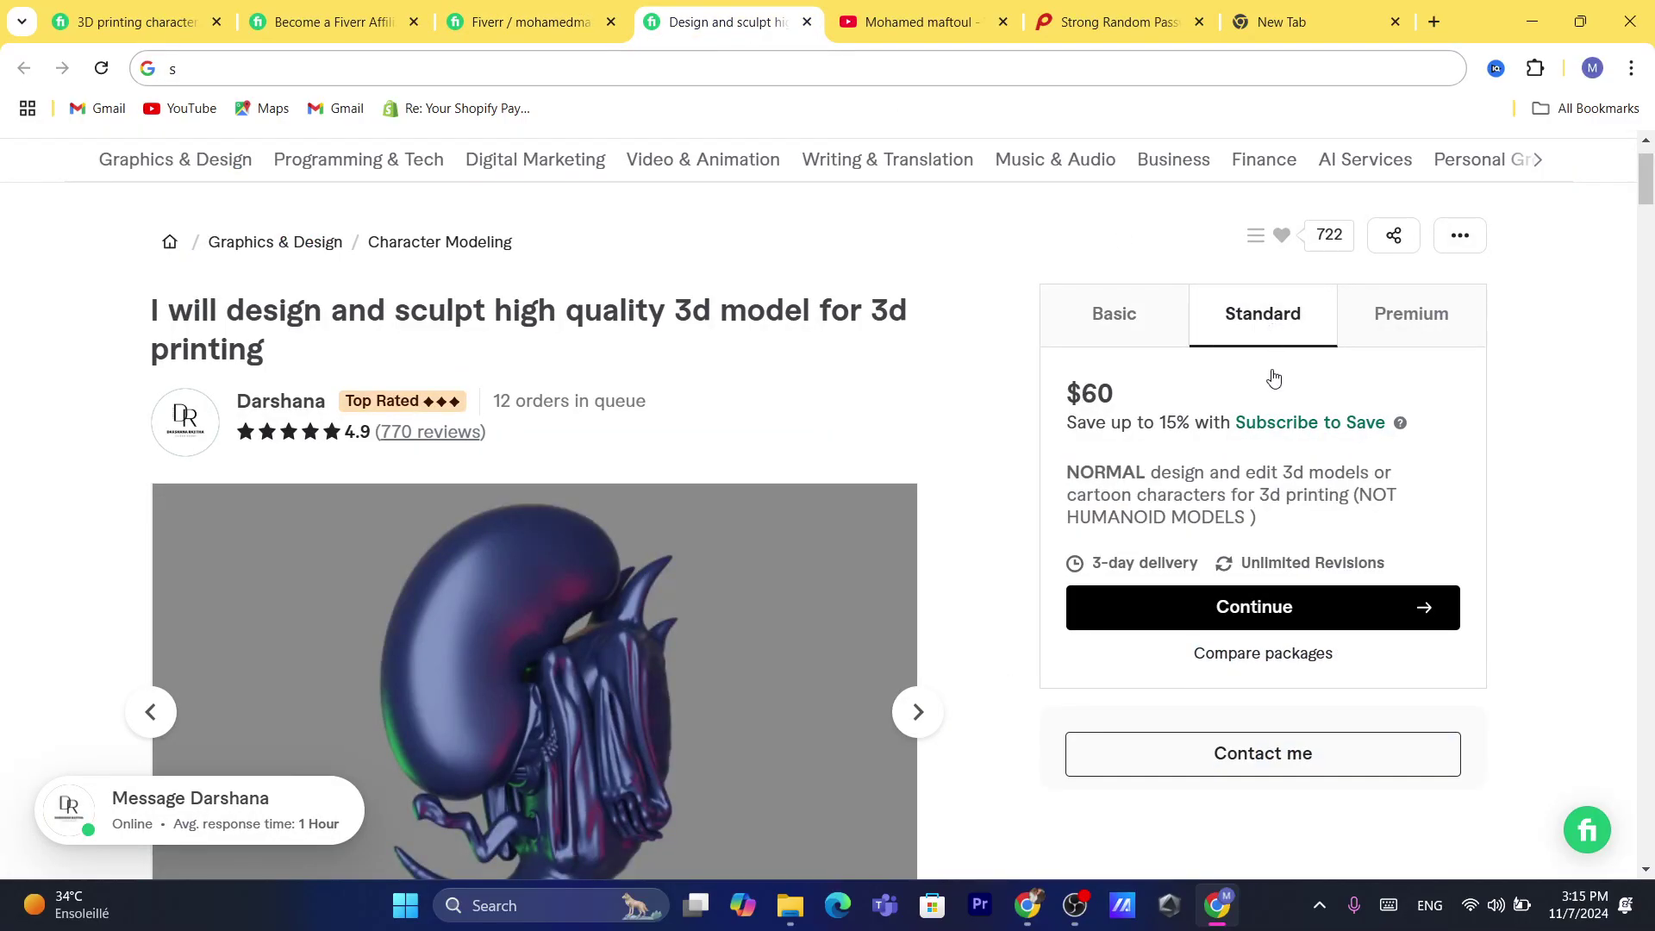
pyautogui.tripleClick(1123, 492)
pyautogui.hotkey('ctrl', 'c')
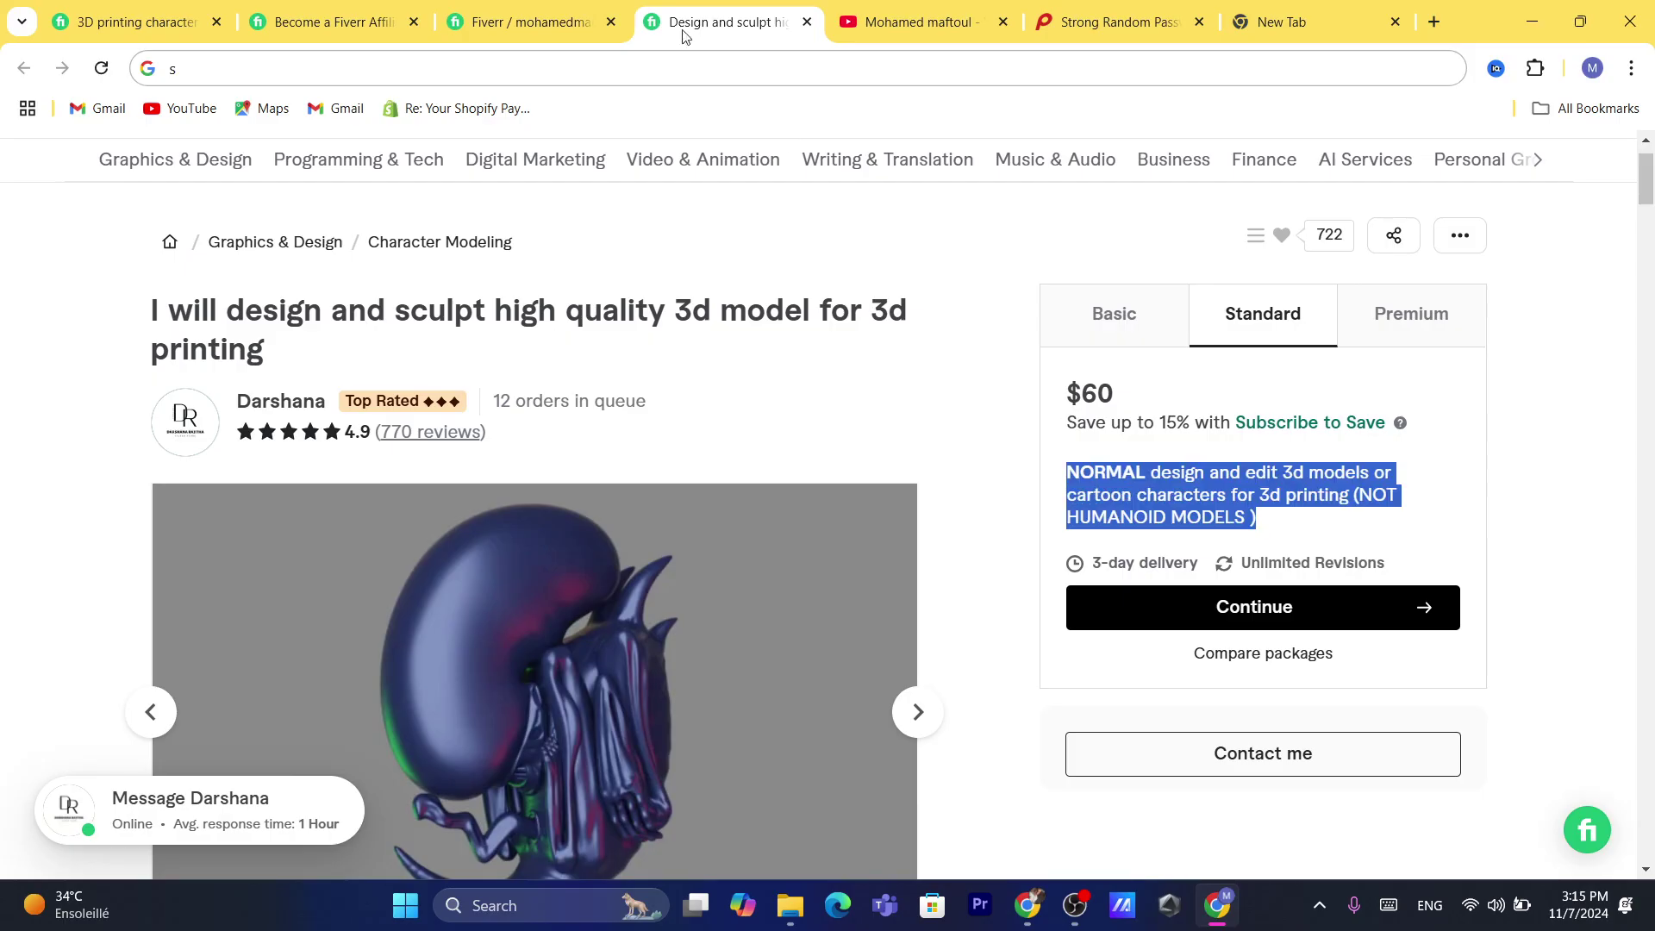
pyautogui.click(579, 7)
pyautogui.click(843, 536)
pyautogui.hotkey('ctrl', 'v')
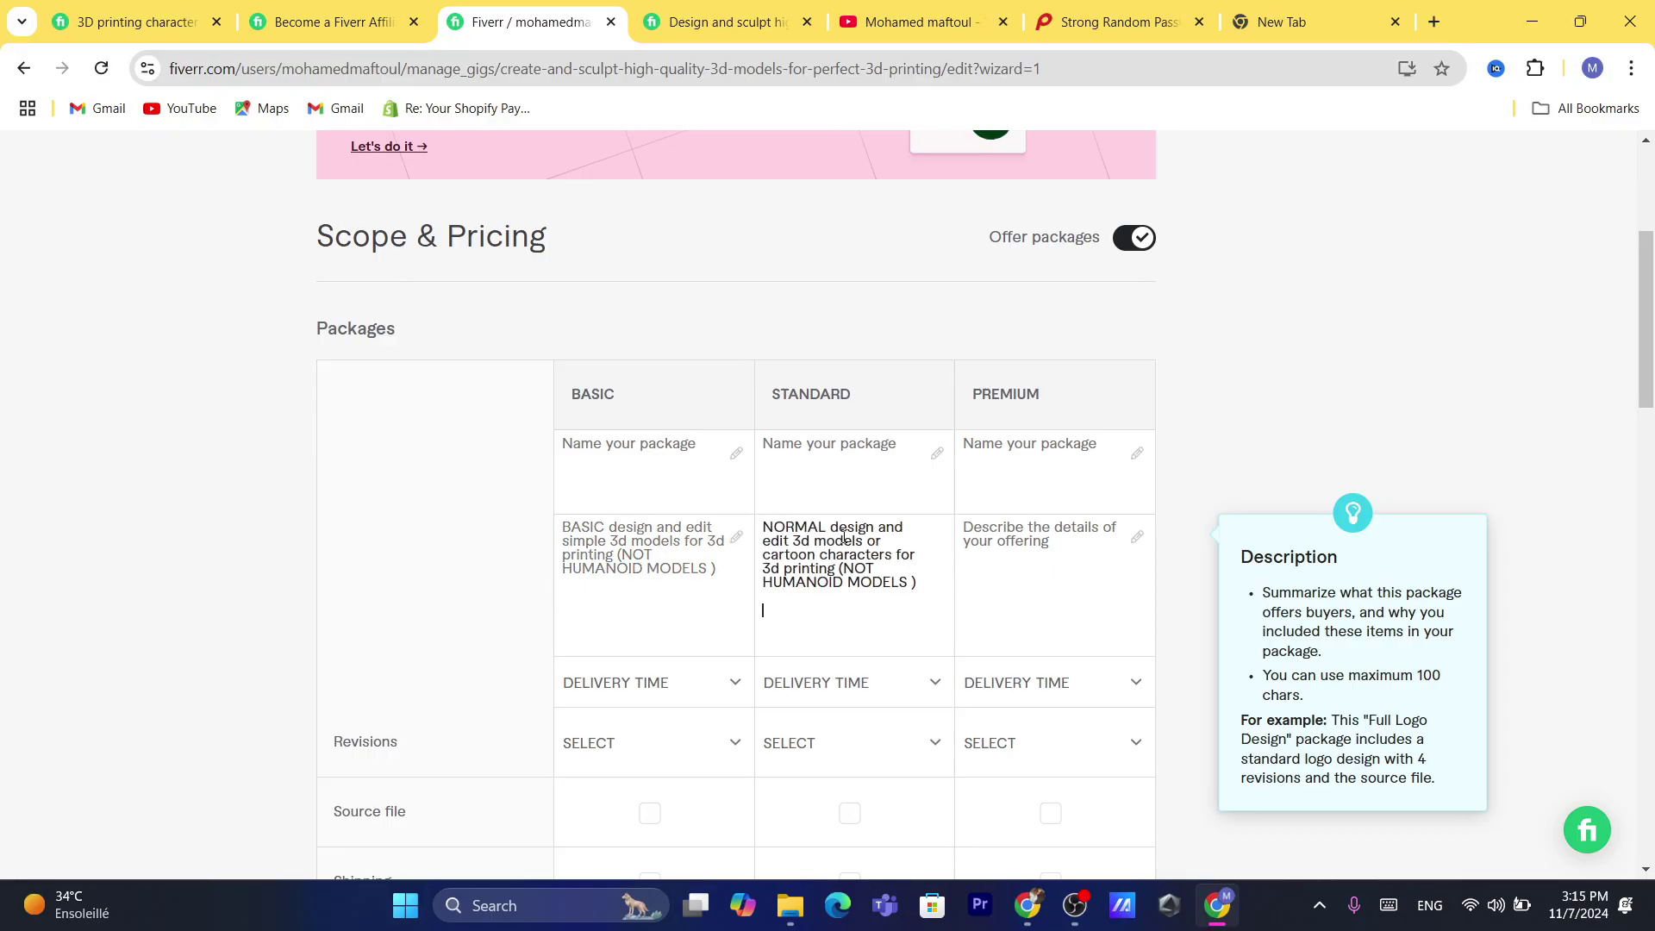
pyautogui.click(965, 420)
# Step: Copy the reference gig's COMPLEX 3d-model description into the Premium package description
pyautogui.hotkey('ctrl', 'Tab')
pyautogui.hotkey('ctrl', 'shift', 'Tab')
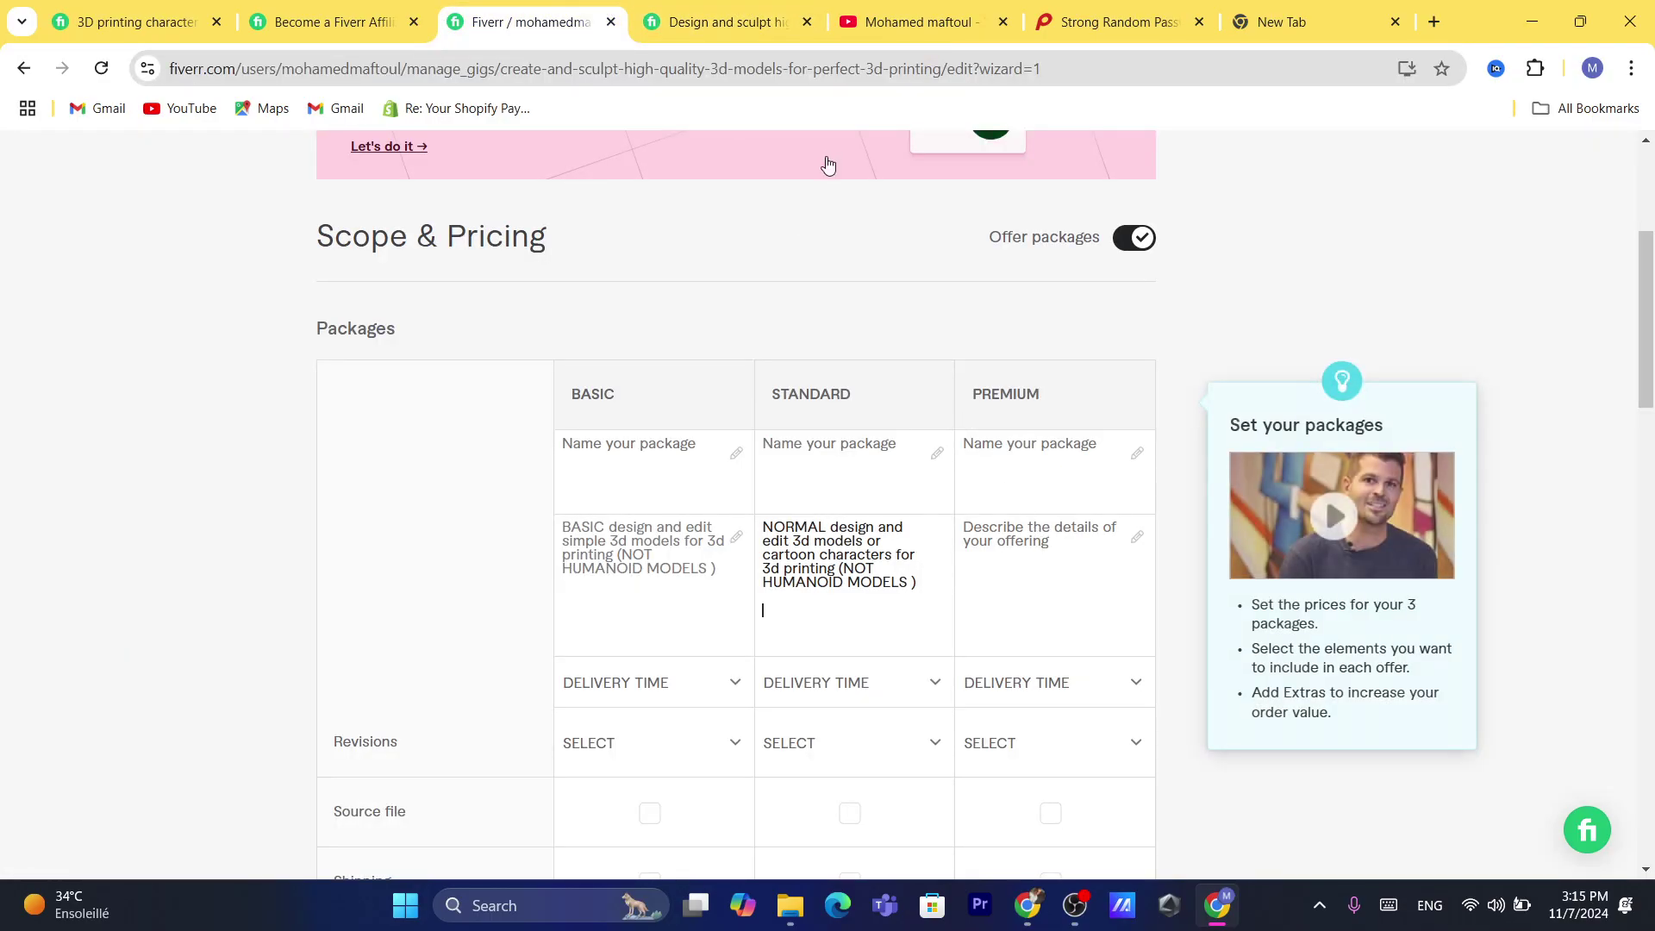
pyautogui.click(726, 10)
pyautogui.click(1373, 312)
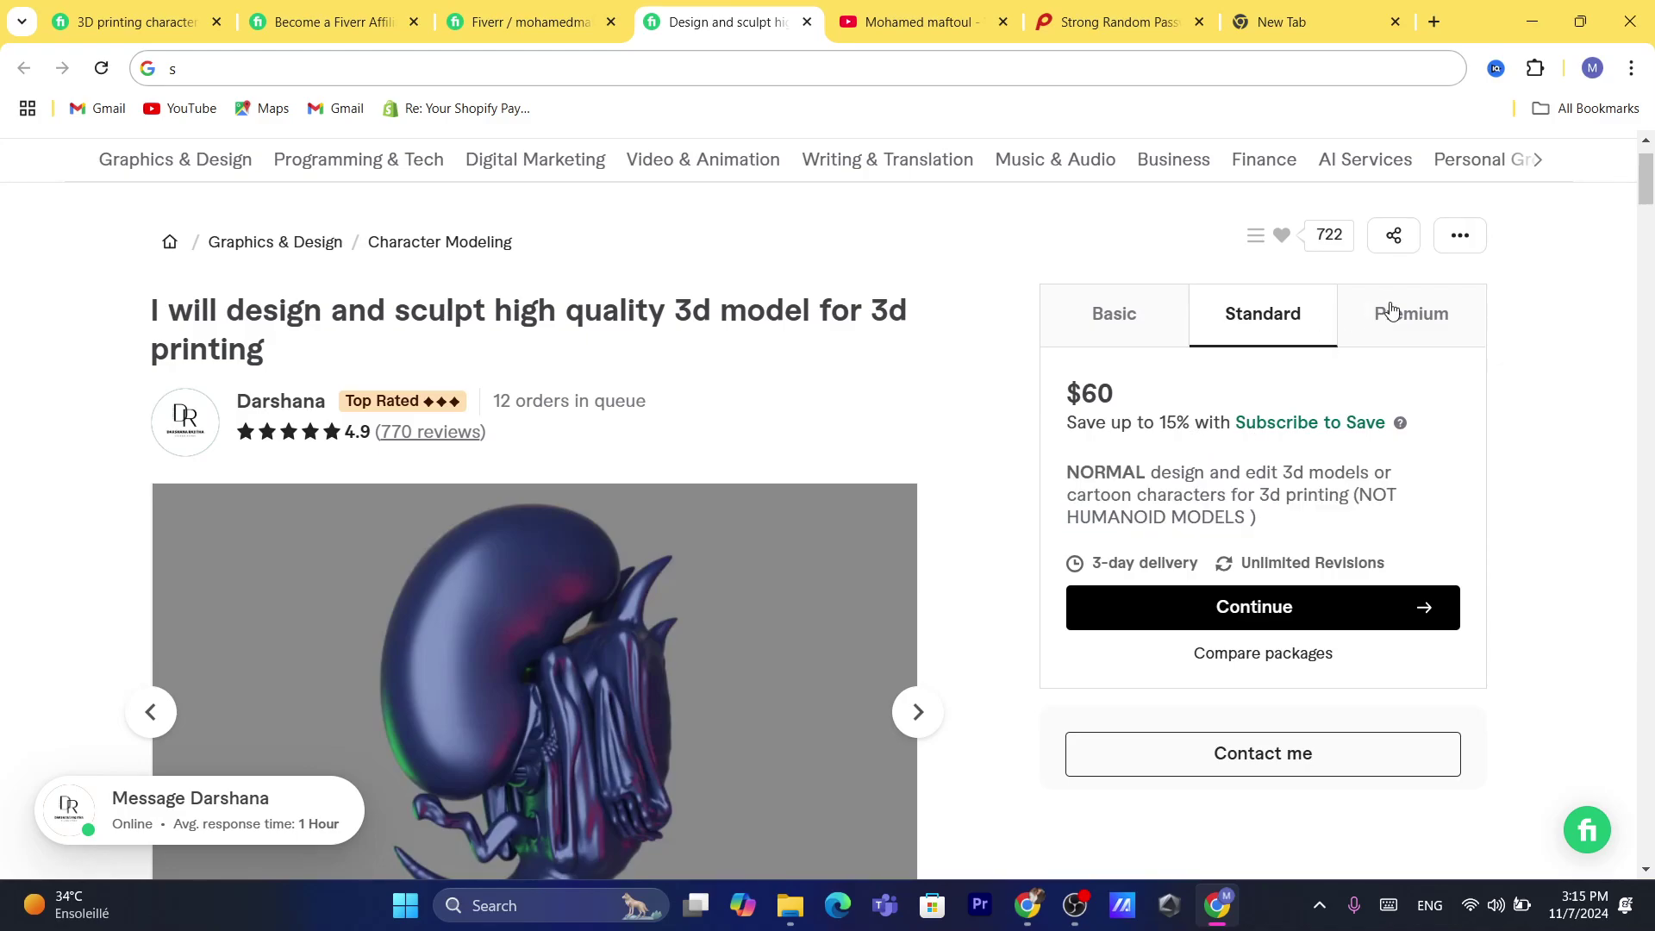
pyautogui.tripleClick(1188, 493)
pyautogui.hotkey('ctrl', 'c')
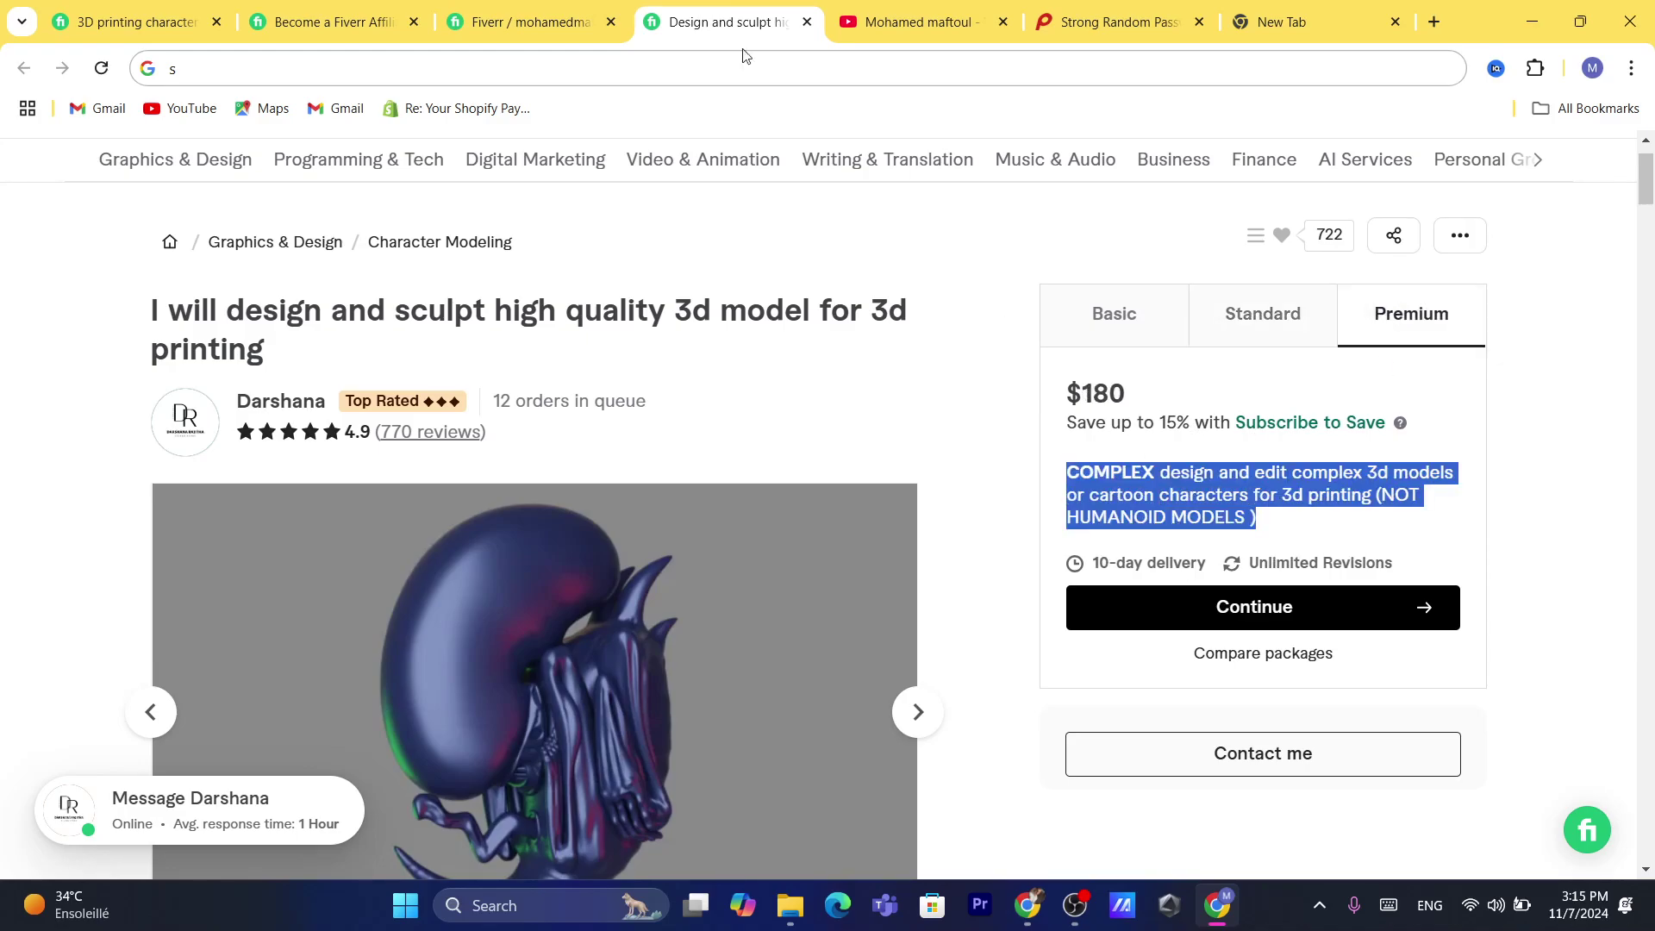
pyautogui.click(554, 11)
pyautogui.click(1014, 529)
pyautogui.hotkey('ctrl', 'v')
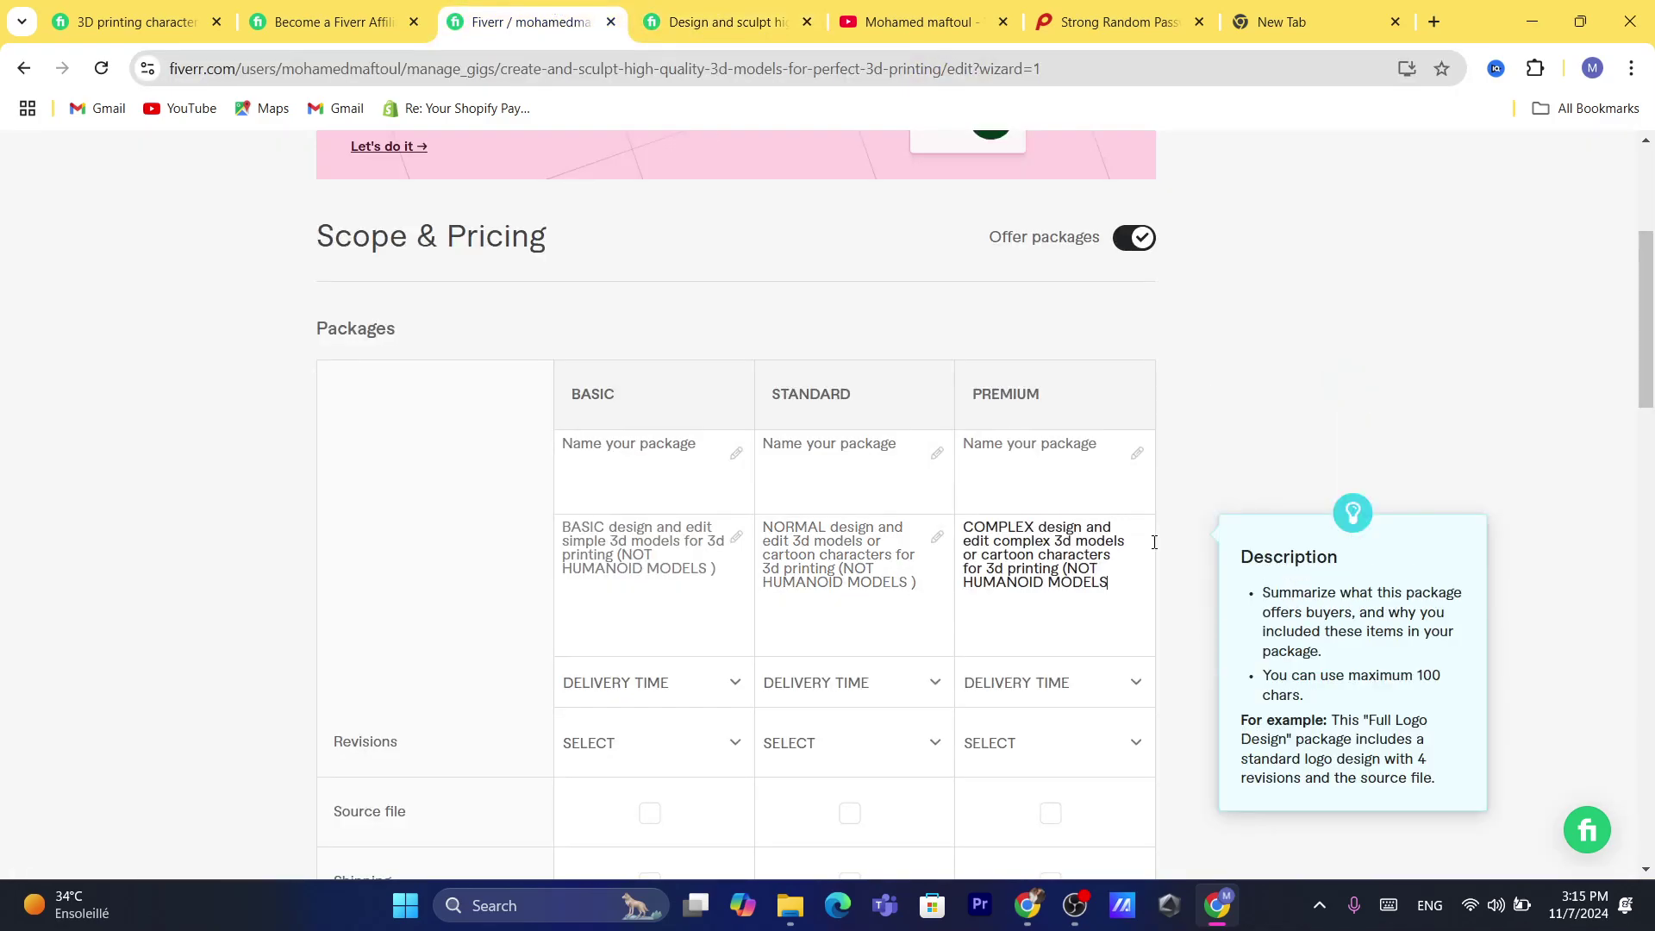
pyautogui.click(1170, 387)
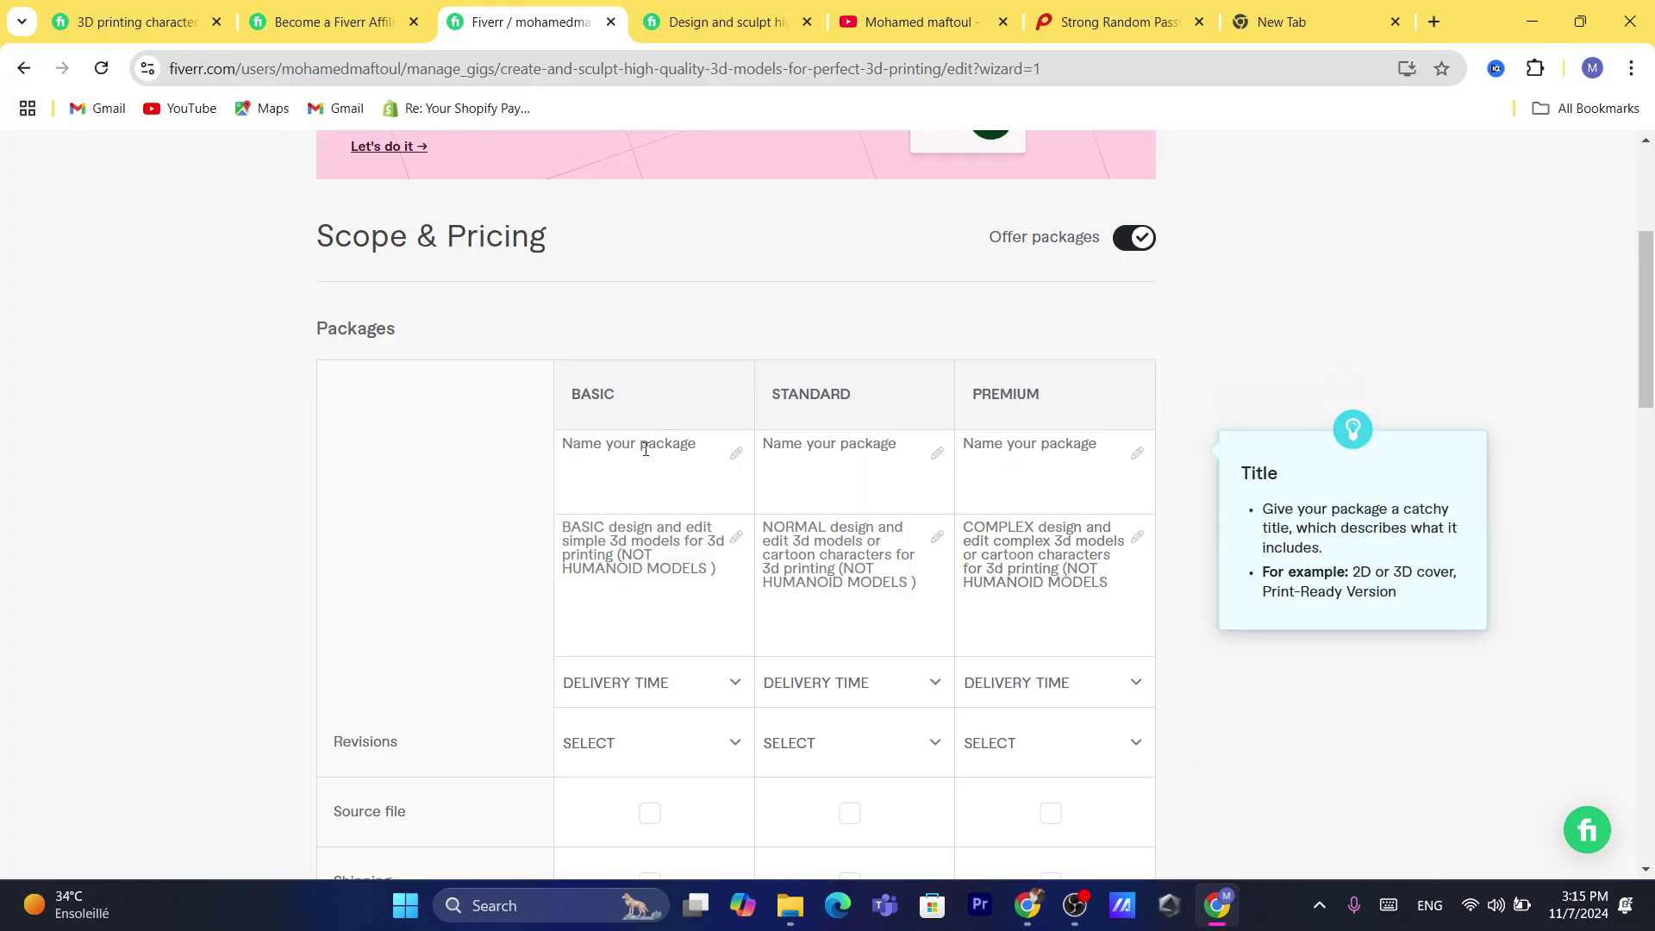
# Step: Title the Basic, Standard and Premium packages '20 dollars', '60 dolars' and '90 dollars for'
pyautogui.write('1')
pyautogui.click(822, 445)
pyautogui.write('60')
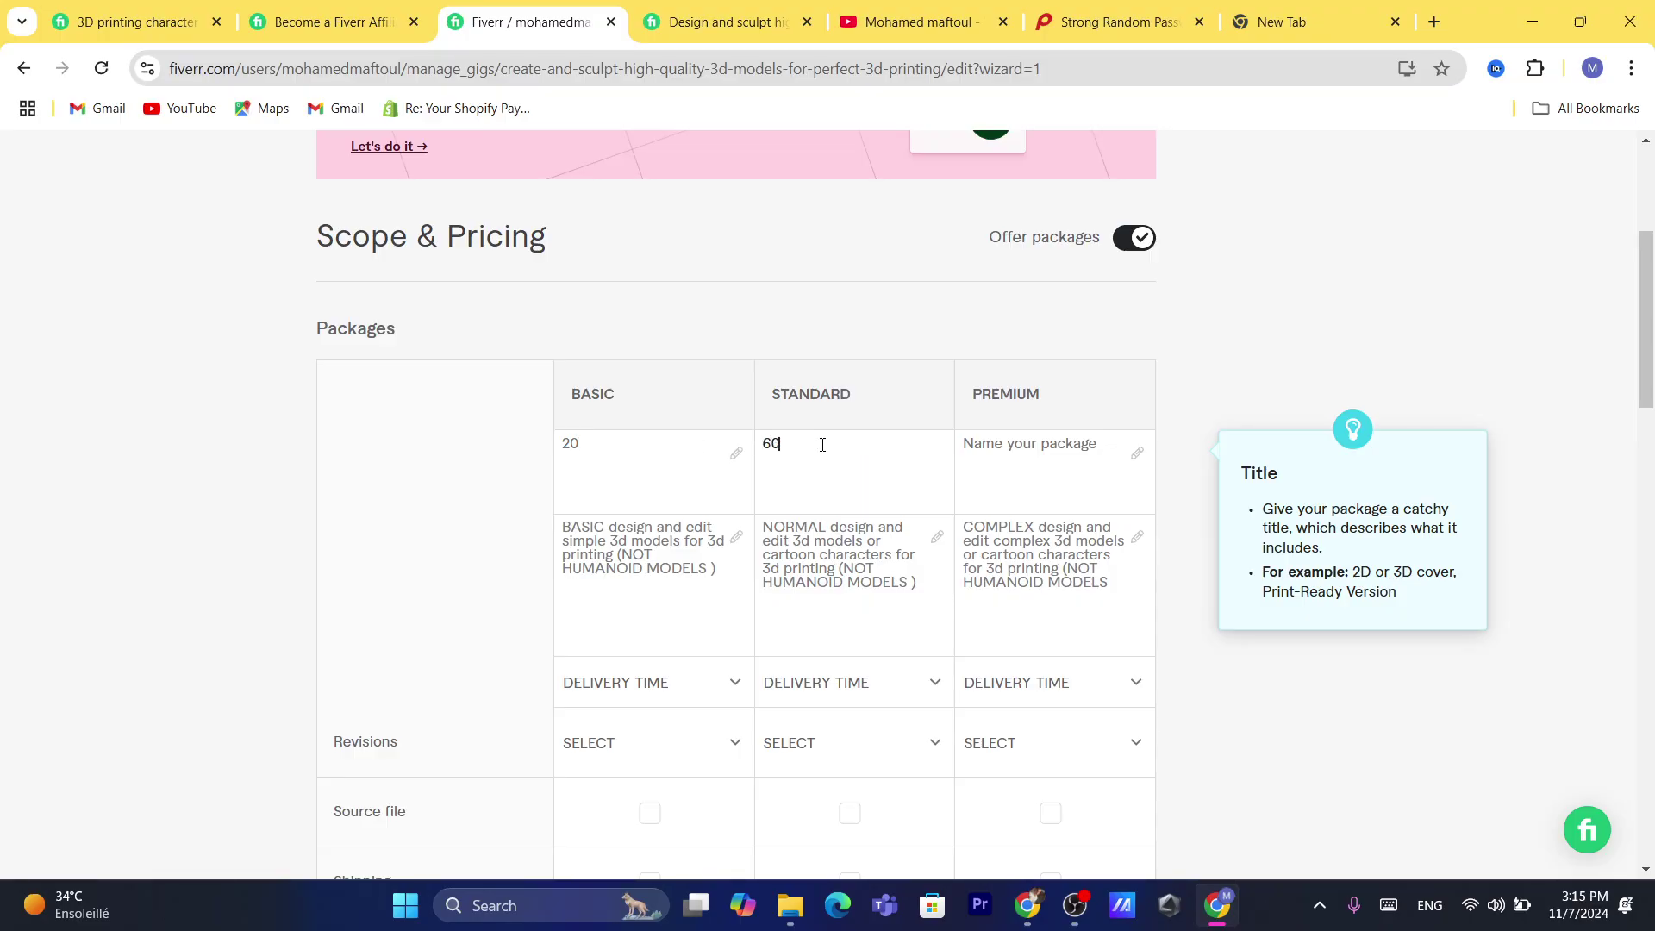
pyautogui.click(1007, 446)
pyautogui.write('90 dollars for')
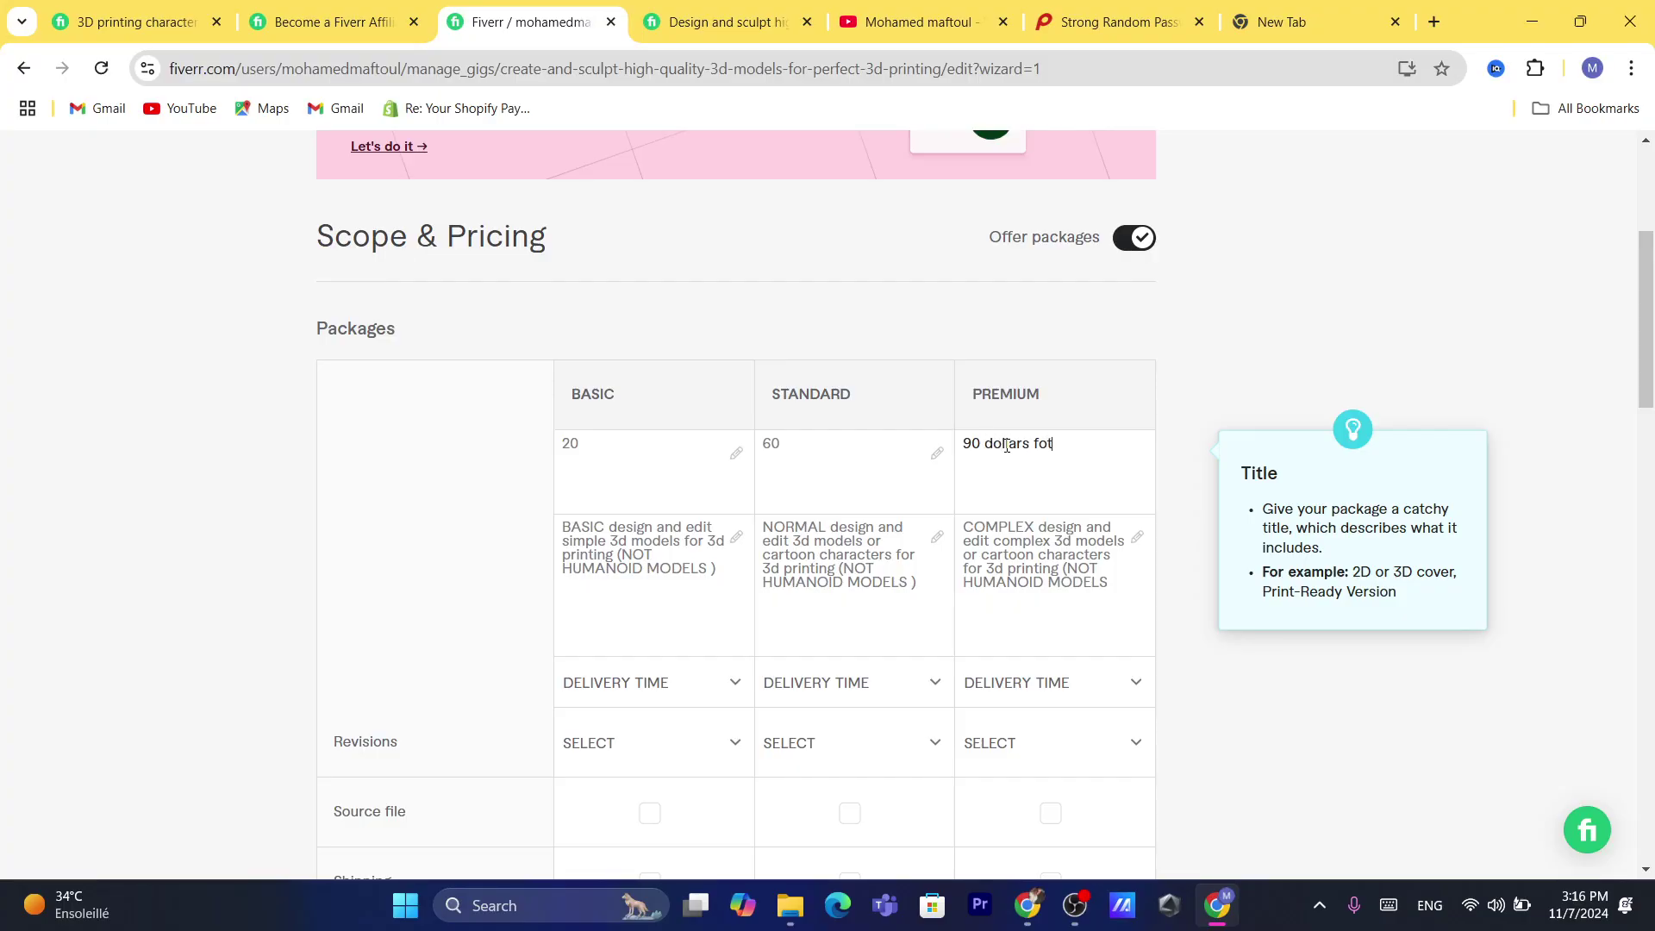
pyautogui.click(836, 460)
pyautogui.click(719, 466)
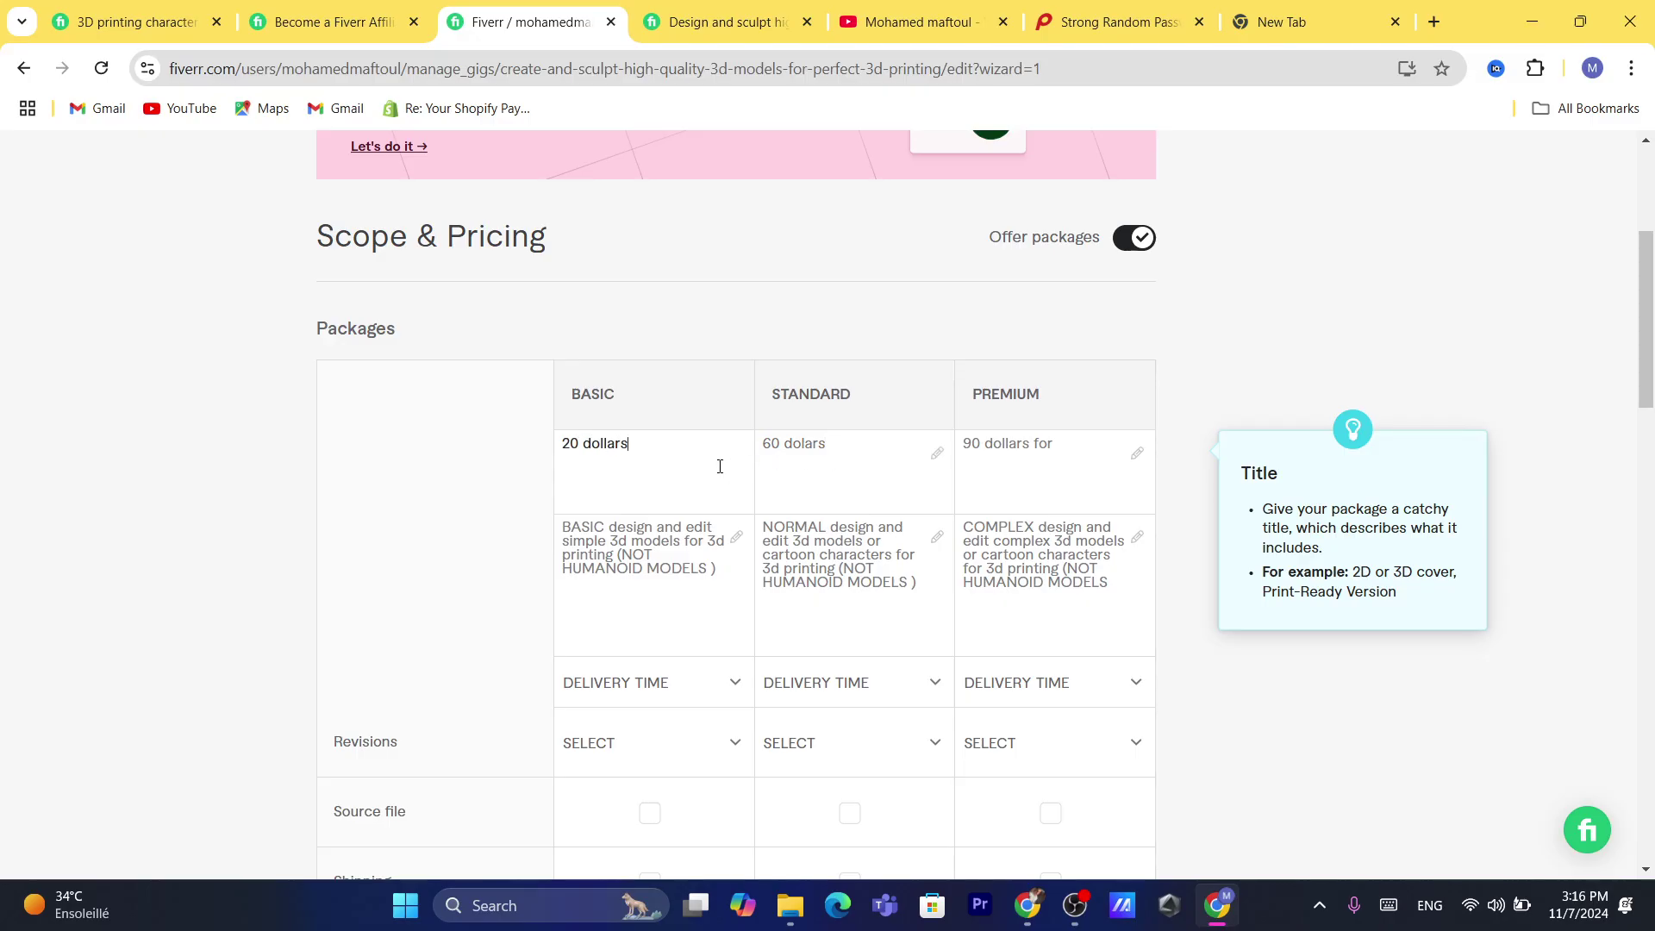
pyautogui.scroll(-3, 690, 449)
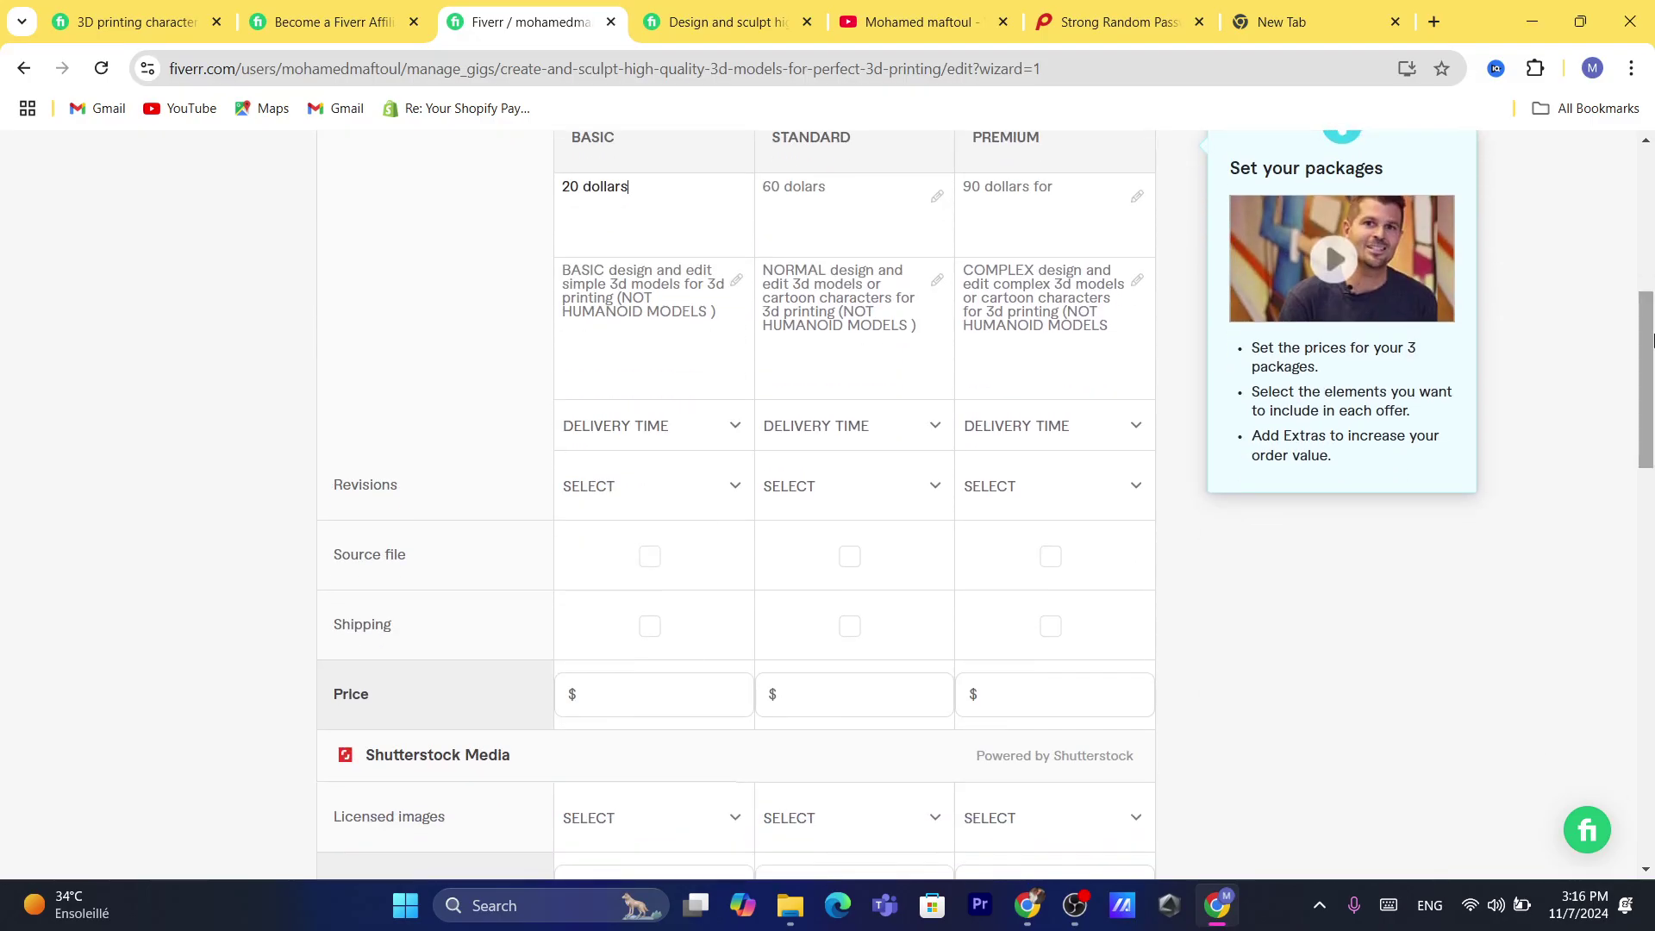
# Step: Set delivery to 2, 2 and 3 days and include the source file in Basic
pyautogui.click(626, 429)
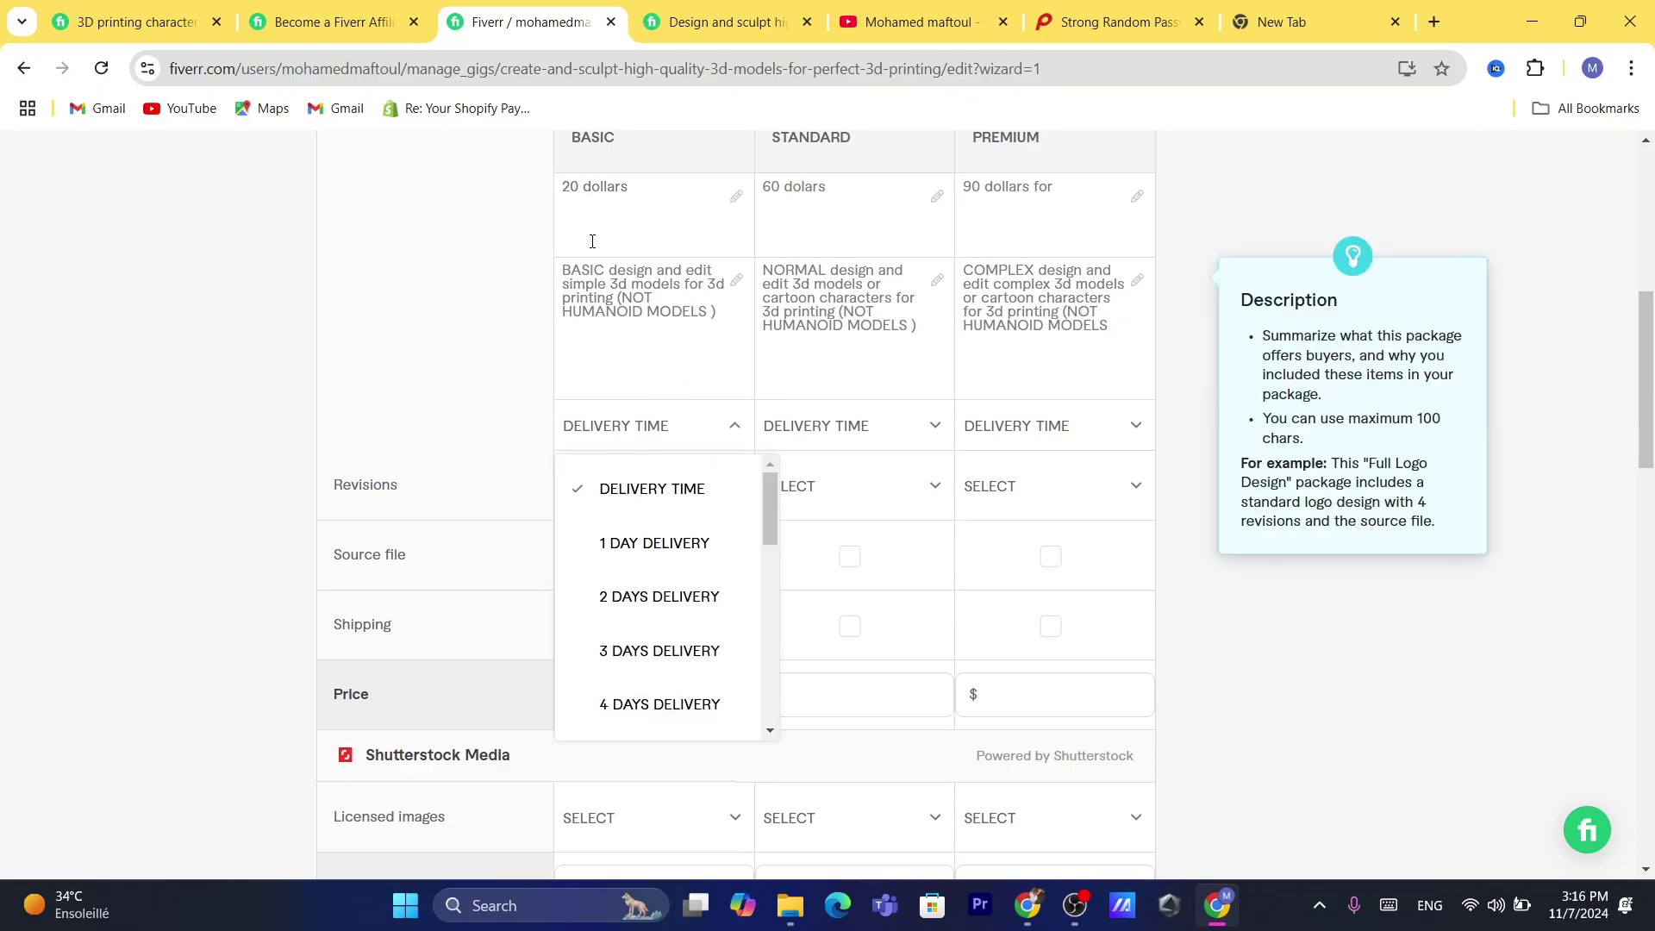
pyautogui.click(624, 152)
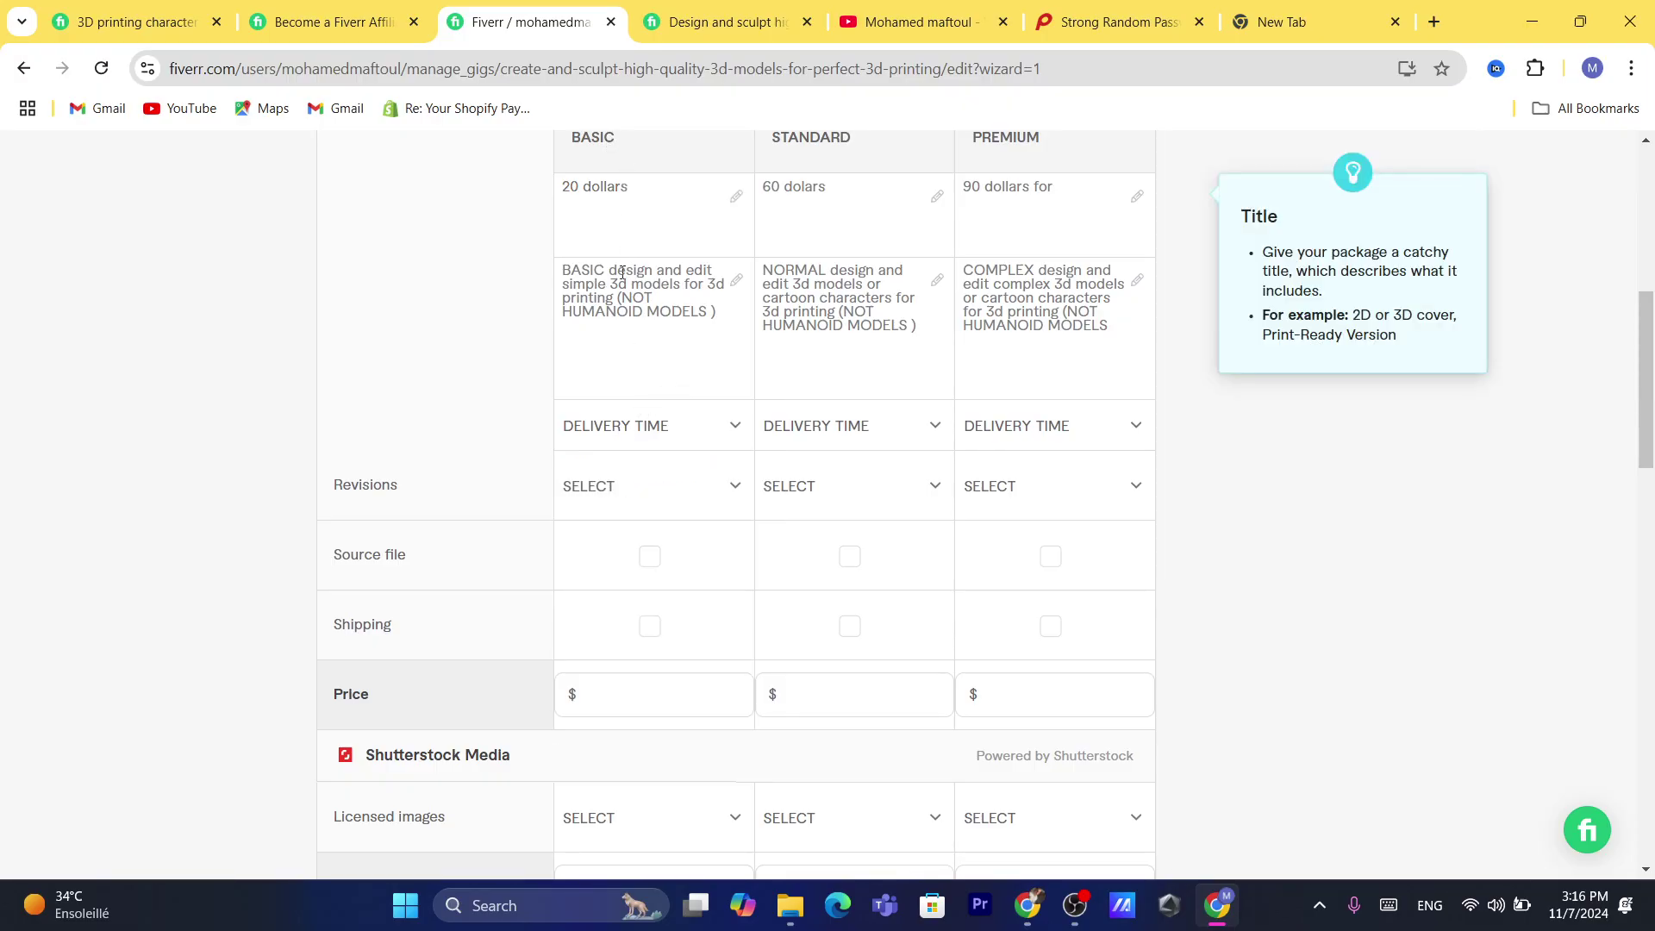
pyautogui.click(657, 425)
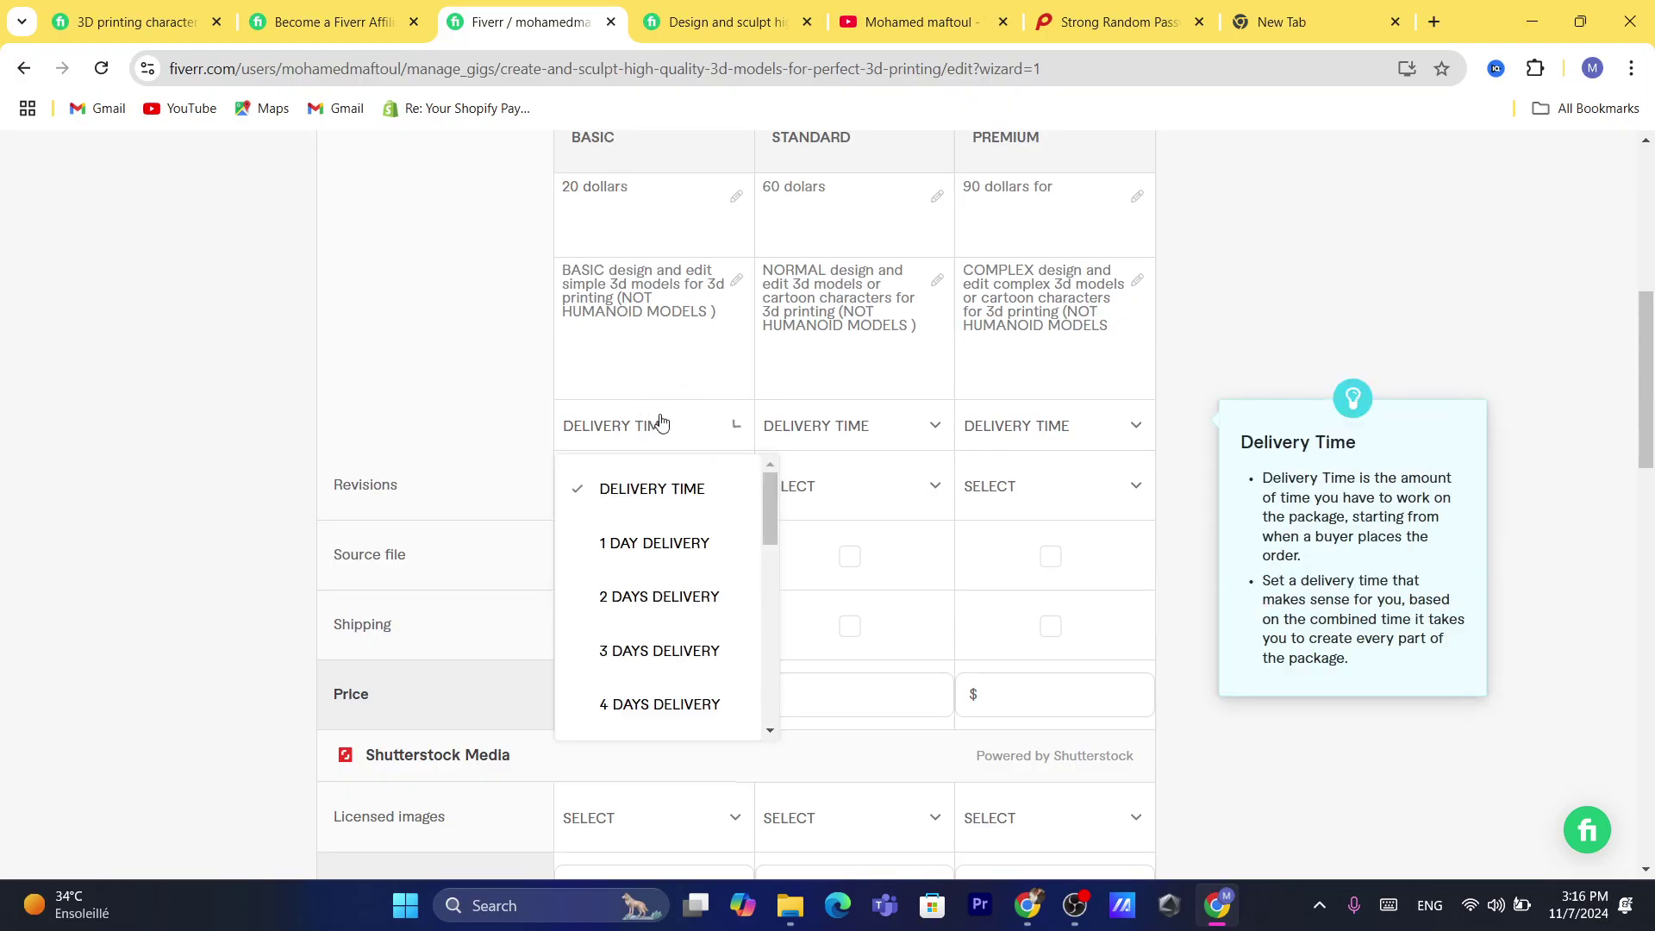
pyautogui.click(610, 620)
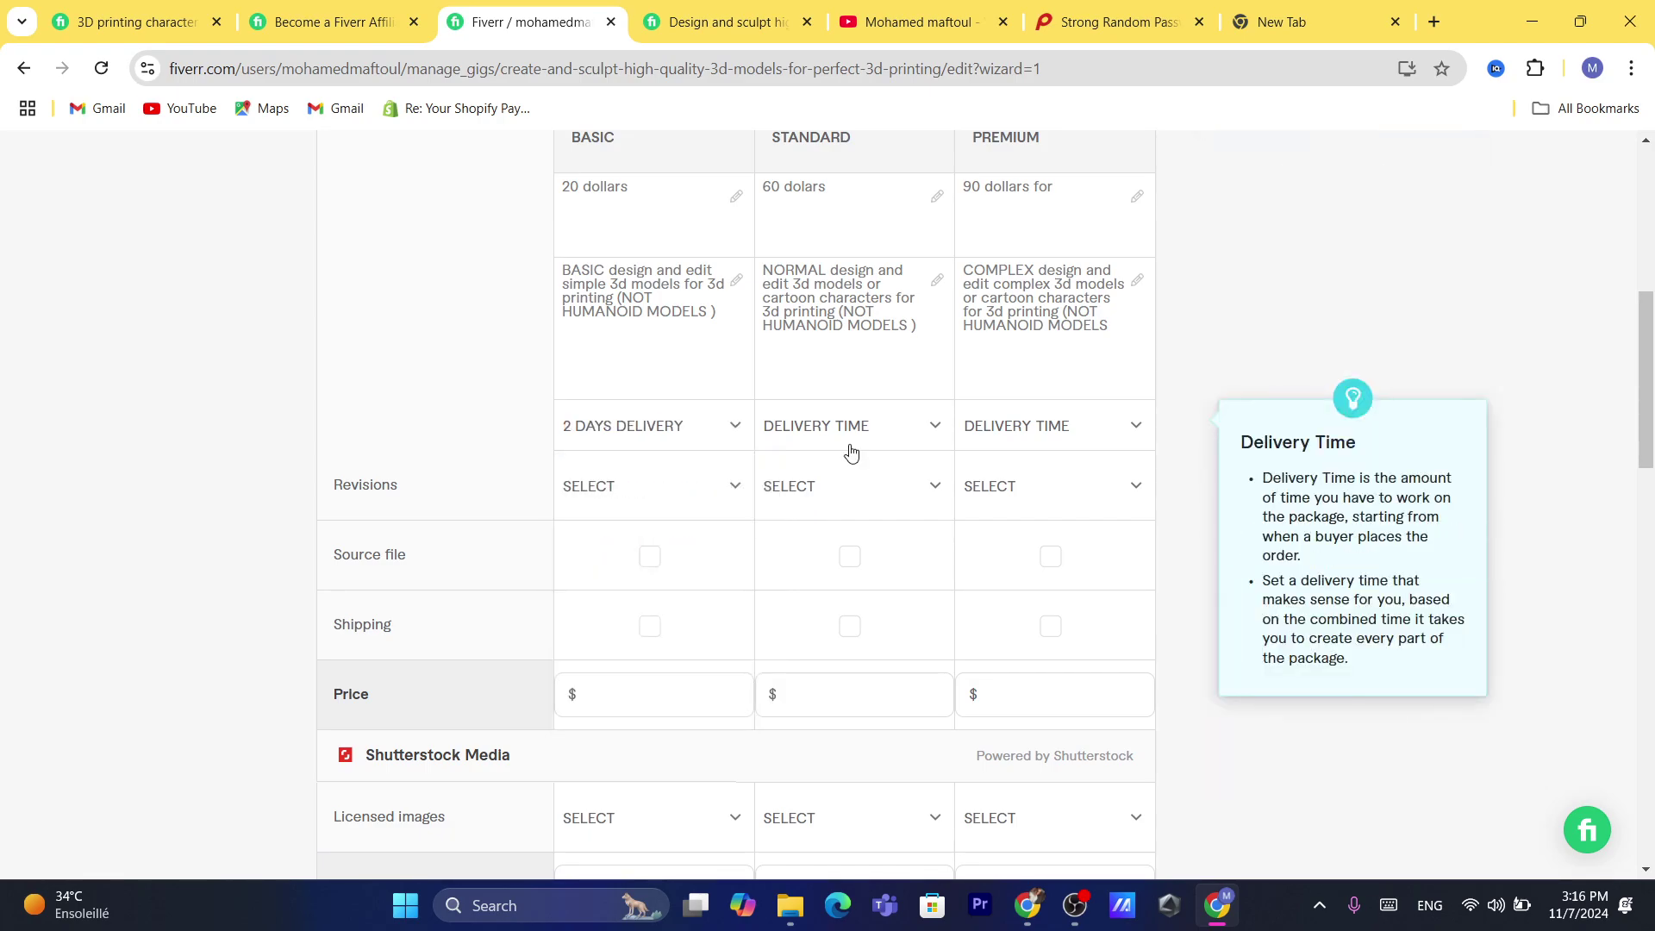
pyautogui.click(818, 429)
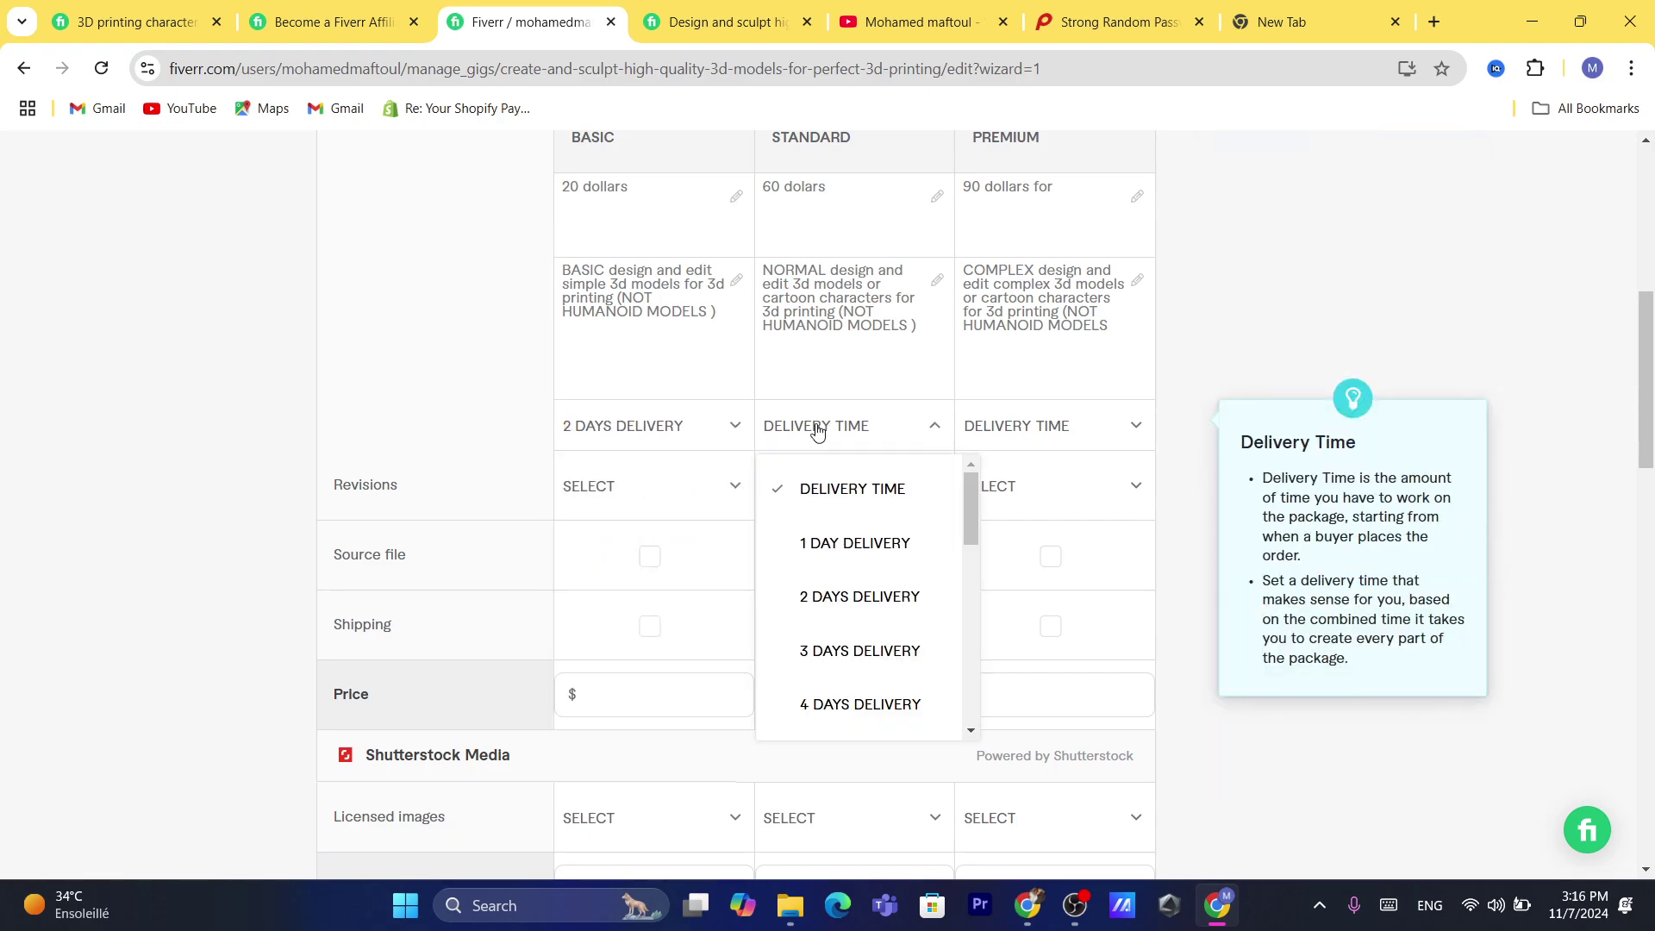
pyautogui.click(858, 594)
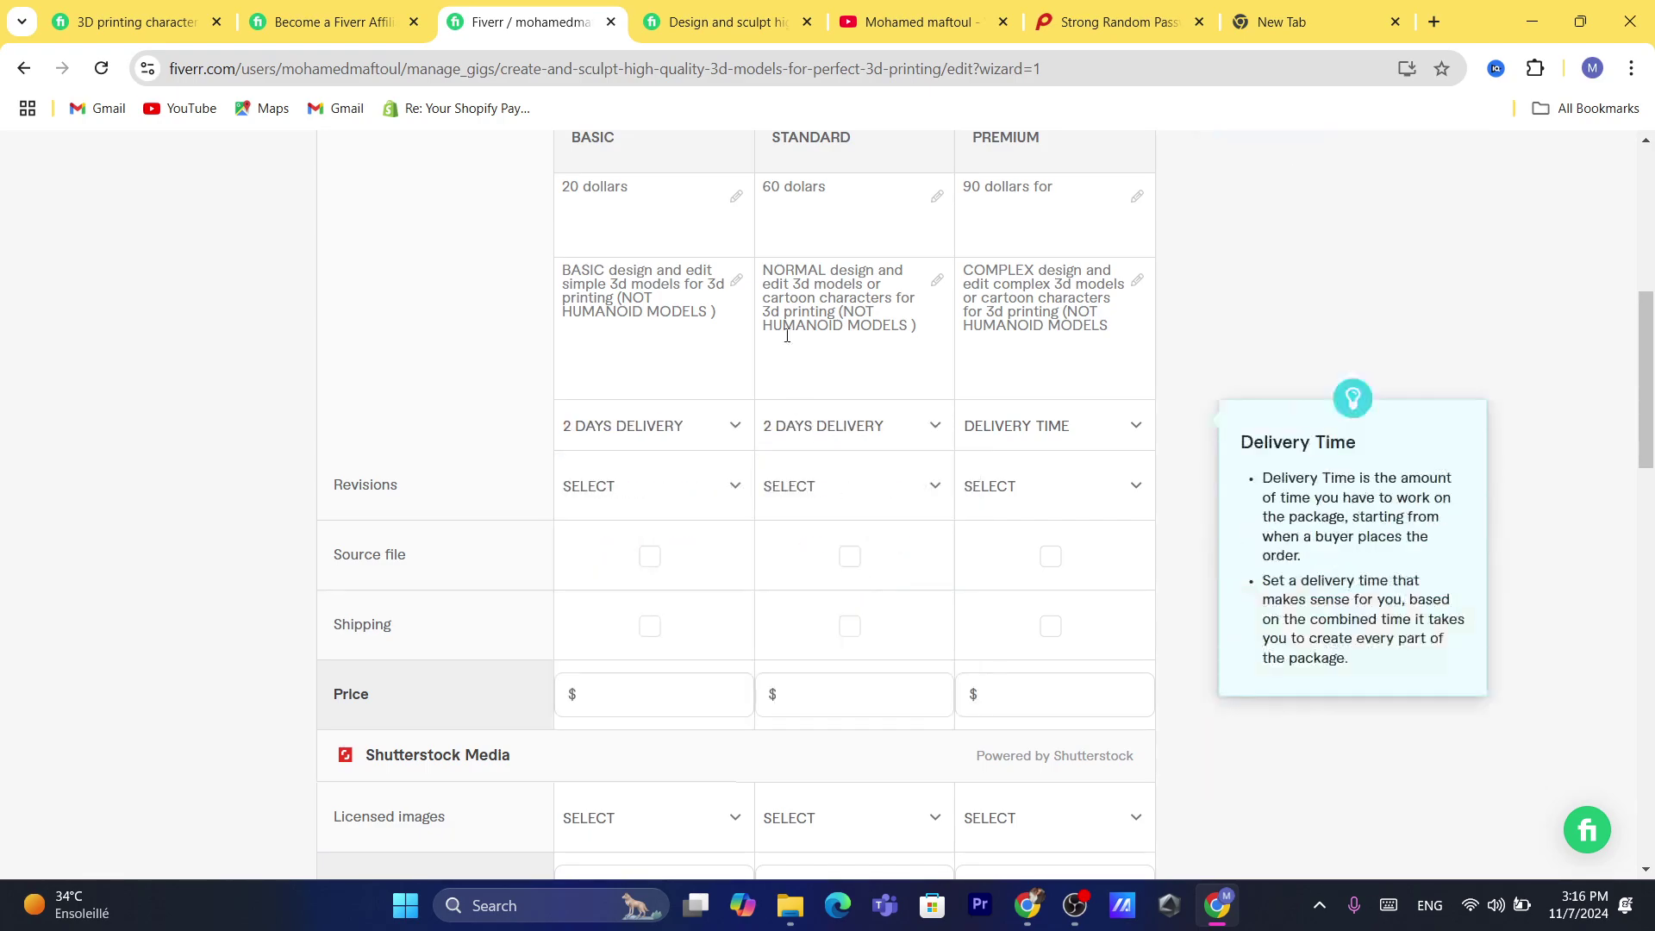
pyautogui.click(1005, 435)
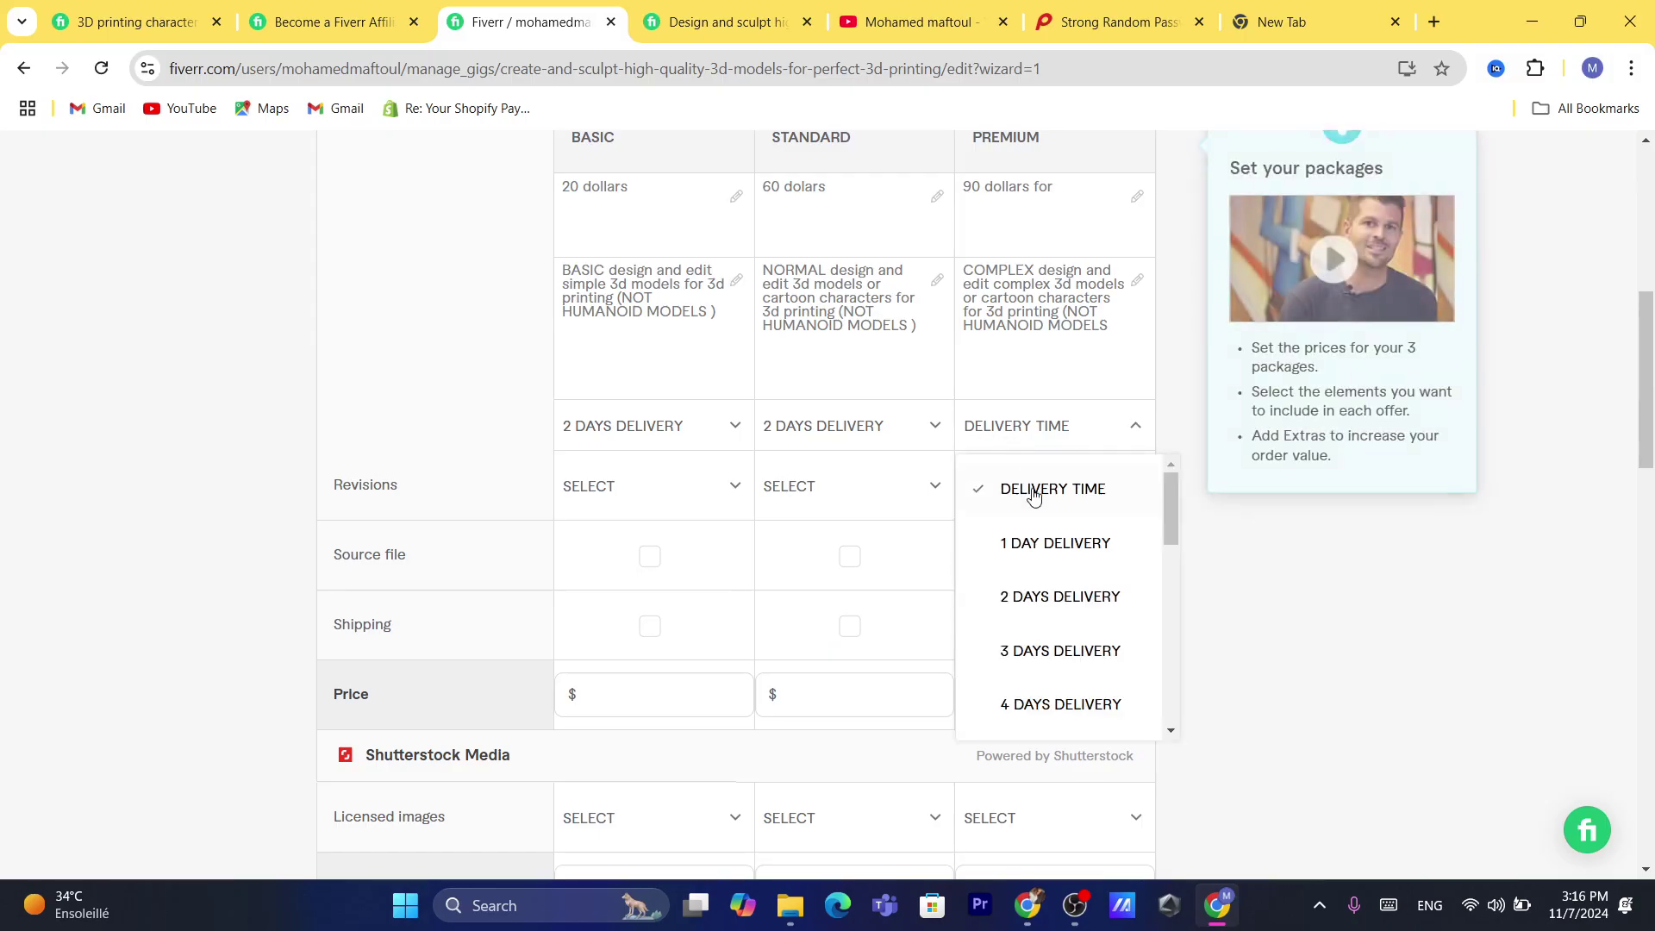
pyautogui.click(1060, 648)
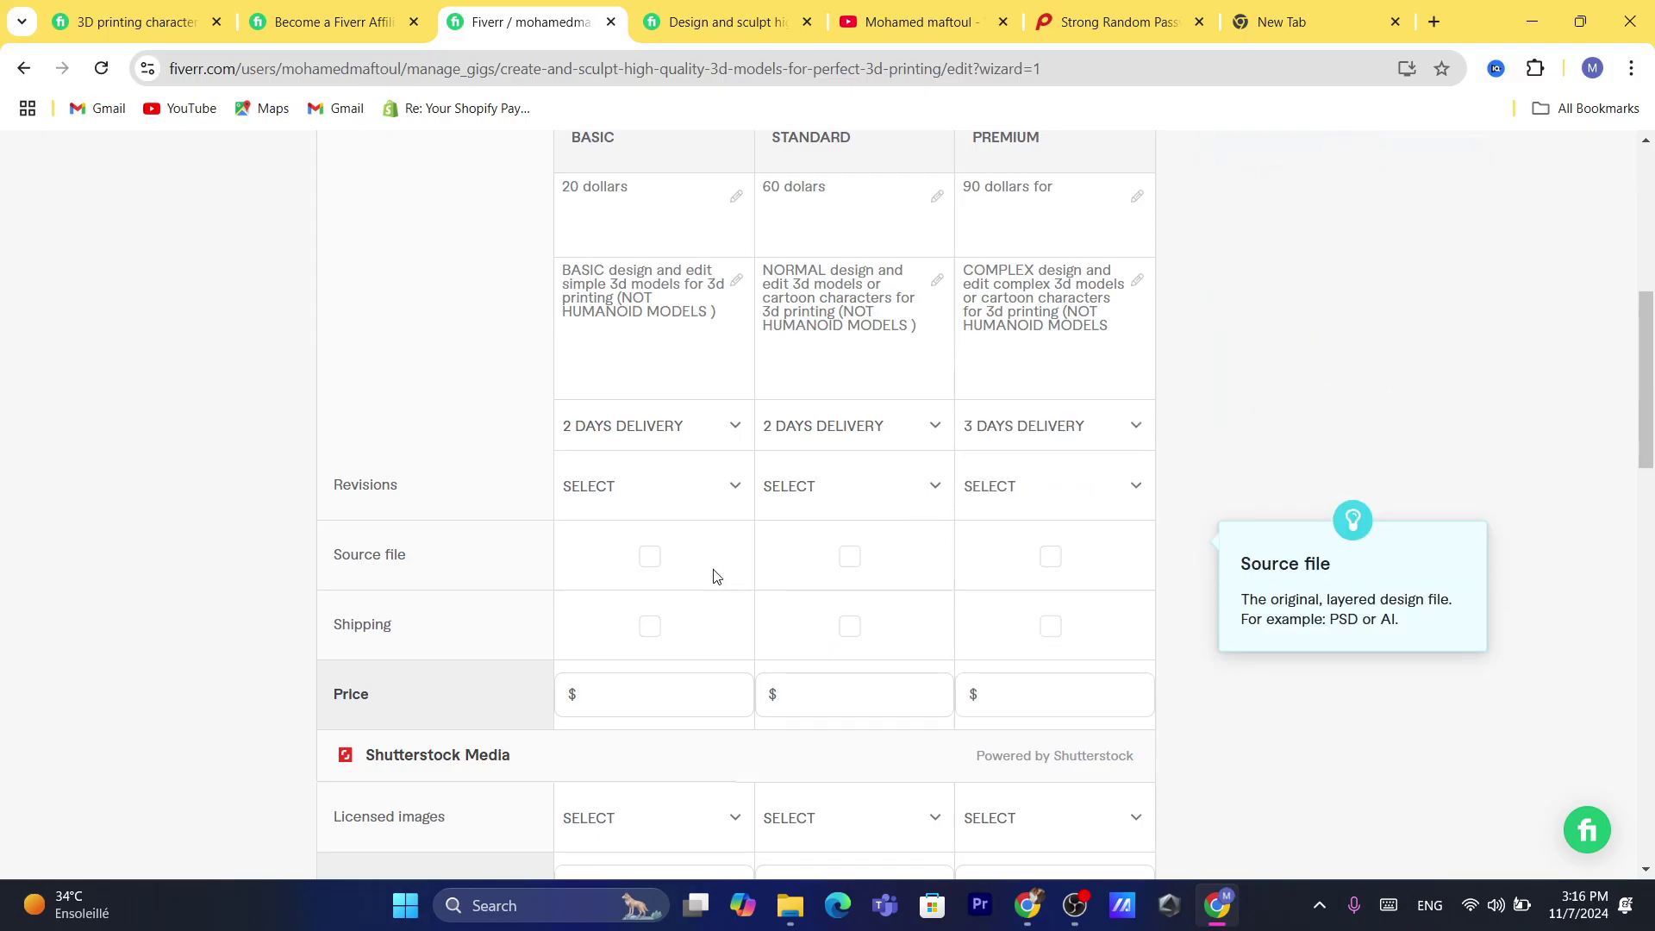
pyautogui.click(650, 557)
# Step: Price the Basic, Standard and Premium packages at $20, $60 and $90
pyautogui.moveTo(1650, 410); pyautogui.dragTo(1651, 460)
pyautogui.click(632, 499)
pyautogui.write('10')
pyautogui.press('BackSpace')
pyautogui.press('BackSpace')
pyautogui.write('20')
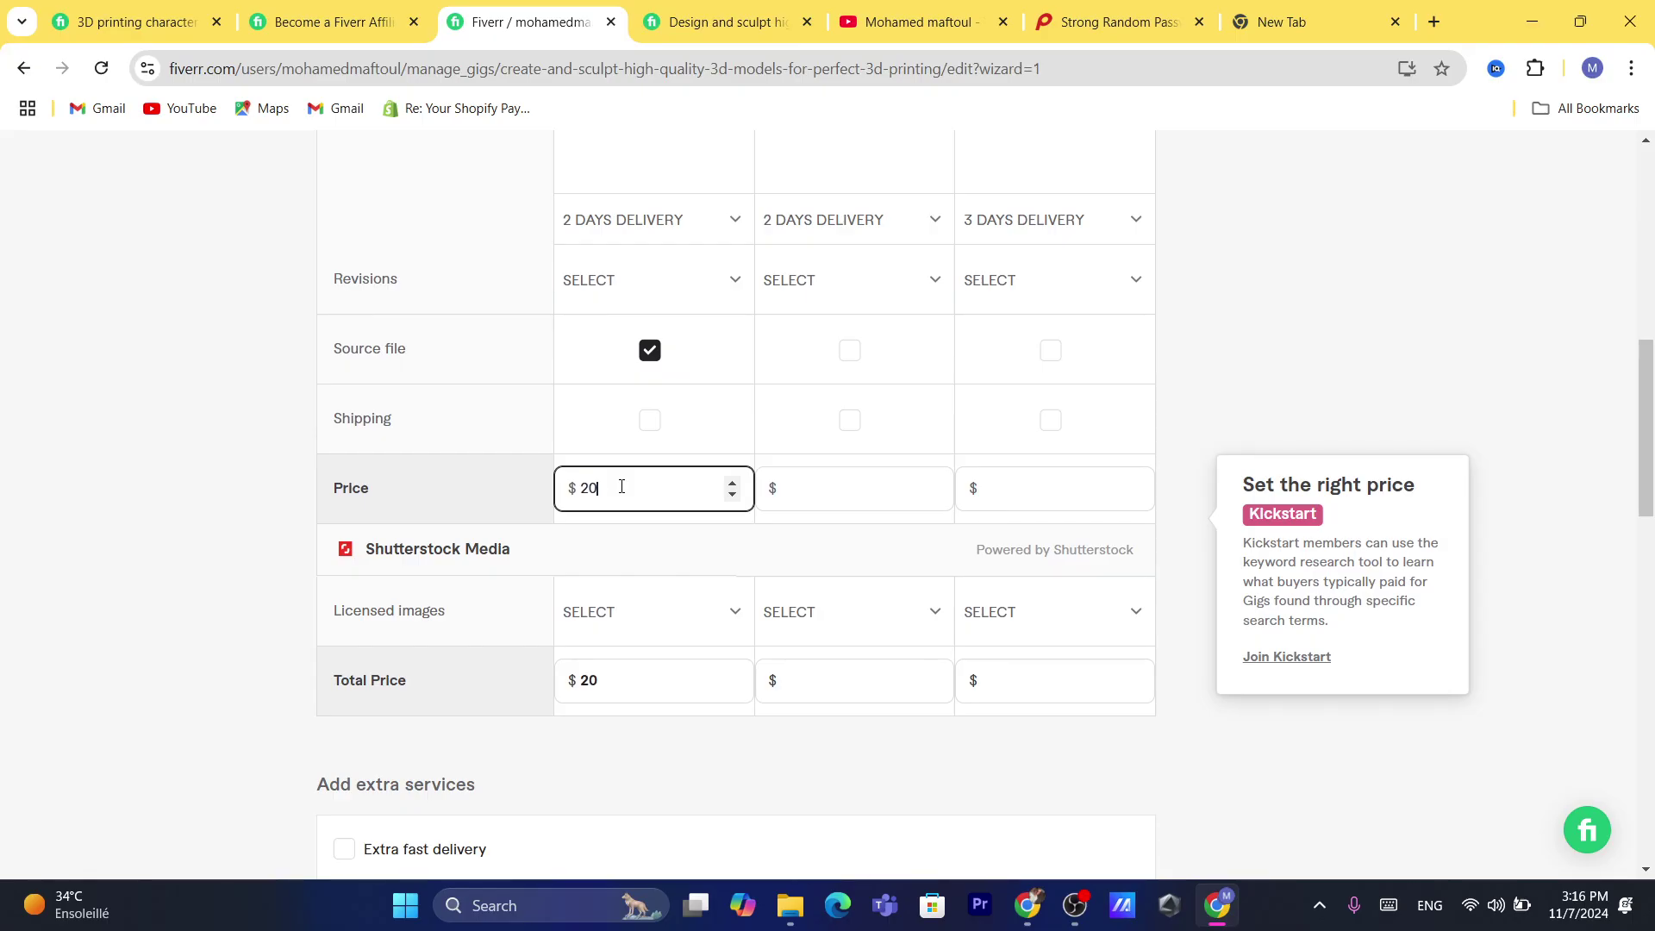
pyautogui.click(807, 499)
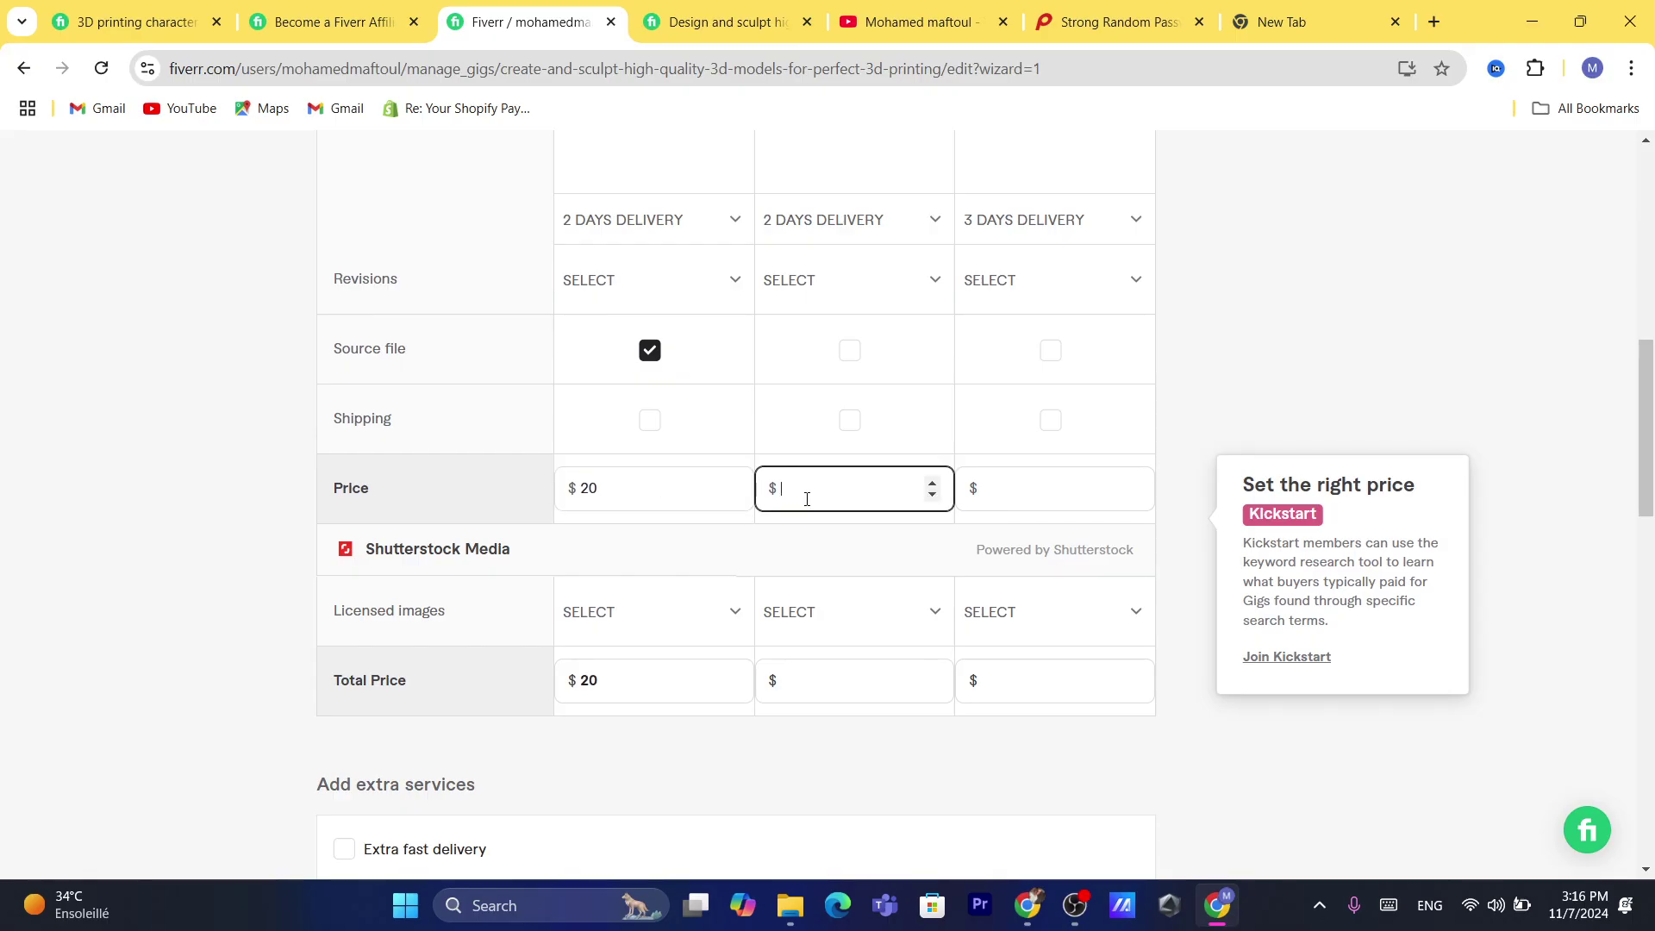
pyautogui.write('40')
pyautogui.click(1038, 477)
pyautogui.write('90')
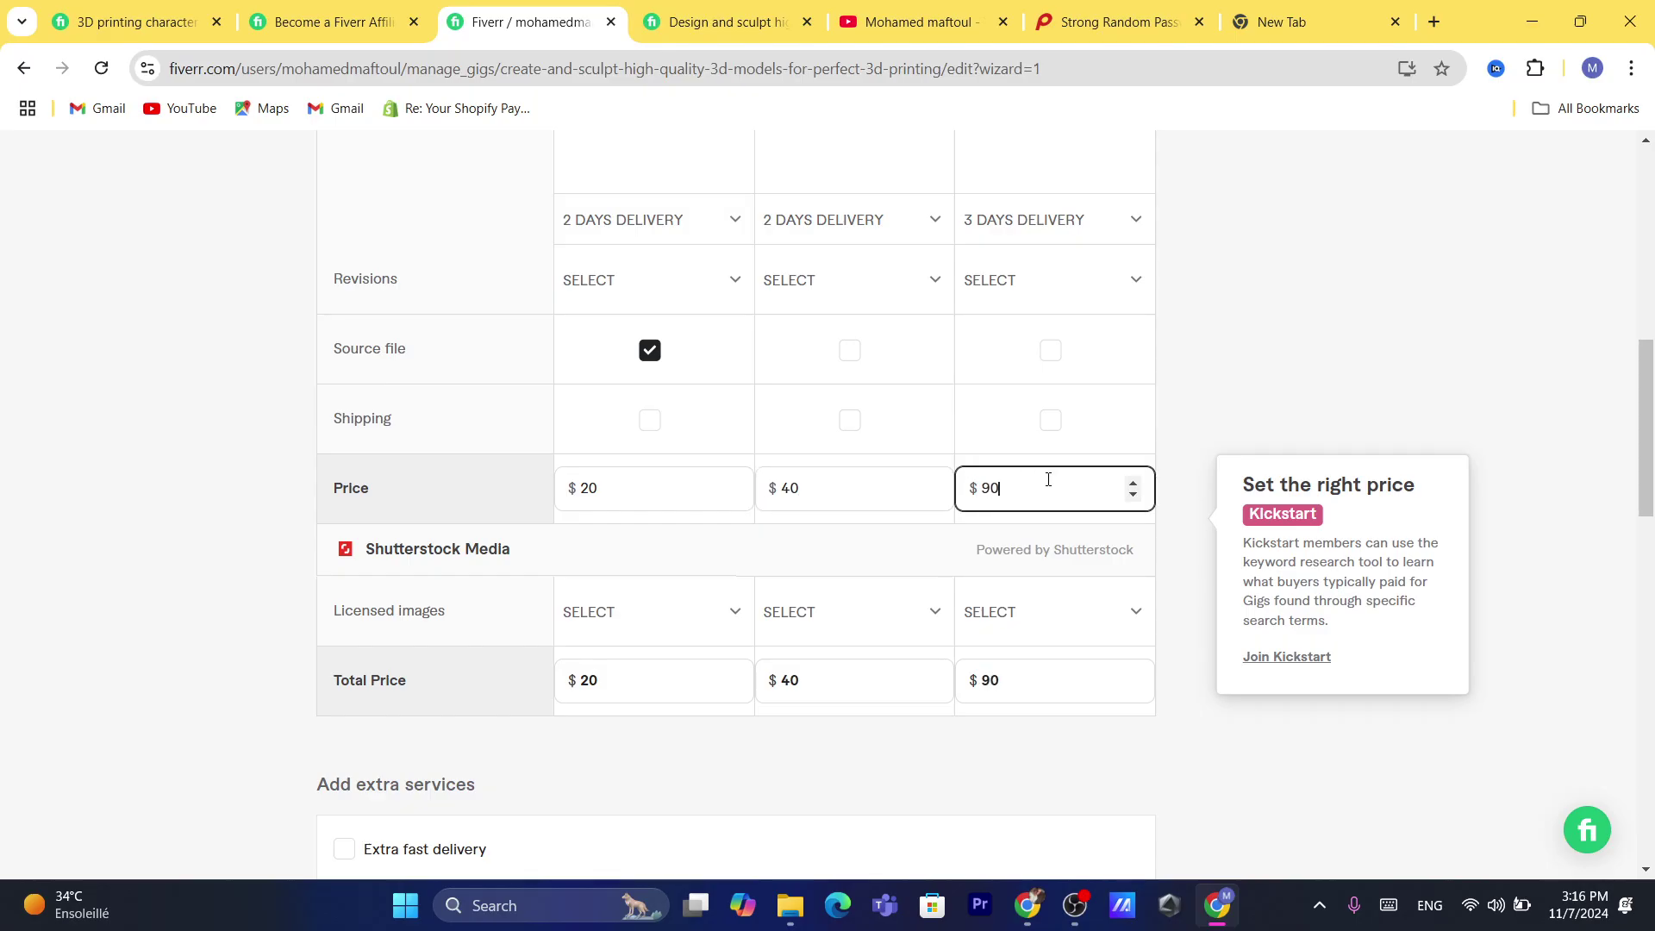
pyautogui.moveTo(1646, 414); pyautogui.dragTo(1651, 493)
pyautogui.scroll(1, 1651, 493)
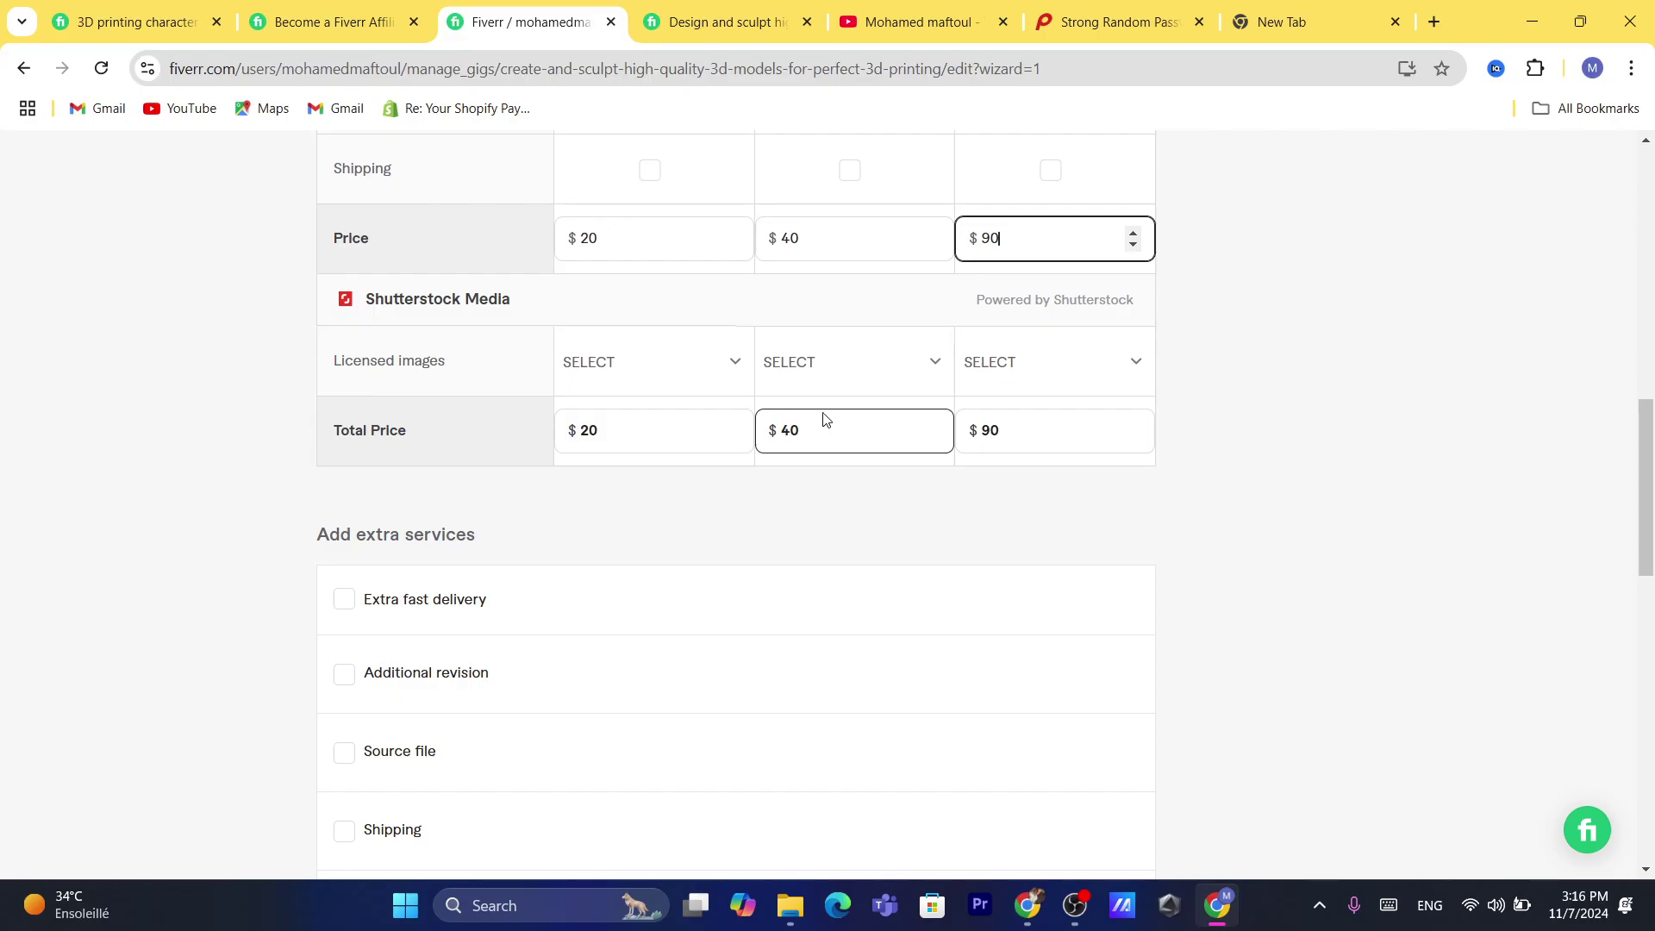
pyautogui.click(806, 241)
pyautogui.doubleClick(805, 241)
pyautogui.write('60')
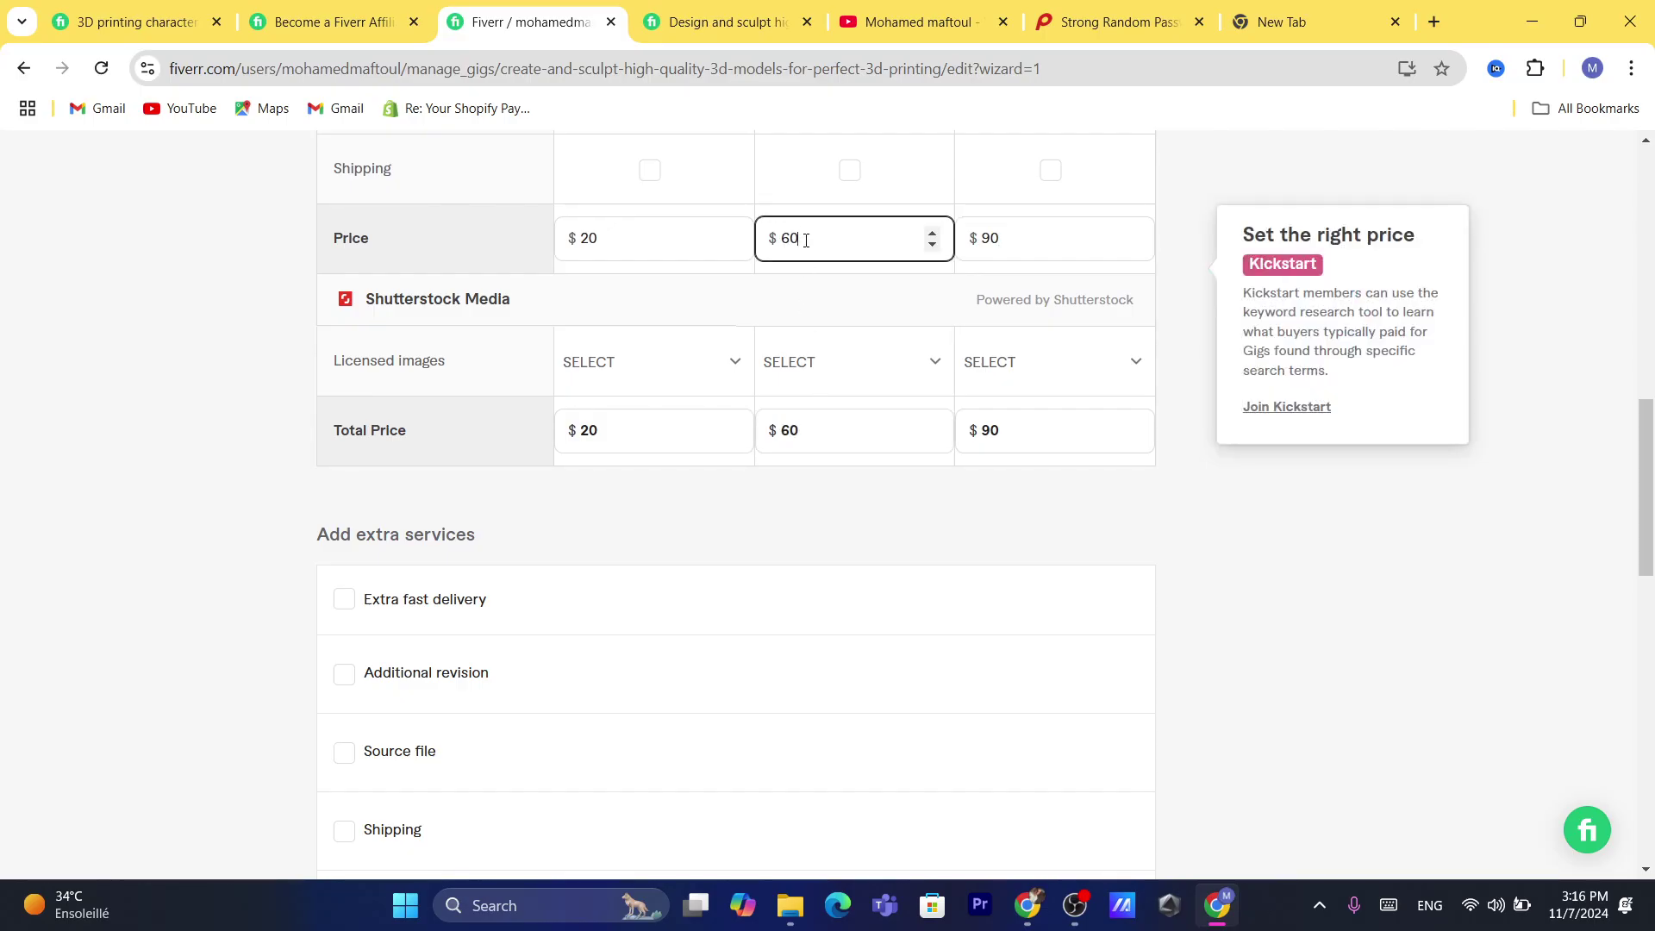
# Step: Set Licensed images to 2 in all three packages
pyautogui.scroll(5, 1635, 366)
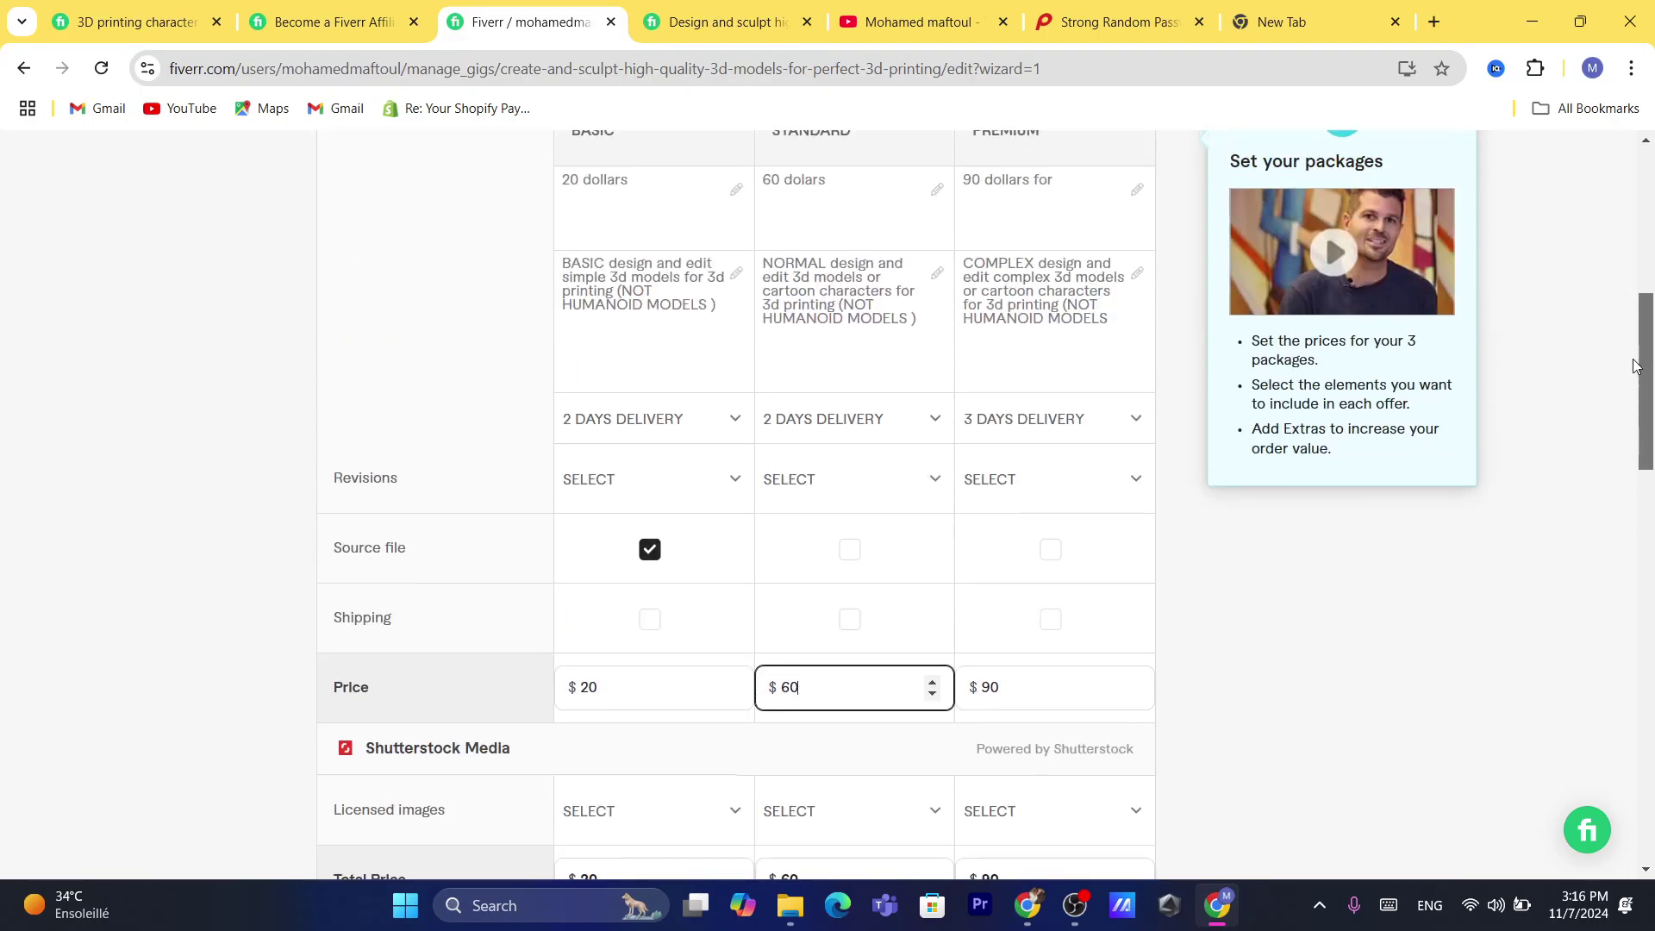
pyautogui.scroll(-3, 1635, 365)
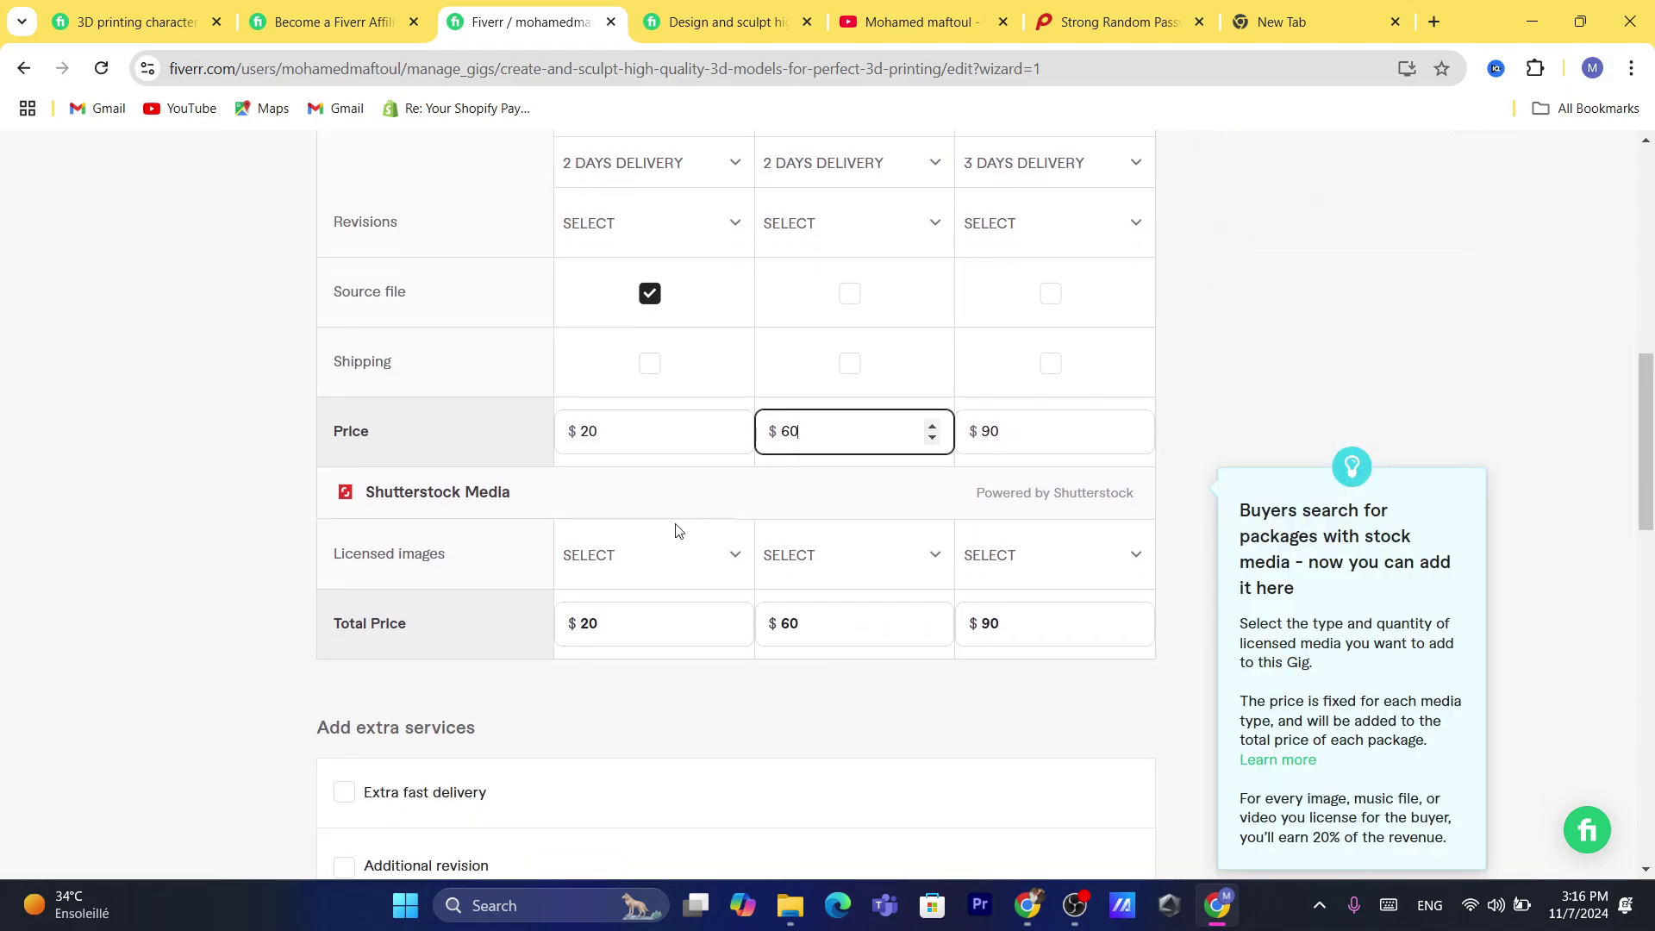
pyautogui.click(652, 563)
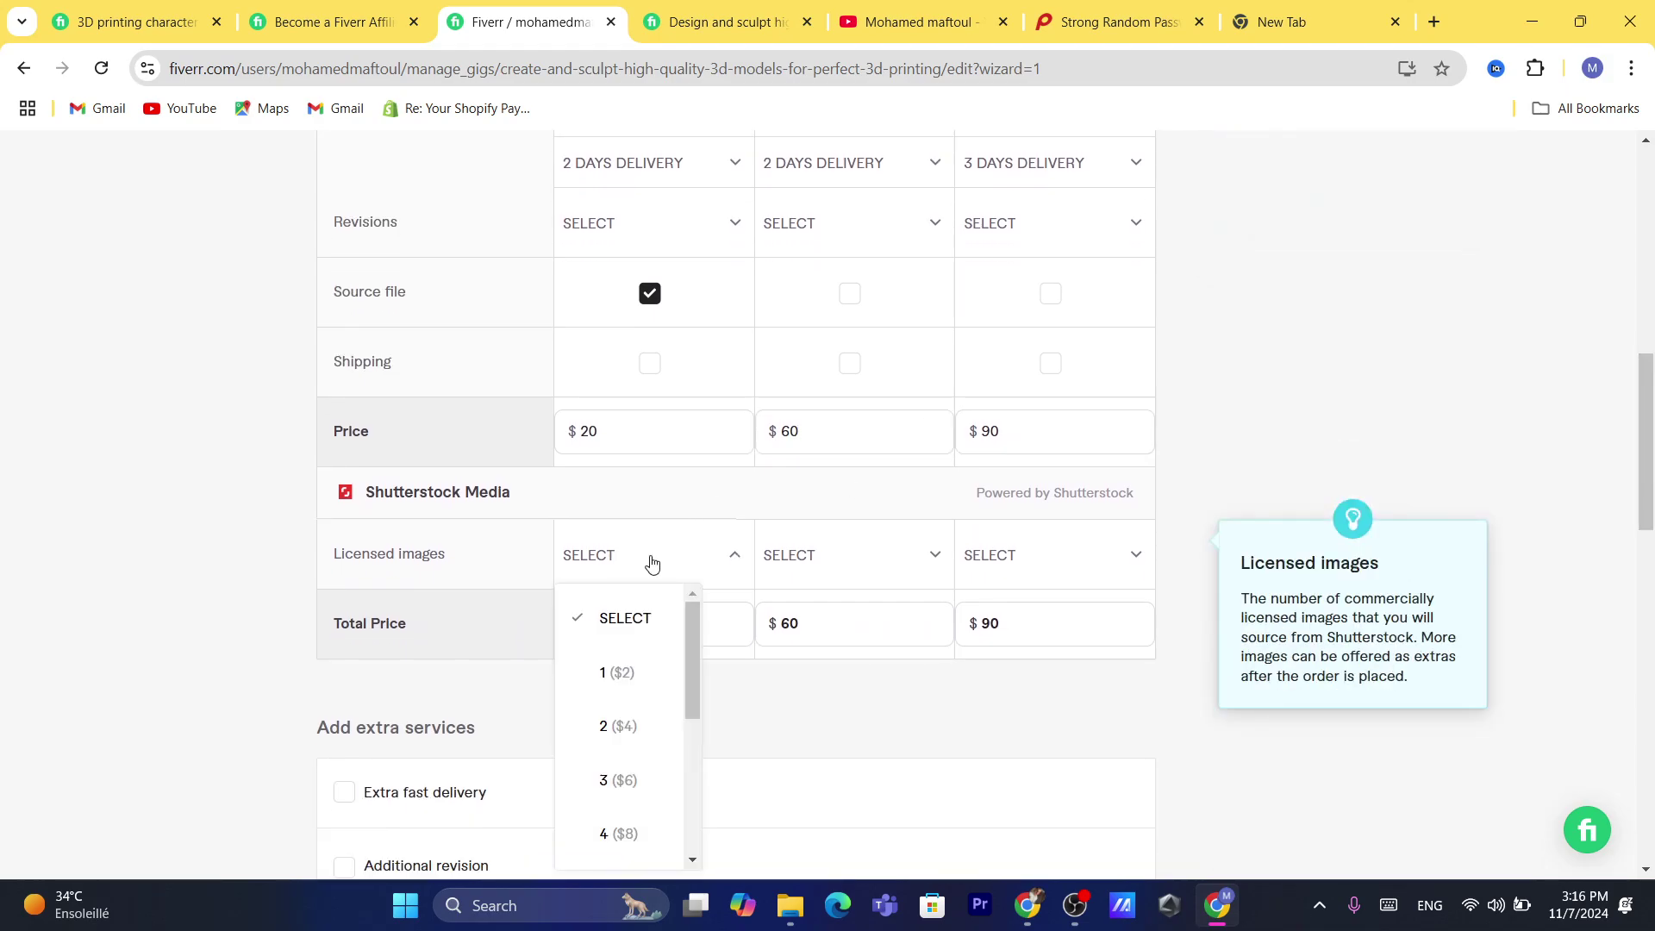
pyautogui.click(633, 747)
pyautogui.click(835, 569)
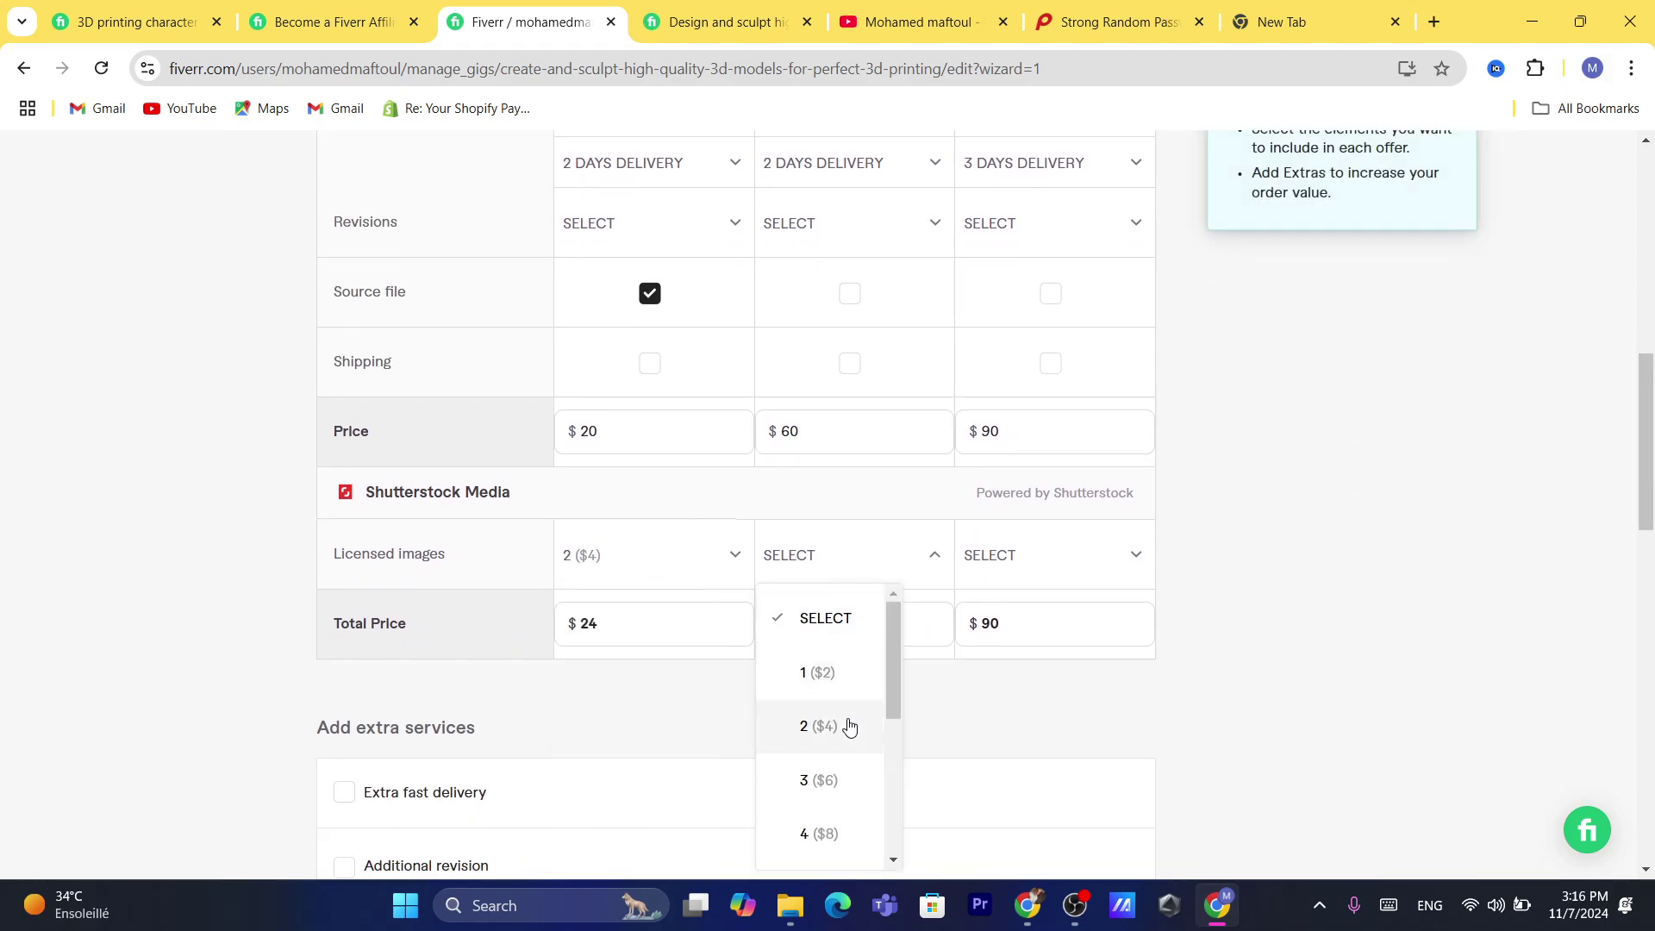
pyautogui.click(823, 728)
pyautogui.click(1065, 560)
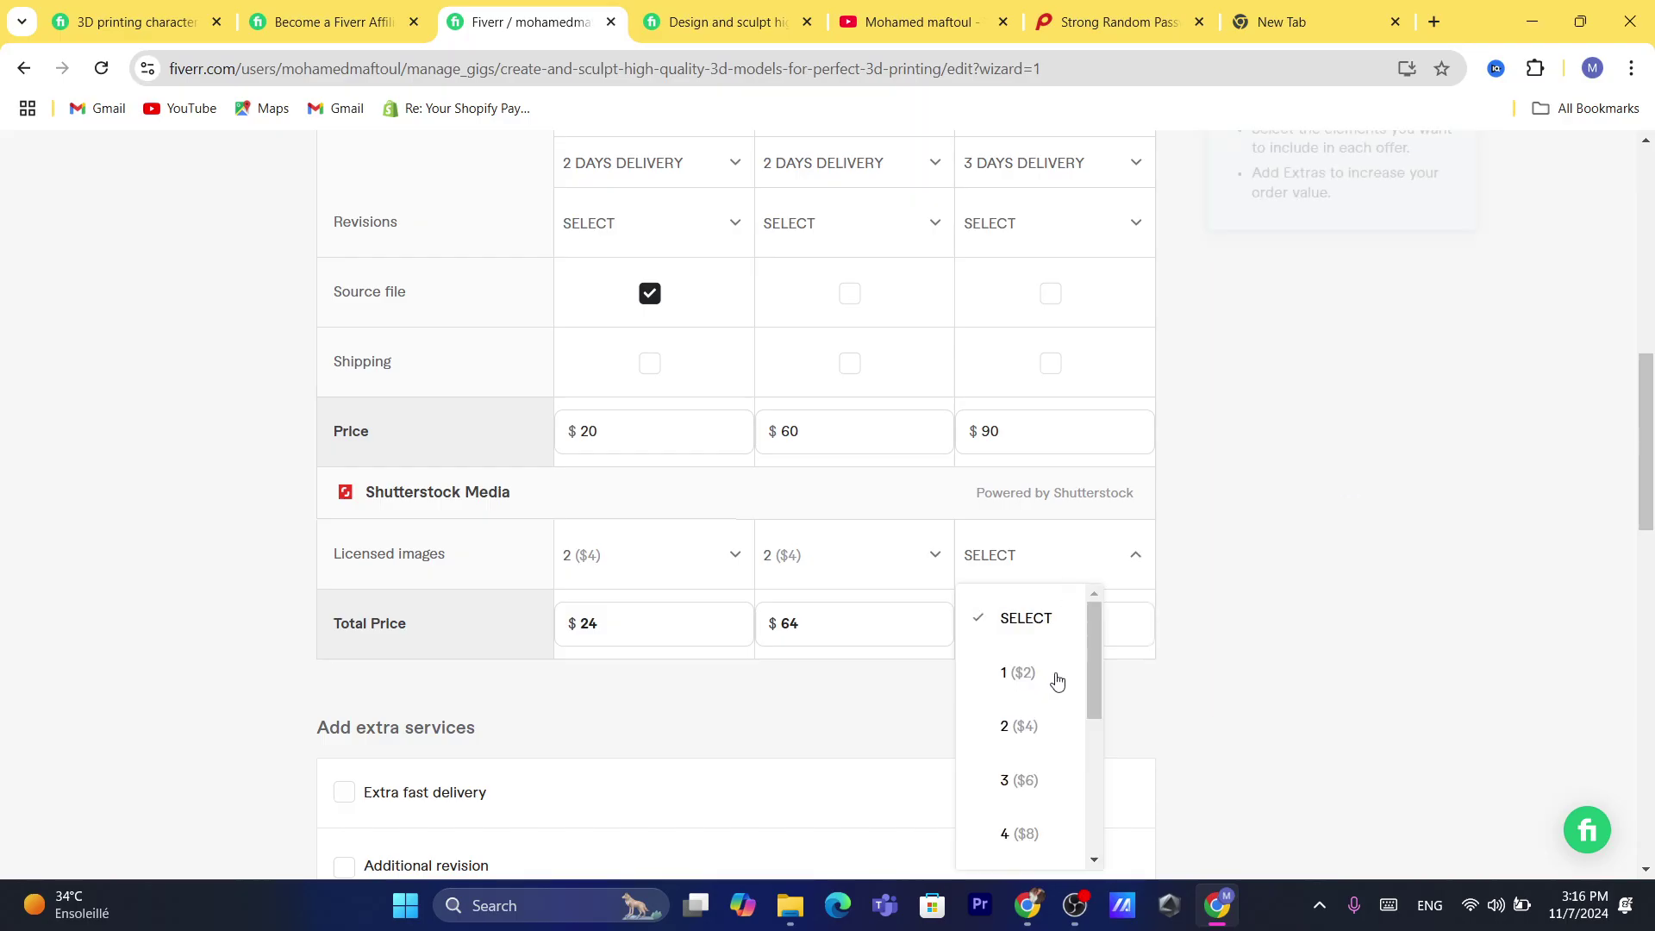
pyautogui.click(1035, 731)
# Step: Include source file and shipping in every package and enable Extra fast delivery
pyautogui.scroll(7, 1649, 433)
pyautogui.scroll(-6, 900, 409)
pyautogui.click(852, 398)
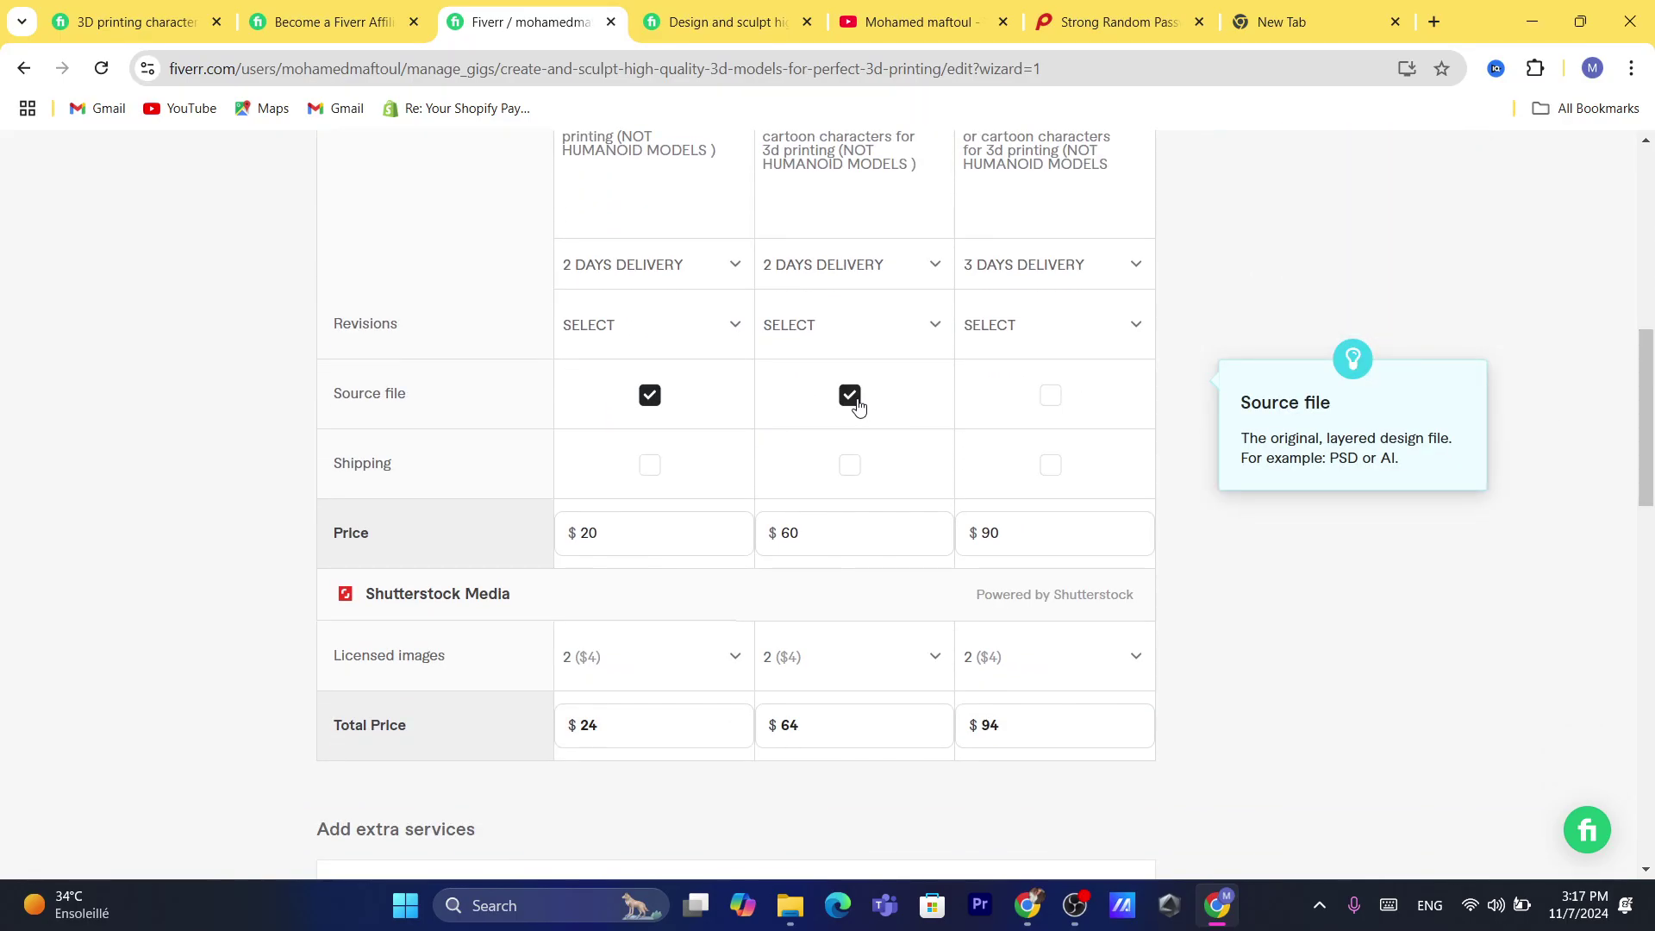
pyautogui.click(1051, 398)
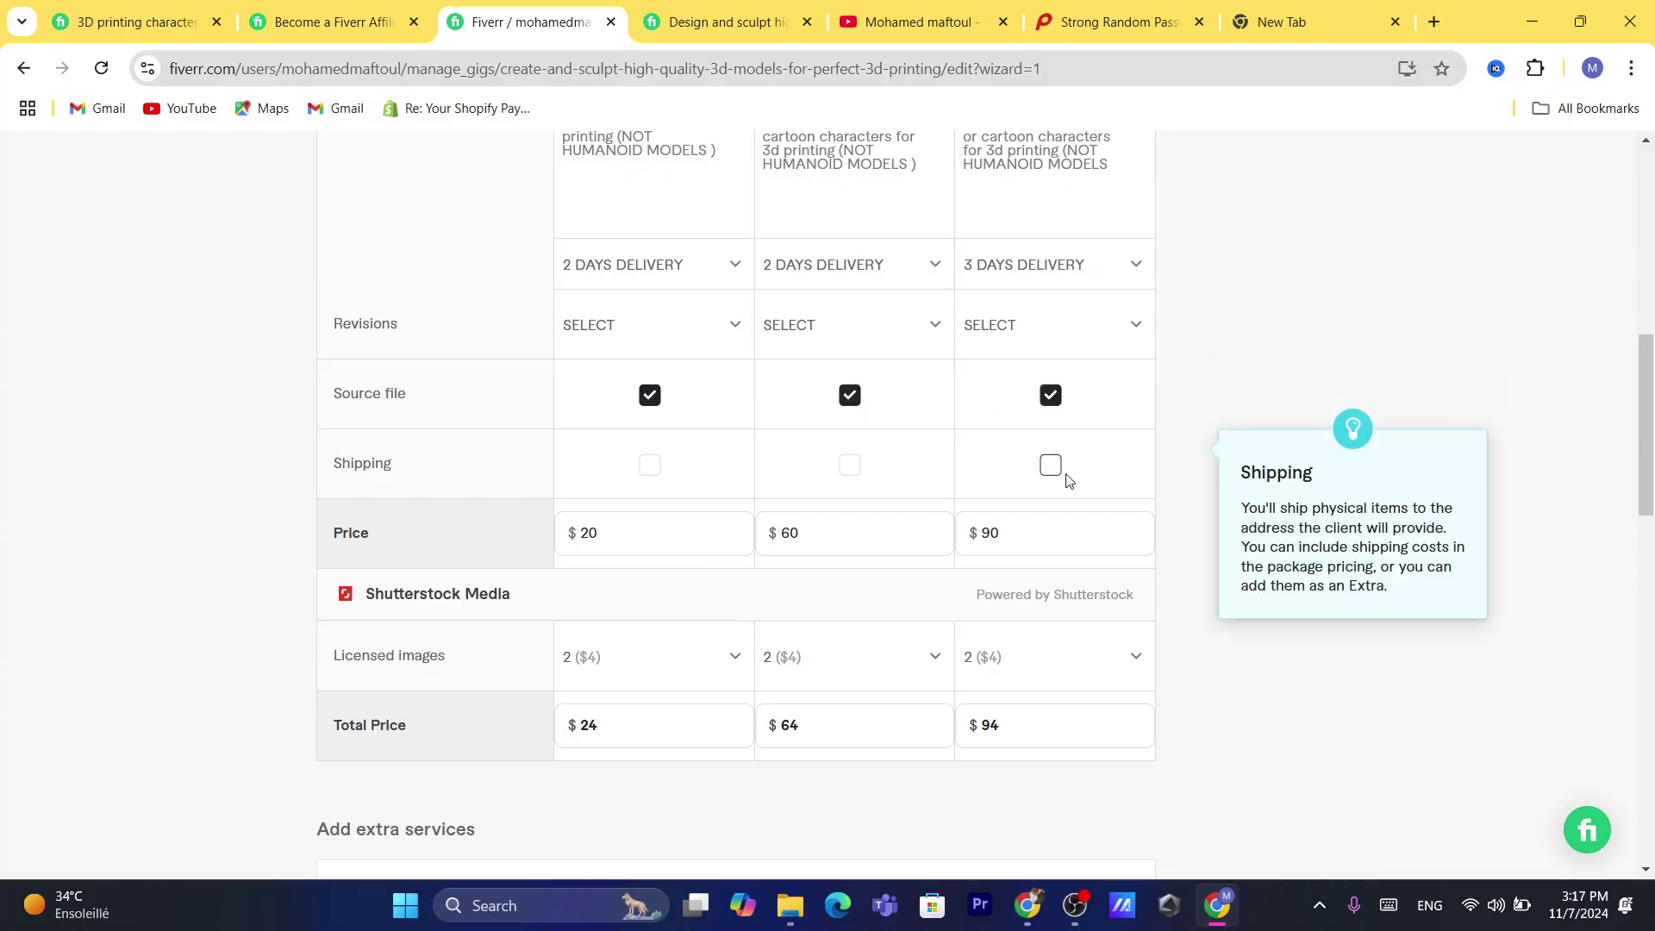
pyautogui.click(1050, 466)
pyautogui.click(849, 470)
pyautogui.click(649, 465)
pyautogui.moveTo(1646, 427); pyautogui.dragTo(1652, 595)
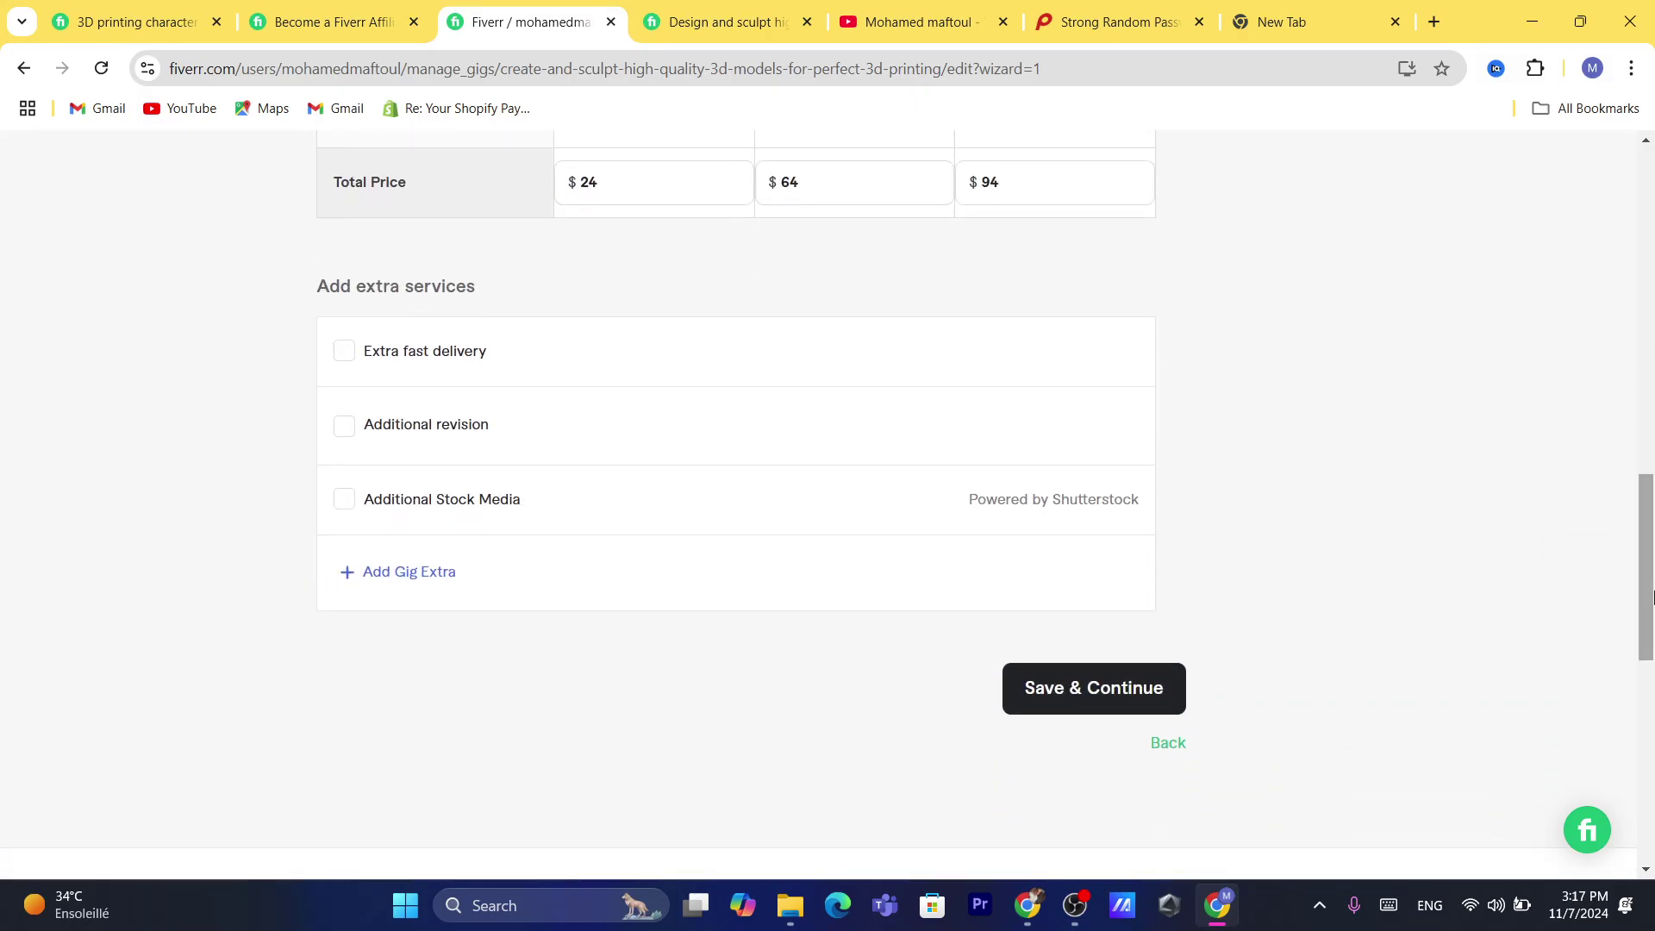
pyautogui.click(373, 358)
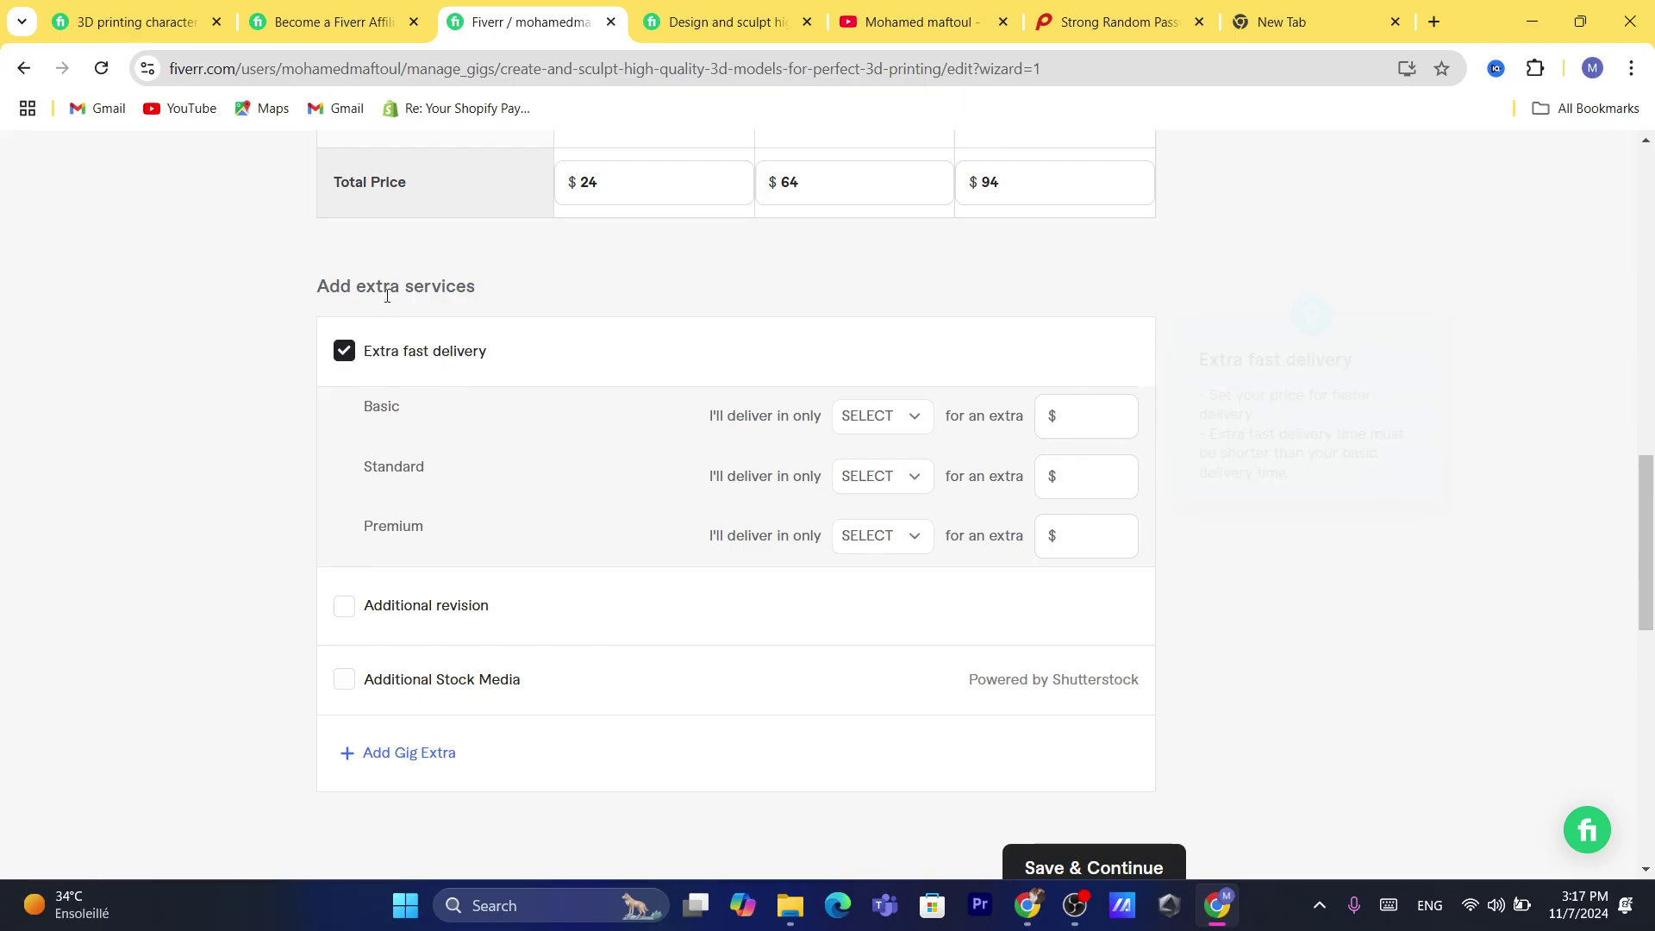
# Step: Set Basic extra fast delivery to 2 days and submit the pricing page with Save & Continue
pyautogui.click(866, 418)
pyautogui.click(919, 586)
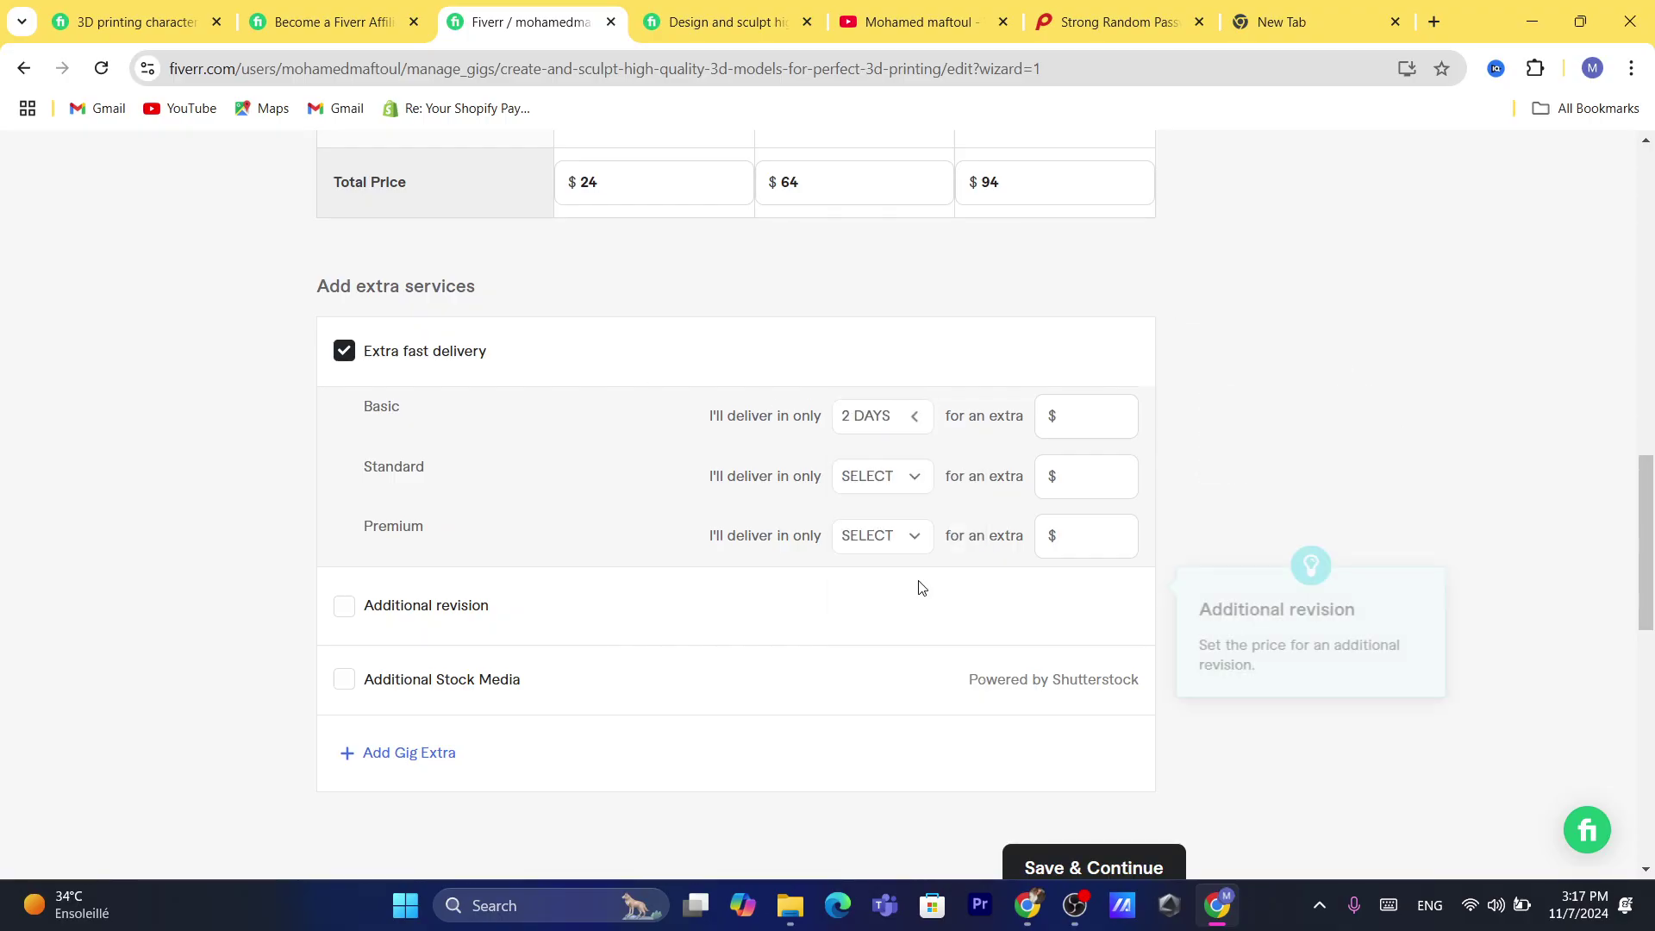
pyautogui.click(1061, 420)
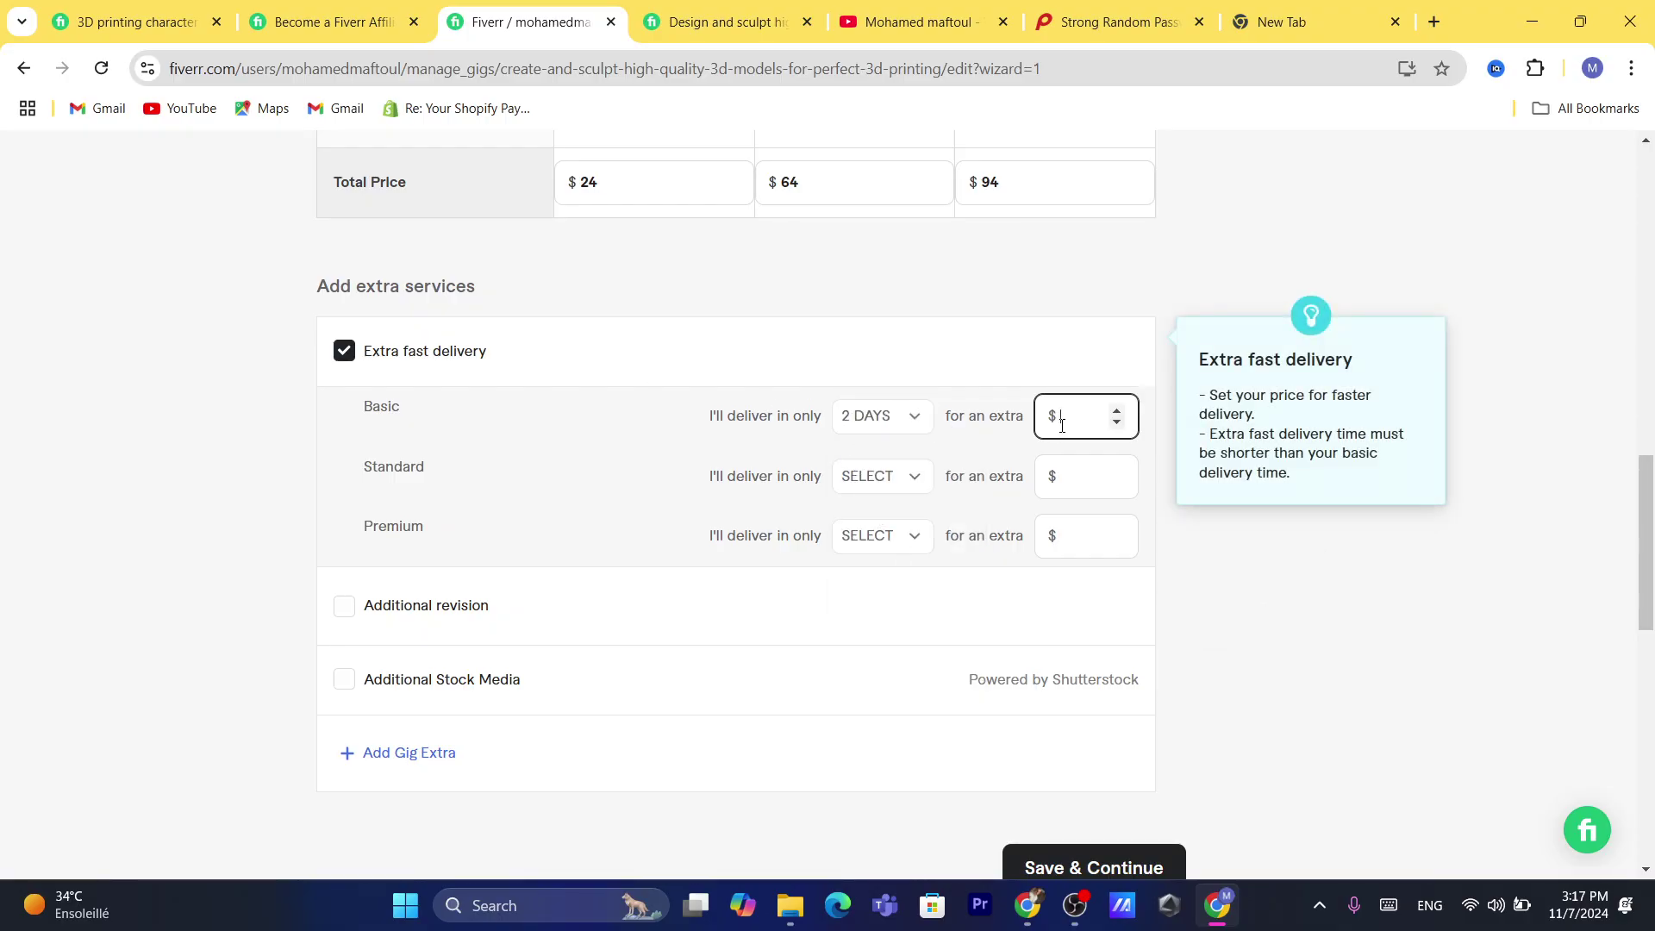
pyautogui.click(465, 362)
pyautogui.click(1116, 868)
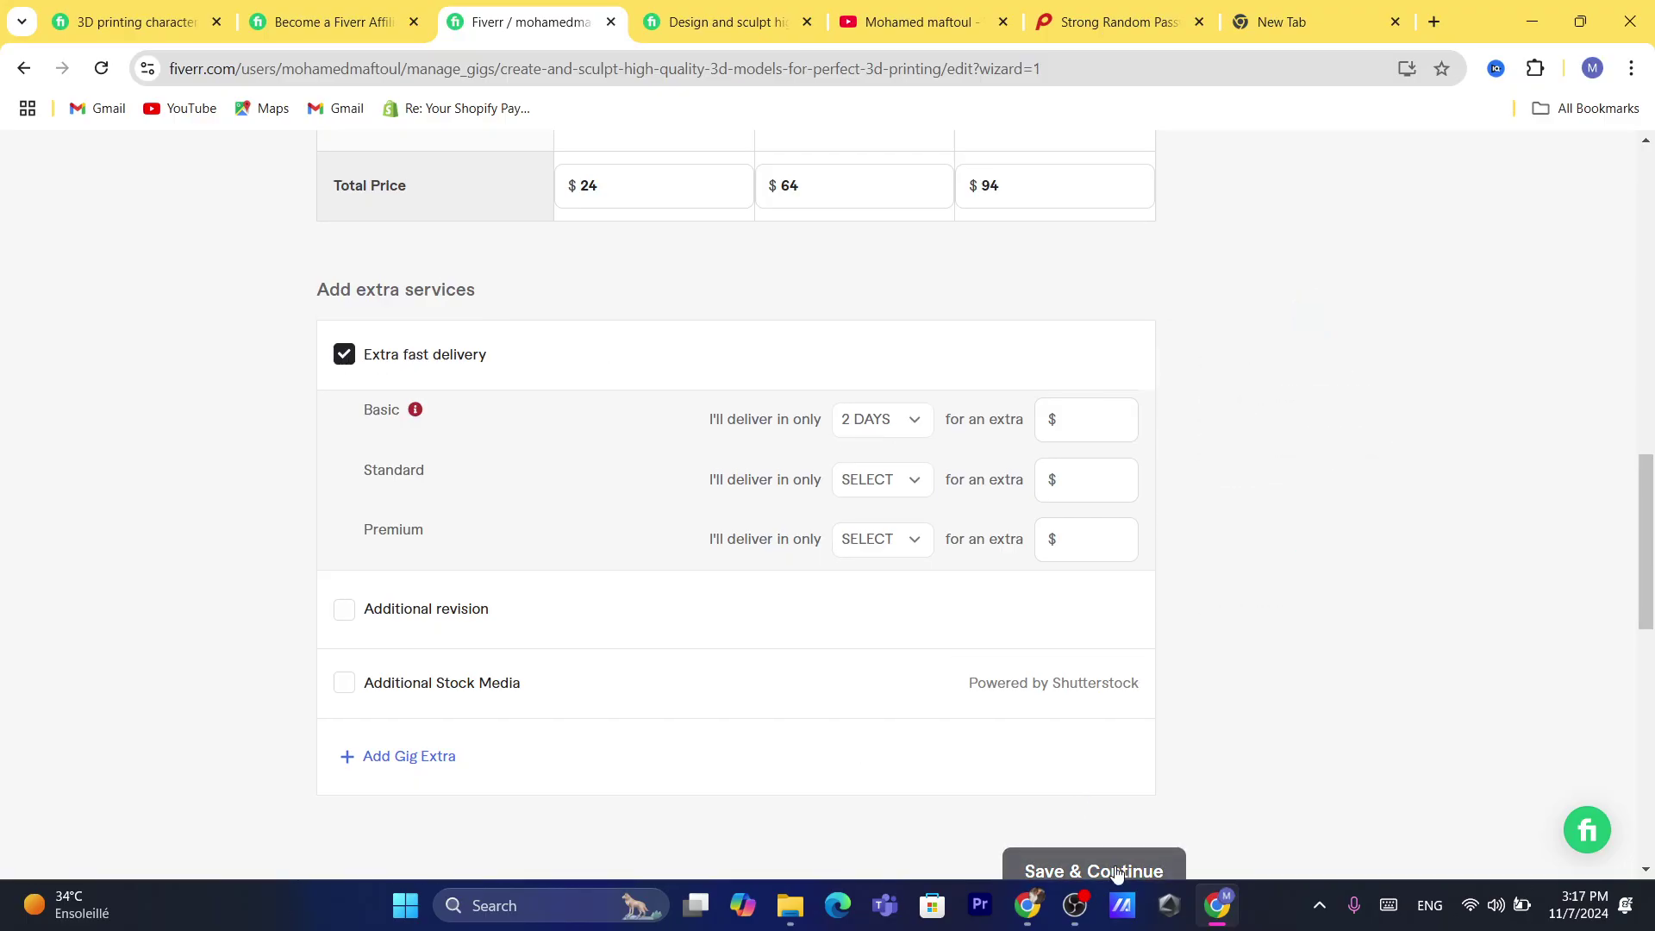
# Step: Change the Basic price to $21 and the Standard price to $71
pyautogui.click(1002, 503)
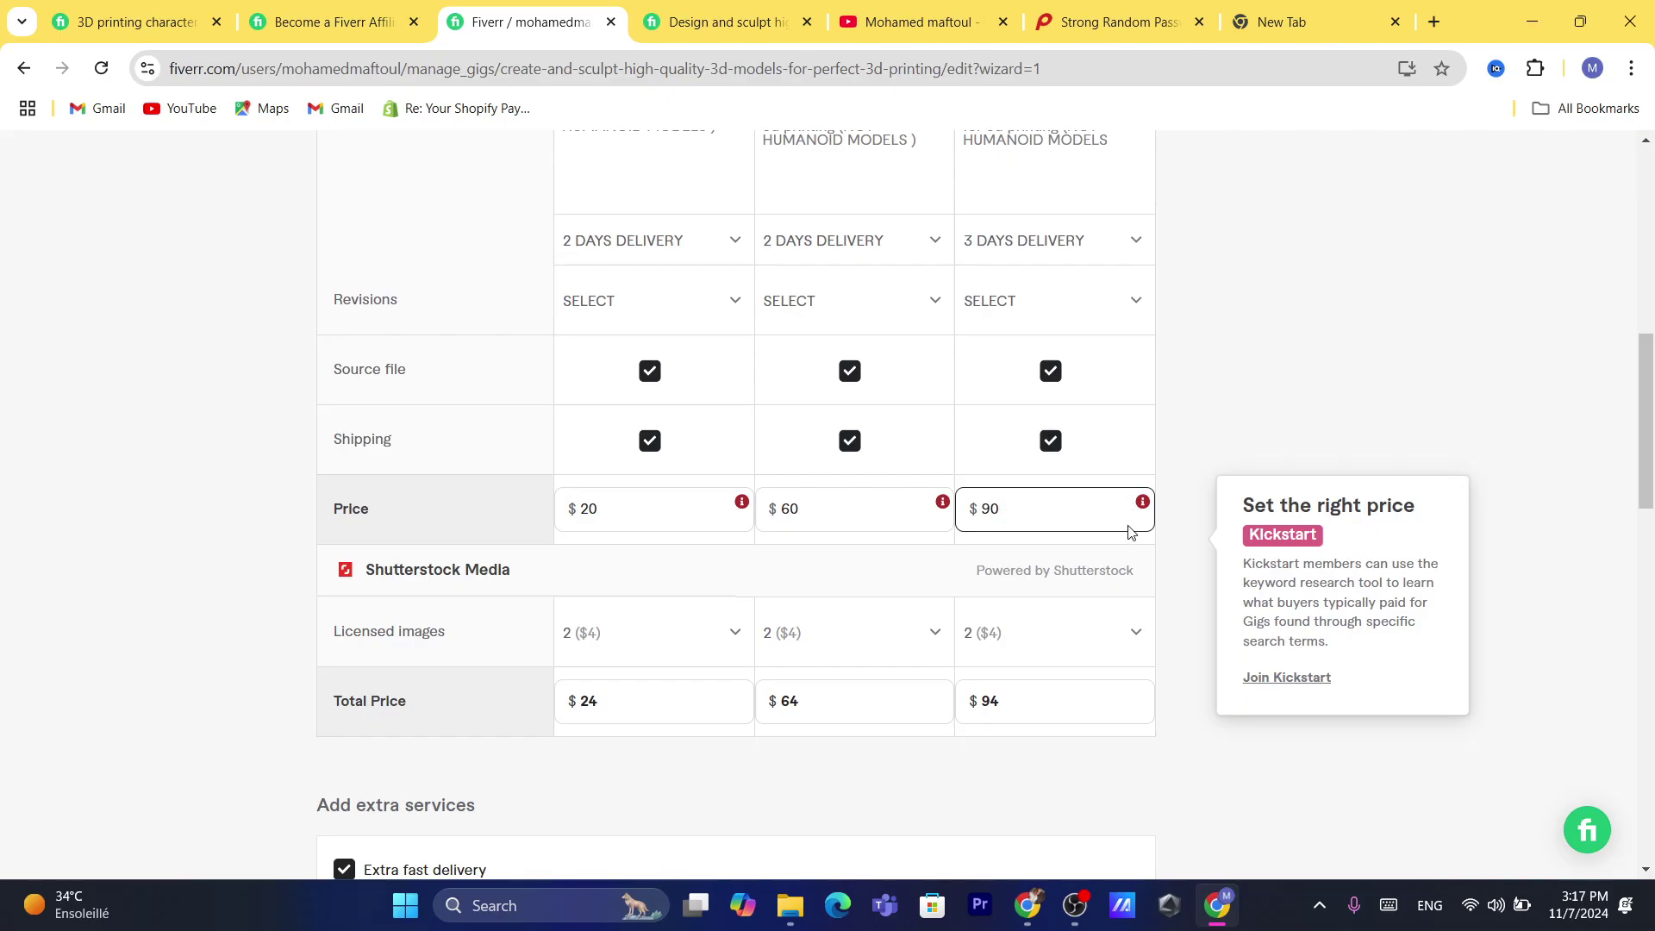
pyautogui.moveTo(746, 505)
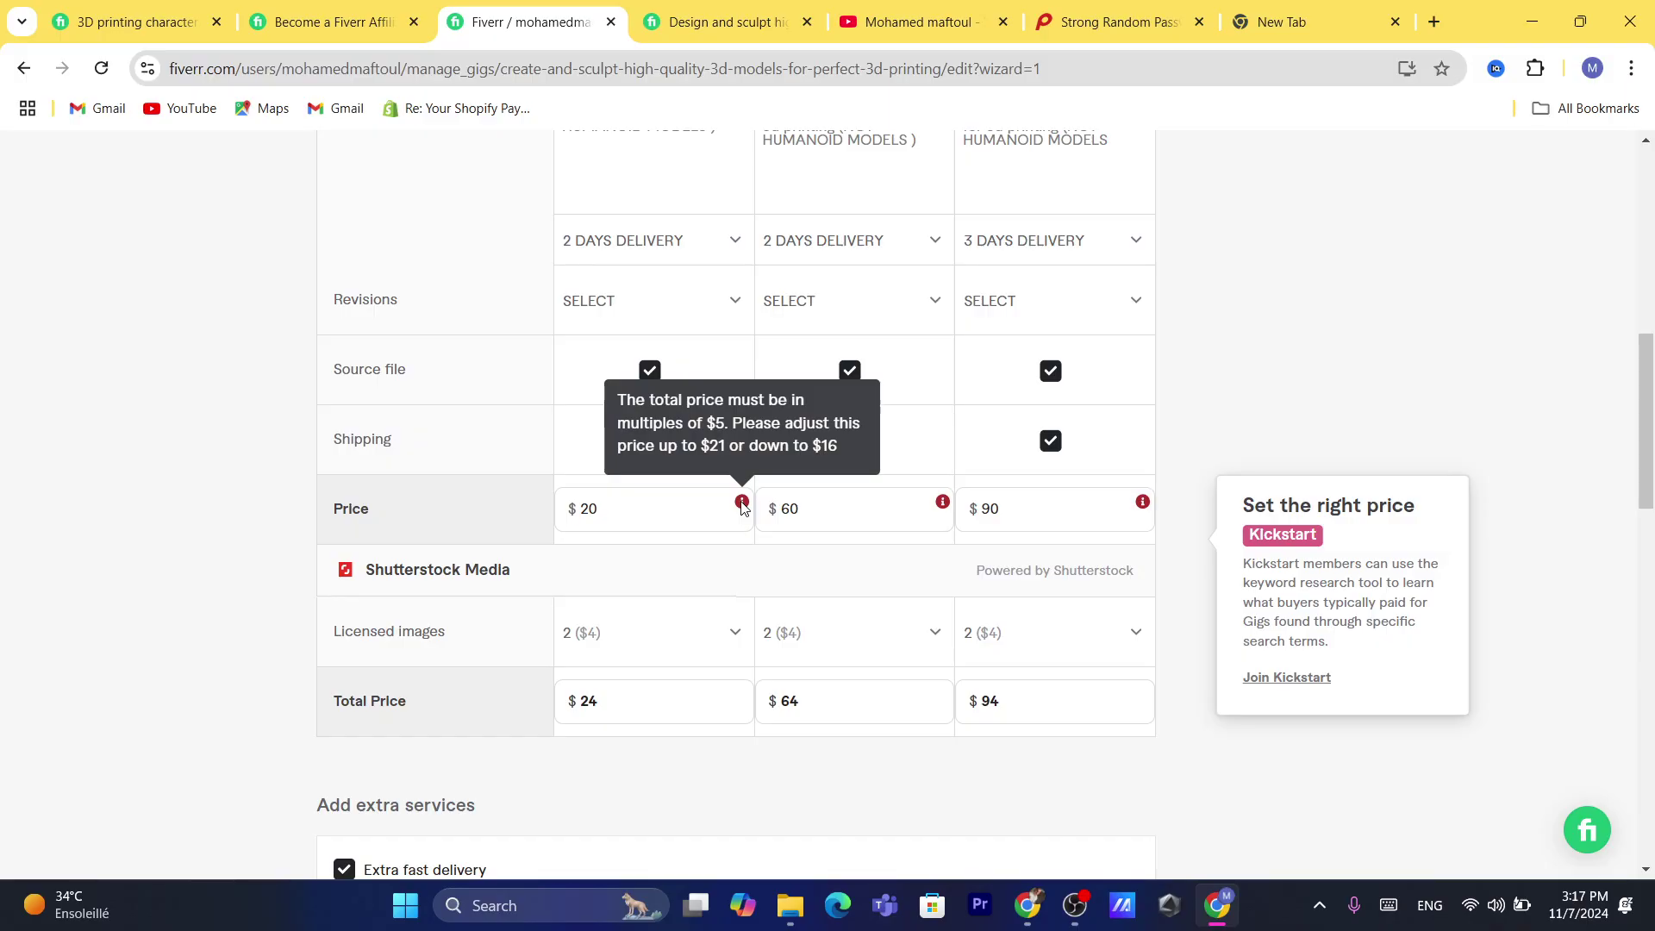
pyautogui.doubleClick(629, 506)
pyautogui.write('21')
pyautogui.click(823, 504)
pyautogui.press('BackSpace')
pyautogui.press('BackSpace')
pyautogui.press('BackSpace')
pyautogui.write('550')
pyautogui.press('BackSpace')
pyautogui.press('BackSpace')
pyautogui.press('BackSpace')
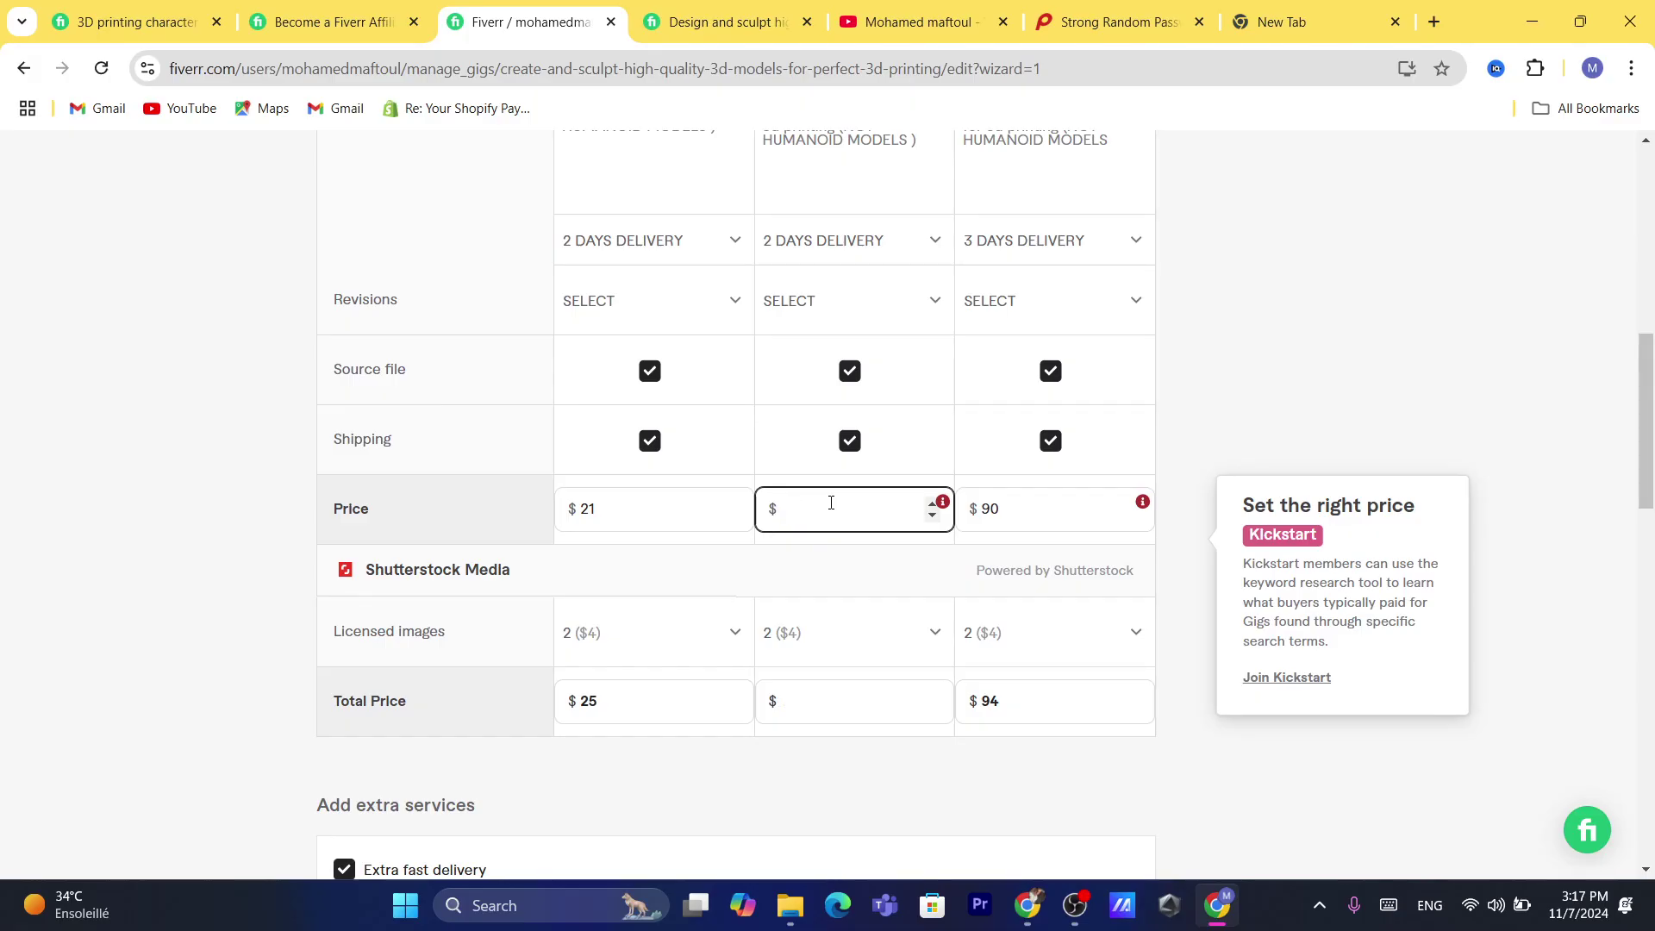
pyautogui.write('60')
pyautogui.write('9')
pyautogui.click(1008, 516)
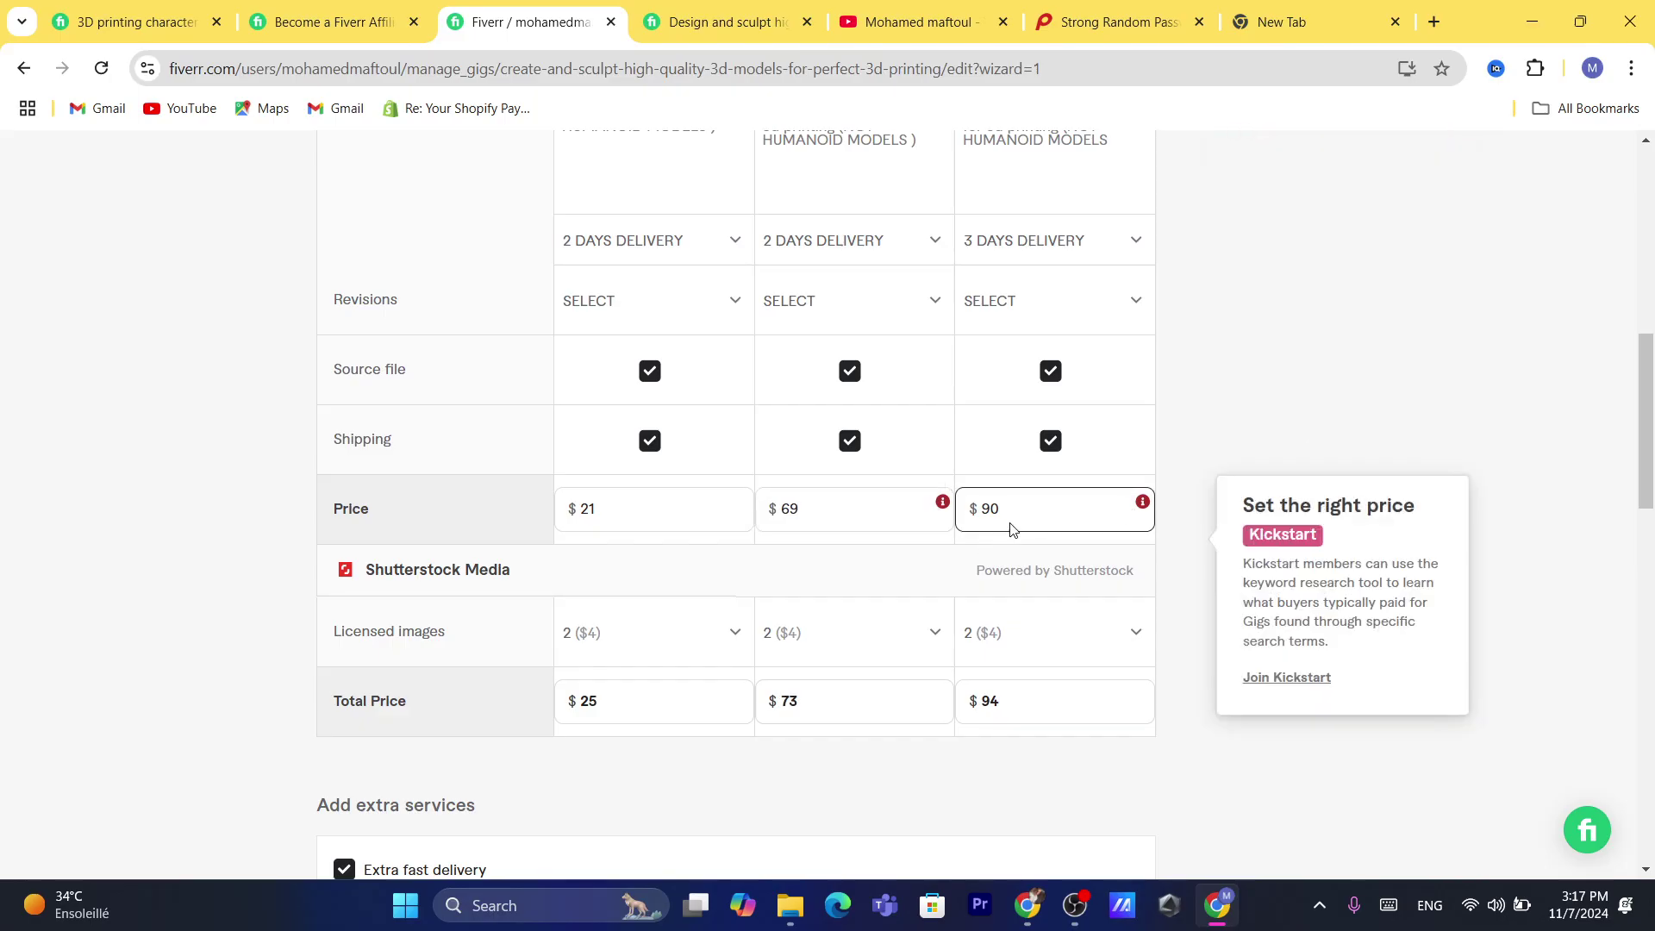
pyautogui.click(948, 506)
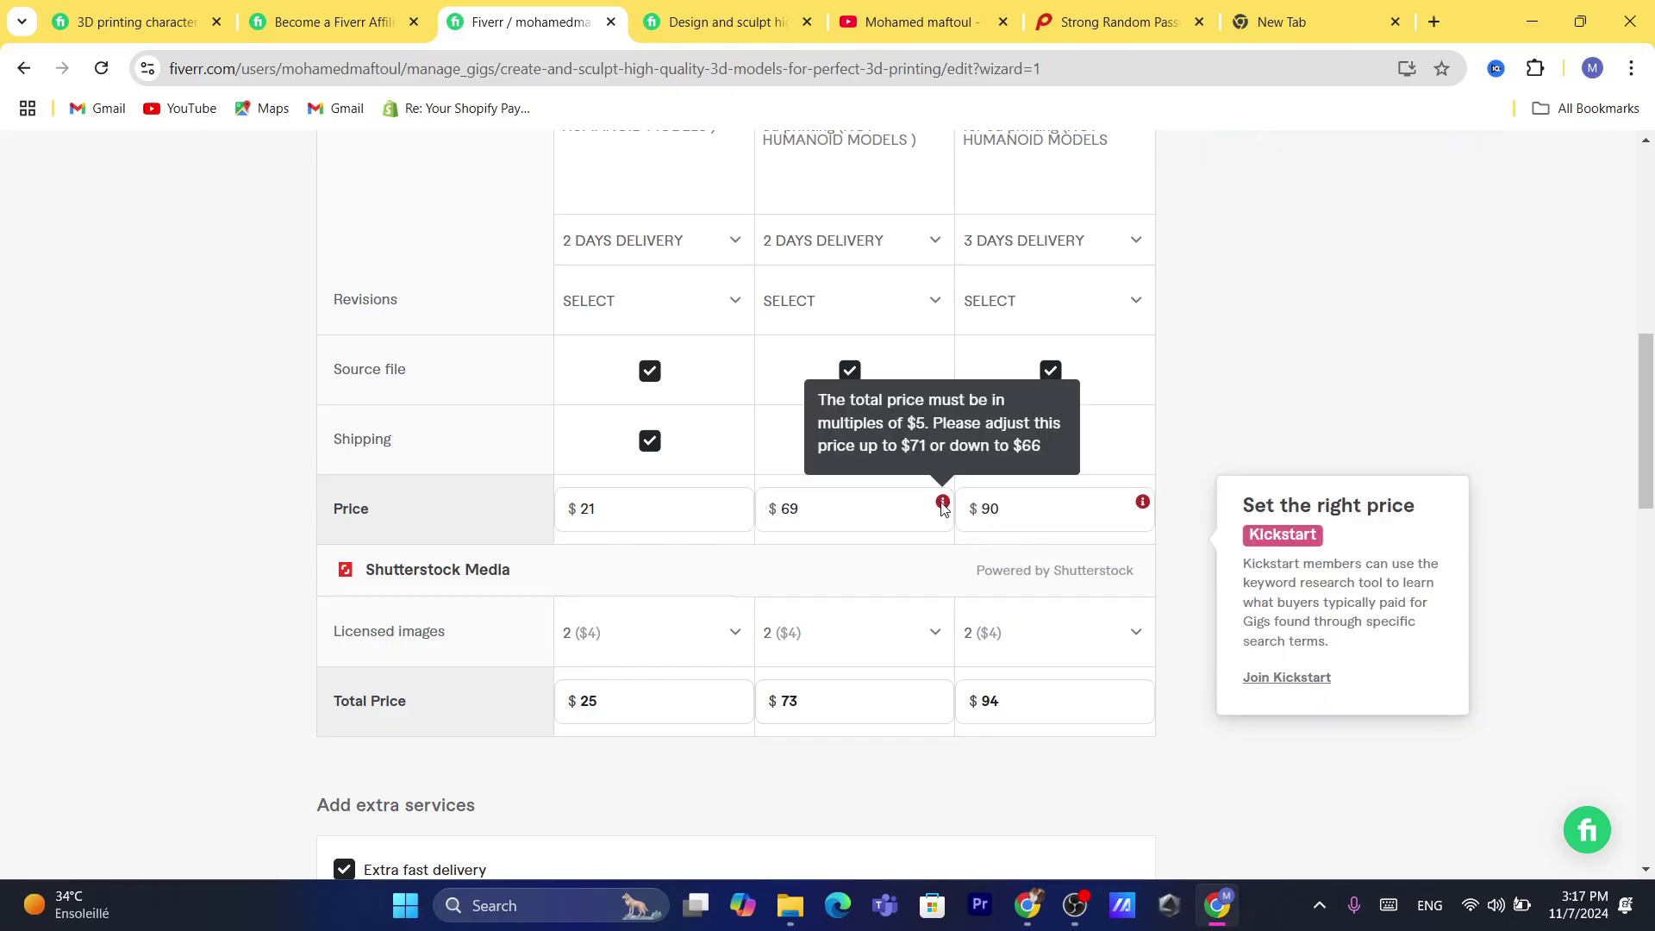
pyautogui.click(865, 506)
pyautogui.hotkey('ctrl', 'a')
pyautogui.press('BackSpace')
pyautogui.write('71')
# Step: Change the Premium price from $90 to $91
pyautogui.click(1017, 509)
pyautogui.click(1146, 505)
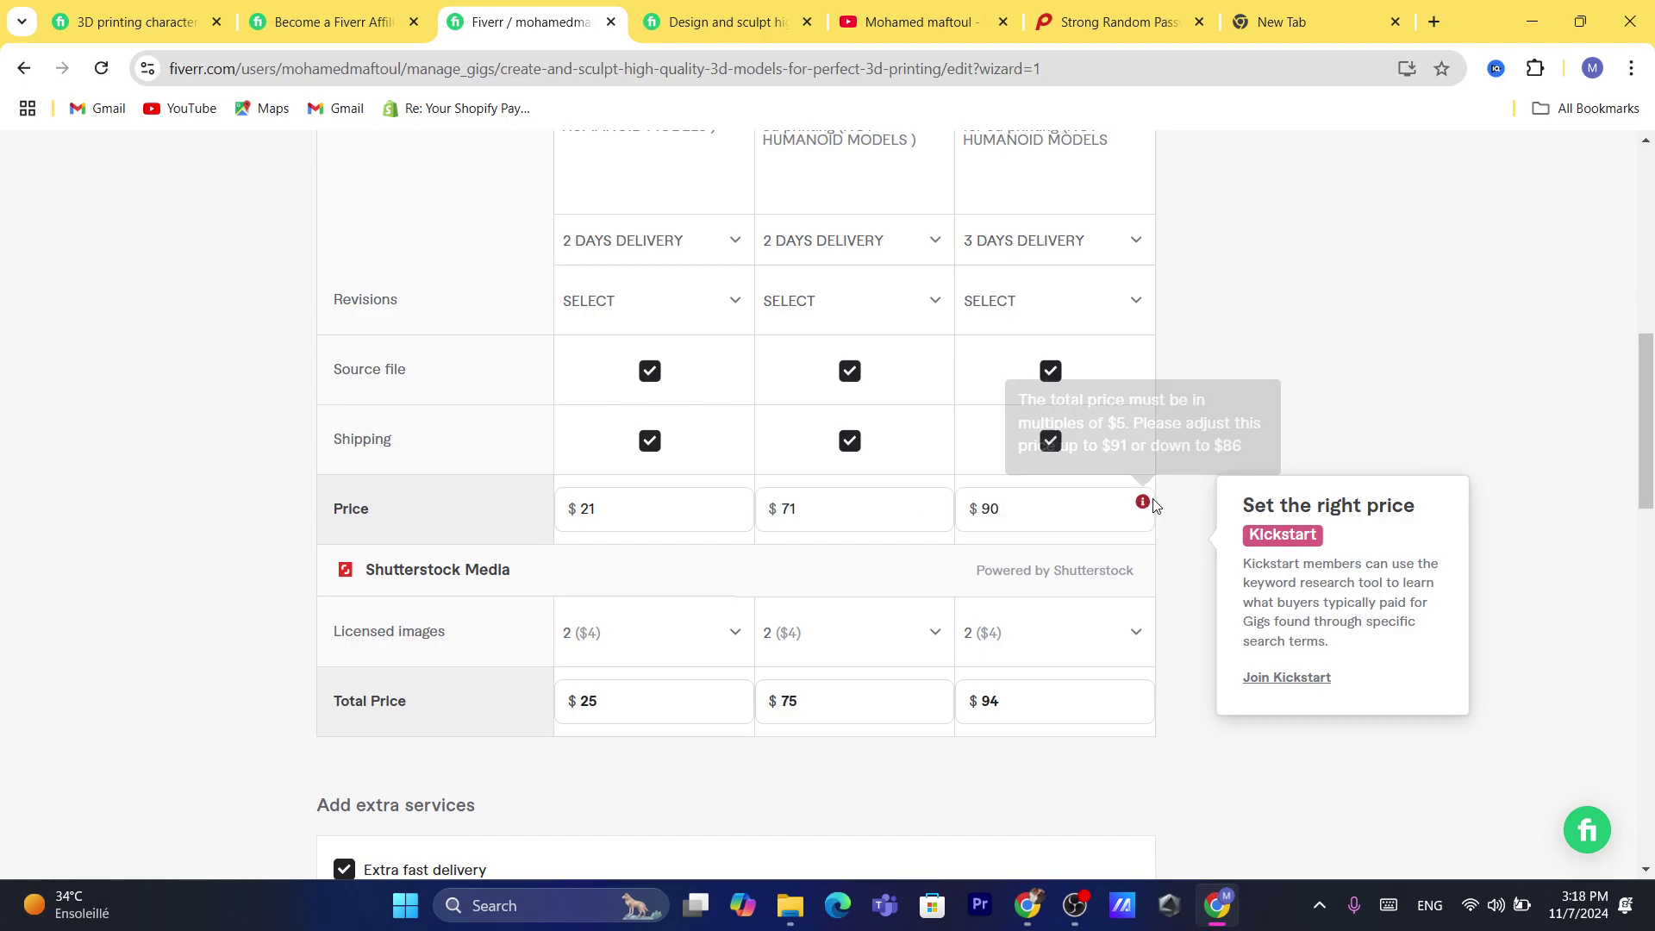
pyautogui.moveTo(1142, 506)
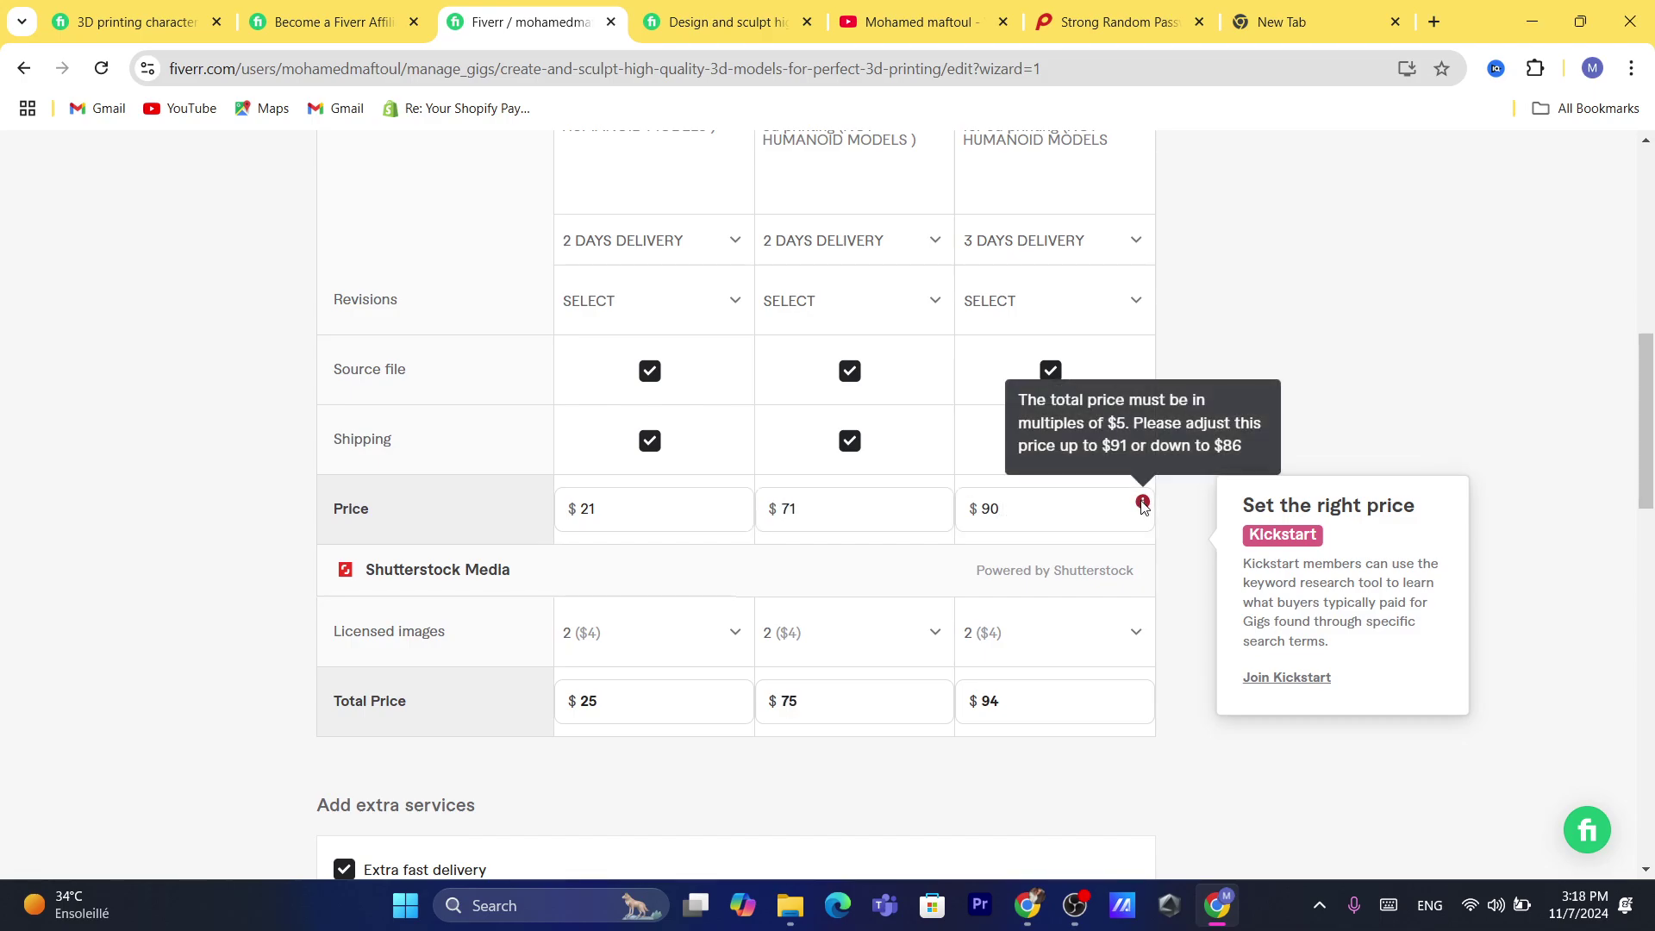
pyautogui.click(1065, 502)
pyautogui.hotkey('ctrl', 'a')
pyautogui.write('91')
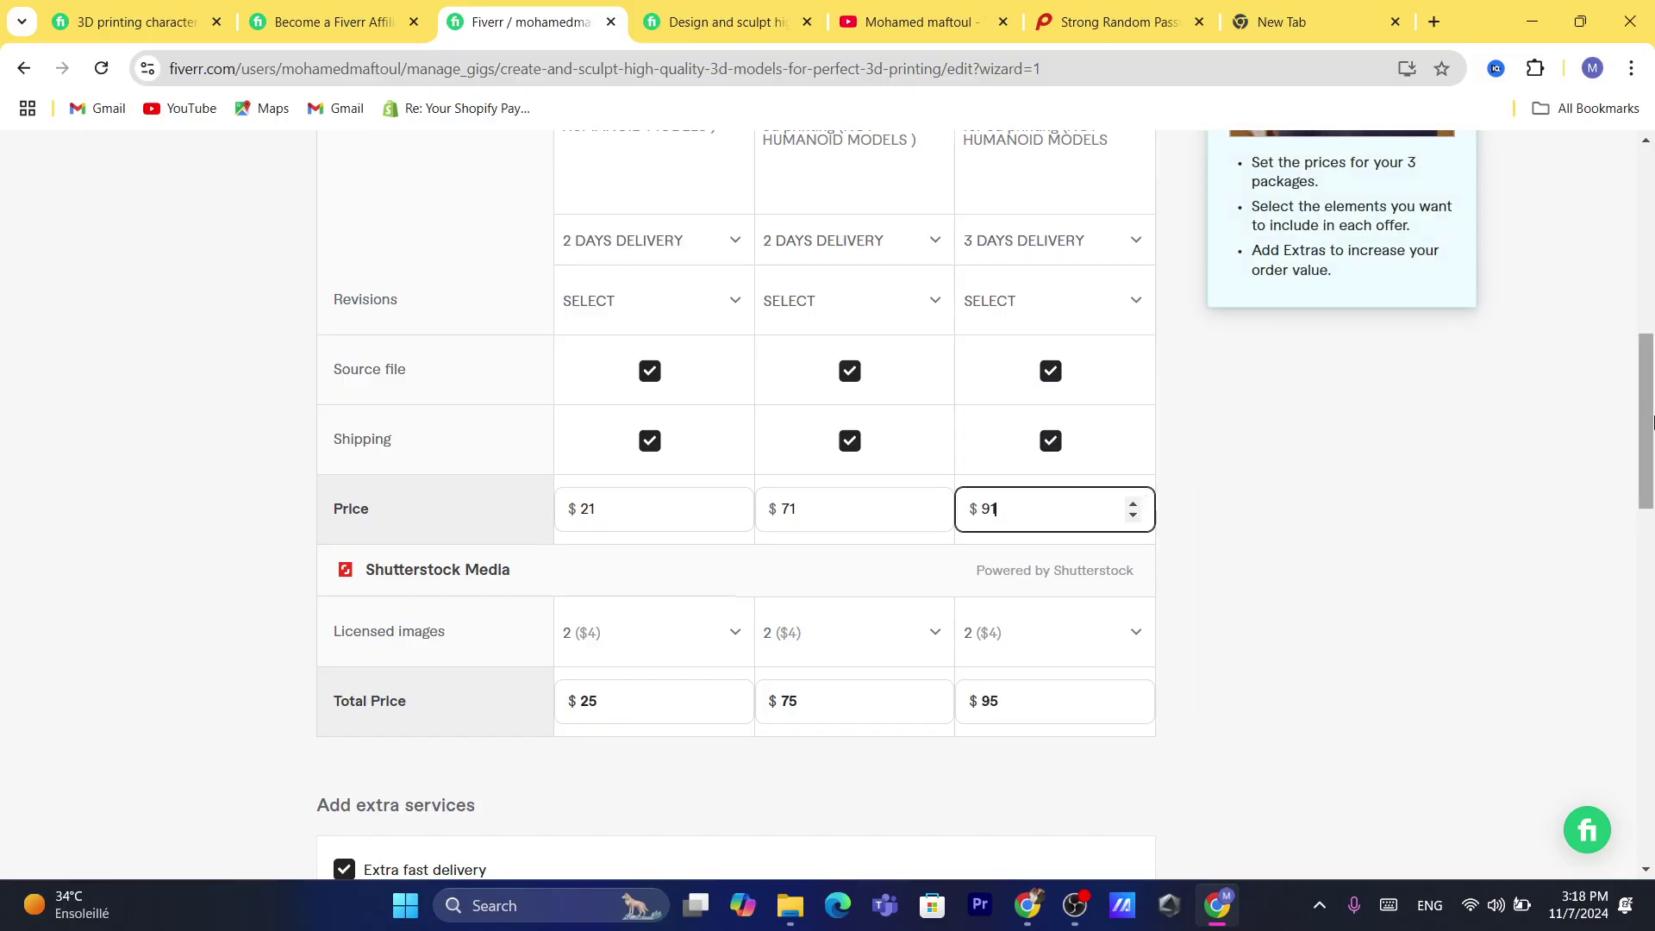
pyautogui.moveTo(1640, 413); pyautogui.dragTo(1637, 595)
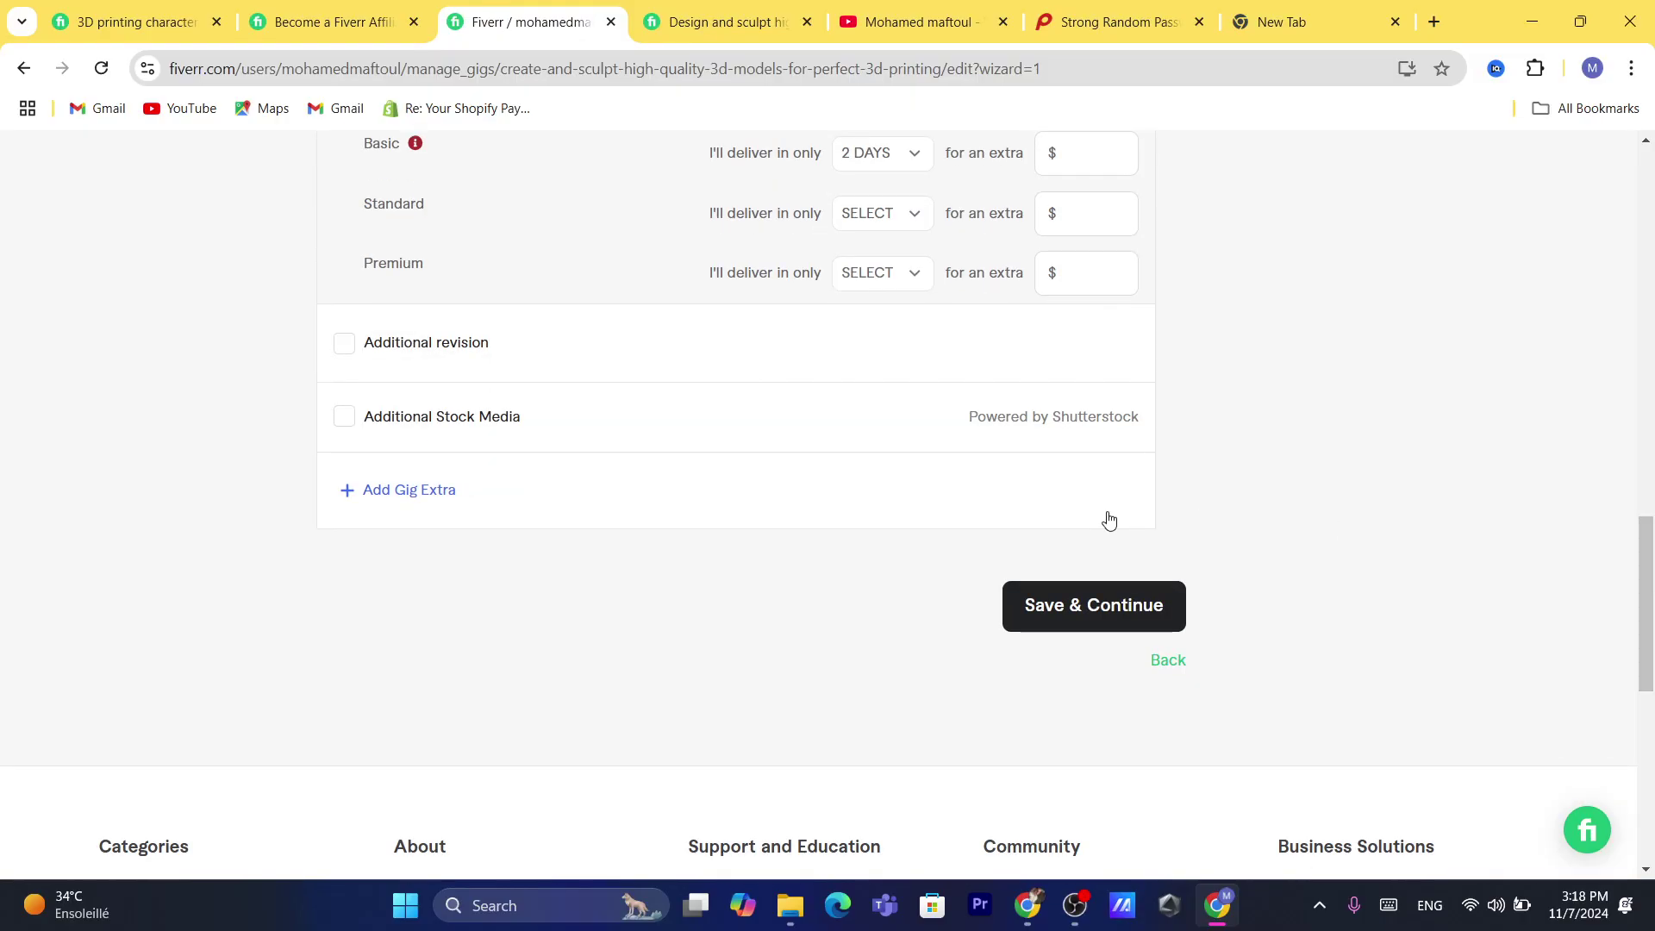
# Step: Enter $11 for Basic extra fast delivery and pick 2 days for Standard, 3 days for Premium
pyautogui.scroll(4, 1115, 617)
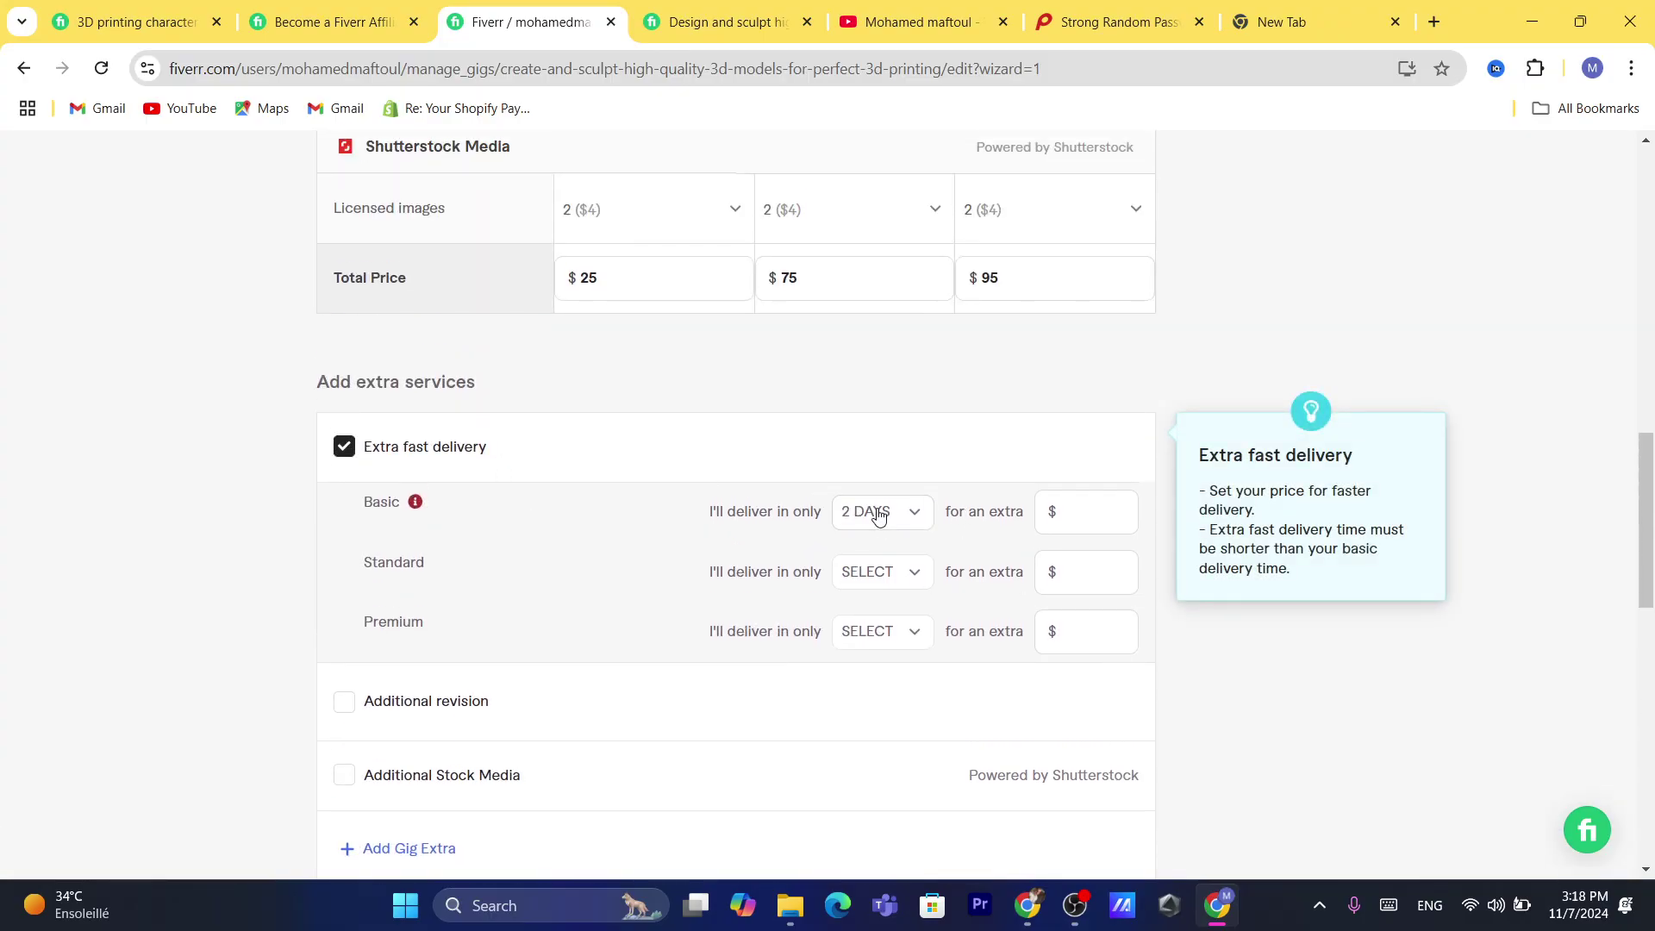
pyautogui.click(1110, 516)
pyautogui.write('11')
pyautogui.click(1071, 462)
pyautogui.click(895, 579)
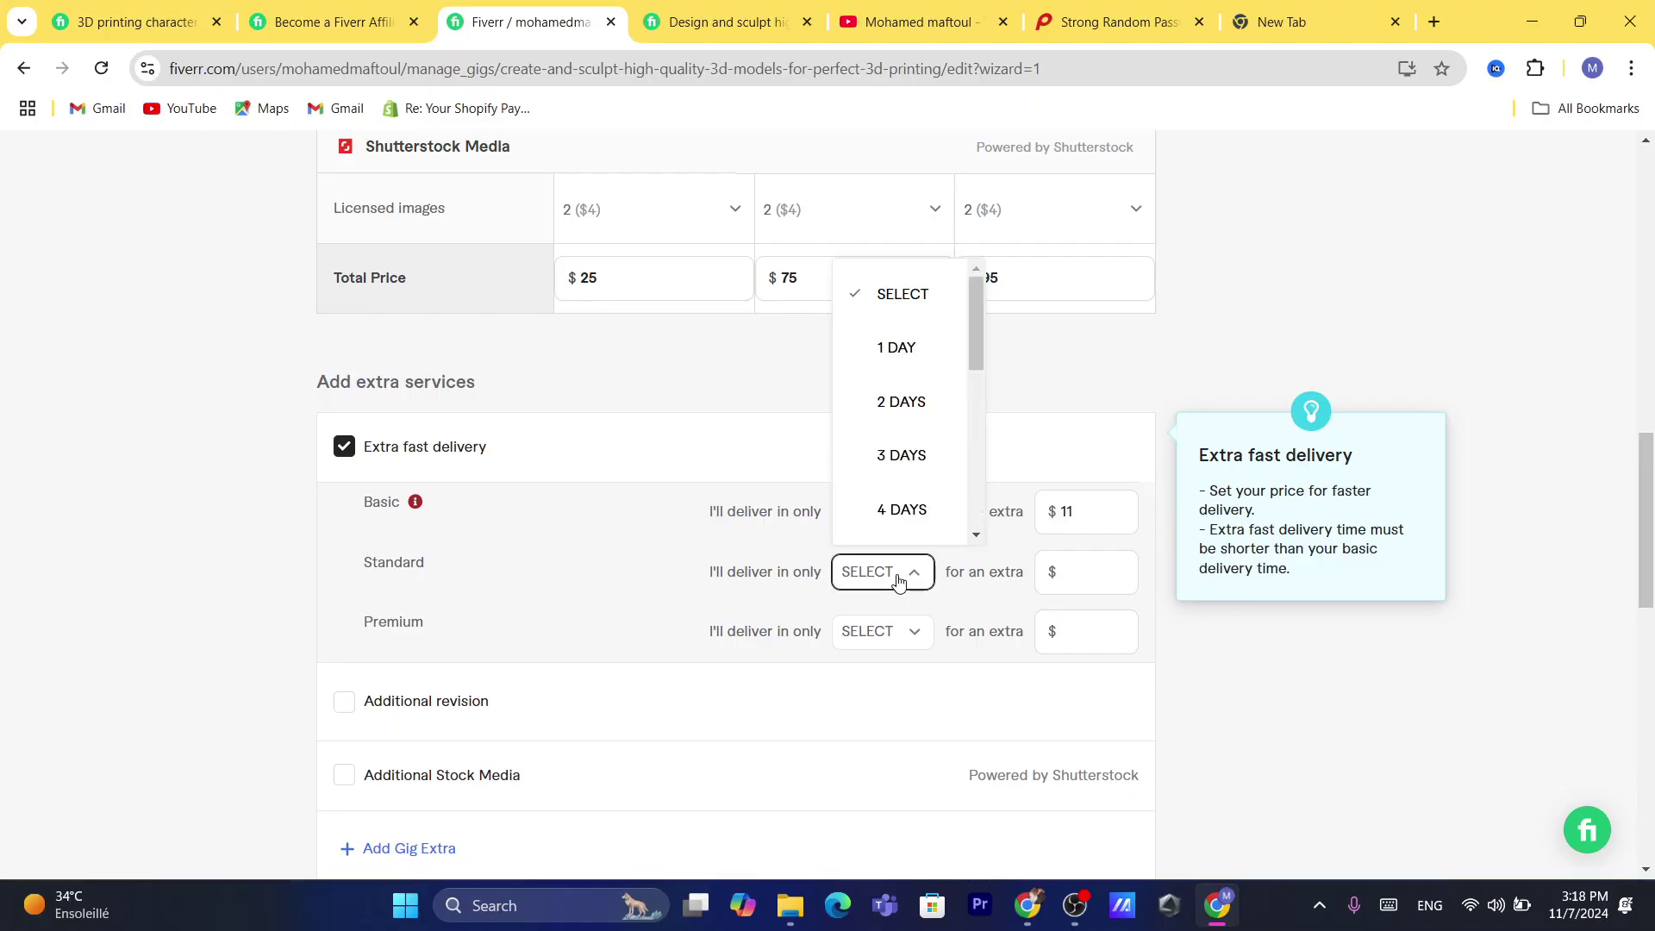
pyautogui.click(911, 399)
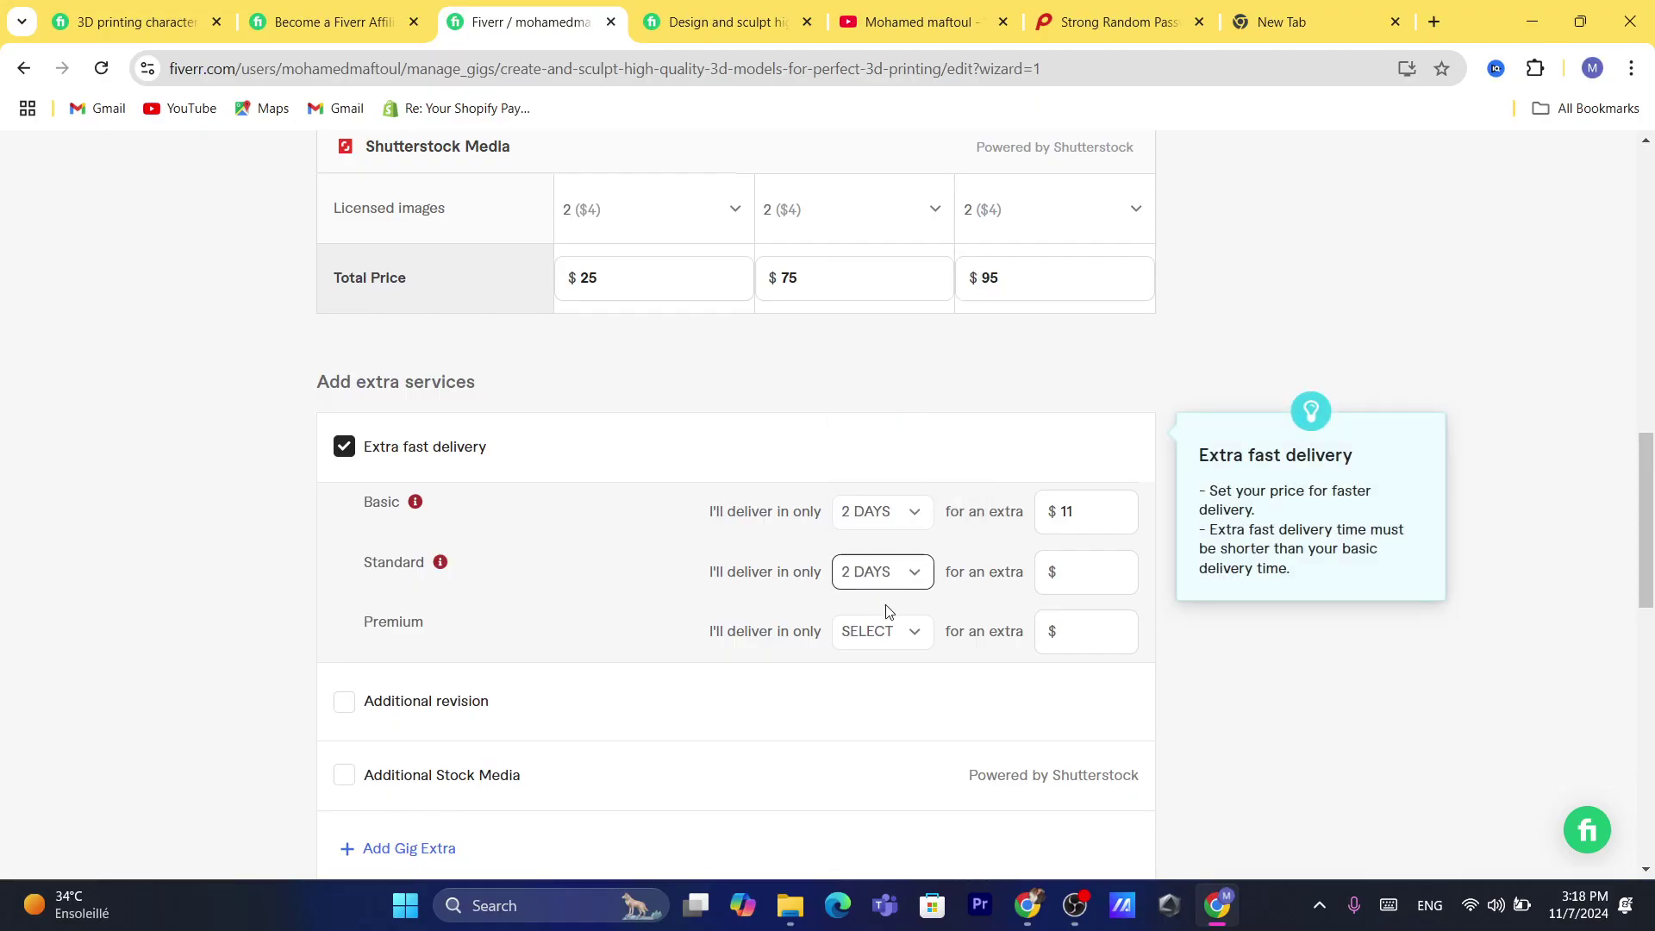
pyautogui.click(879, 630)
pyautogui.click(919, 515)
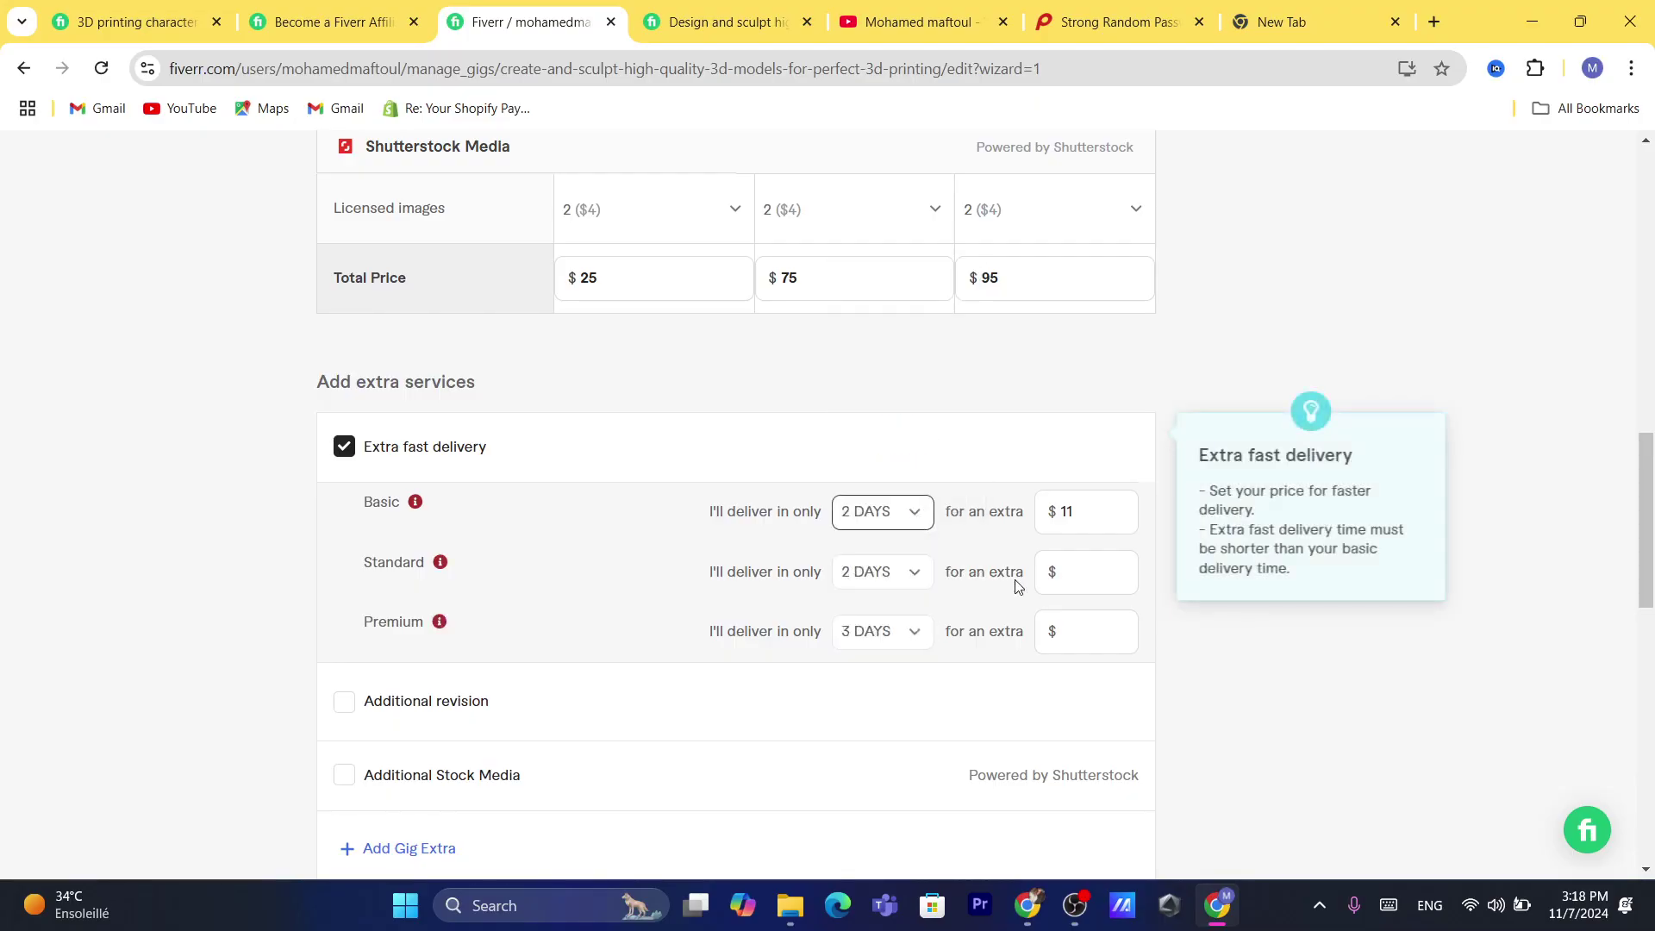
# Step: Enter extra fast delivery prices of 2 for Premium and 12 for Standard
pyautogui.click(1083, 632)
pyautogui.write('20')
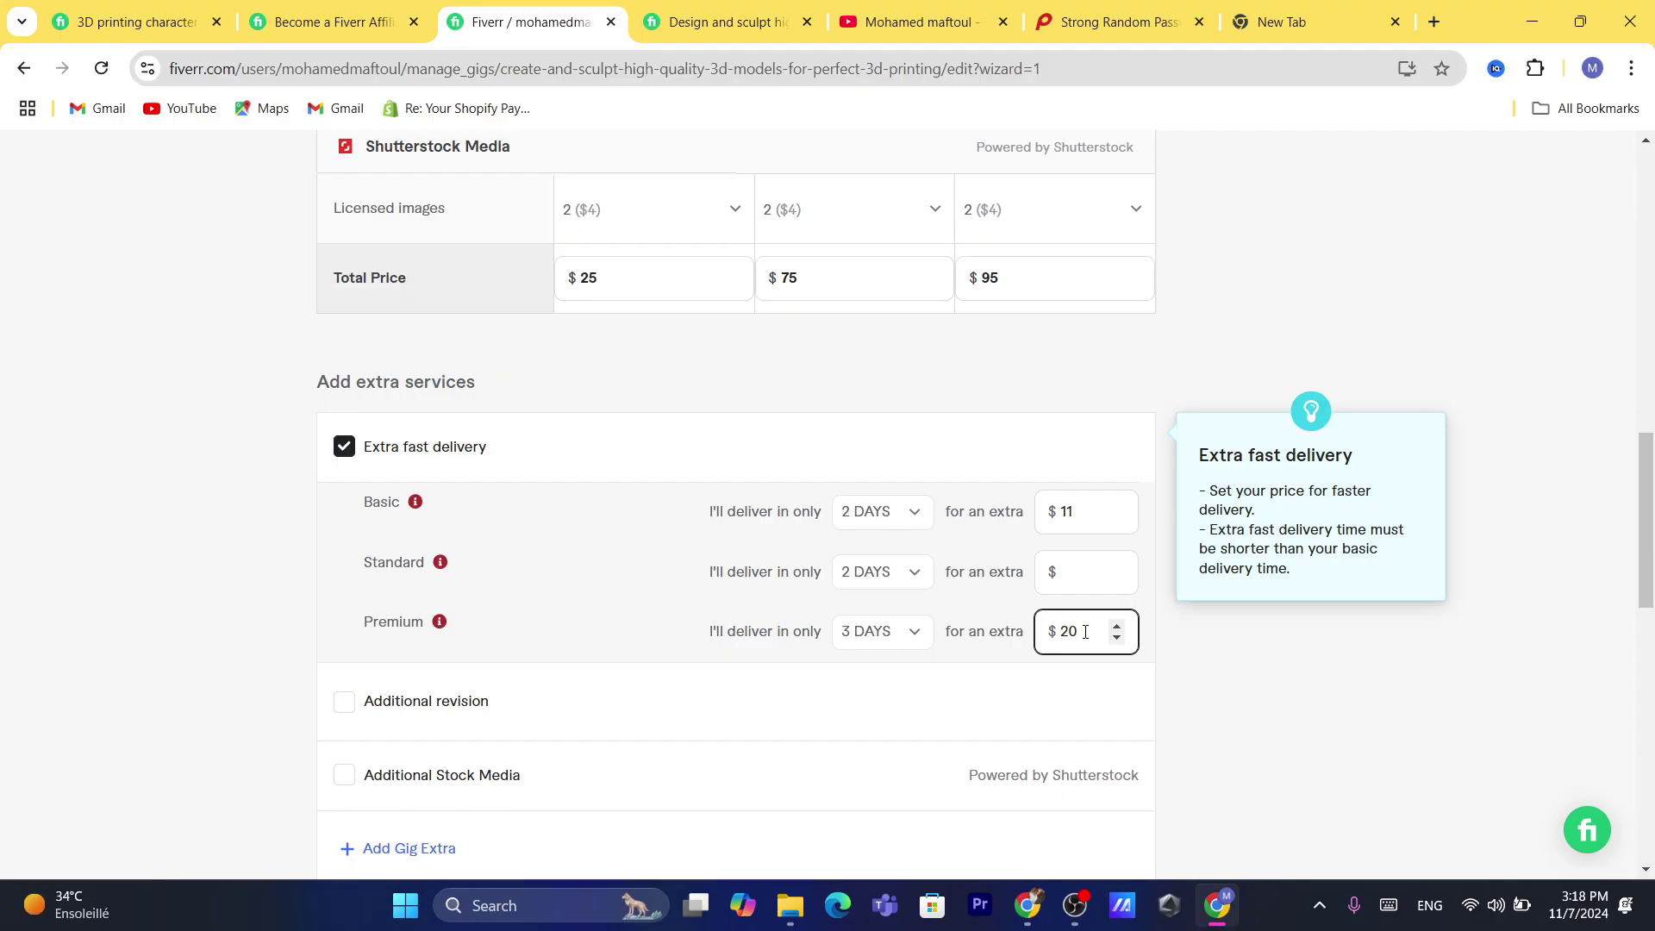
pyautogui.click(1067, 575)
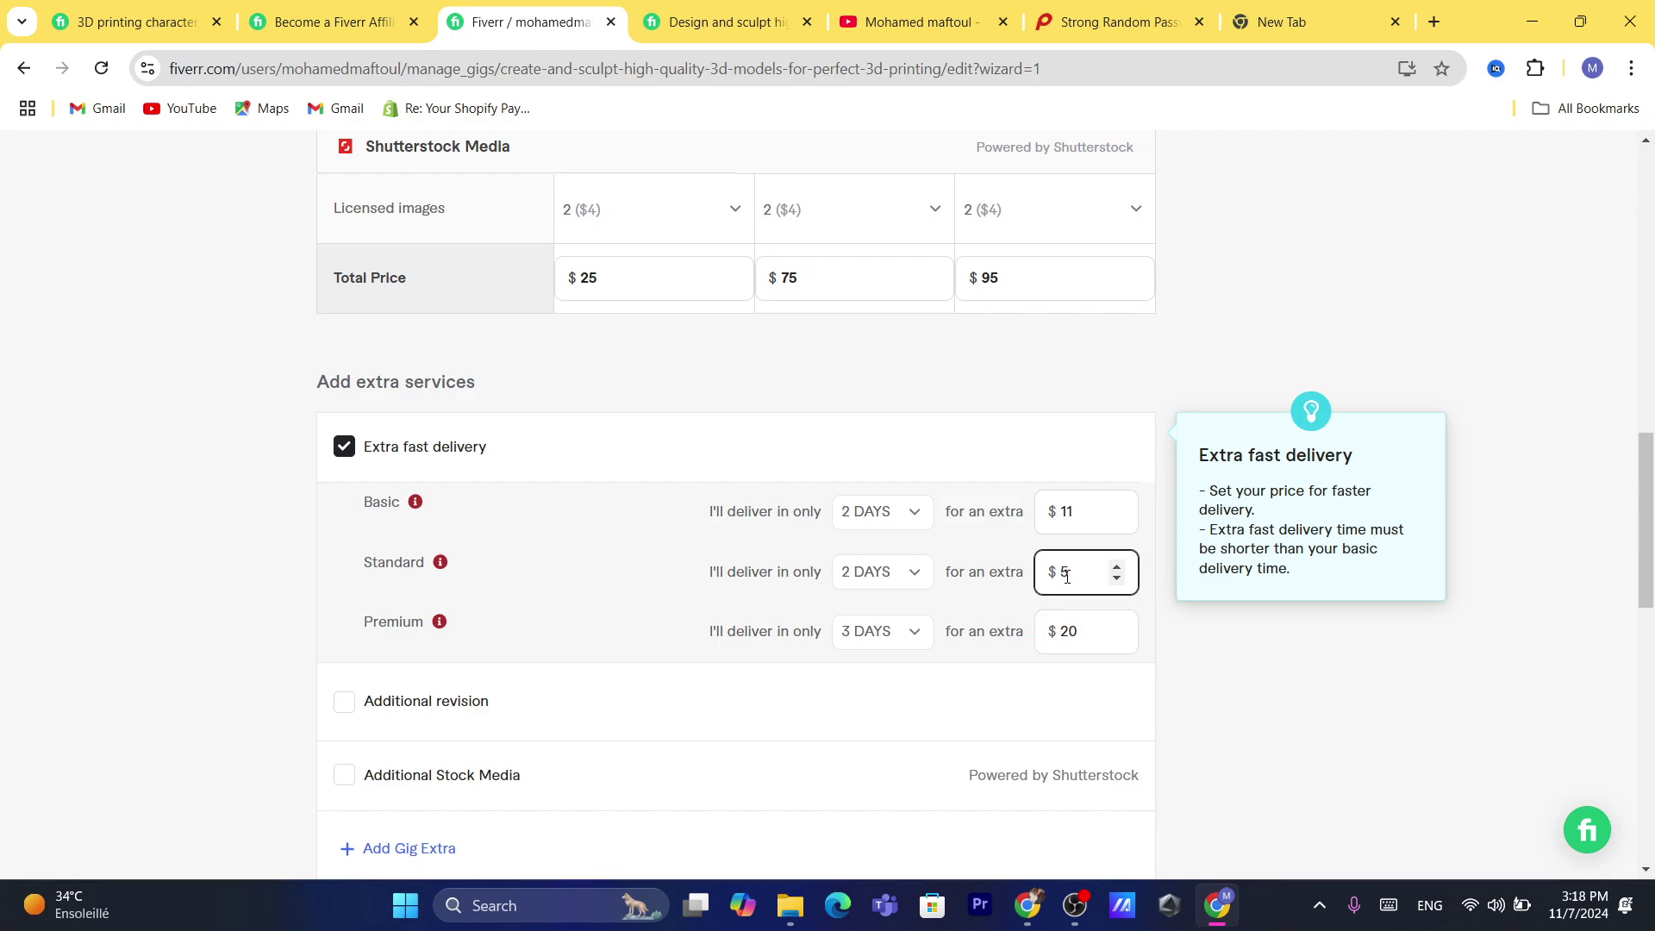
pyautogui.write('12')
pyautogui.scroll(-4, 1225, 653)
pyautogui.click(1075, 650)
pyautogui.scroll(4, 1074, 654)
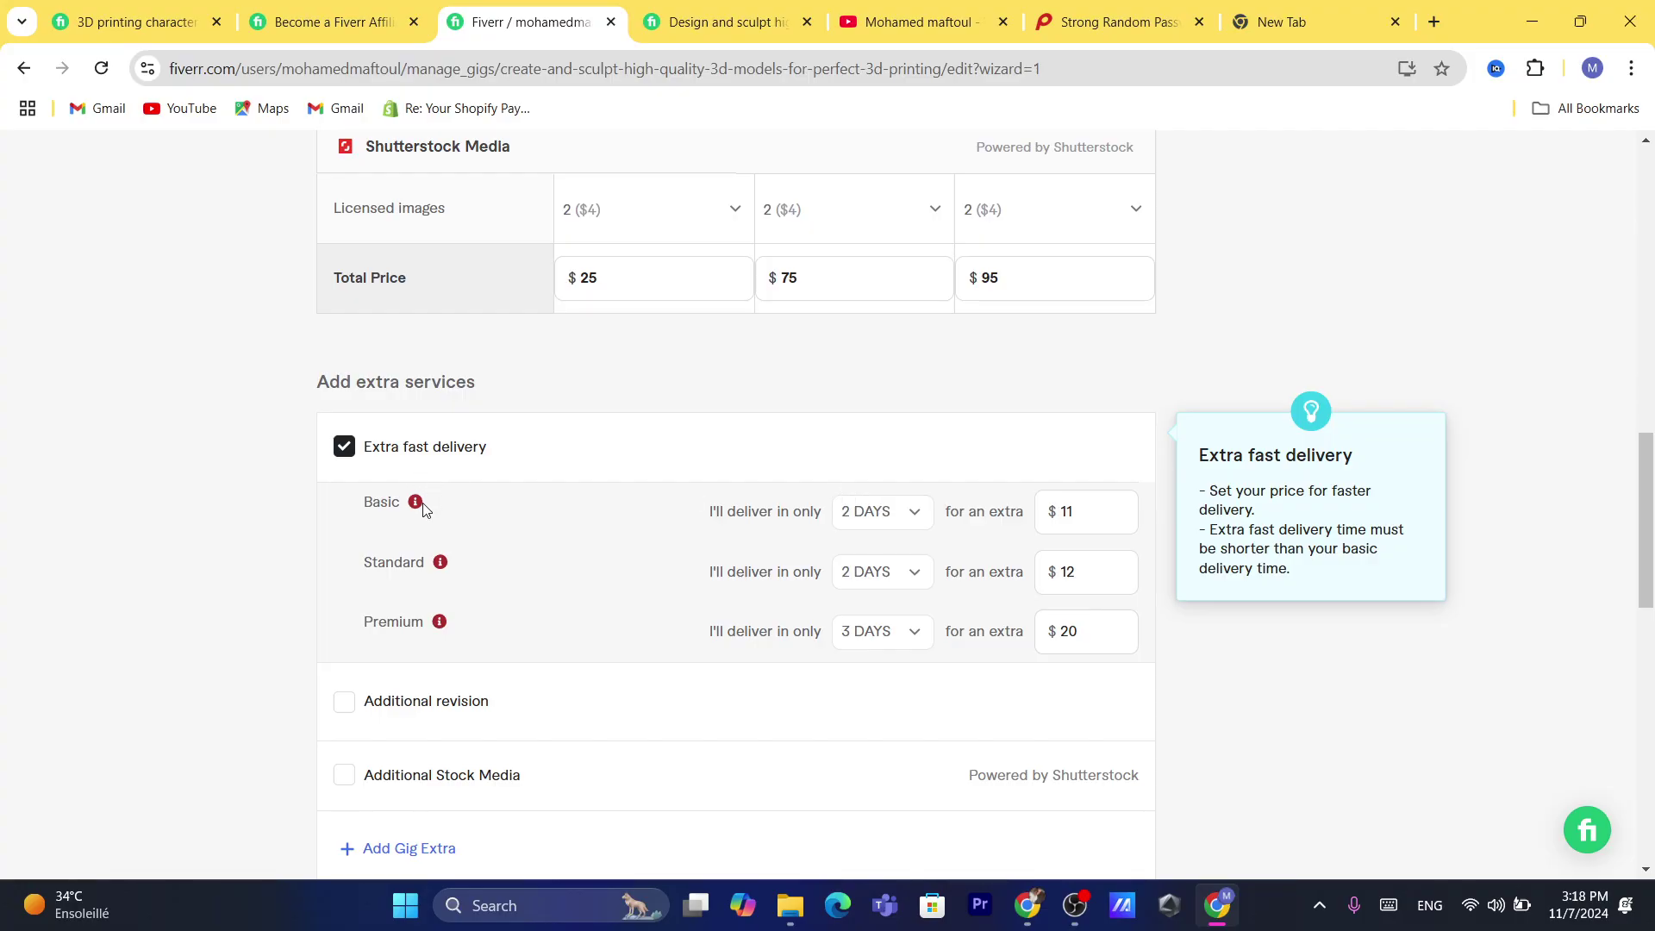
# Step: Change the Basic extra fast delivery price to $5
pyautogui.moveTo(422, 513)
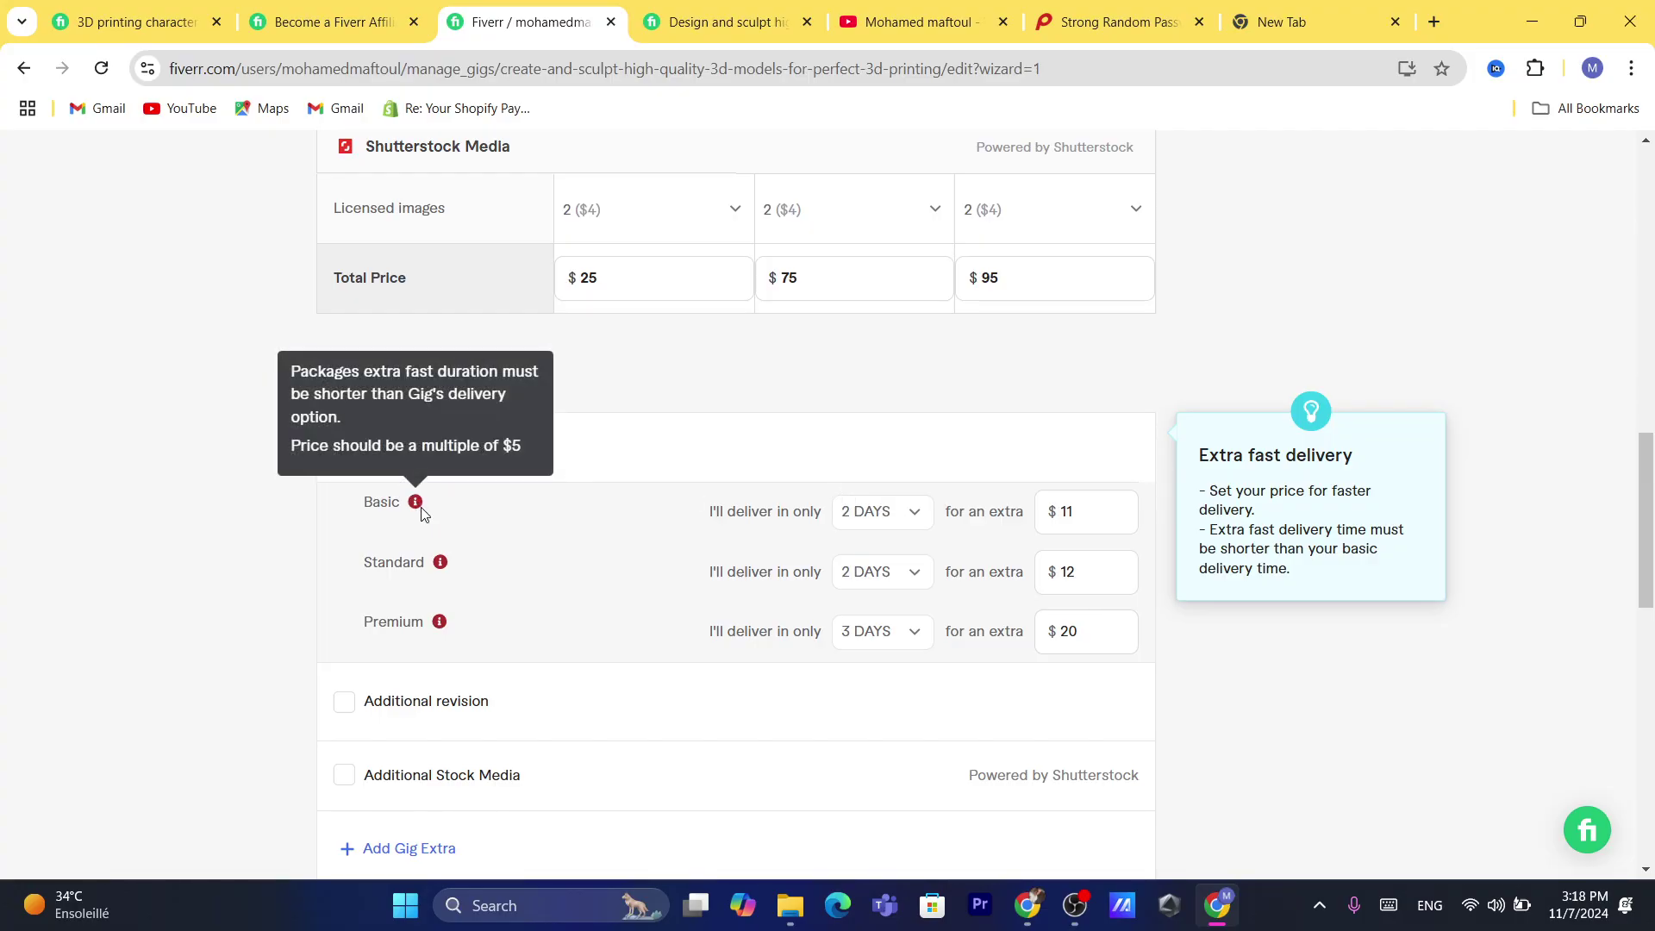
pyautogui.click(1076, 509)
pyautogui.press('BackSpace')
pyautogui.press('BackSpace')
pyautogui.write('6')
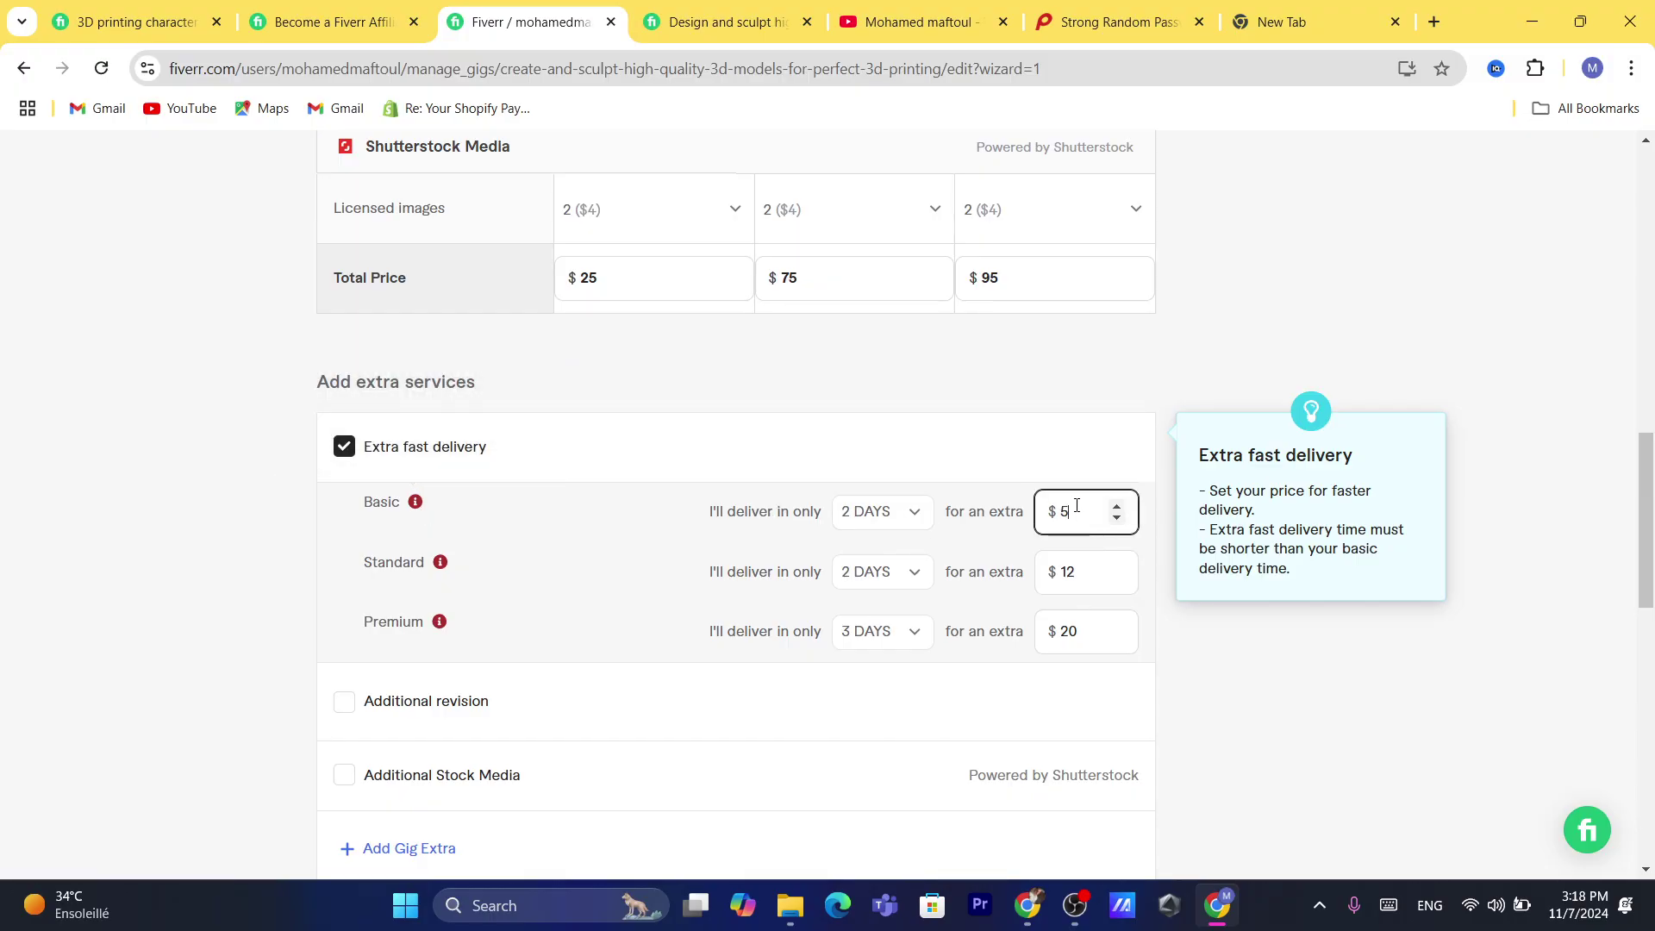
pyautogui.press('Up')
pyautogui.click(441, 563)
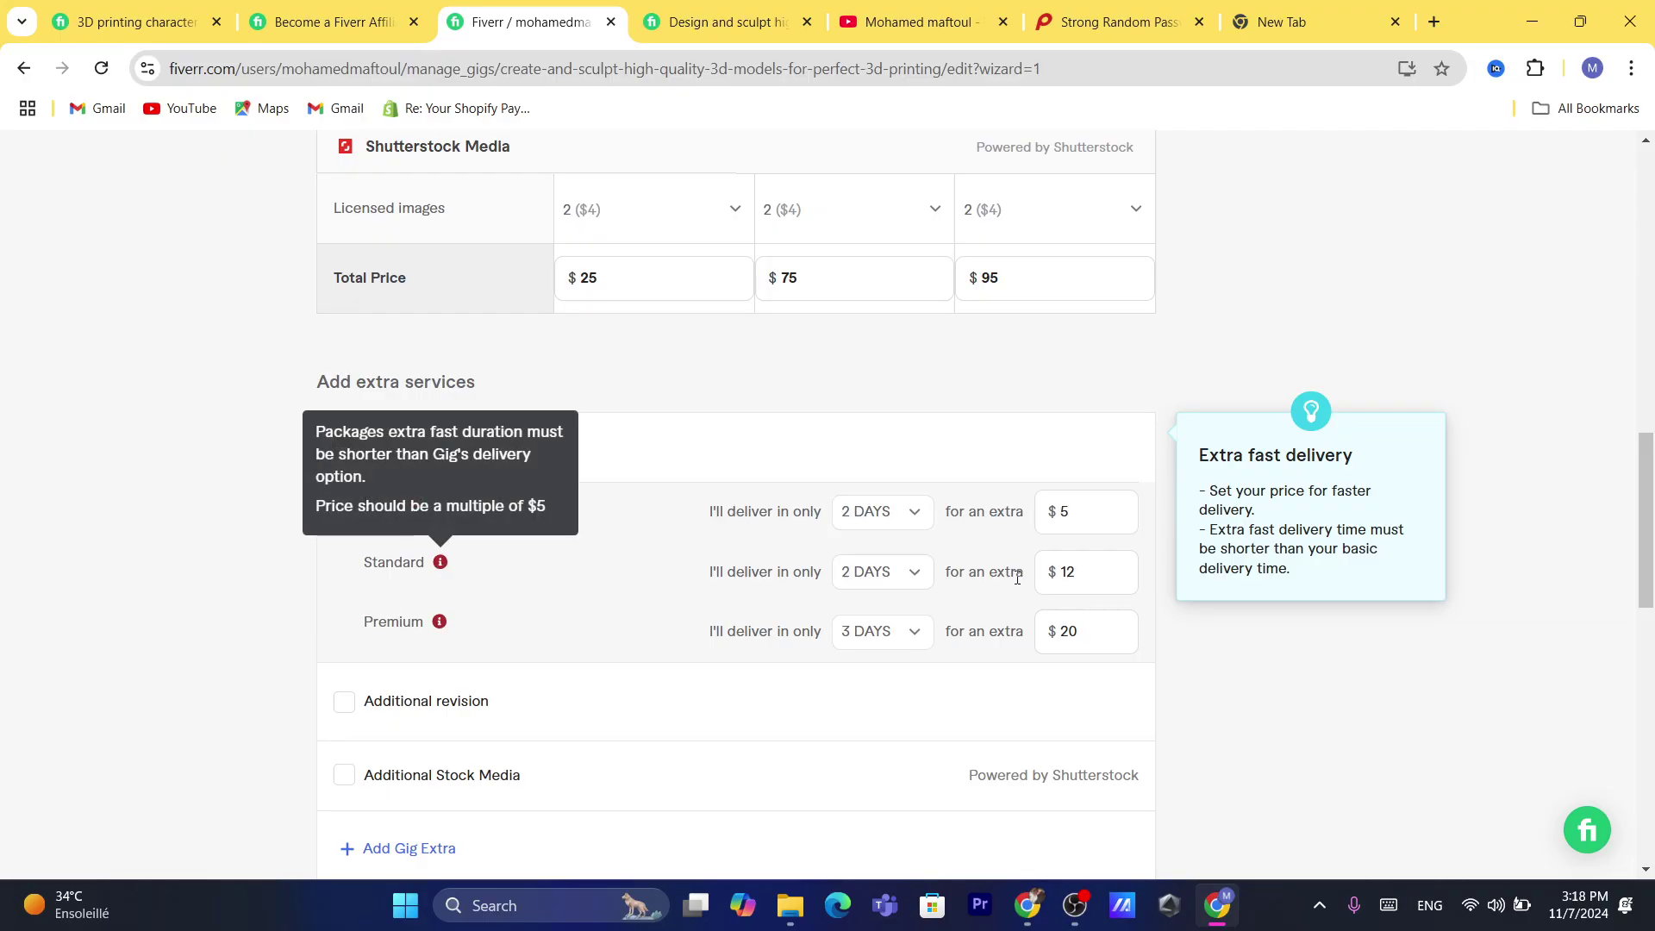
# Step: Correct the Standard and Premium extra fast delivery prices to $10 and $15
pyautogui.click(1073, 572)
pyautogui.press('BackSpace')
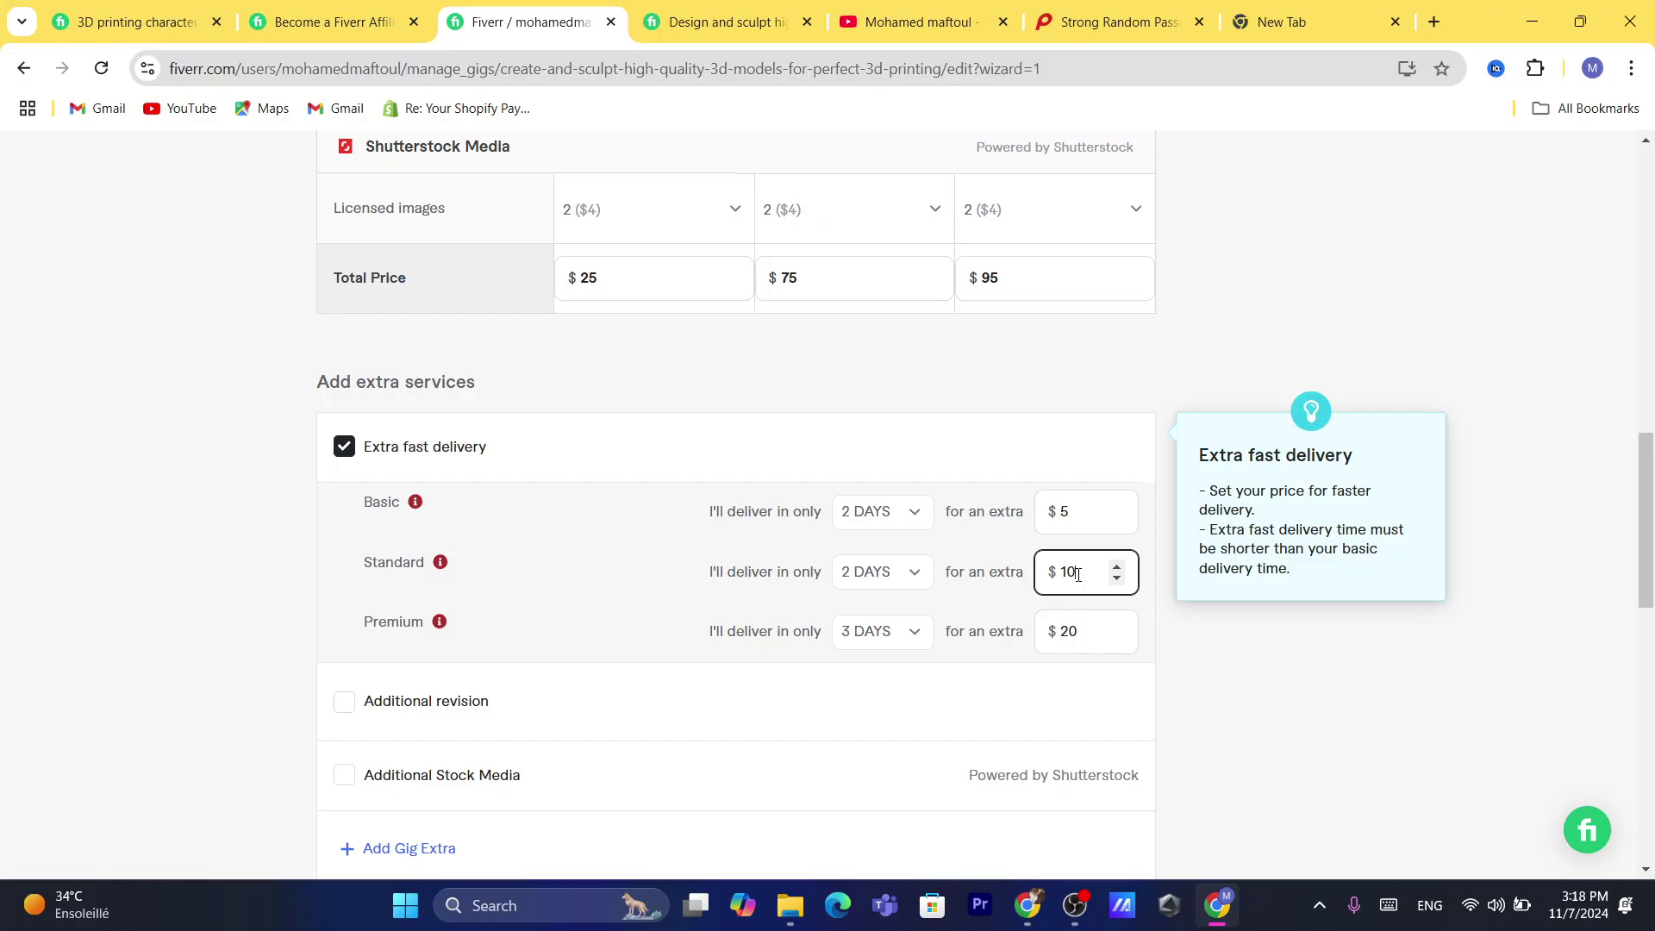
pyautogui.click(1082, 631)
pyautogui.press('BackSpace')
pyautogui.press('BackSpace')
pyautogui.write('15')
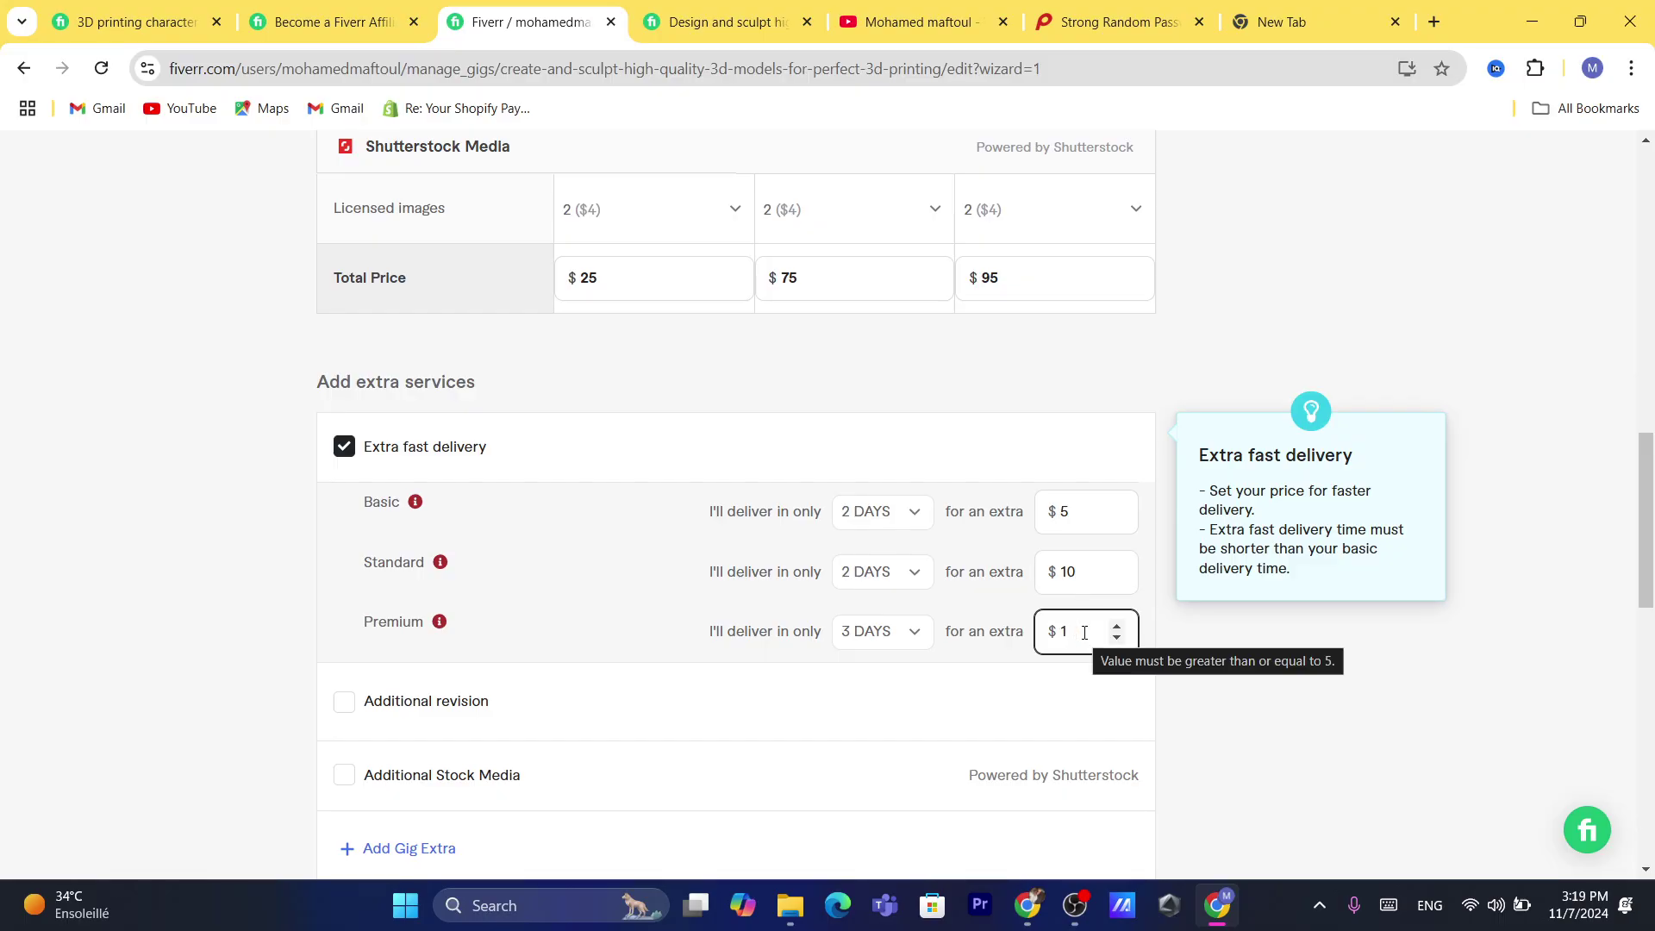
pyautogui.click(1261, 644)
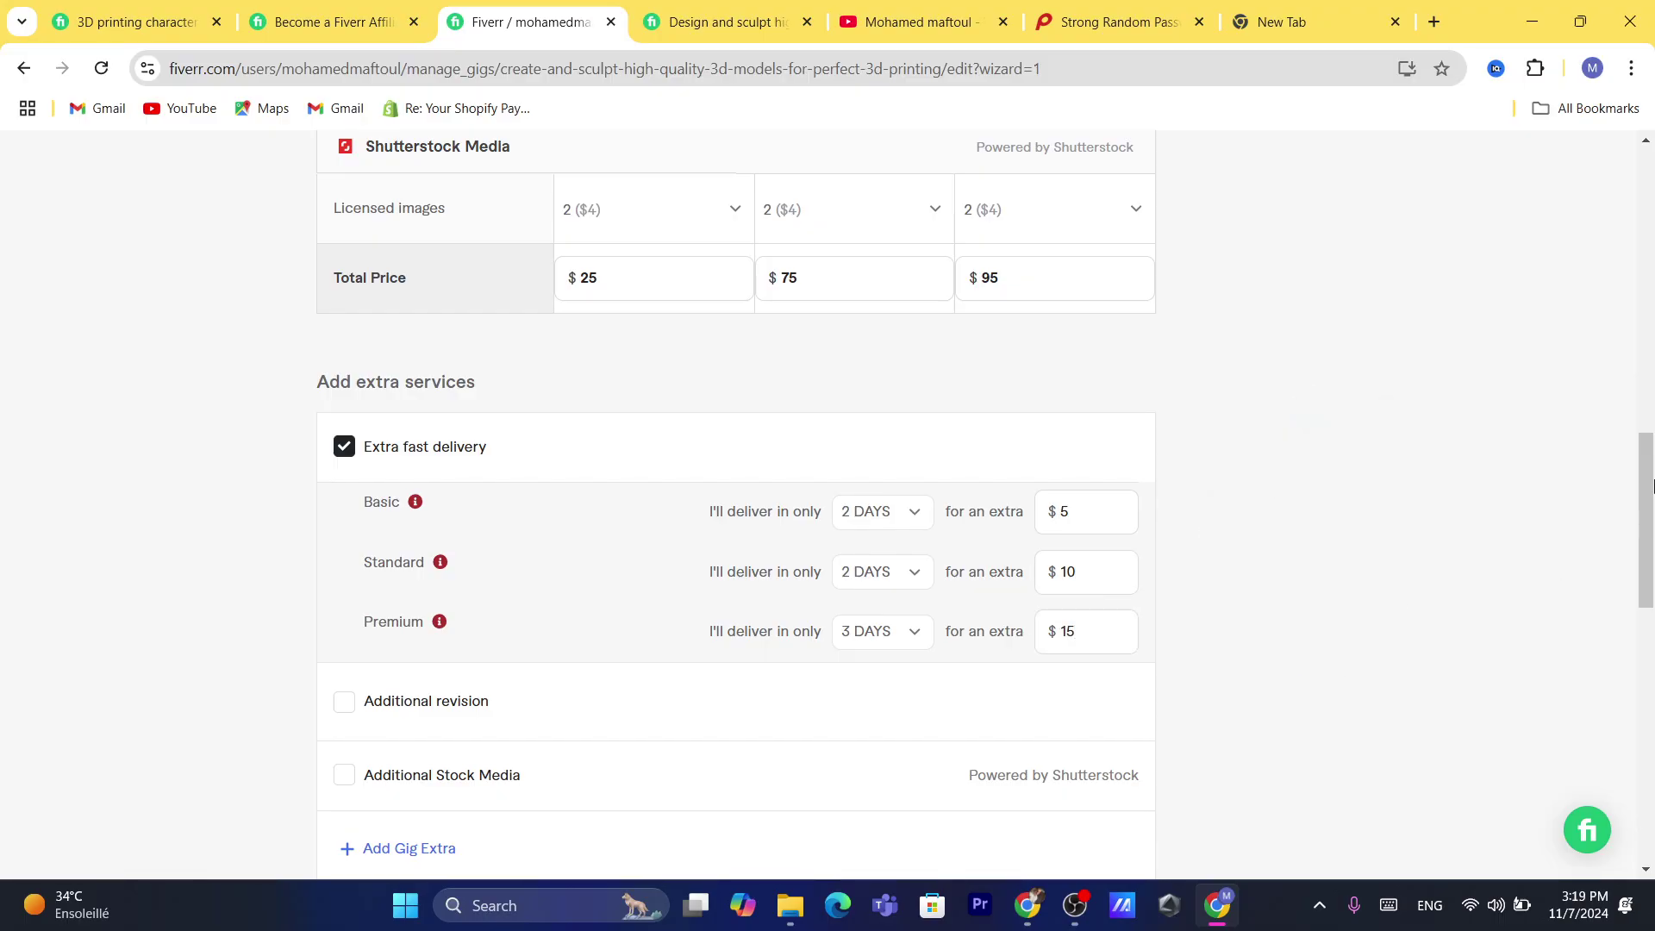
pyautogui.scroll(-5, 1072, 609)
pyautogui.scroll(5, 1082, 584)
pyautogui.click(1077, 573)
pyautogui.click(990, 551)
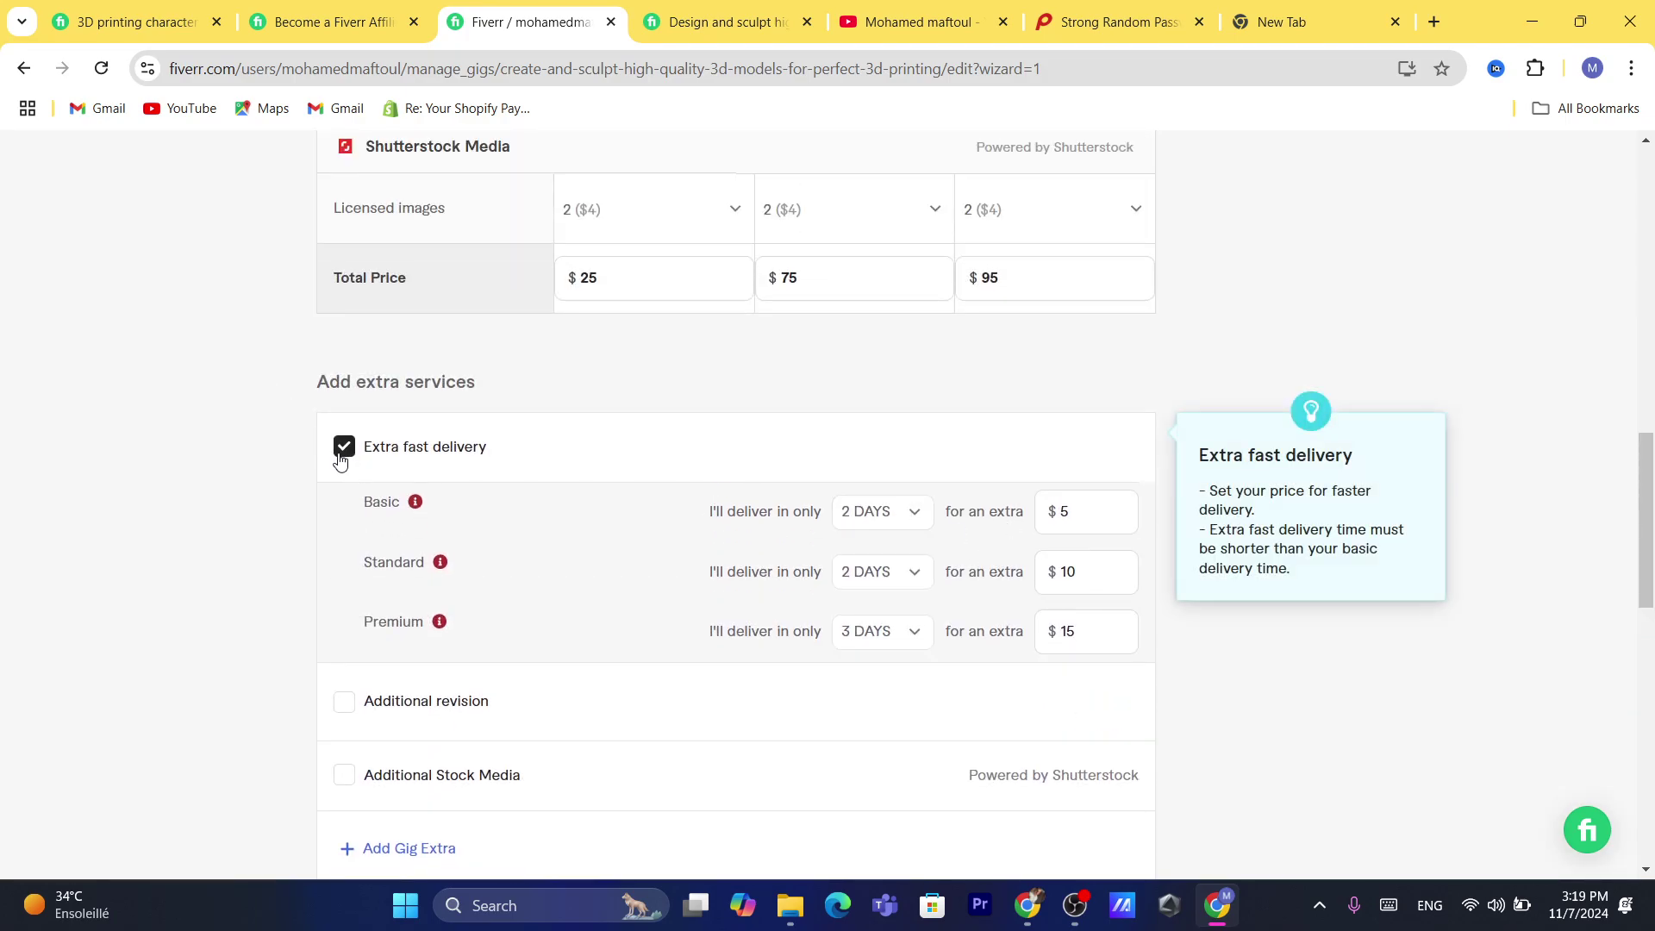
# Step: Set extra fast delivery to 1 DAY for Basic and Standard, 2 DAYS for Premium
pyautogui.click(905, 513)
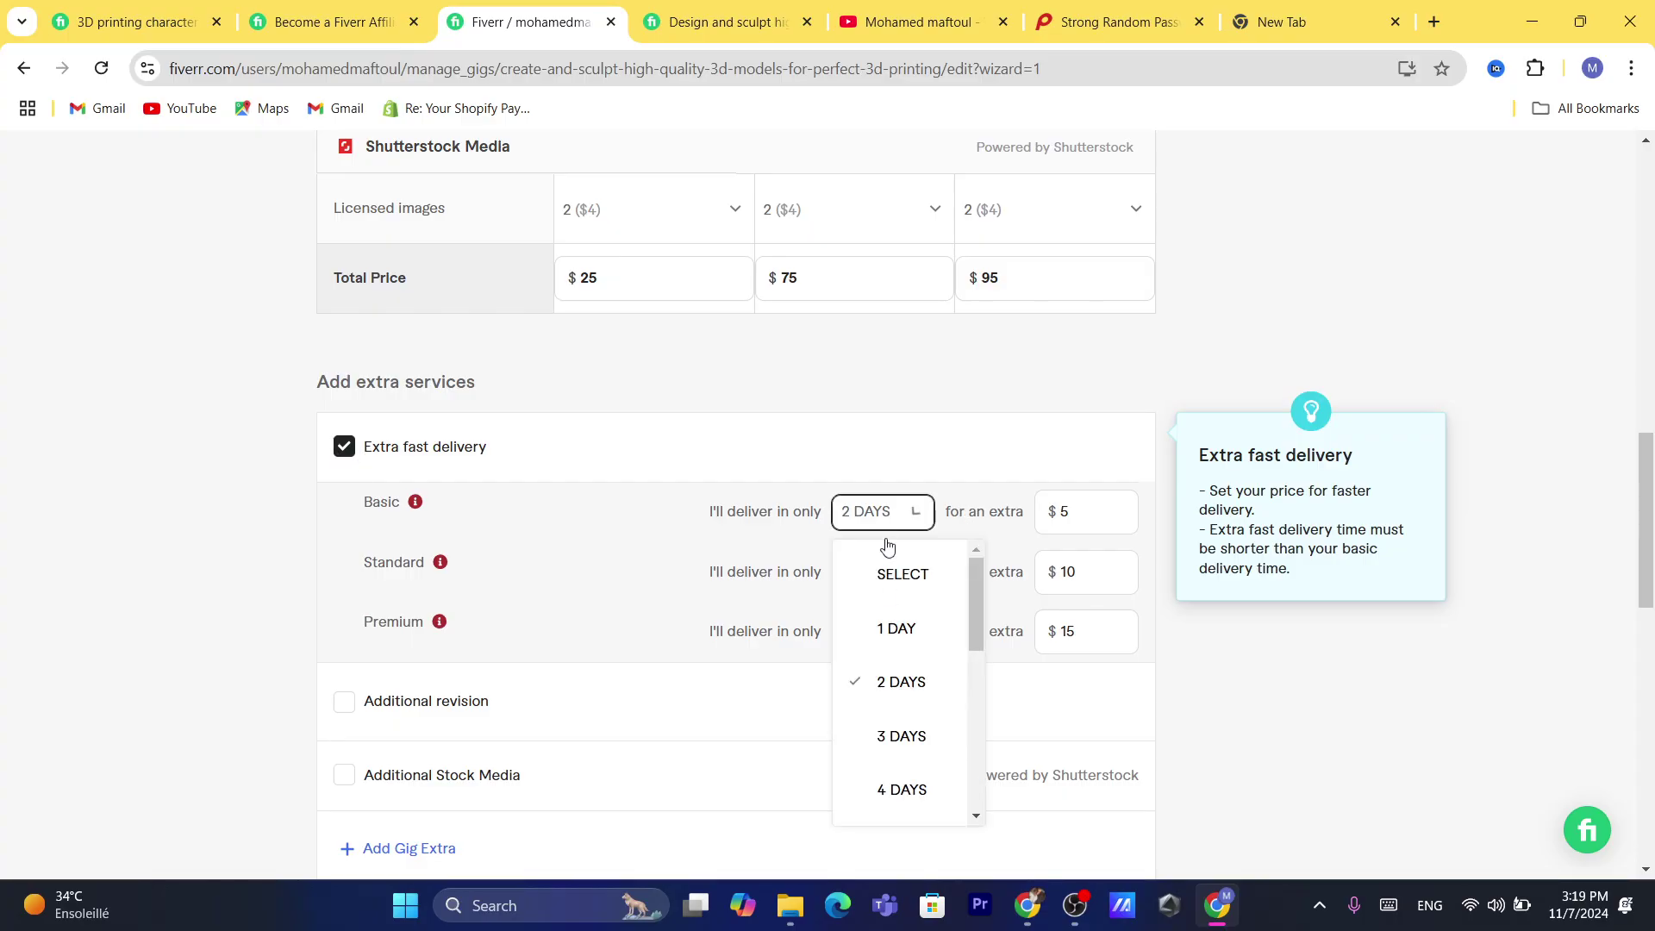
pyautogui.click(897, 628)
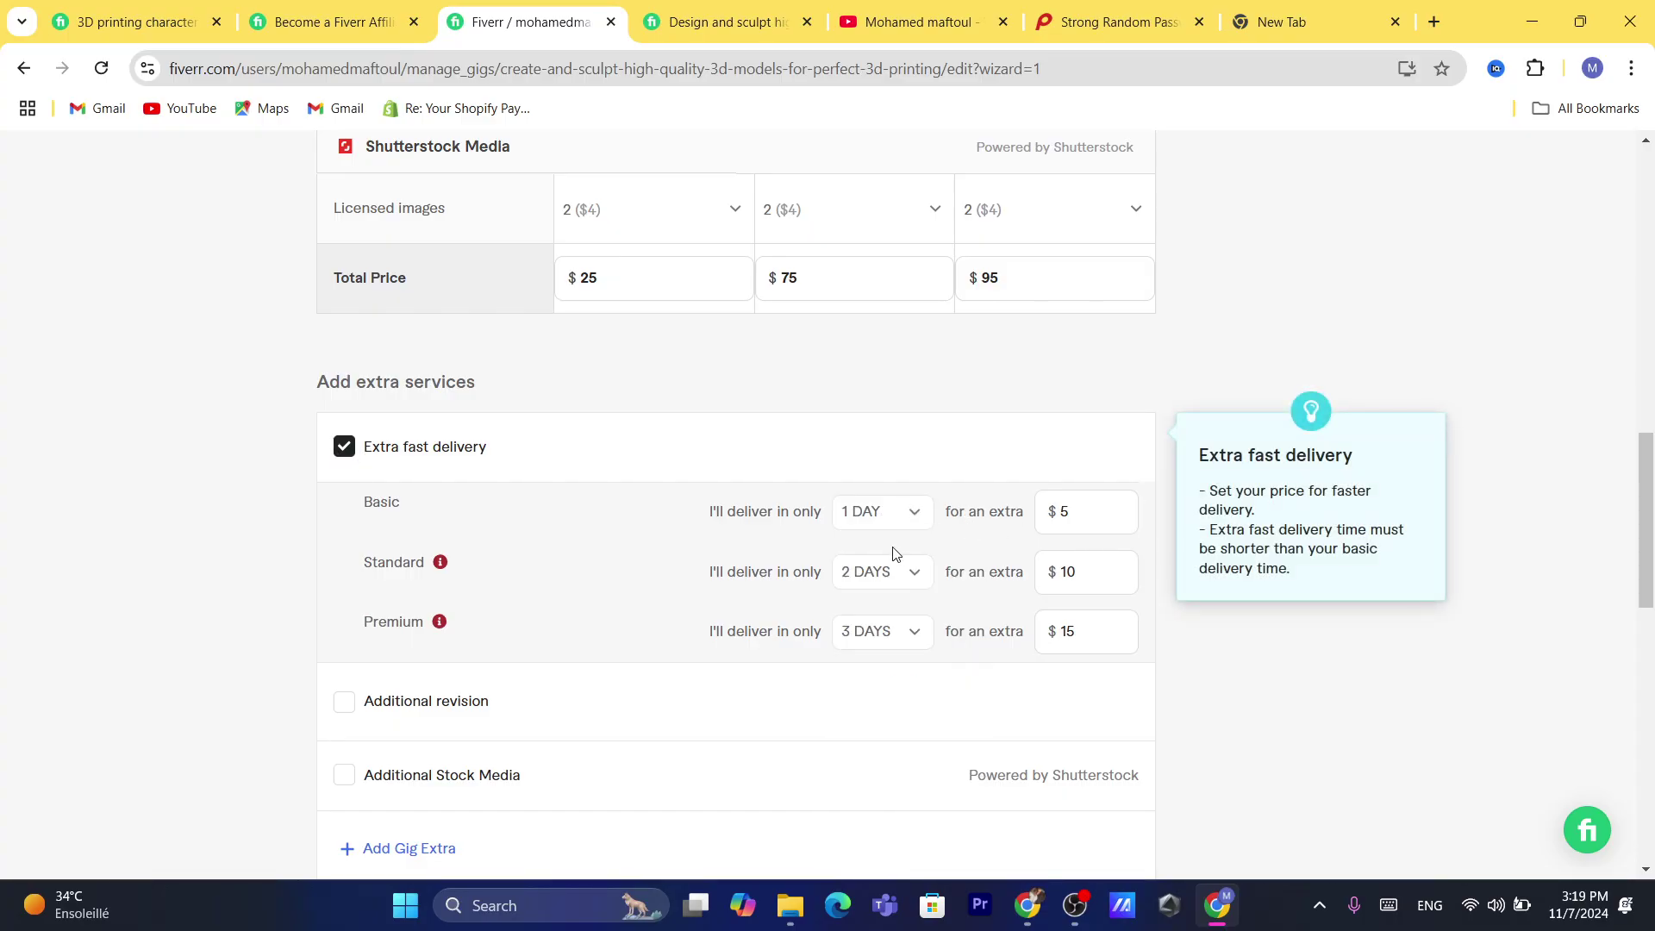
pyautogui.click(873, 593)
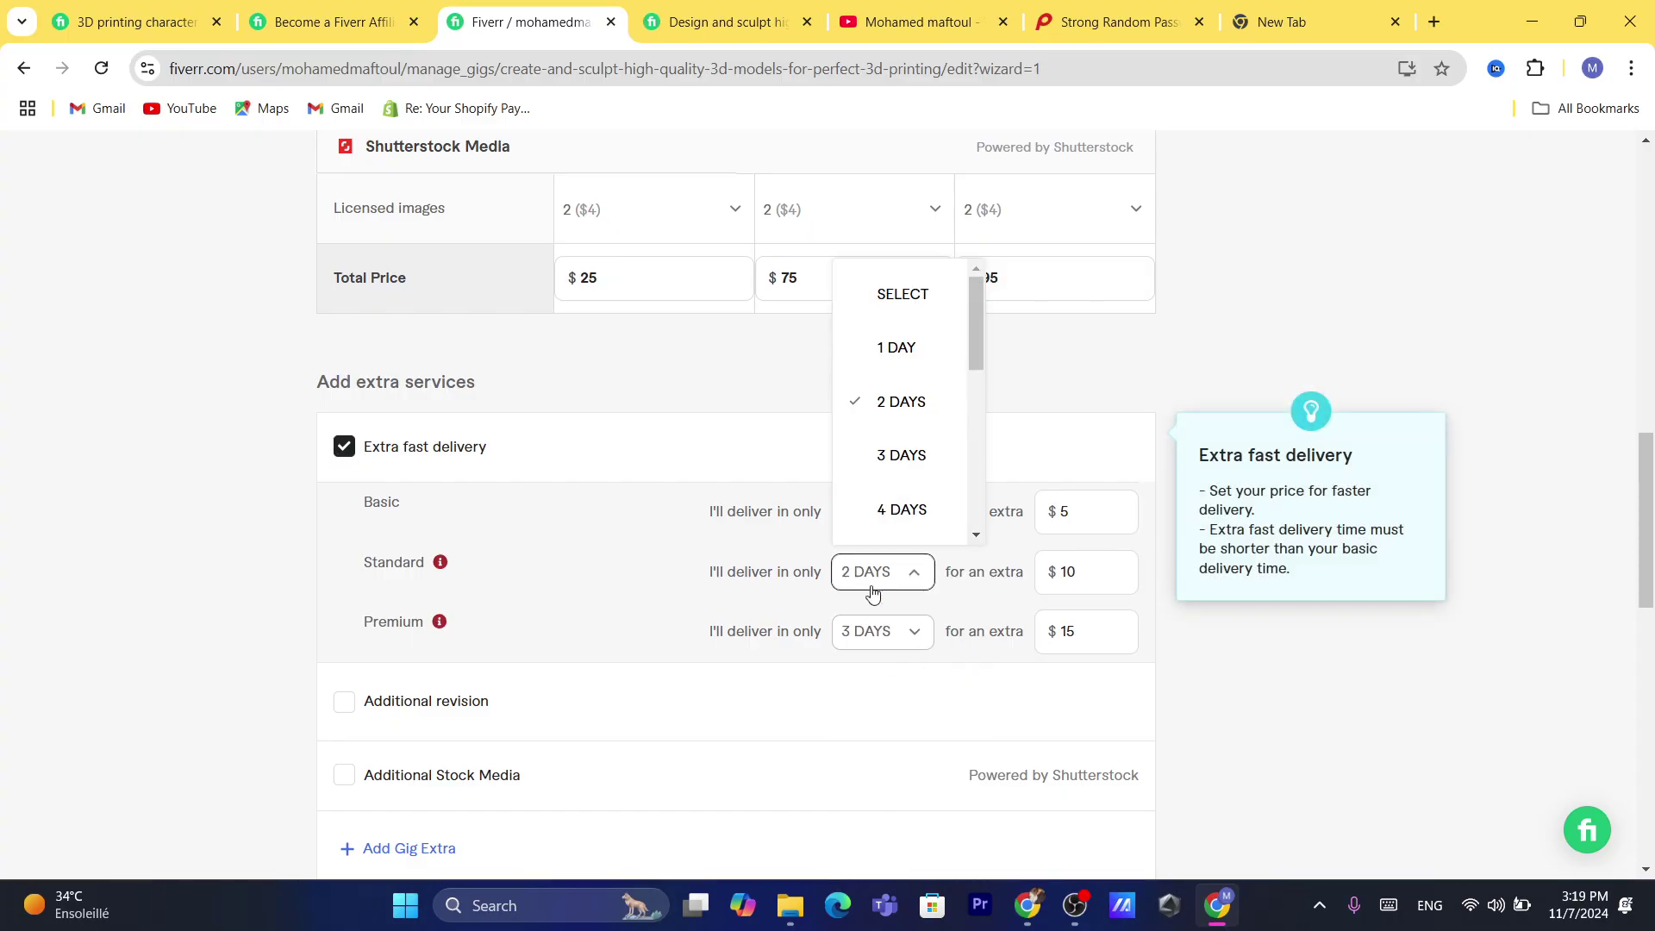
pyautogui.click(897, 349)
pyautogui.click(879, 625)
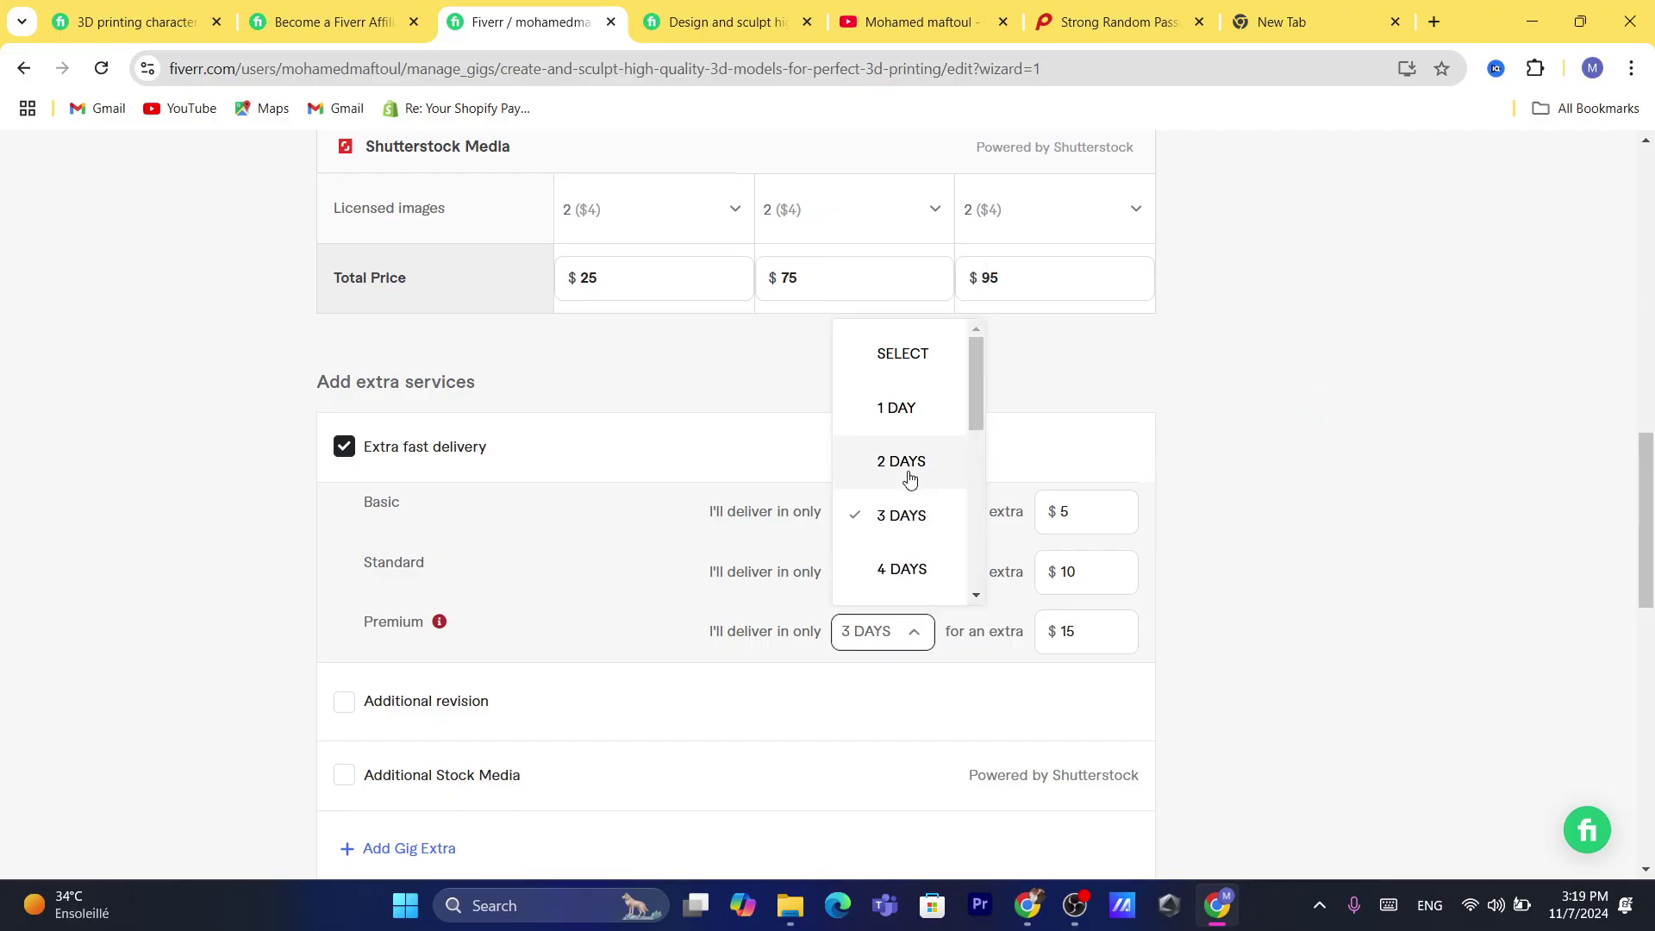
pyautogui.click(905, 473)
pyautogui.scroll(-1, 1649, 601)
pyautogui.scroll(-5, 1649, 601)
# Step: Save the pricing step and copy the description text from the reference gig's tab
pyautogui.click(1064, 494)
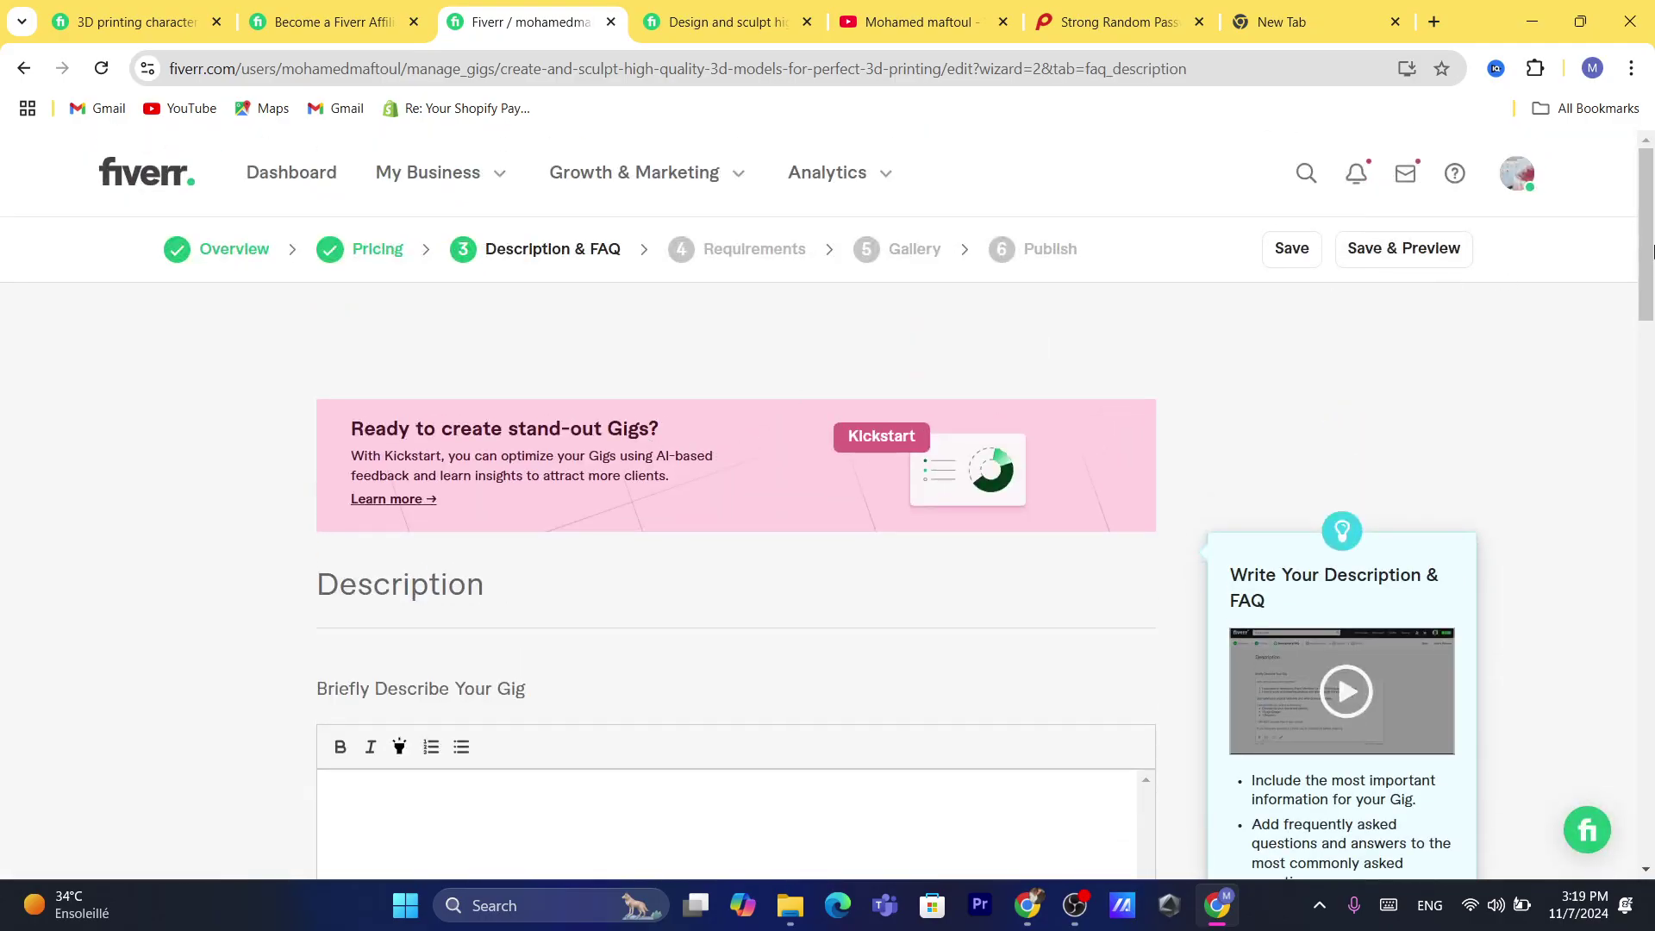
pyautogui.scroll(-4, 1652, 250)
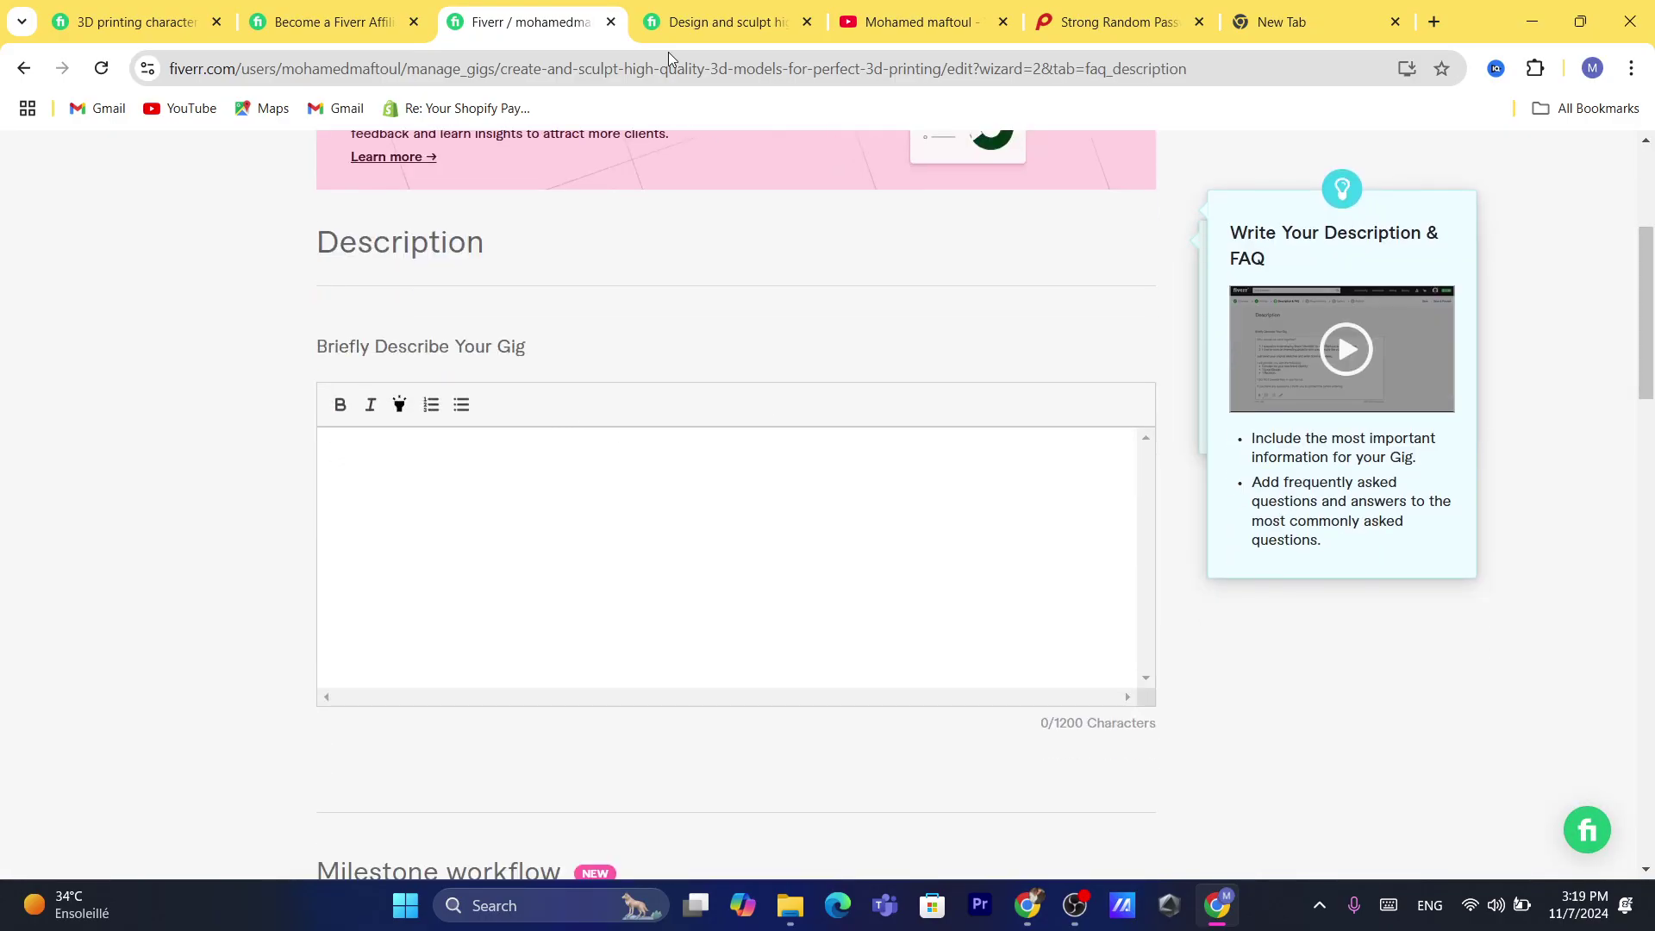
pyautogui.click(724, 22)
pyautogui.scroll(-10, 1652, 250)
pyautogui.moveTo(1652, 250)
pyautogui.mouseDown()
pyautogui.moveTo(1652, 211)
pyautogui.moveTo(1652, 258)
pyautogui.mouseUp()
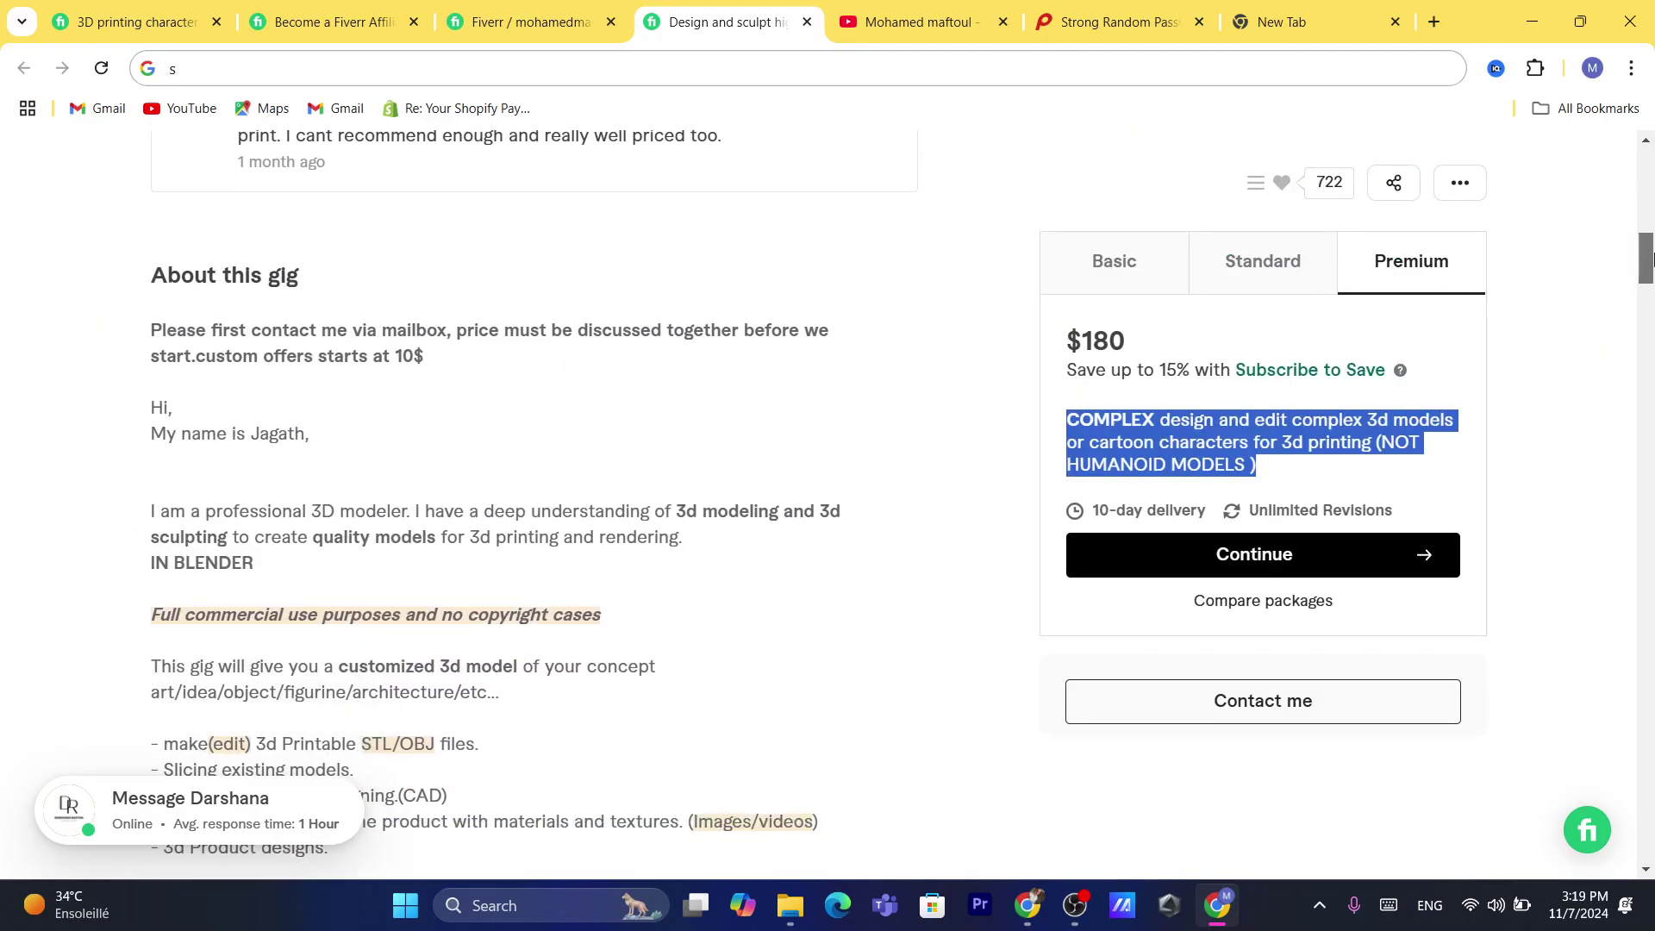
pyautogui.moveTo(142, 516); pyautogui.dragTo(685, 711)
pyautogui.hotkey('ctrl', 'c')
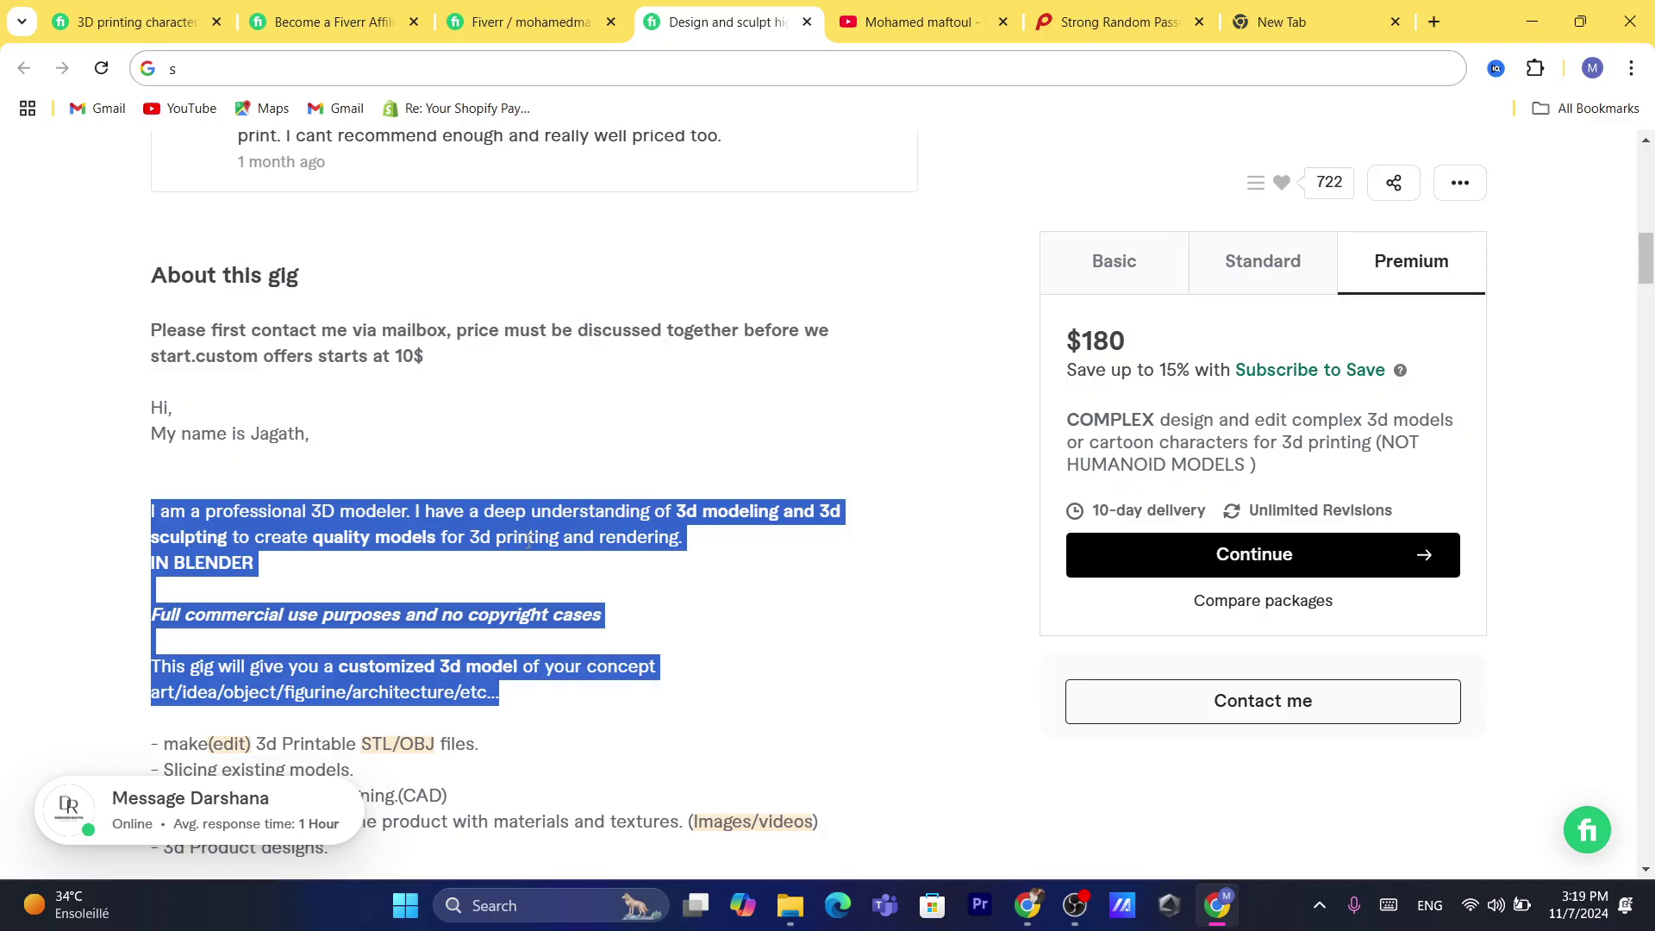
pyautogui.scroll(-1, 1648, 276)
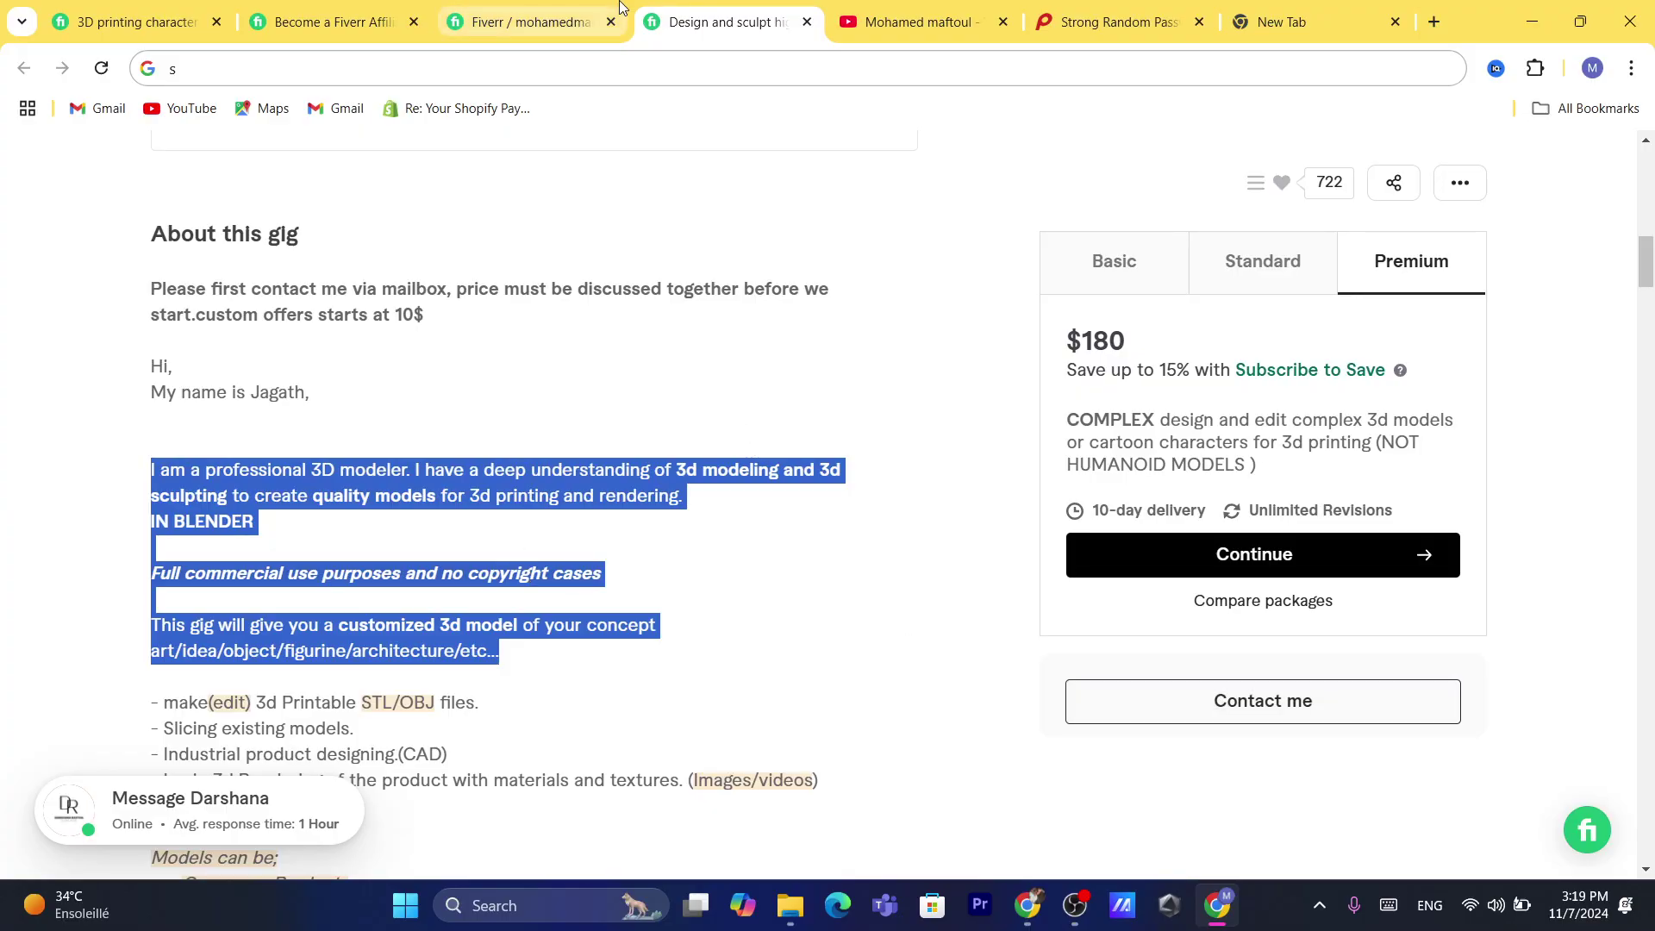
# Step: Paste the 3D-modeler description into Briefly Describe Your Gig and save it
pyautogui.click(530, 22)
pyautogui.hotkey('ctrl', 'v')
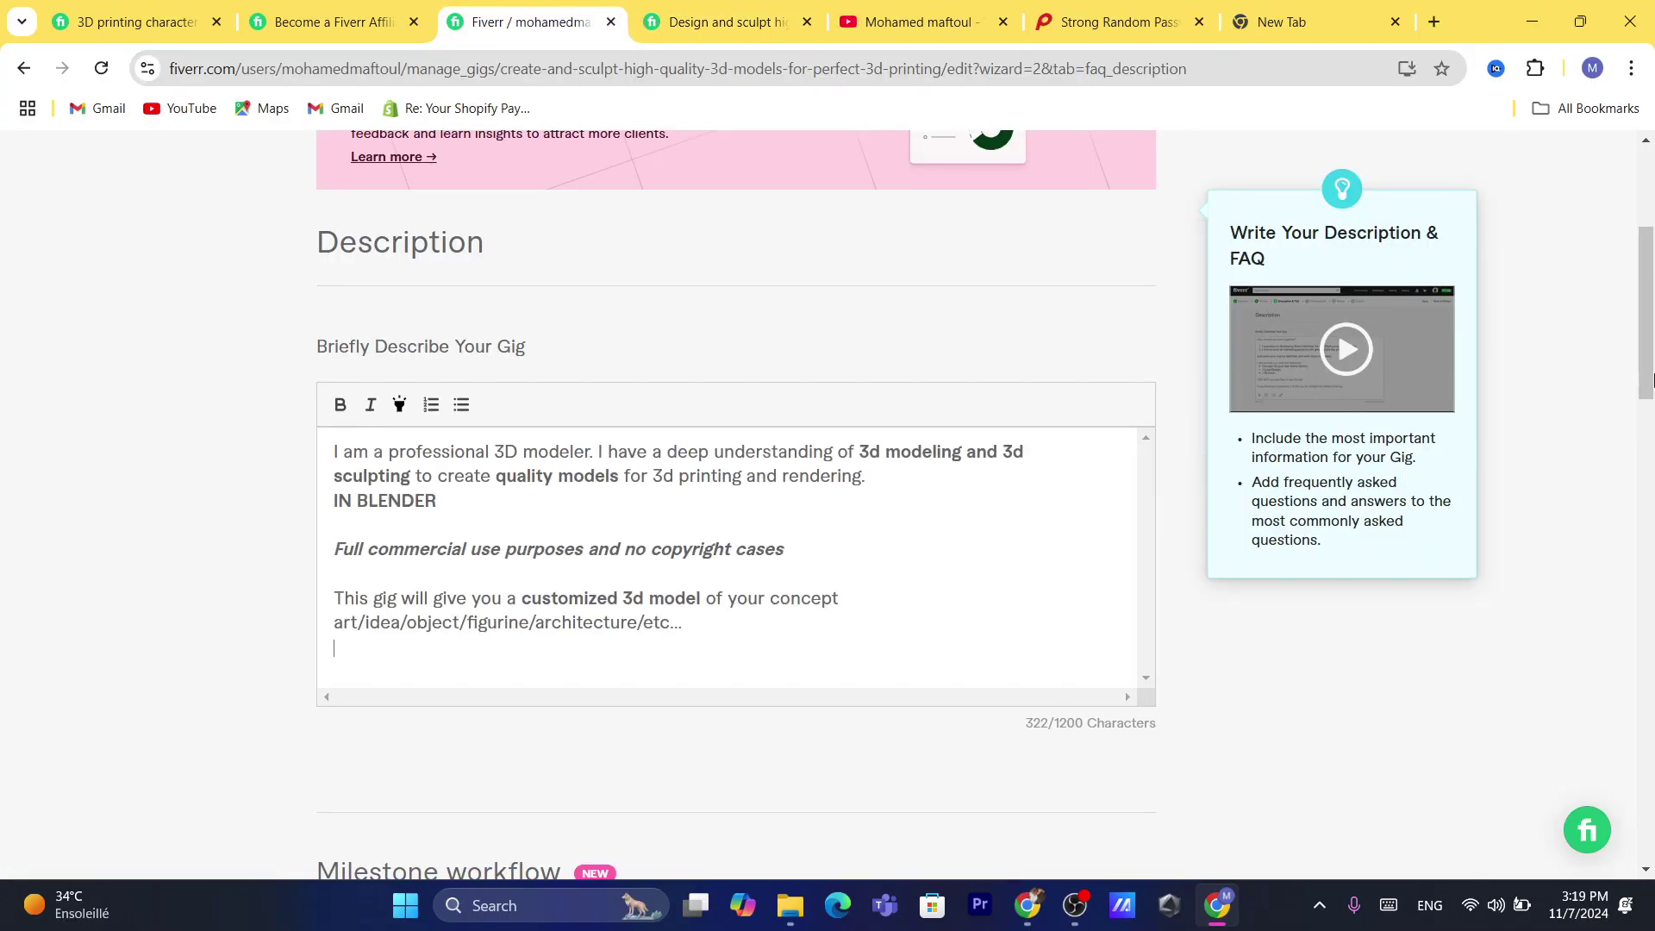
pyautogui.scroll(-13, 1651, 428)
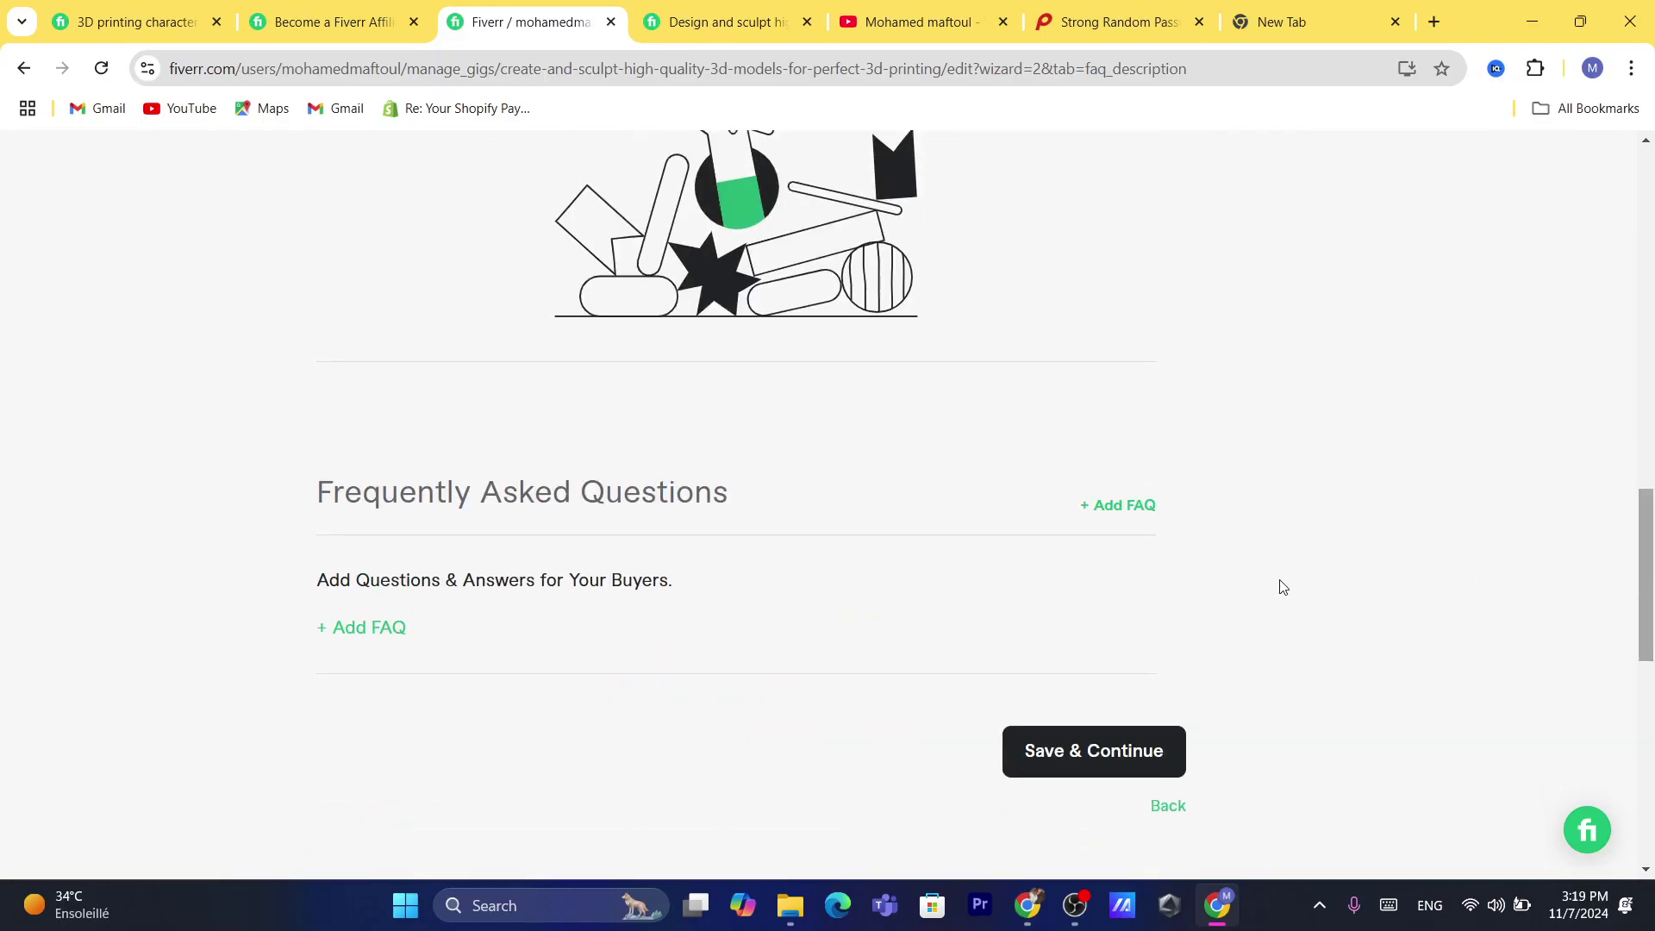
pyautogui.click(1093, 749)
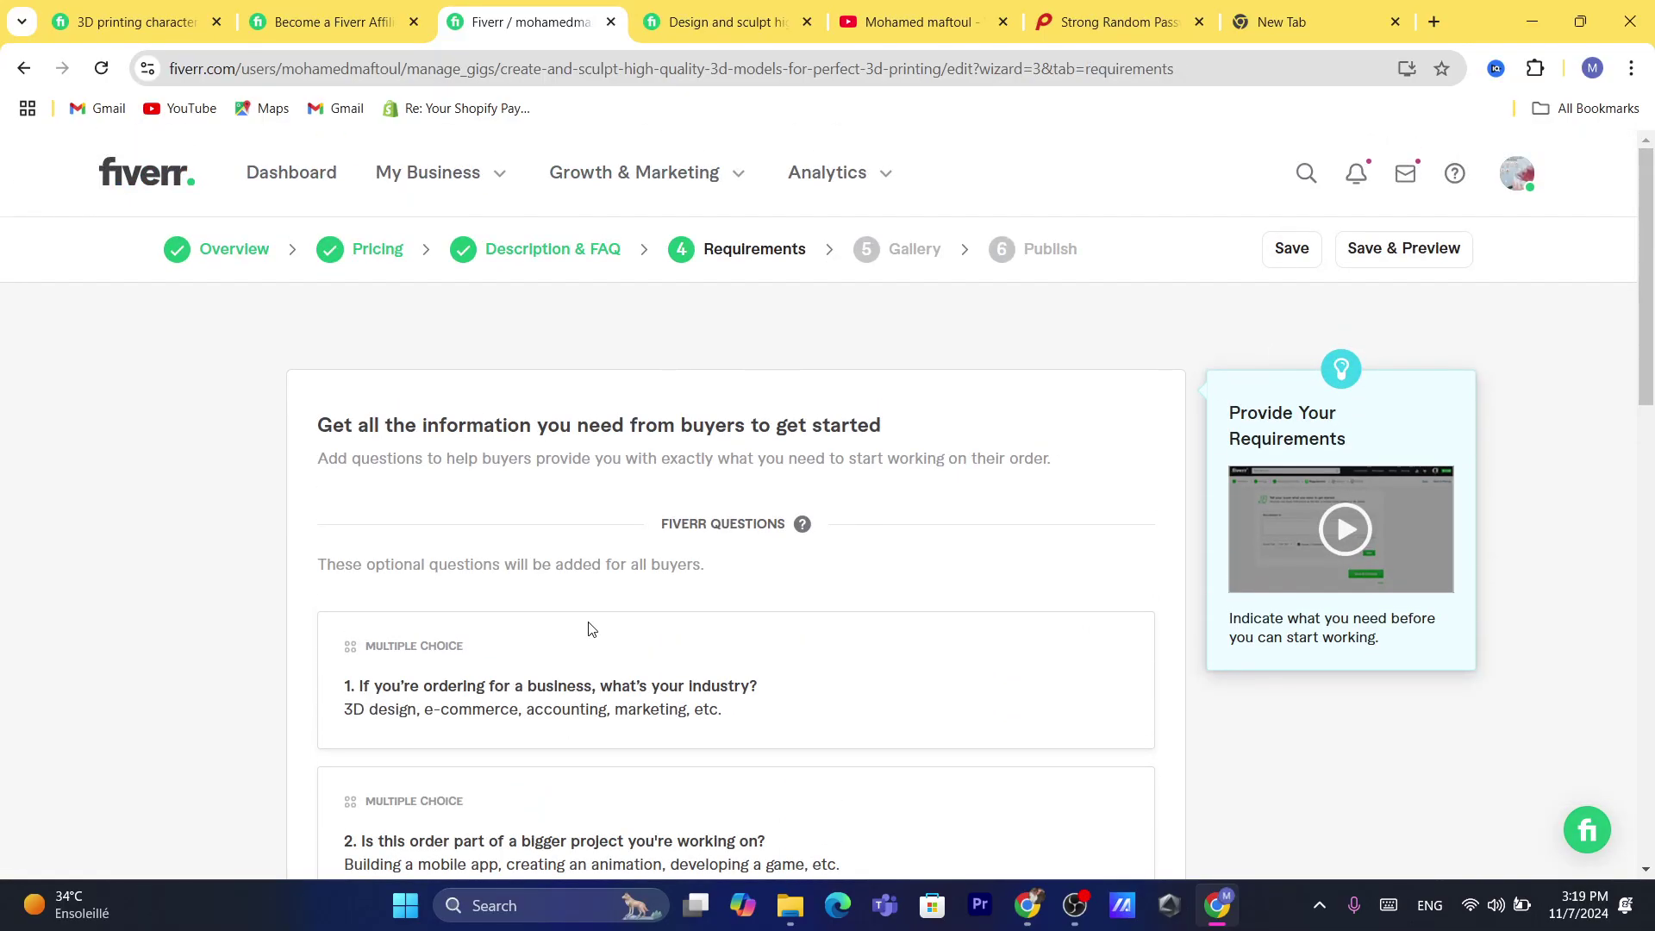
# Step: Start a new buyer question, cancel it, and attempt to save the requirements
pyautogui.scroll(-5, 1652, 222)
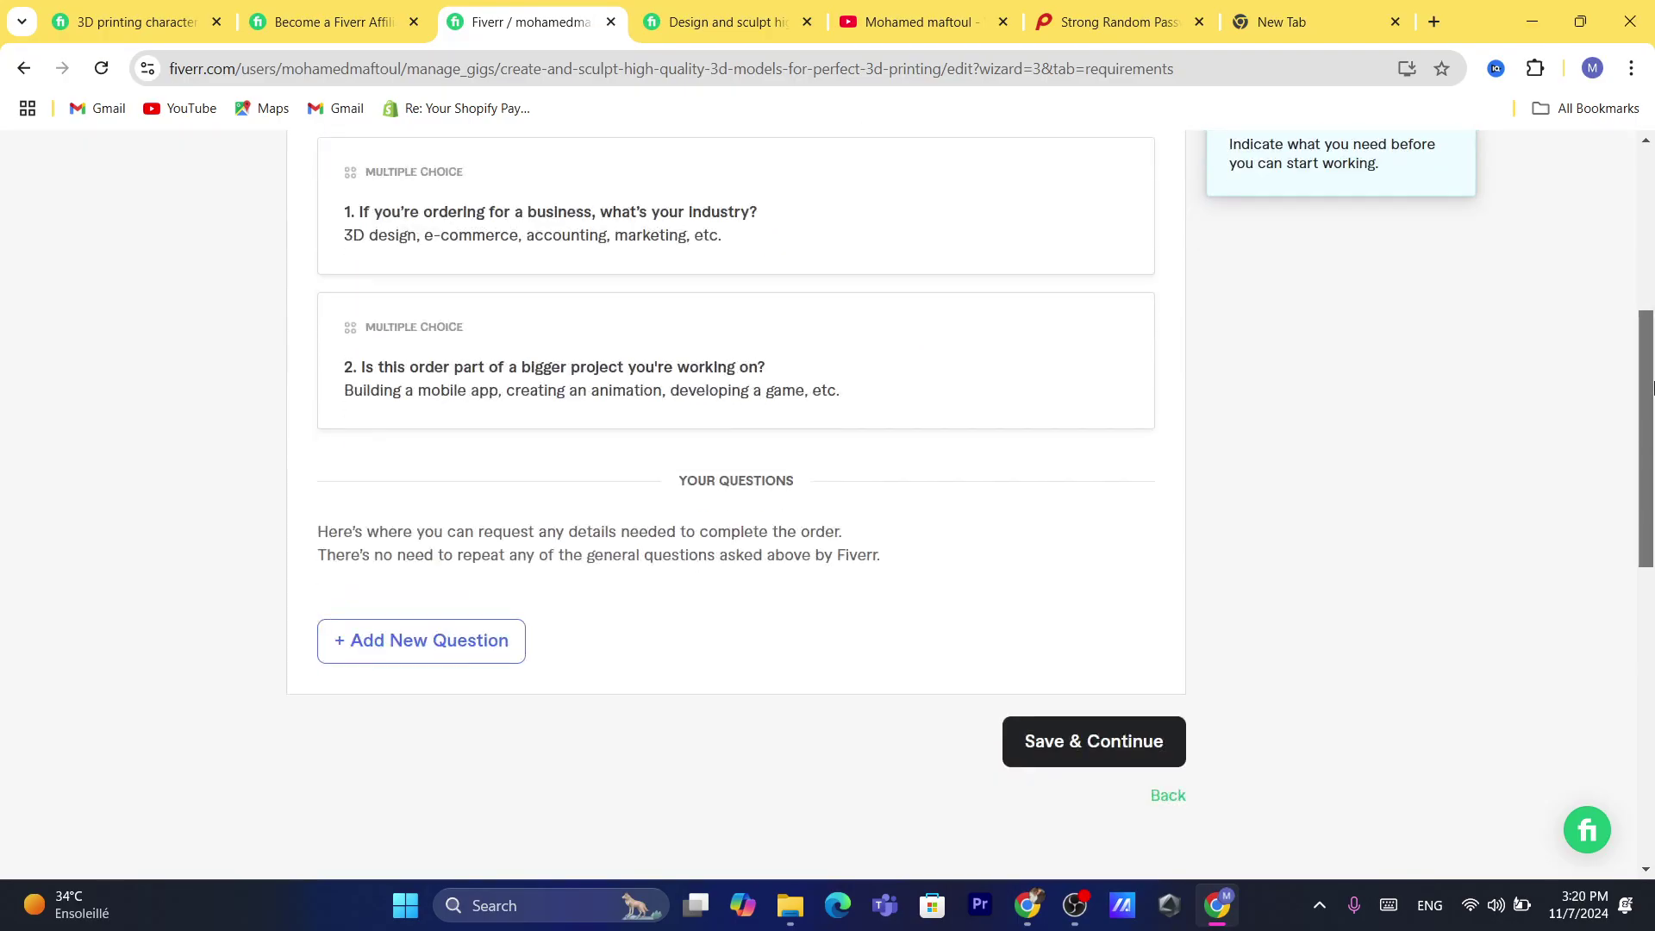
pyautogui.click(392, 651)
pyautogui.scroll(-1, 1652, 370)
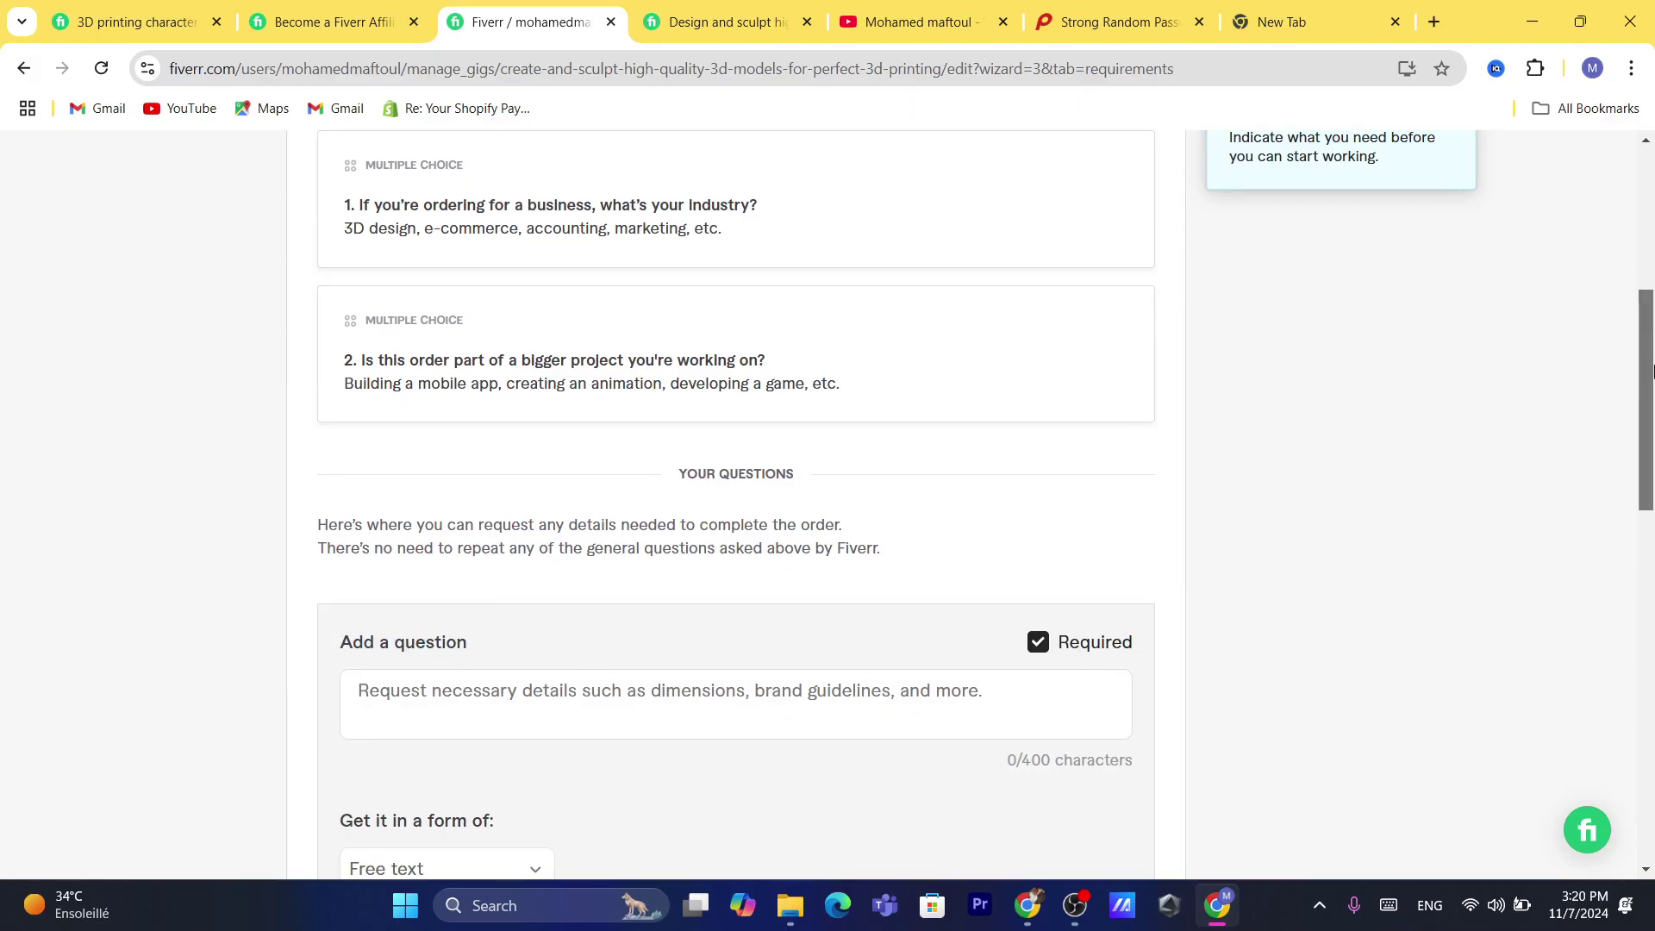
pyautogui.scroll(-3, 1652, 371)
pyautogui.click(504, 442)
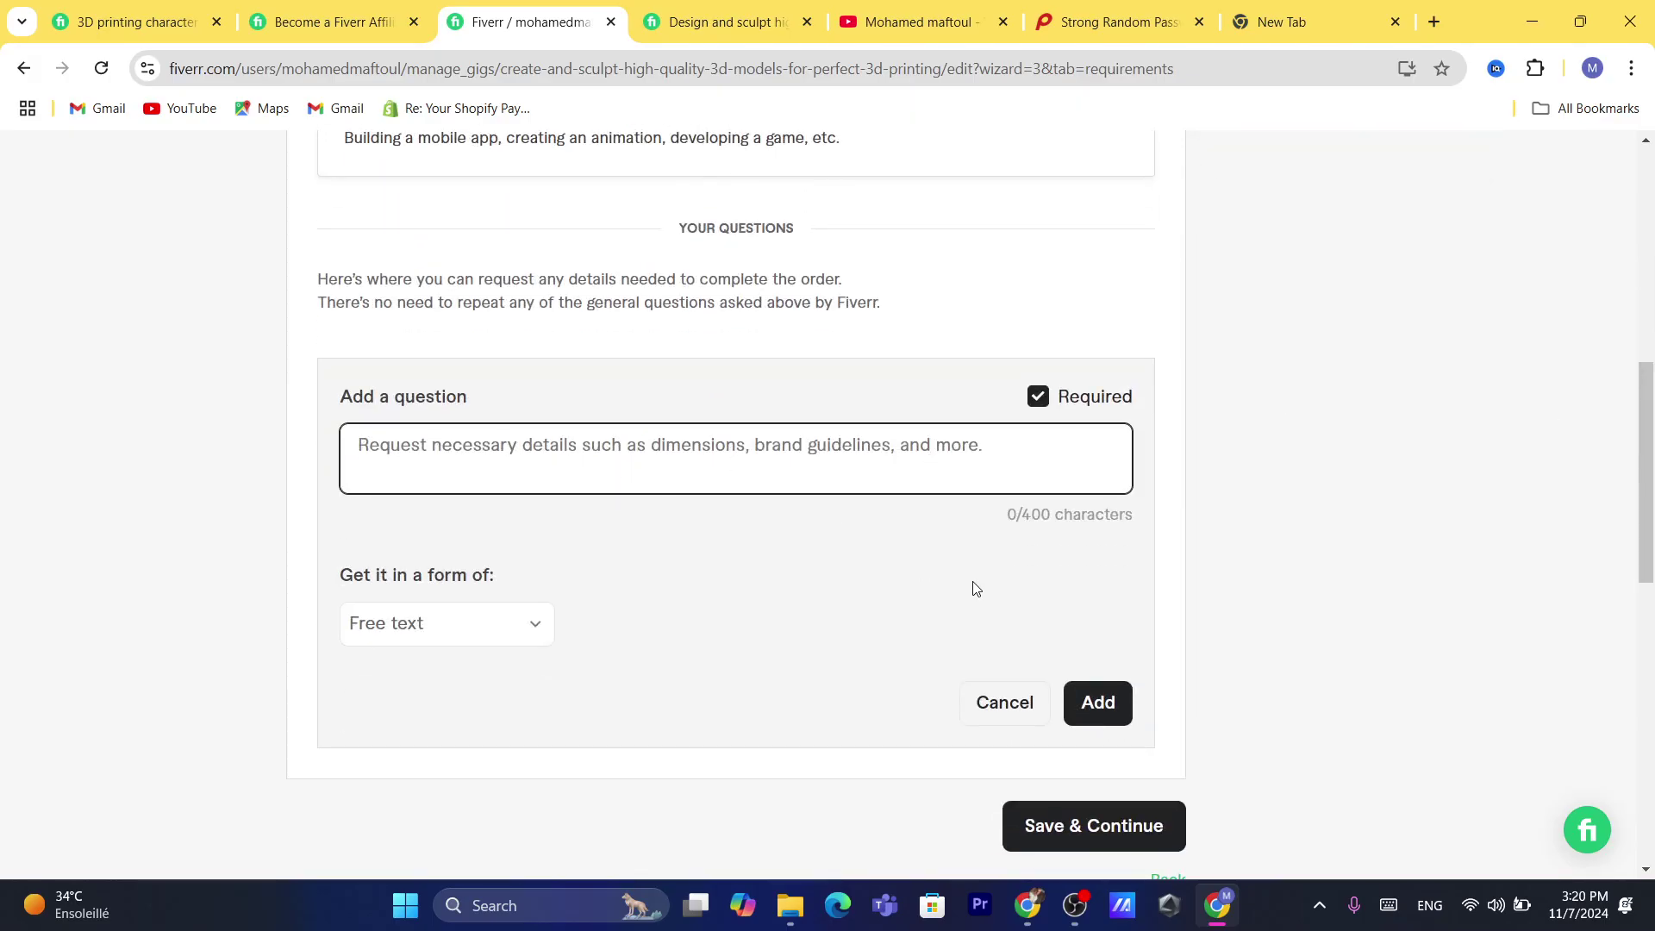
pyautogui.click(1000, 715)
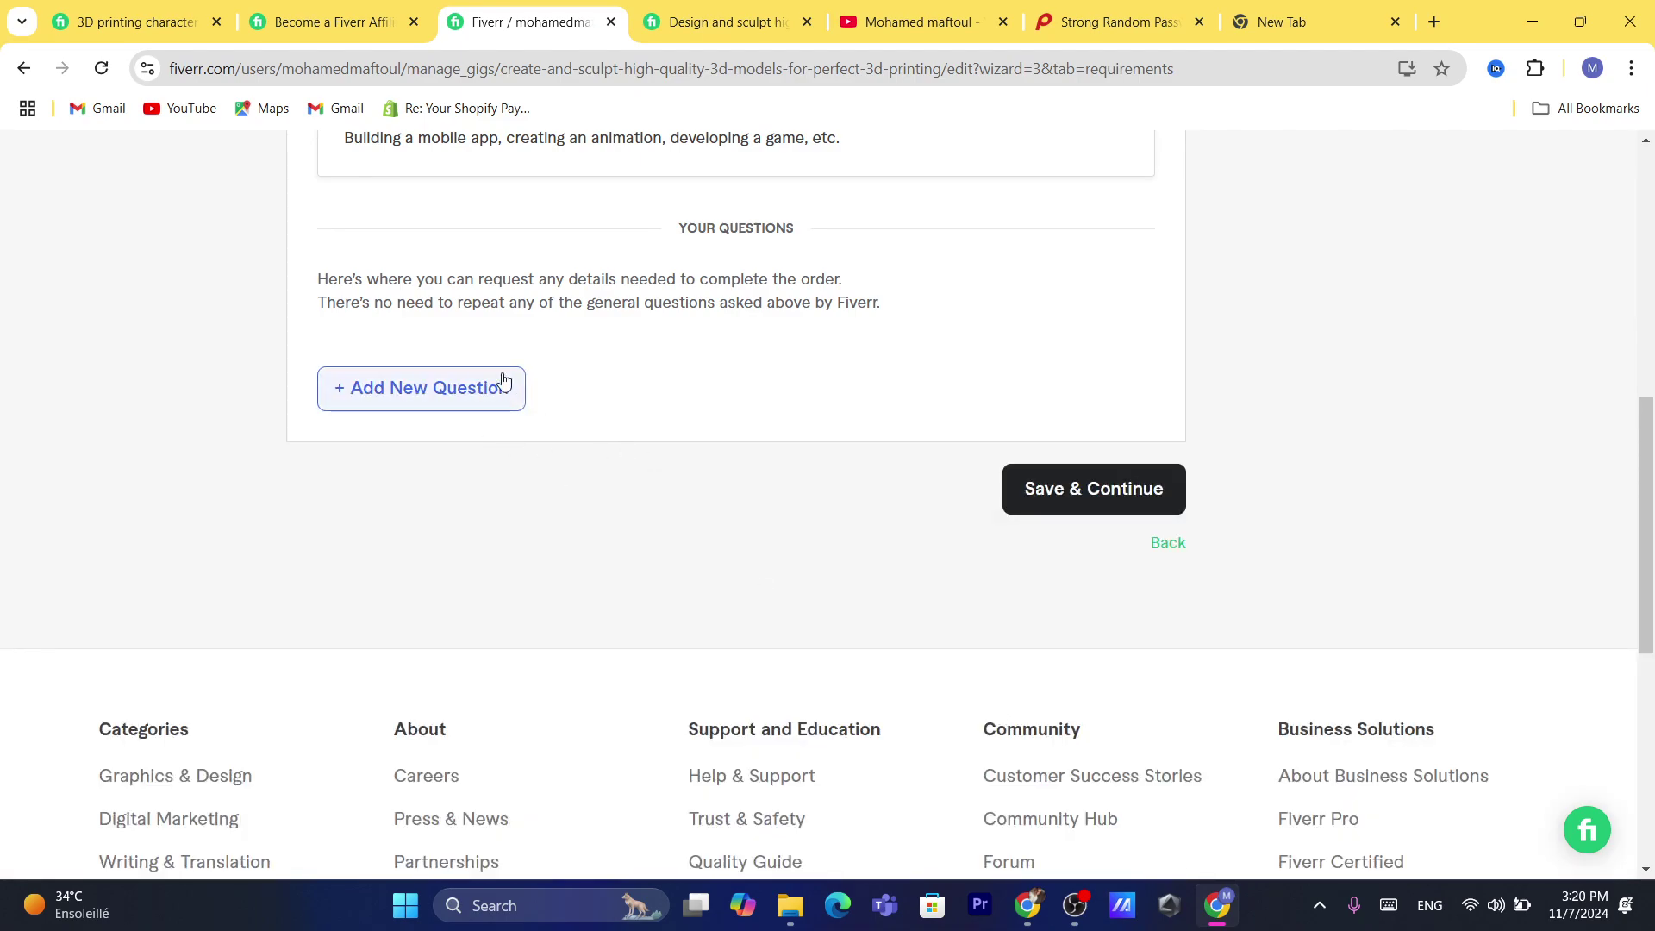
pyautogui.click(1103, 491)
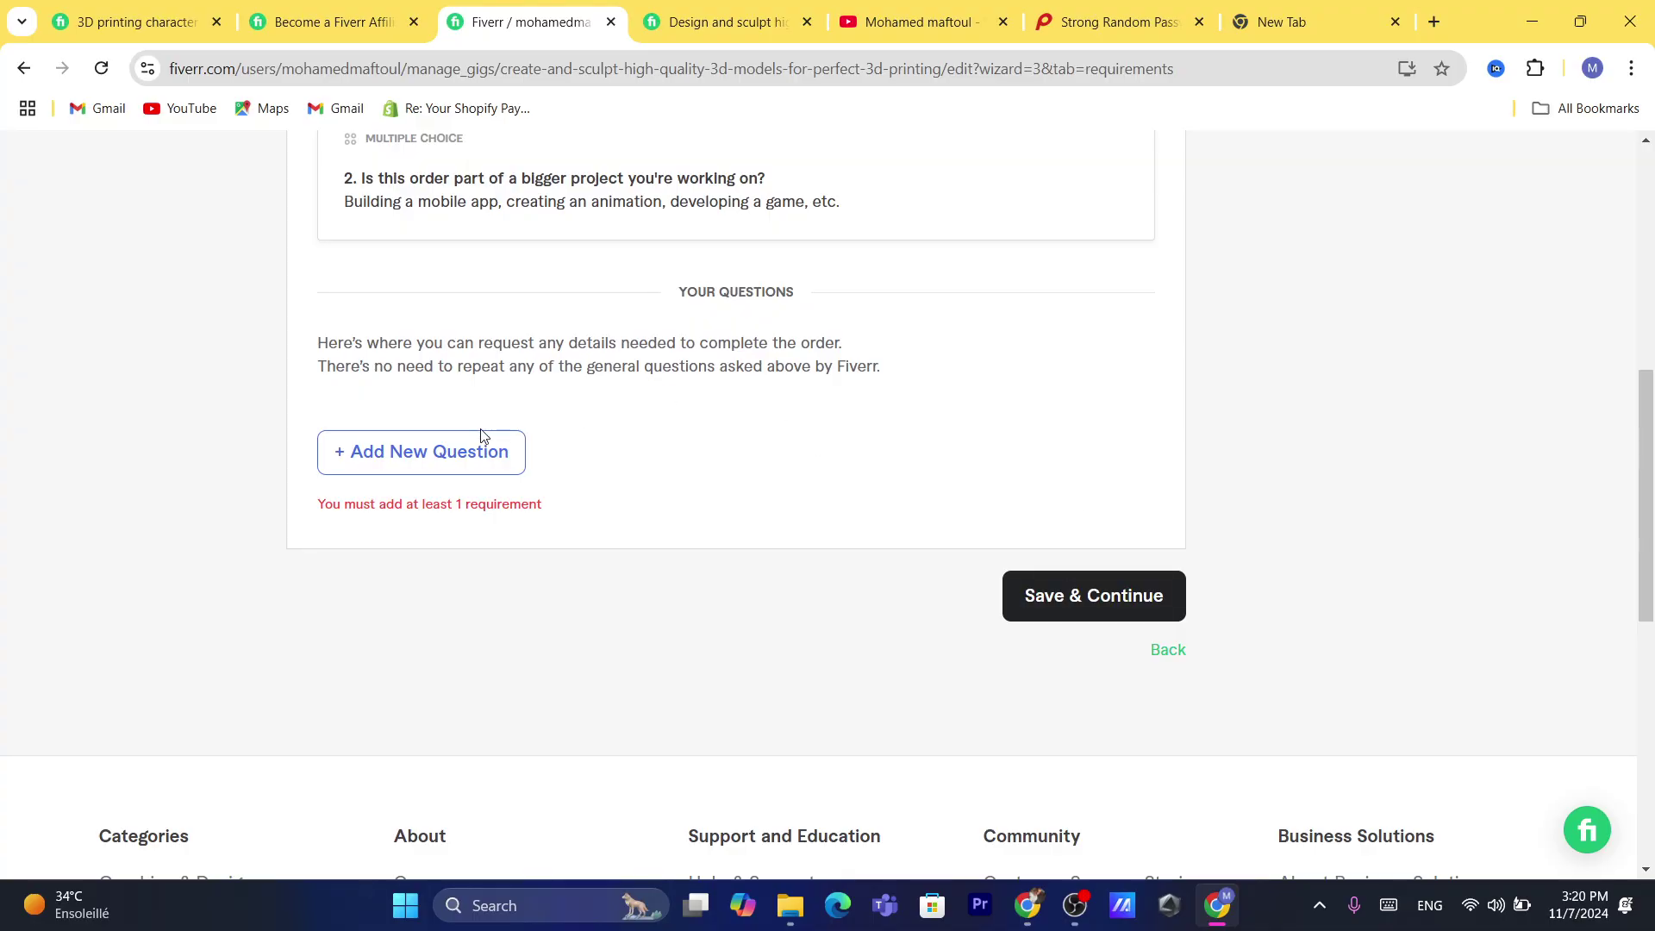
# Step: Add the question 'give me your email' answered as an Attachment and save the requirements
pyautogui.click(431, 450)
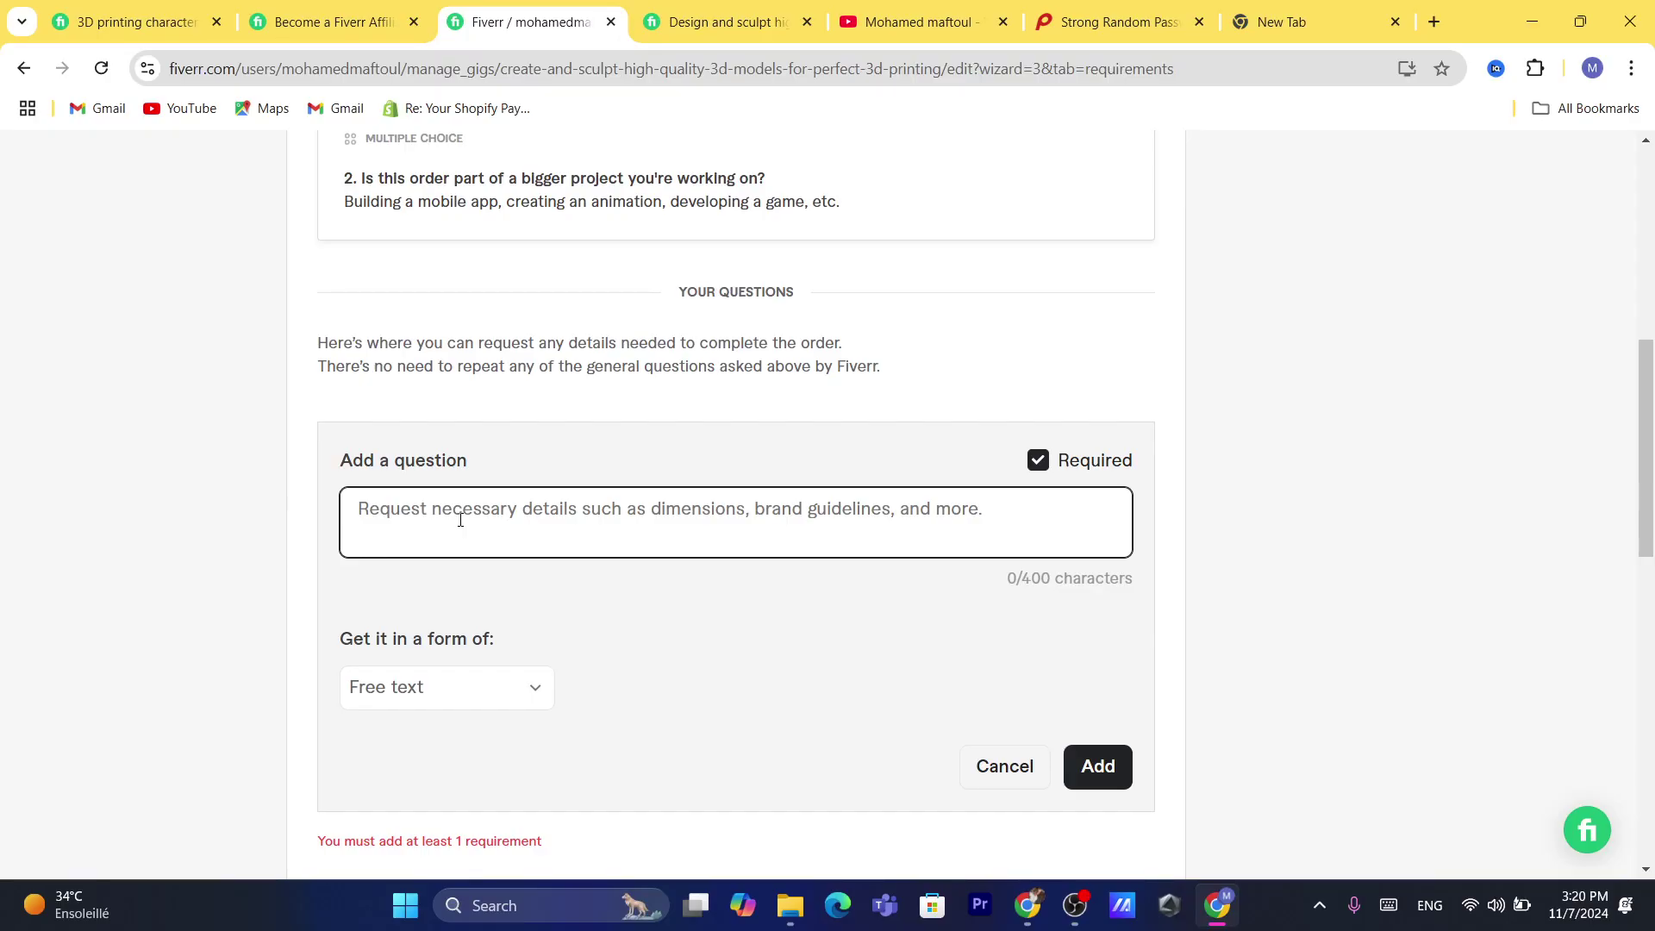
pyautogui.write('give')
pyautogui.write(' your')
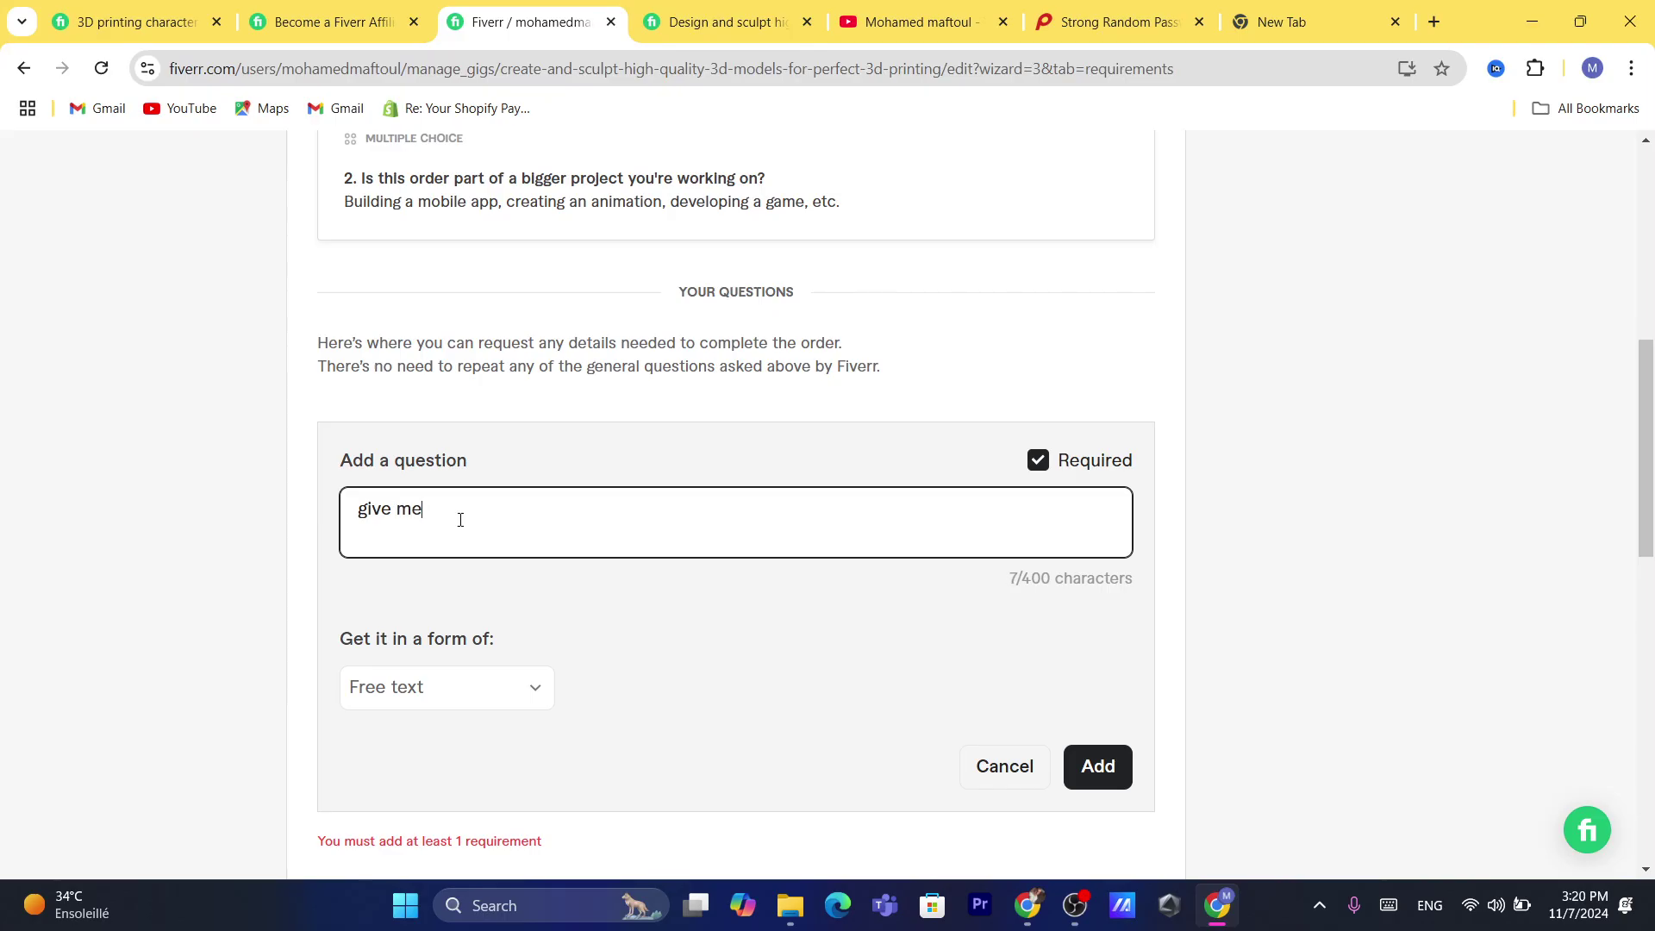
pyautogui.write('our g')
pyautogui.press('BackSpace')
pyautogui.write('email')
pyautogui.click(476, 683)
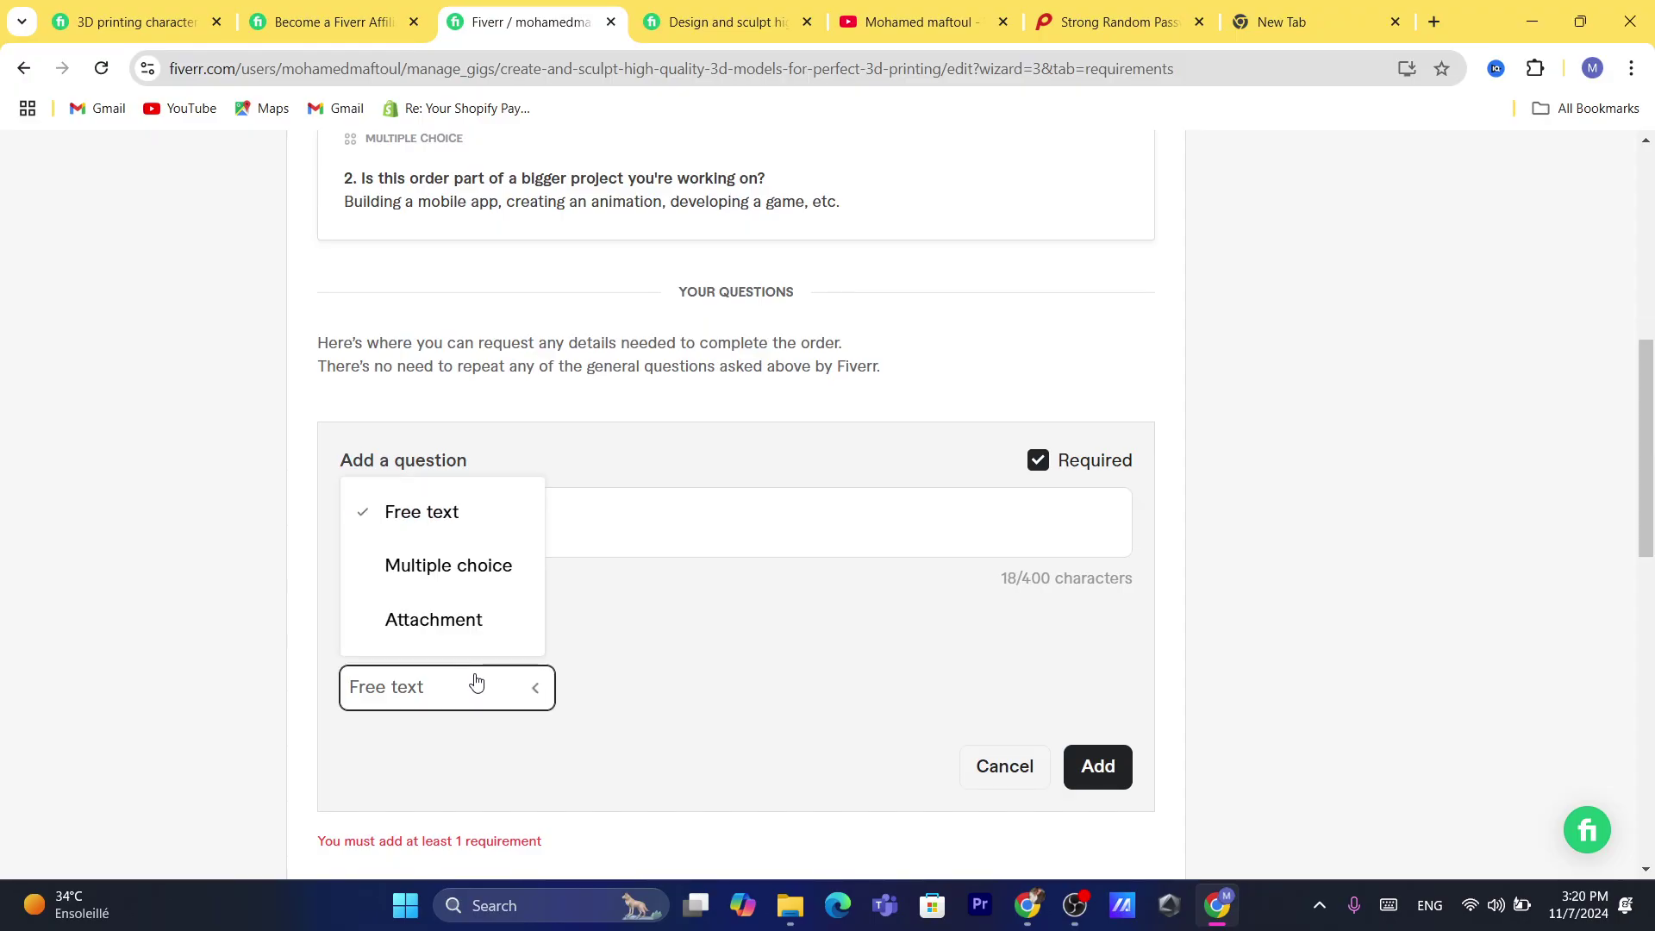
pyautogui.click(434, 629)
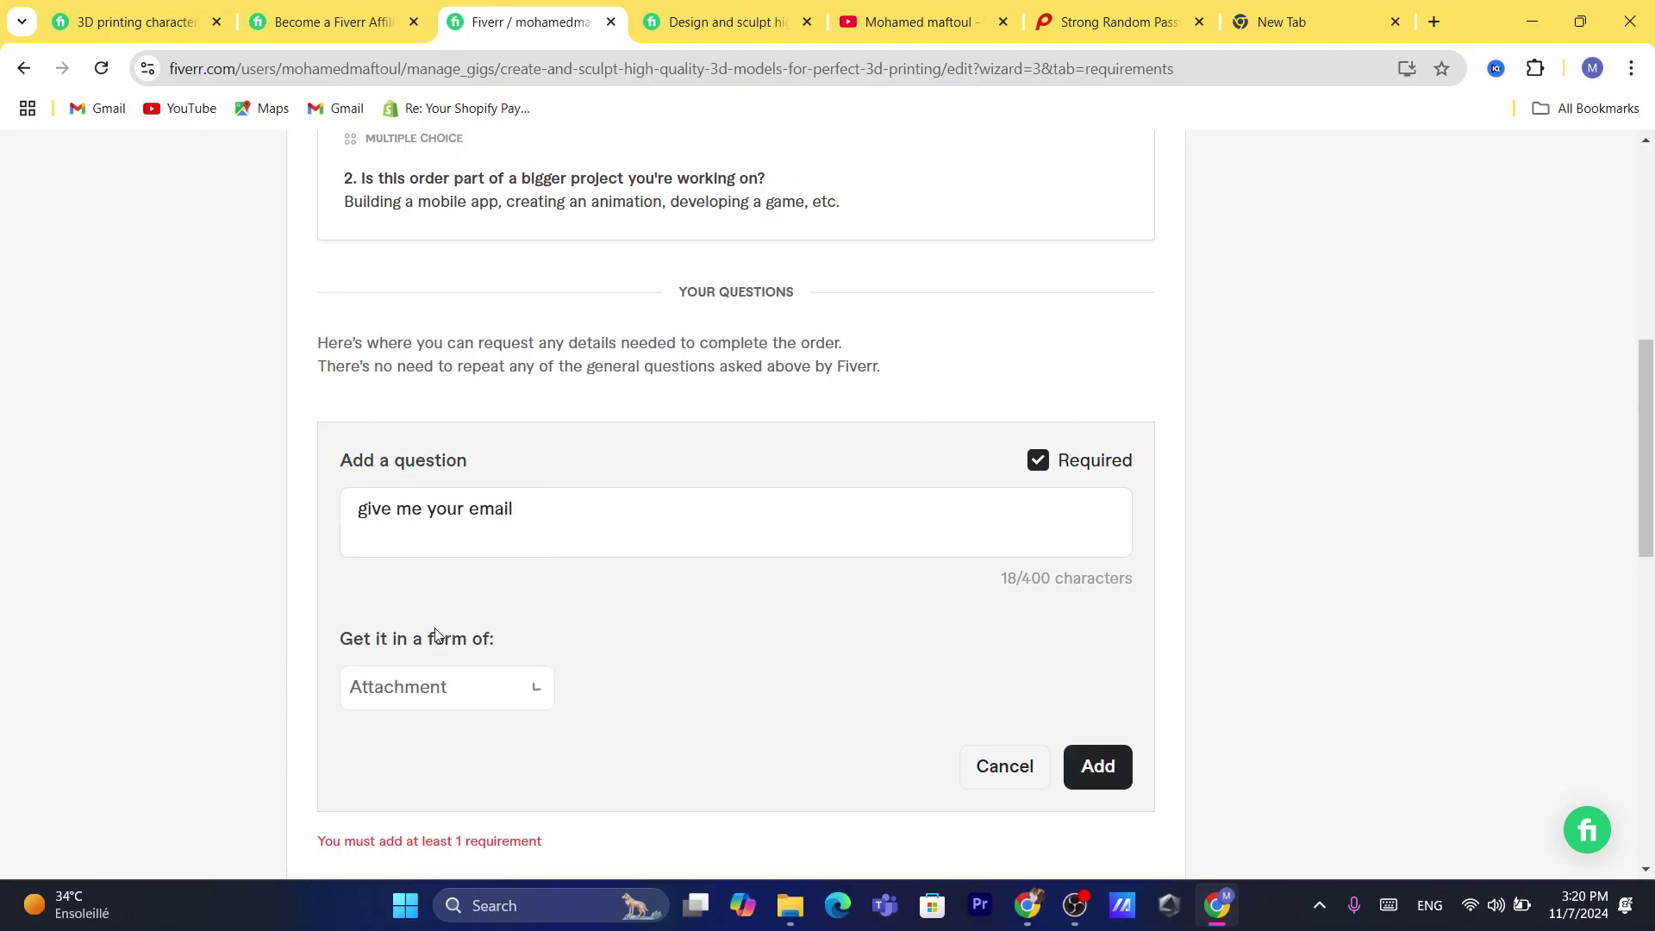
pyautogui.click(1100, 764)
pyautogui.click(1062, 683)
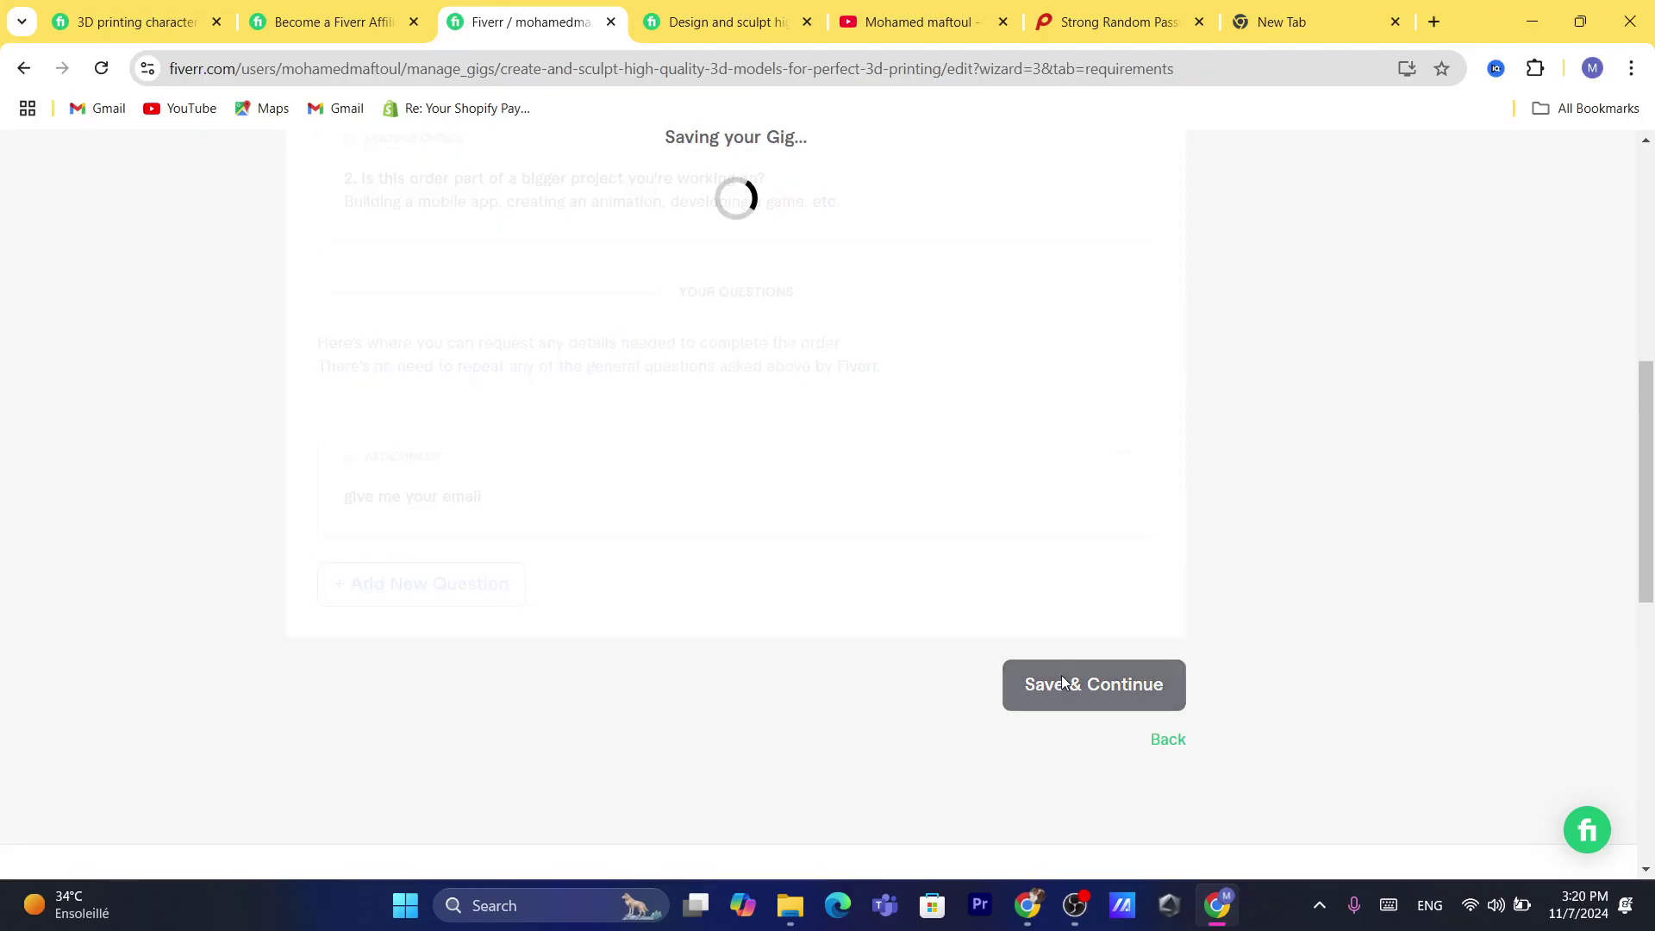
pyautogui.scroll(4, 1624, 446)
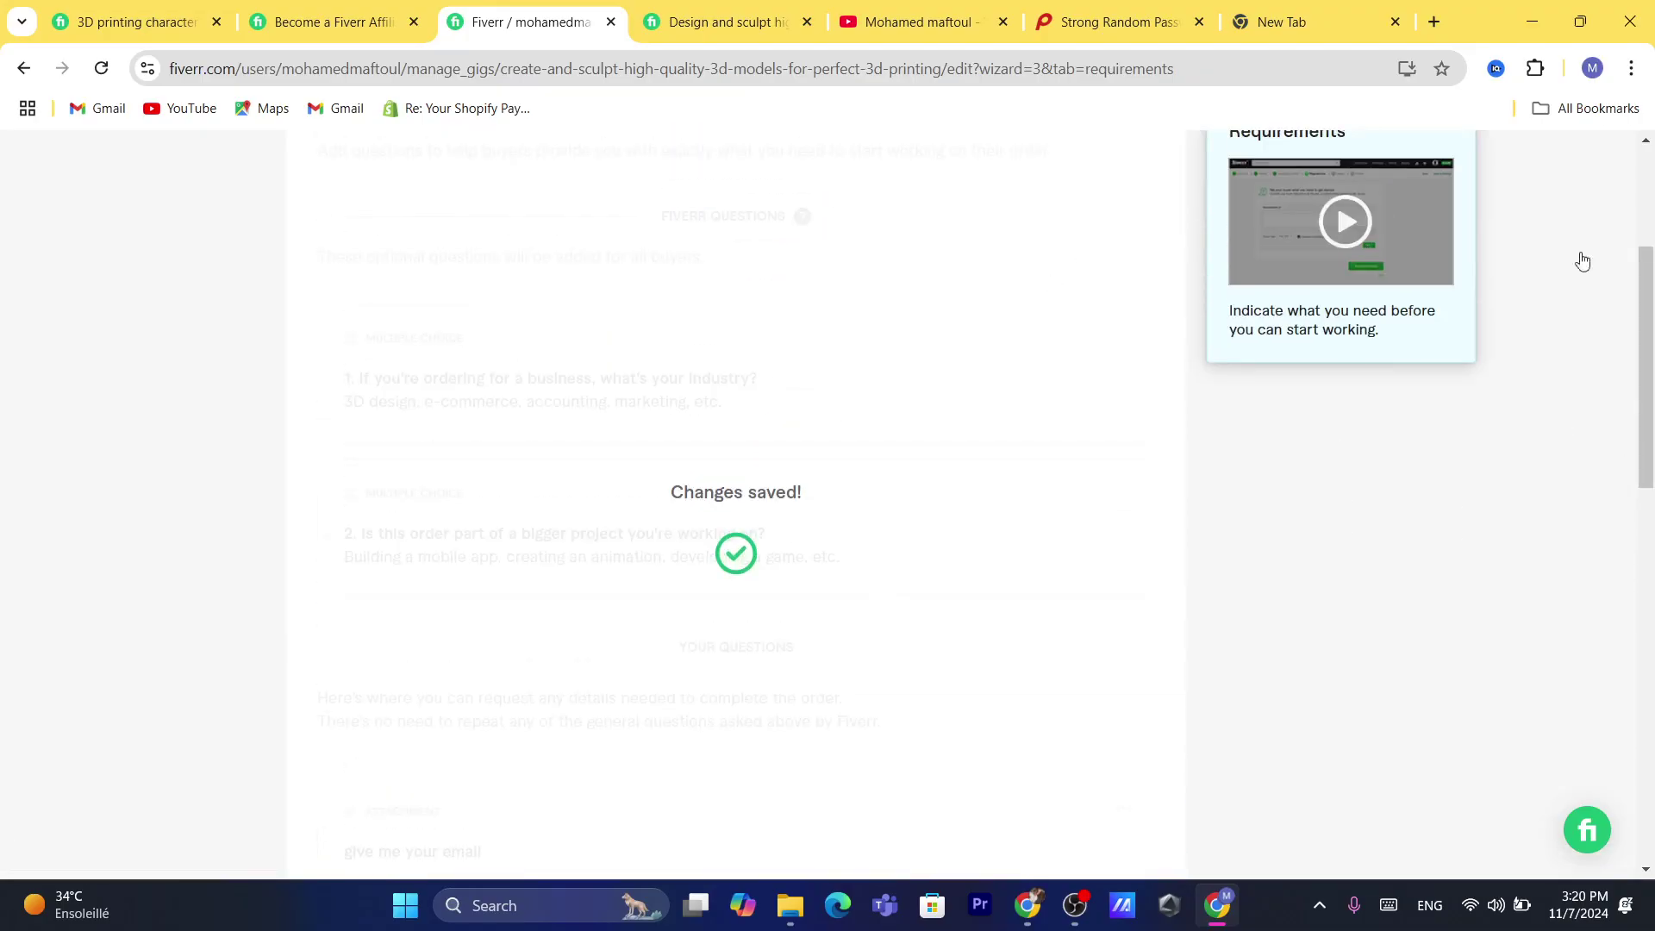
# Step: Upload the Change Primary Market image to the gig gallery
pyautogui.scroll(-4, 635, 373)
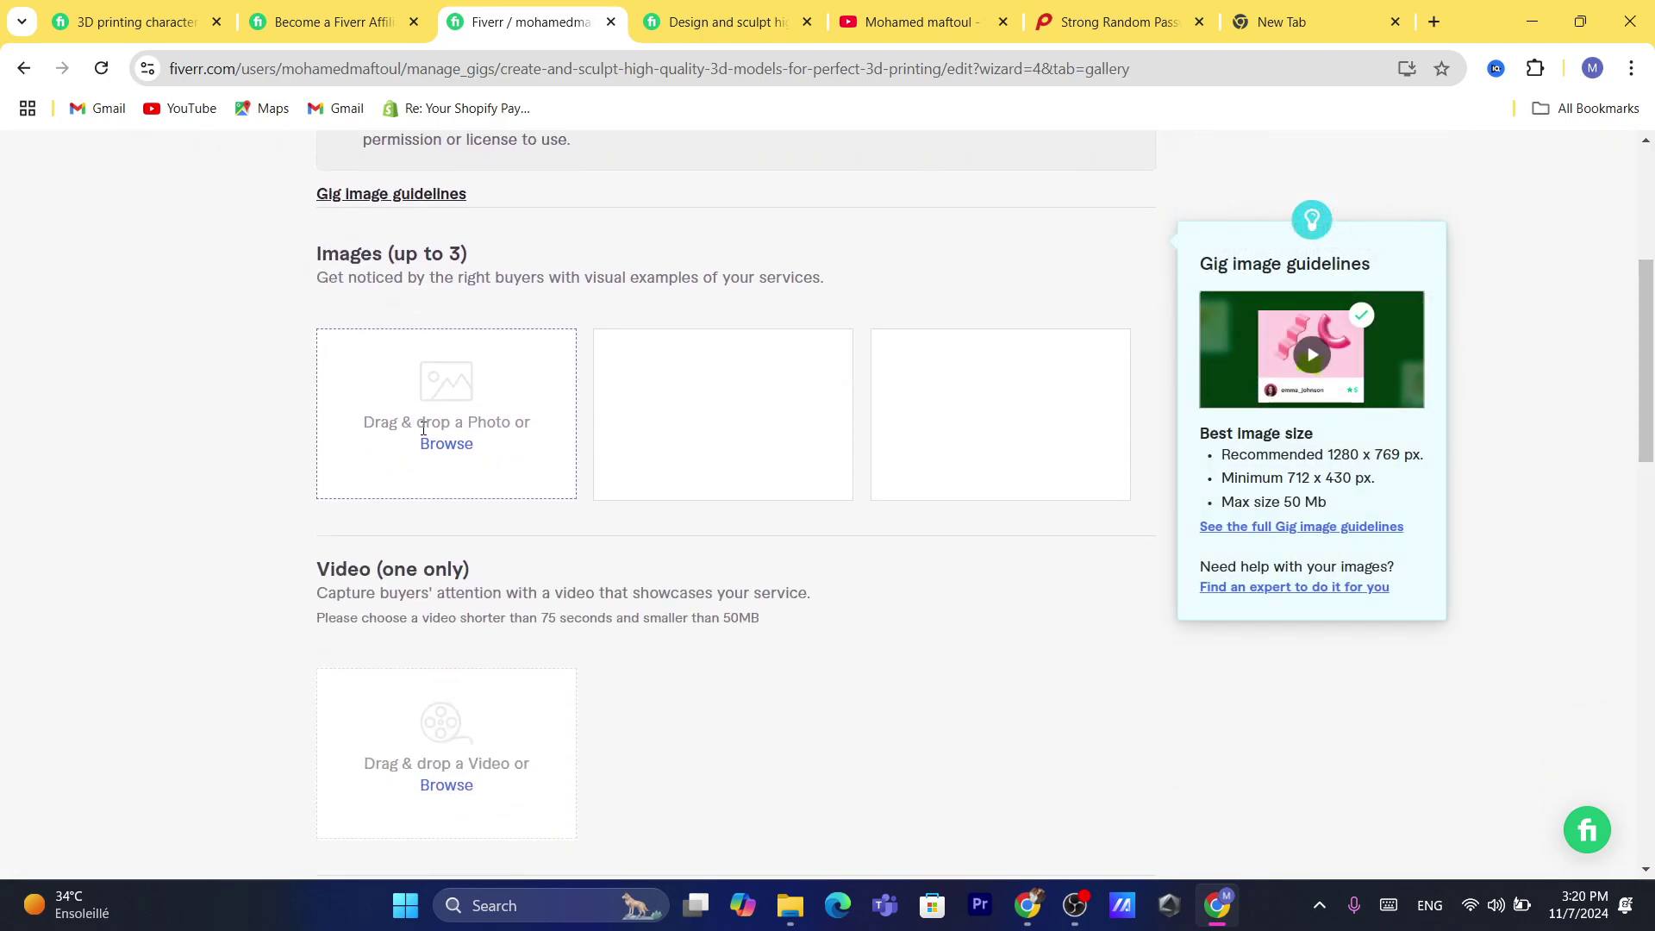
pyautogui.click(450, 452)
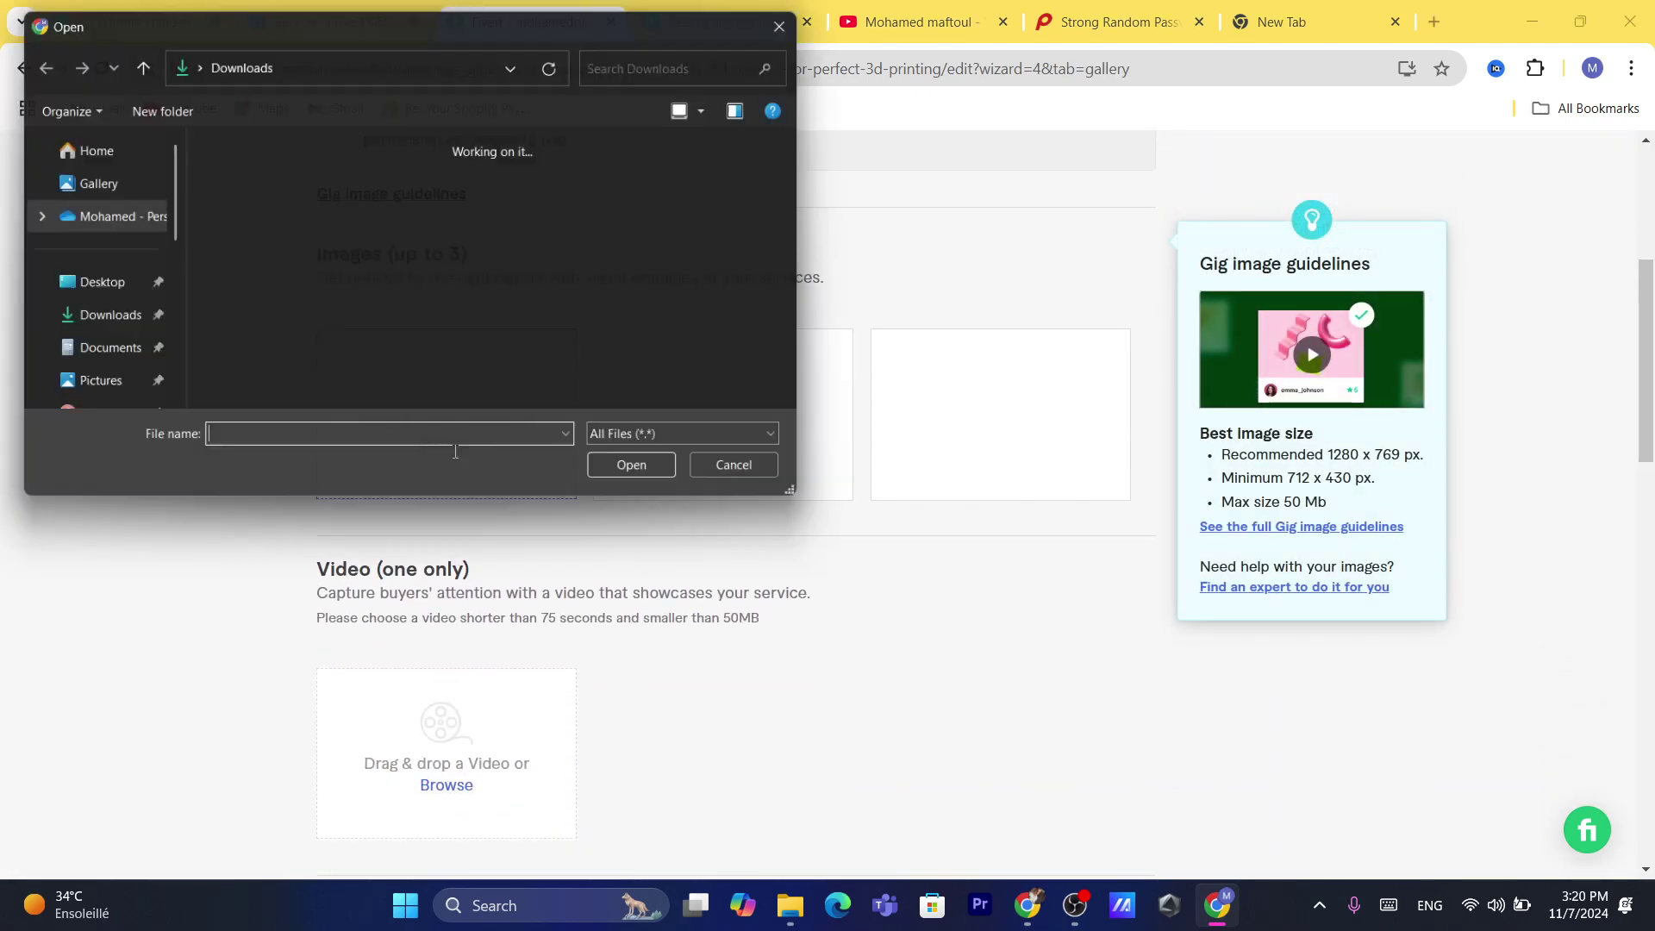
pyautogui.click(627, 312)
pyautogui.doubleClick(626, 312)
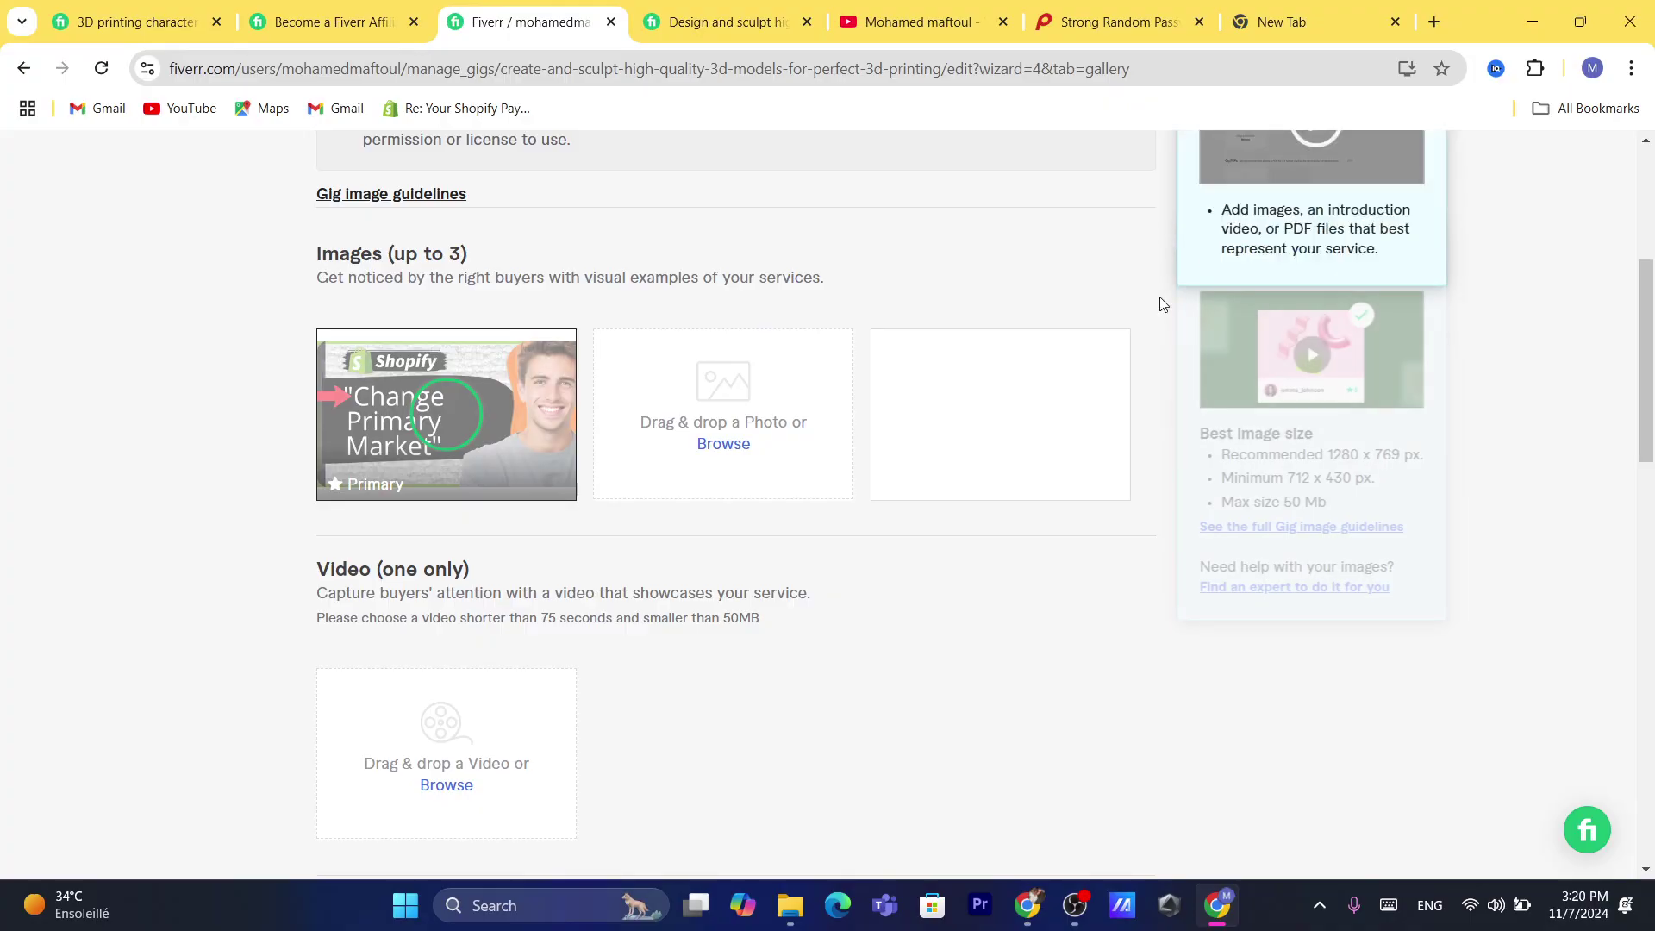
# Step: Upload the .mp4 video from the Desktop and accept the originality declaration
pyautogui.scroll(-4, 845, 345)
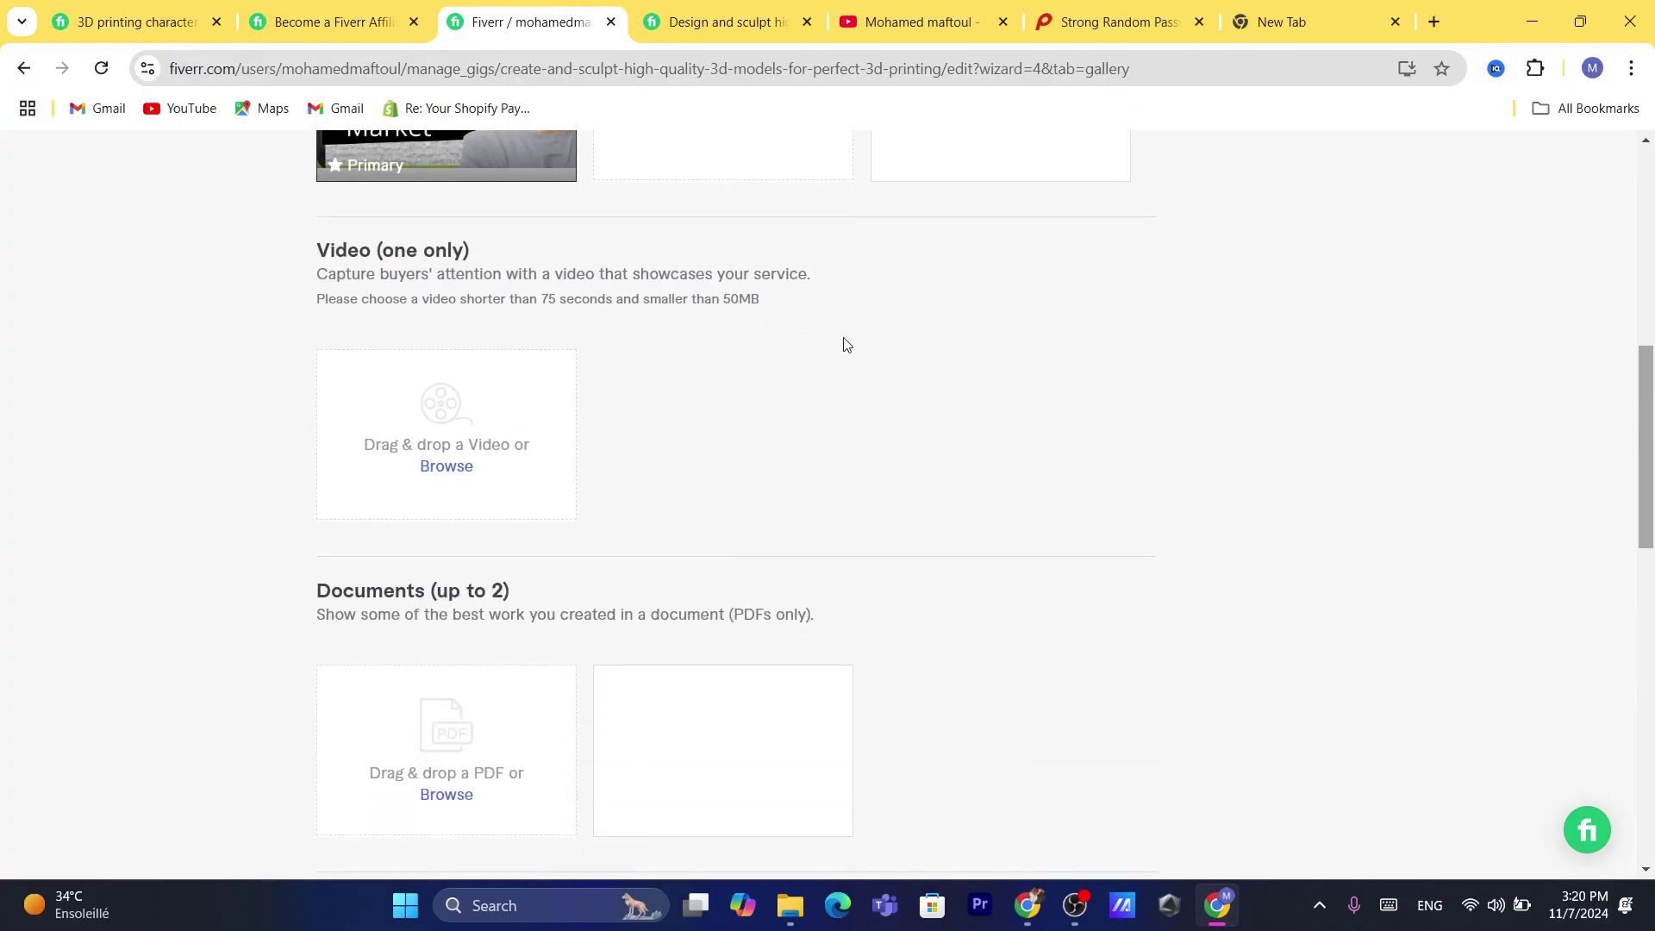
pyautogui.click(435, 466)
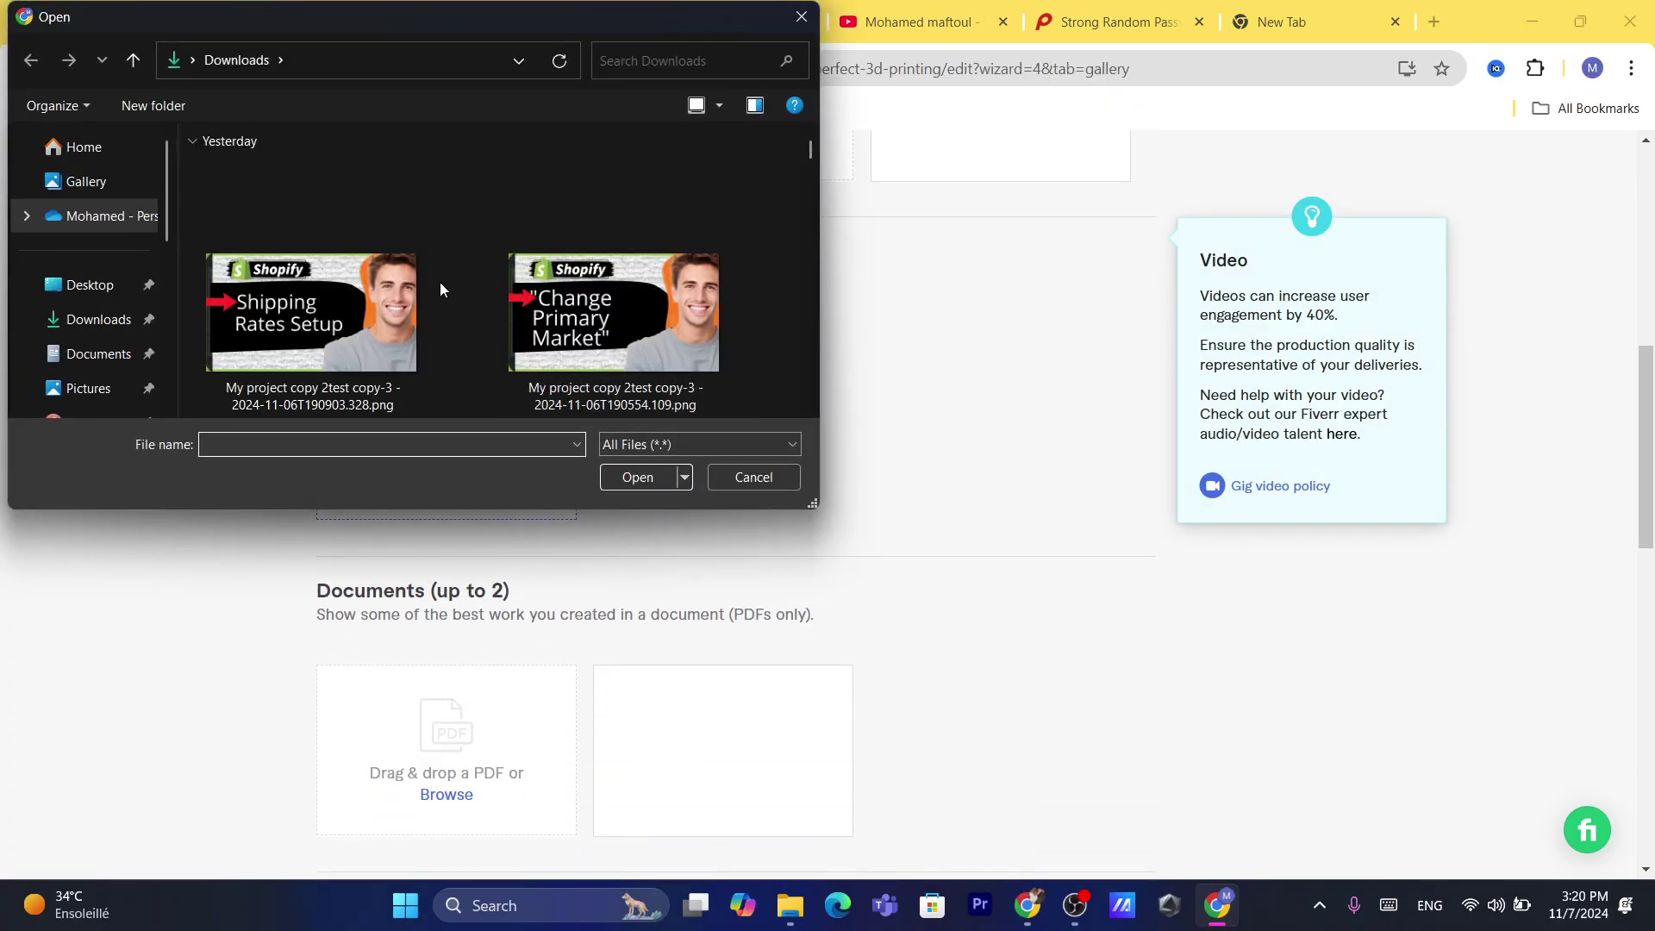
pyautogui.click(102, 302)
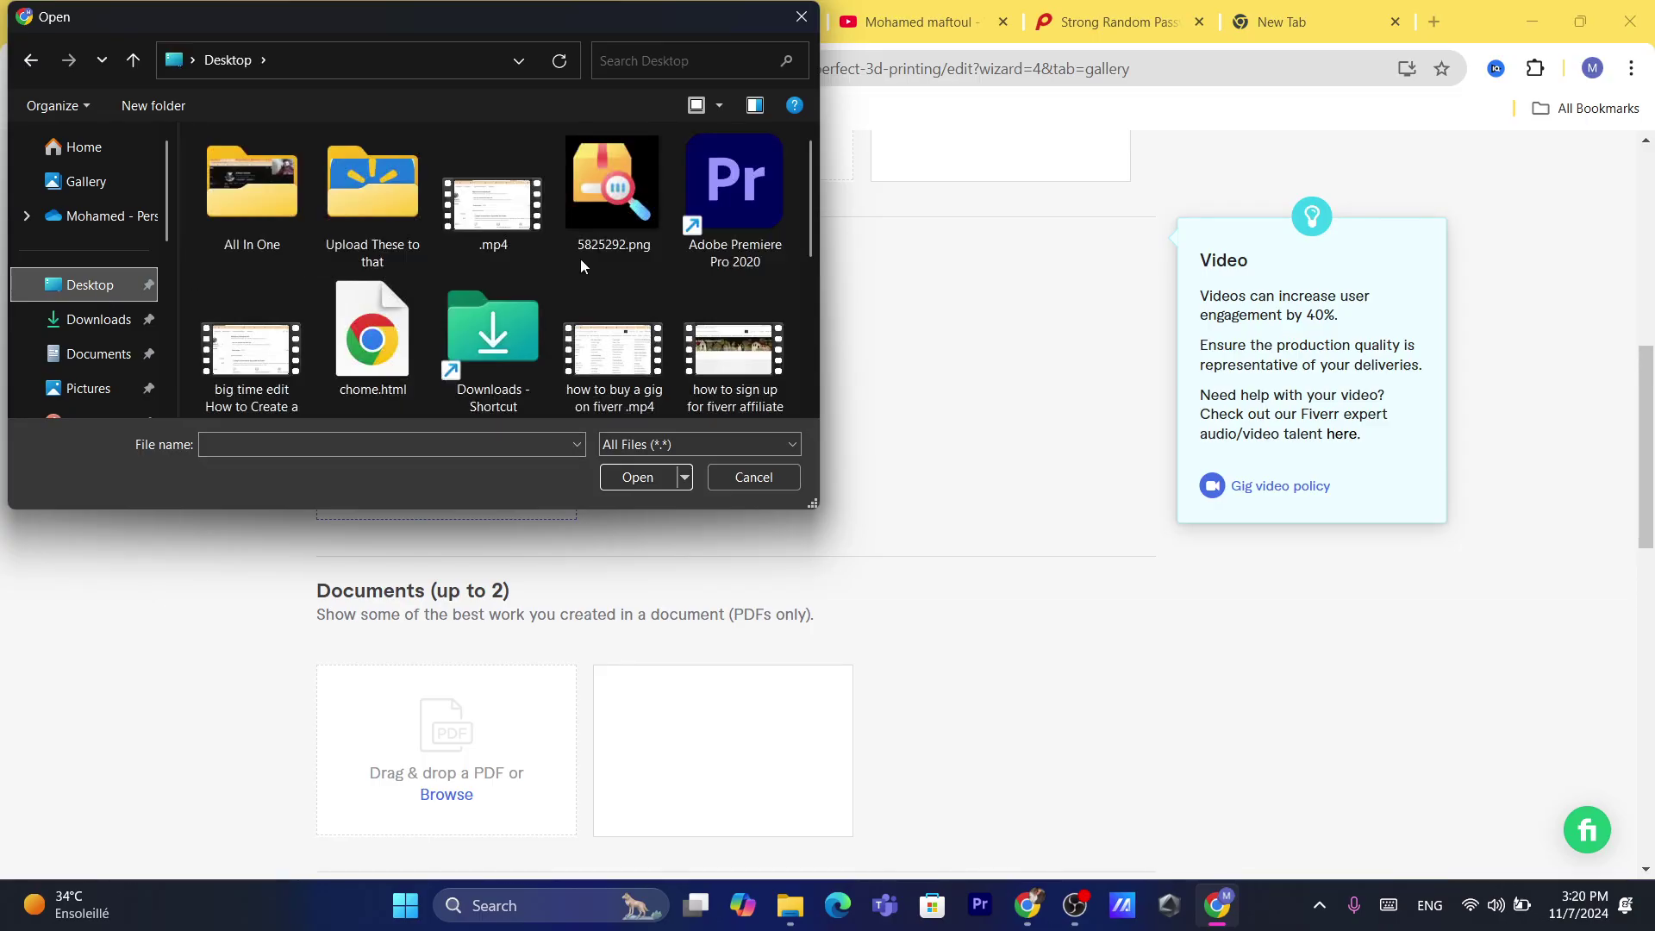
pyautogui.doubleClick(219, 339)
pyautogui.scroll(-3, 862, 457)
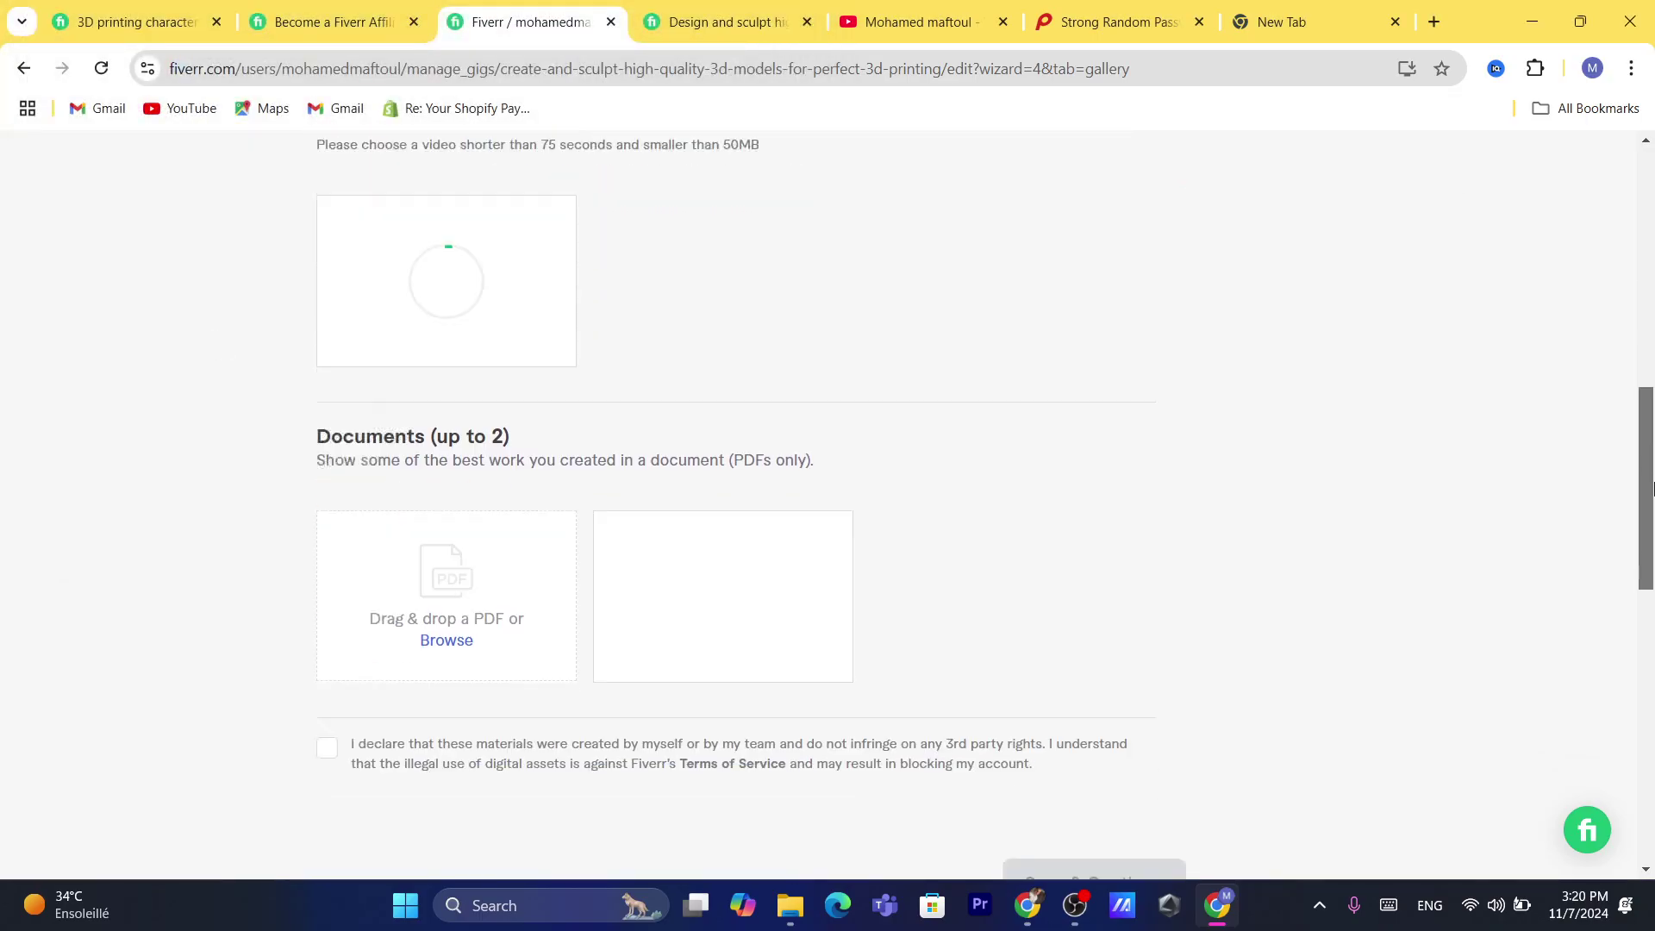
pyautogui.click(327, 634)
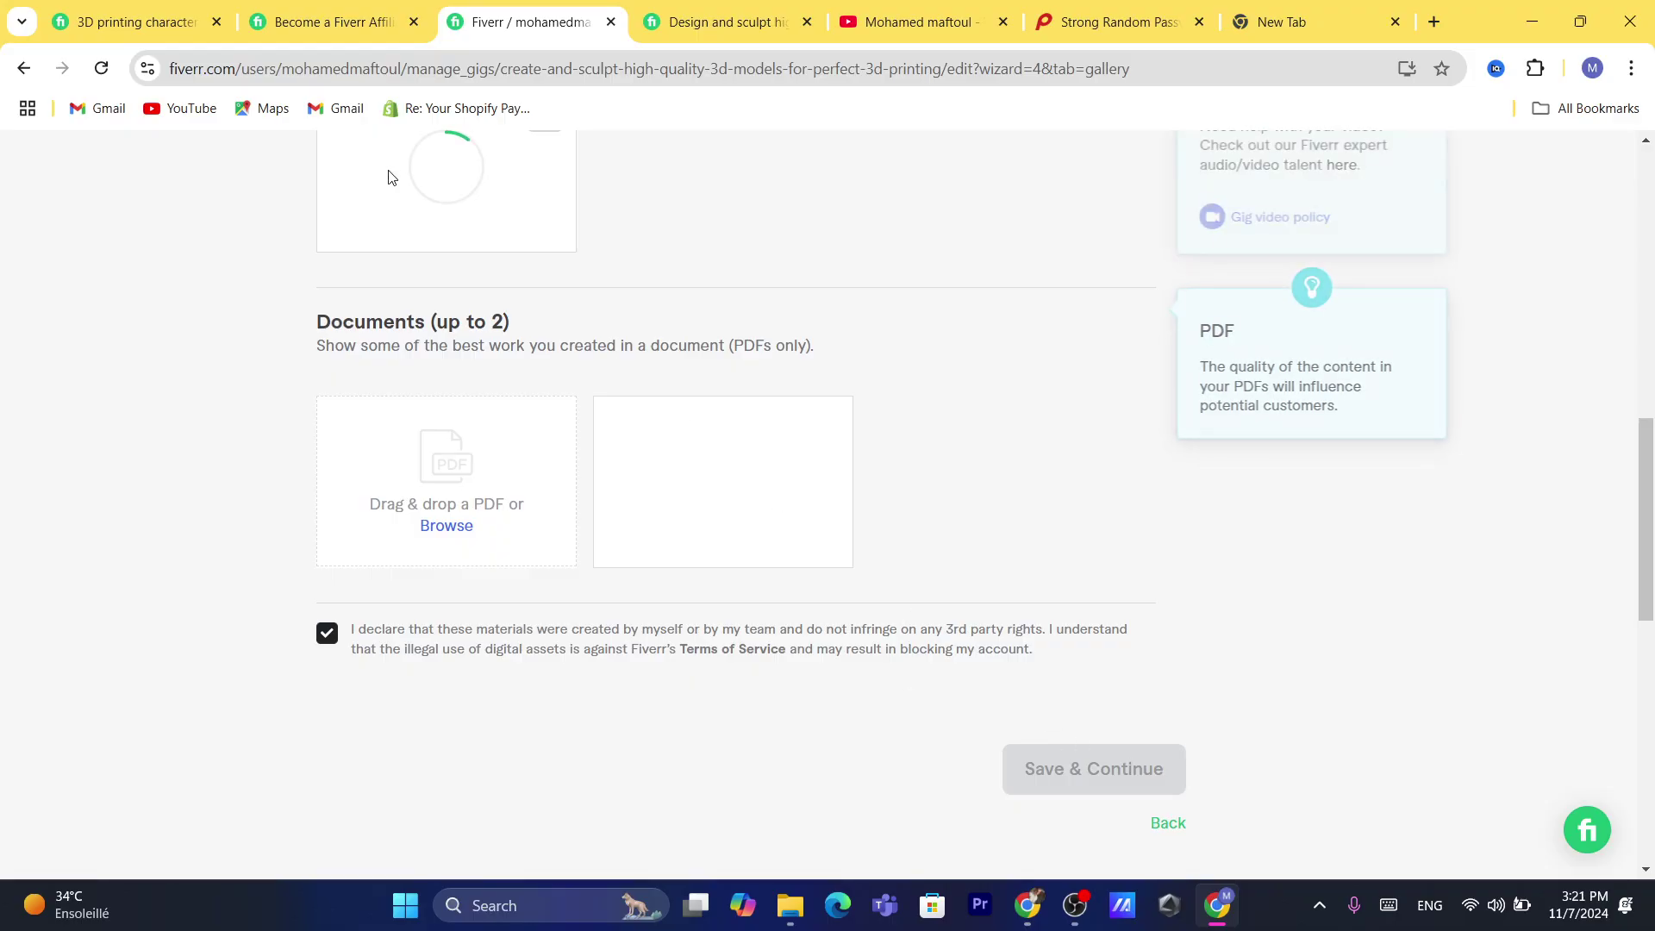
# Step: Delete the stuck video, re-upload the .mp4, and save the gallery step
pyautogui.scroll(3, 1632, 462)
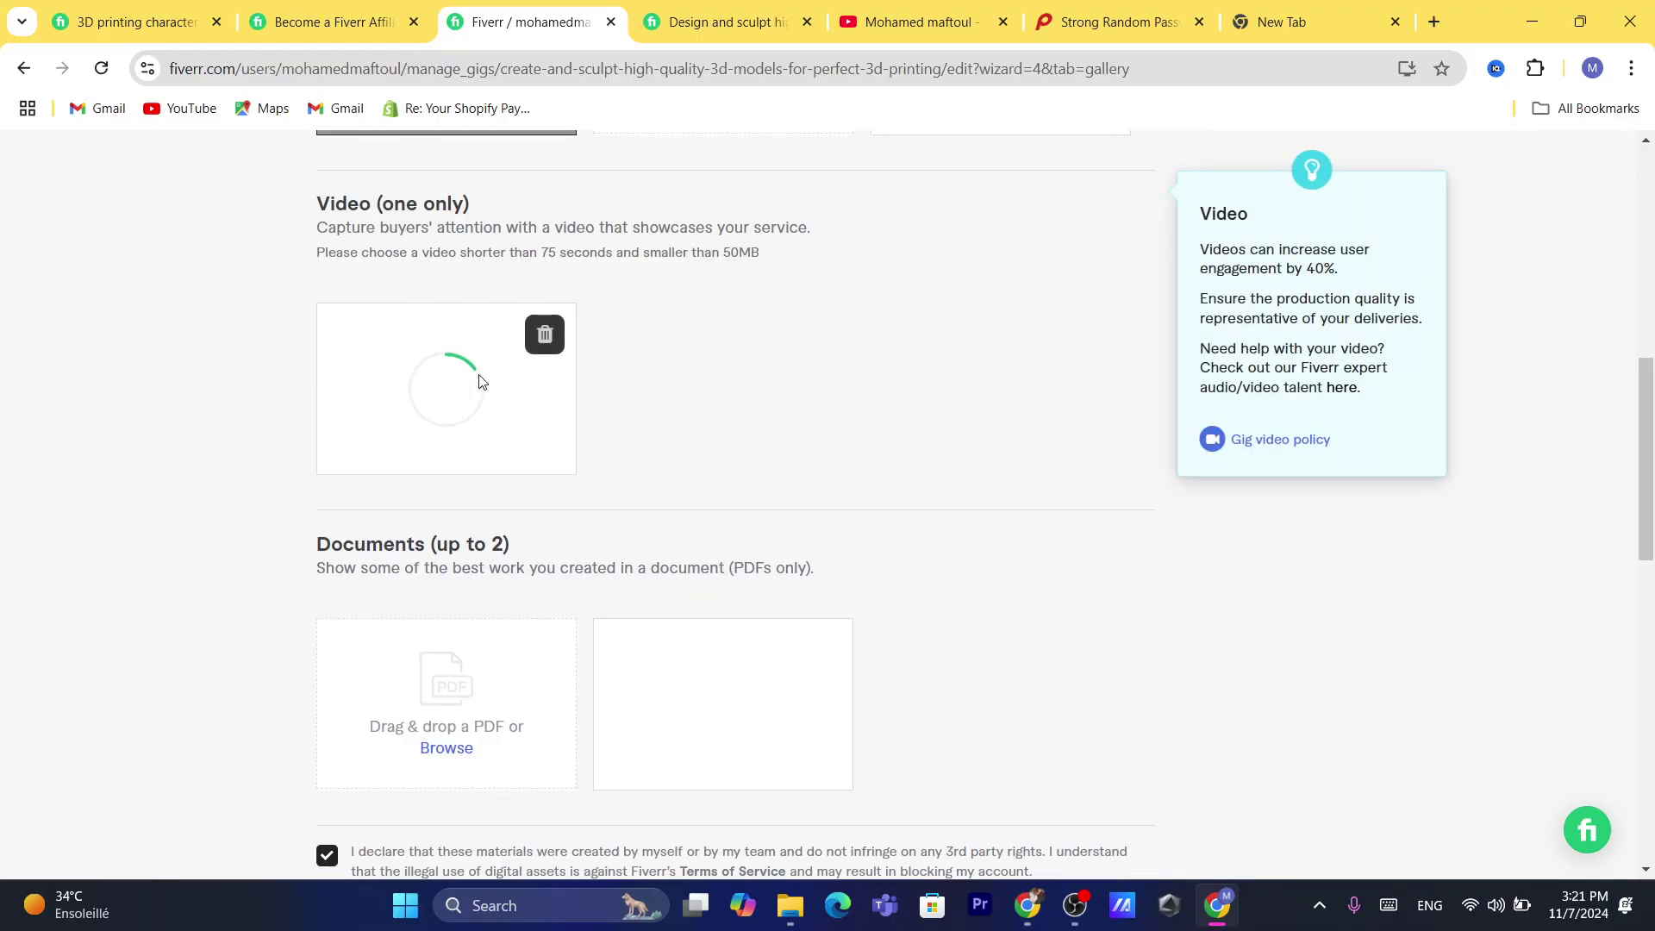
pyautogui.click(545, 335)
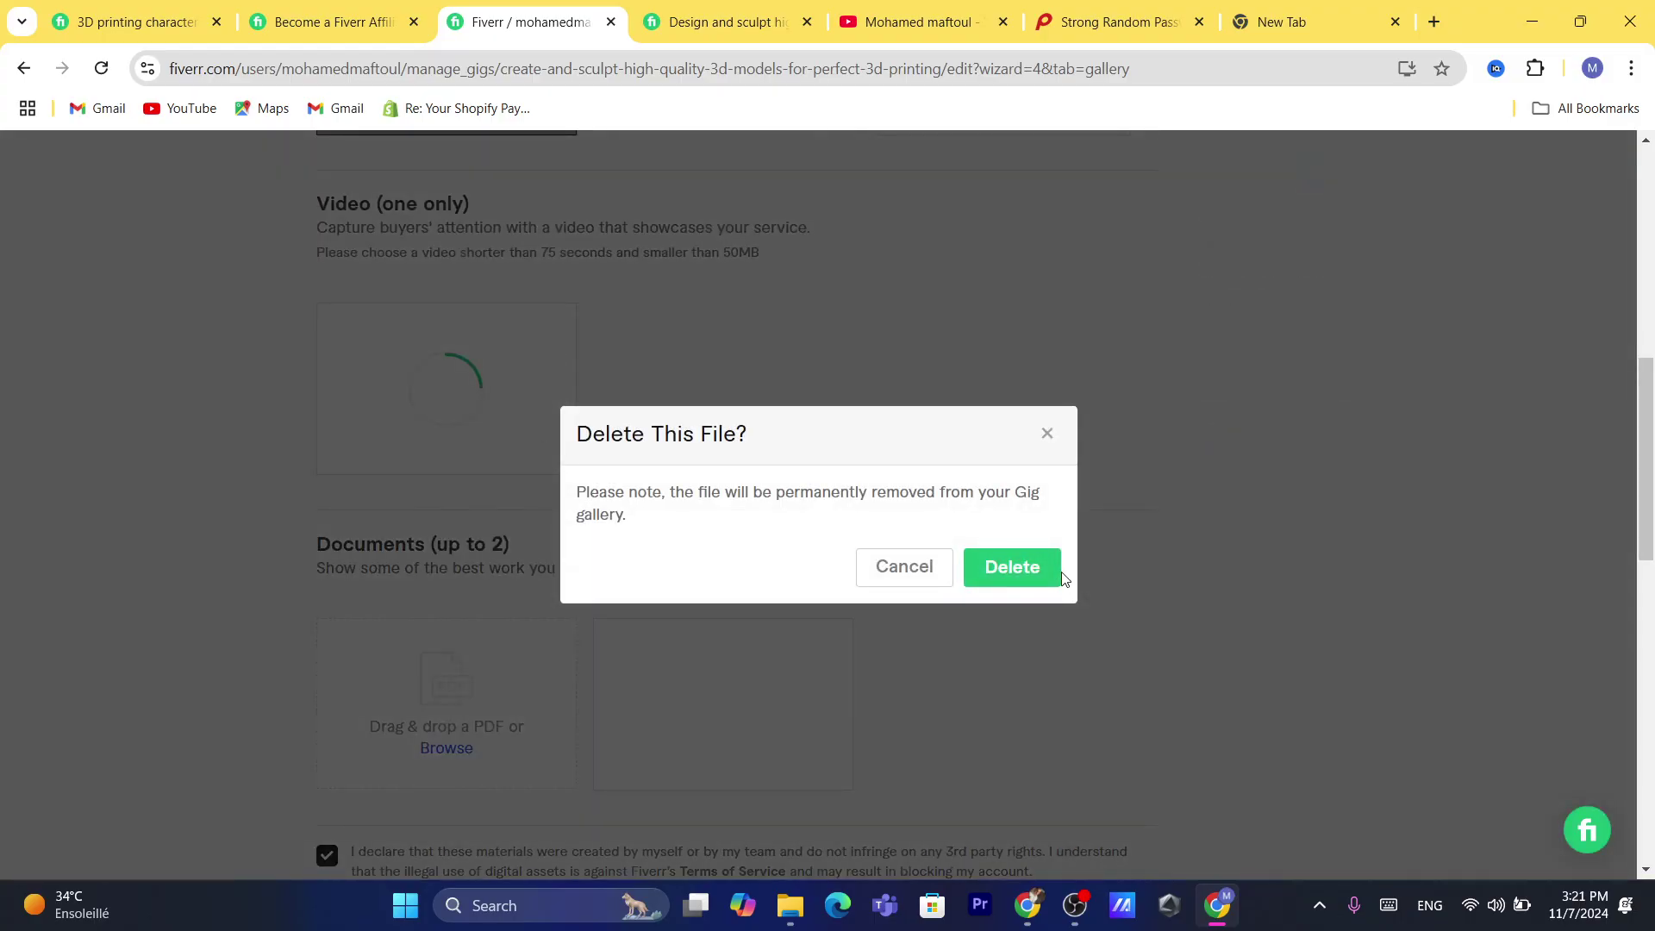
pyautogui.click(1010, 569)
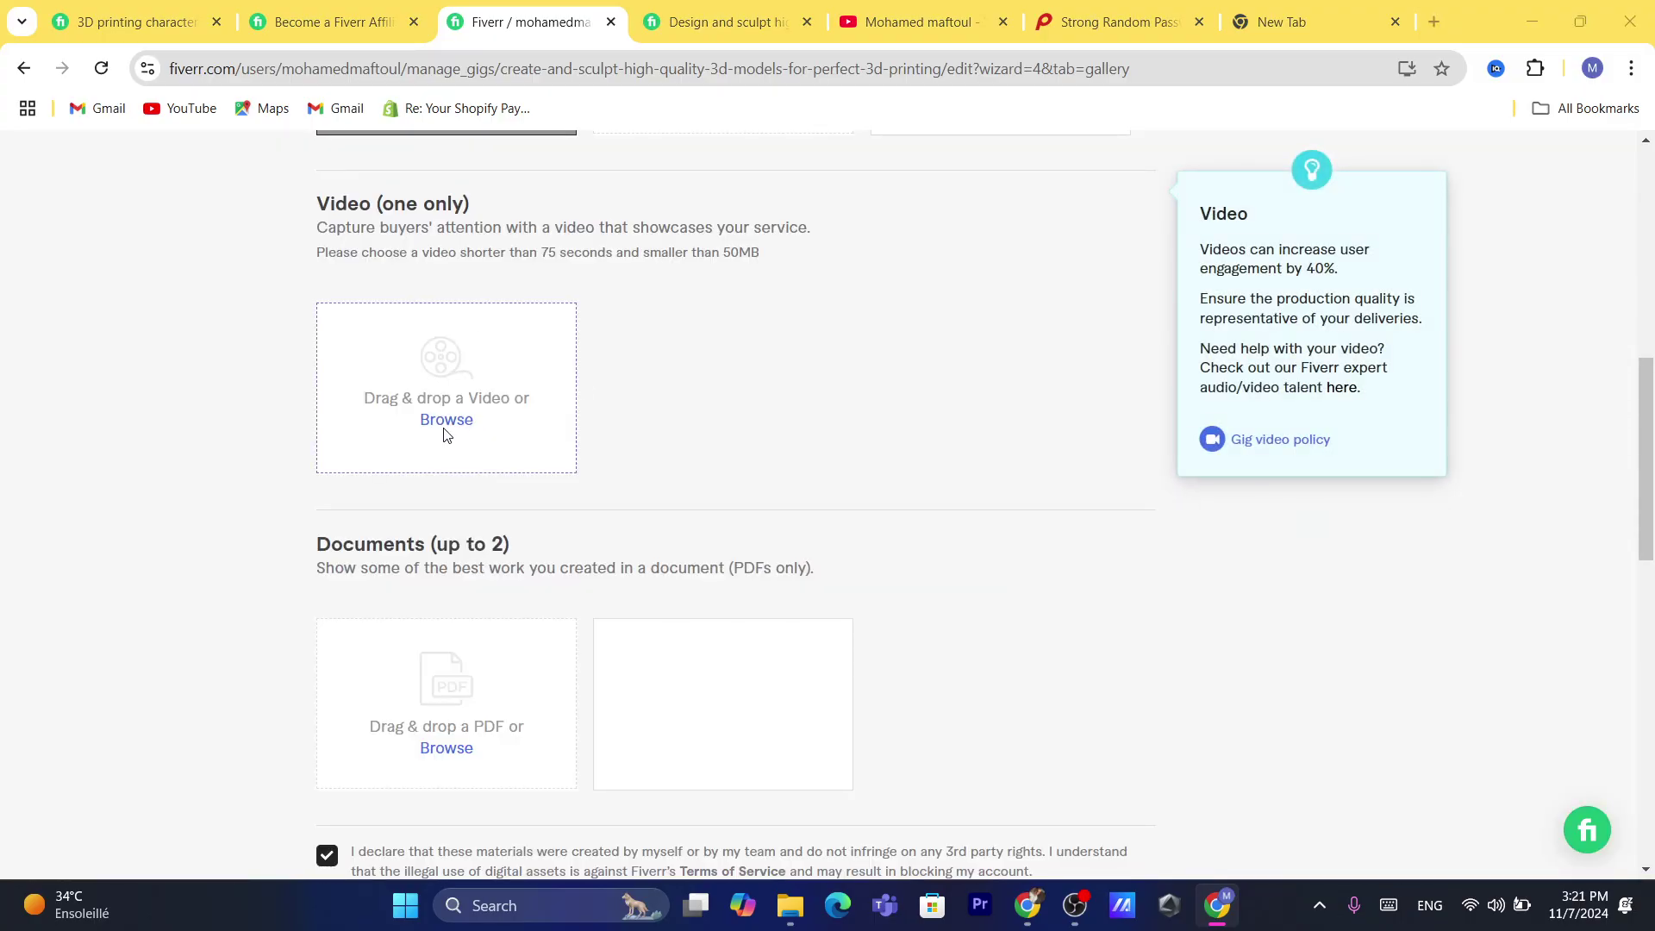
pyautogui.click(444, 427)
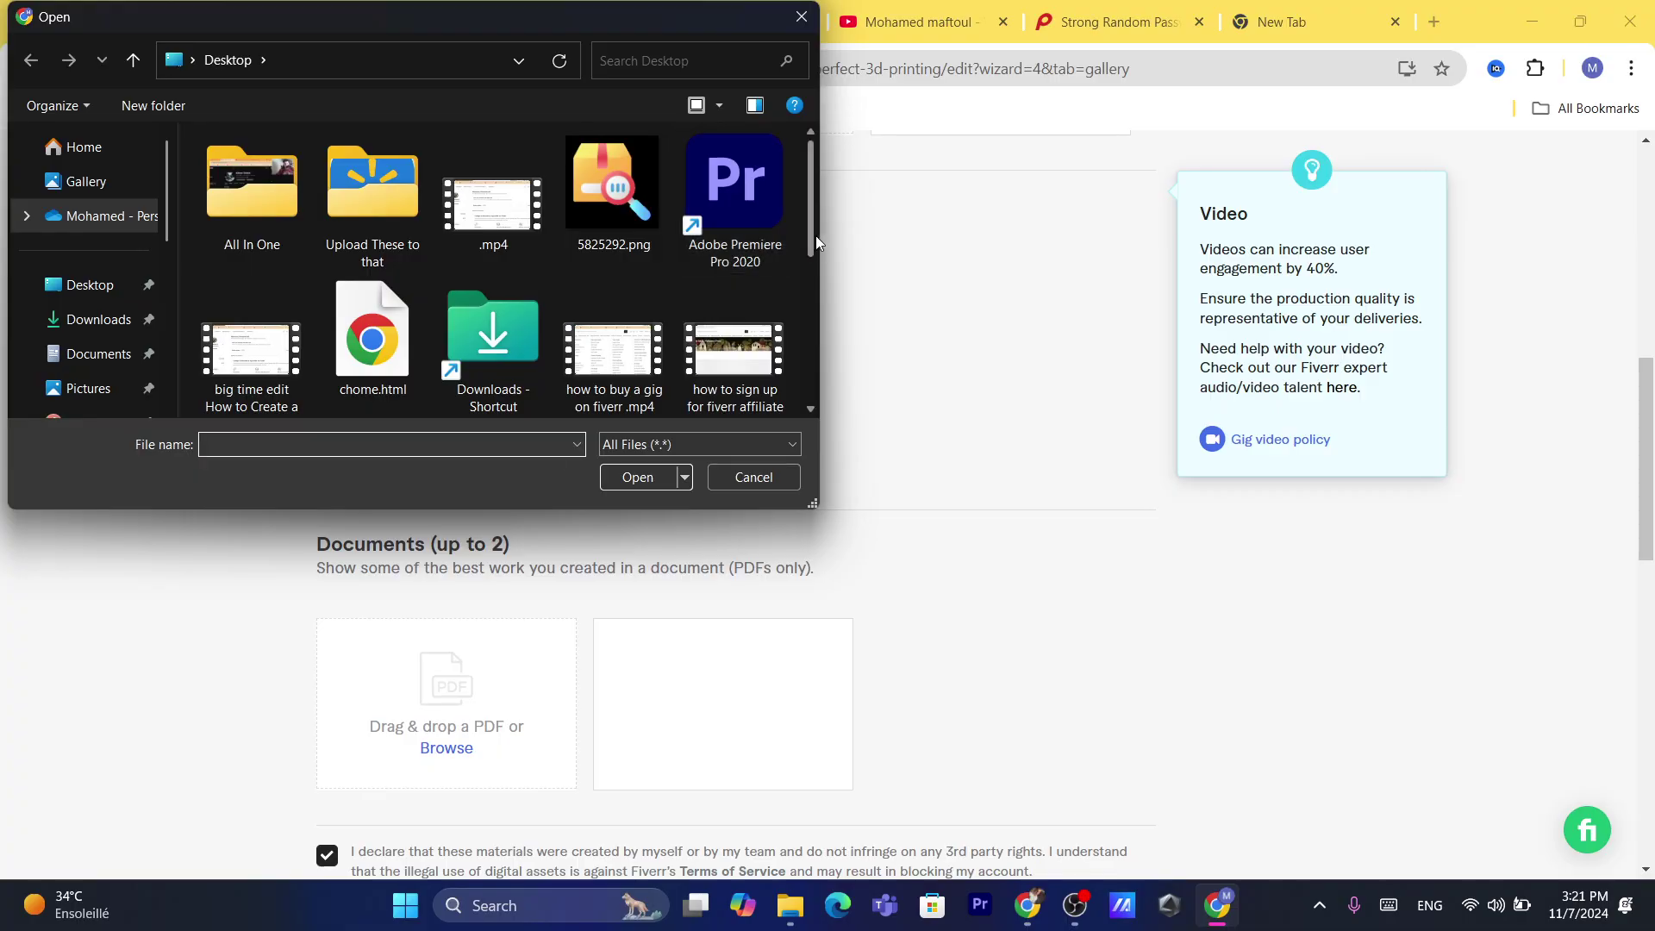
pyautogui.doubleClick(540, 228)
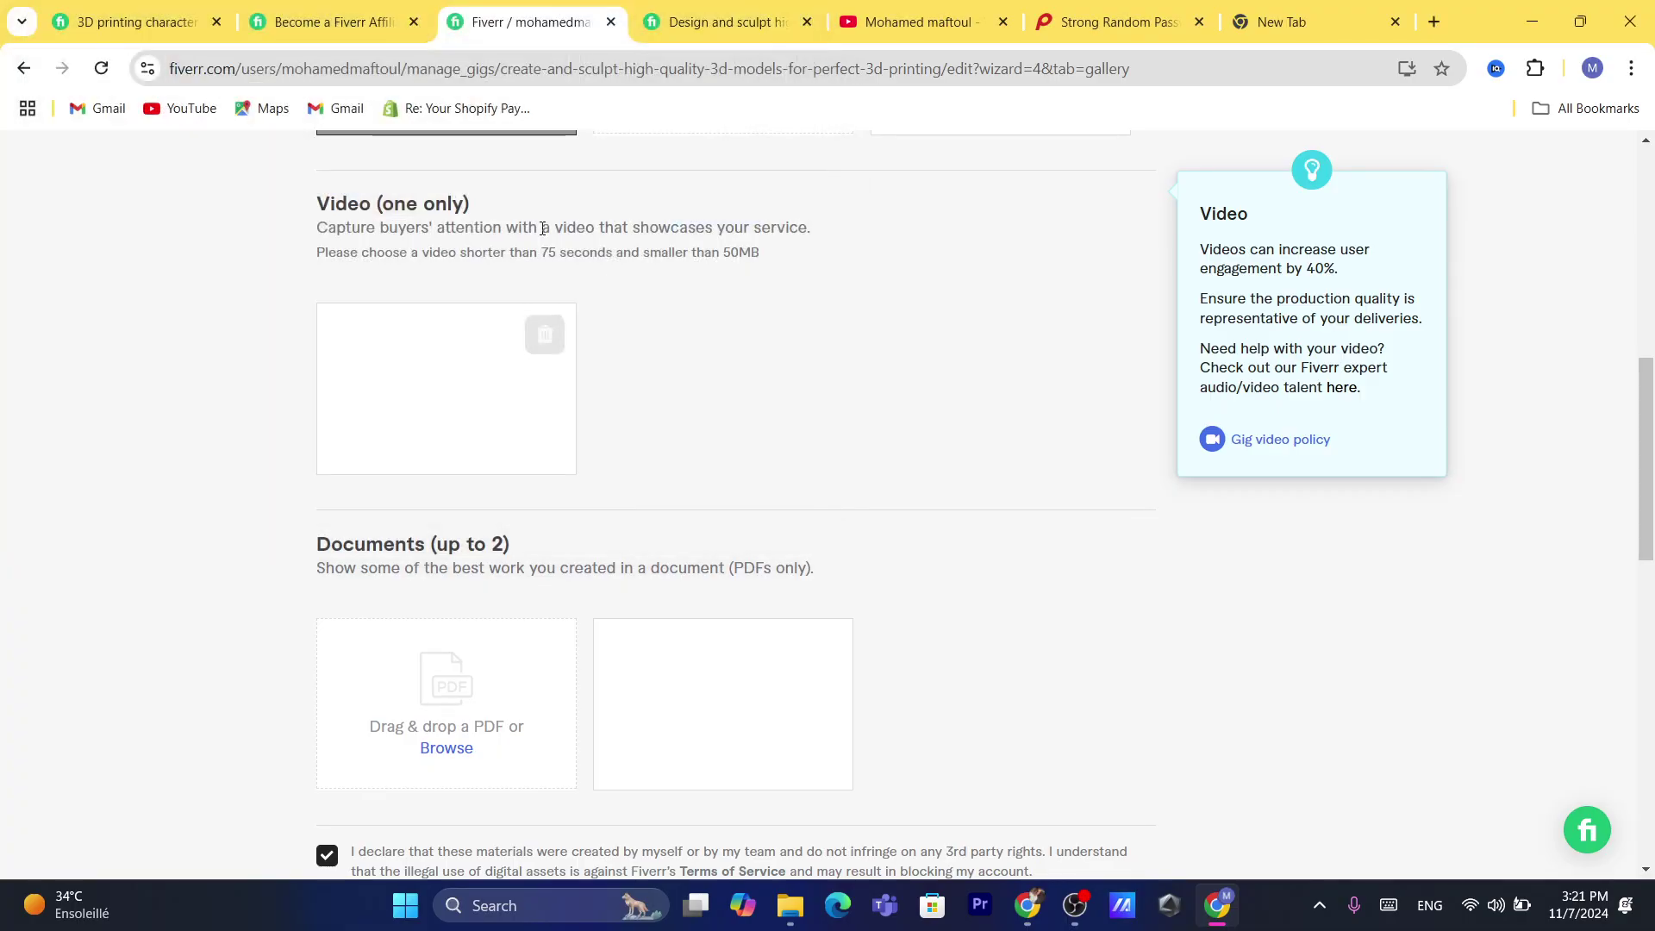
pyautogui.scroll(-6, 1129, 455)
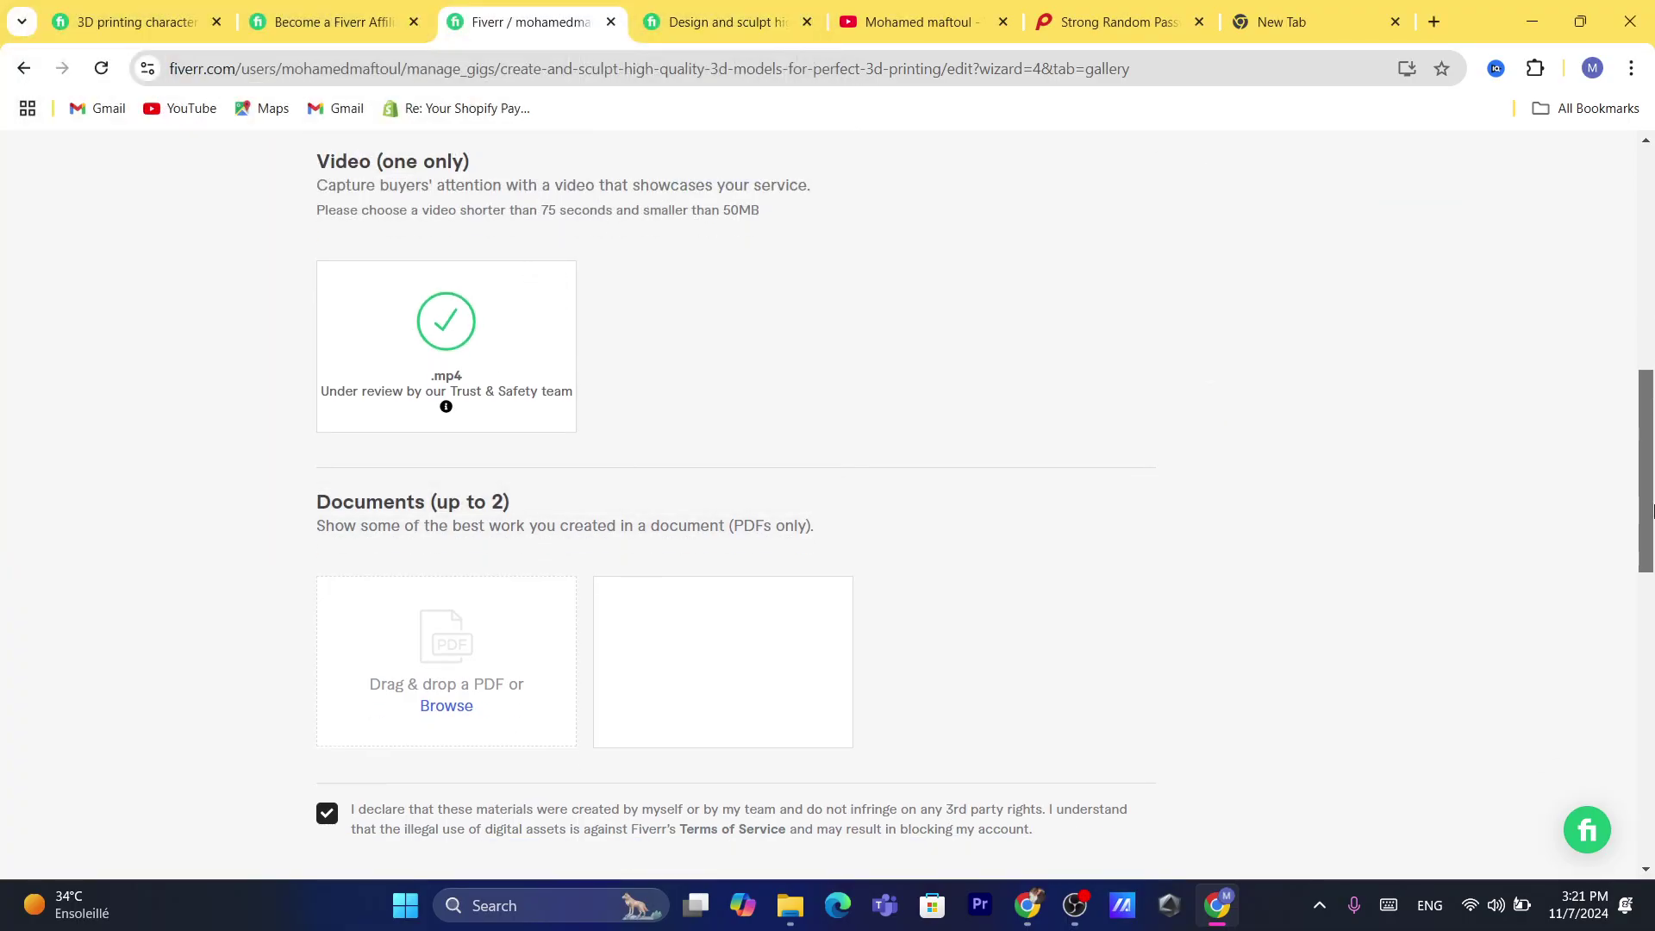
pyautogui.click(1127, 457)
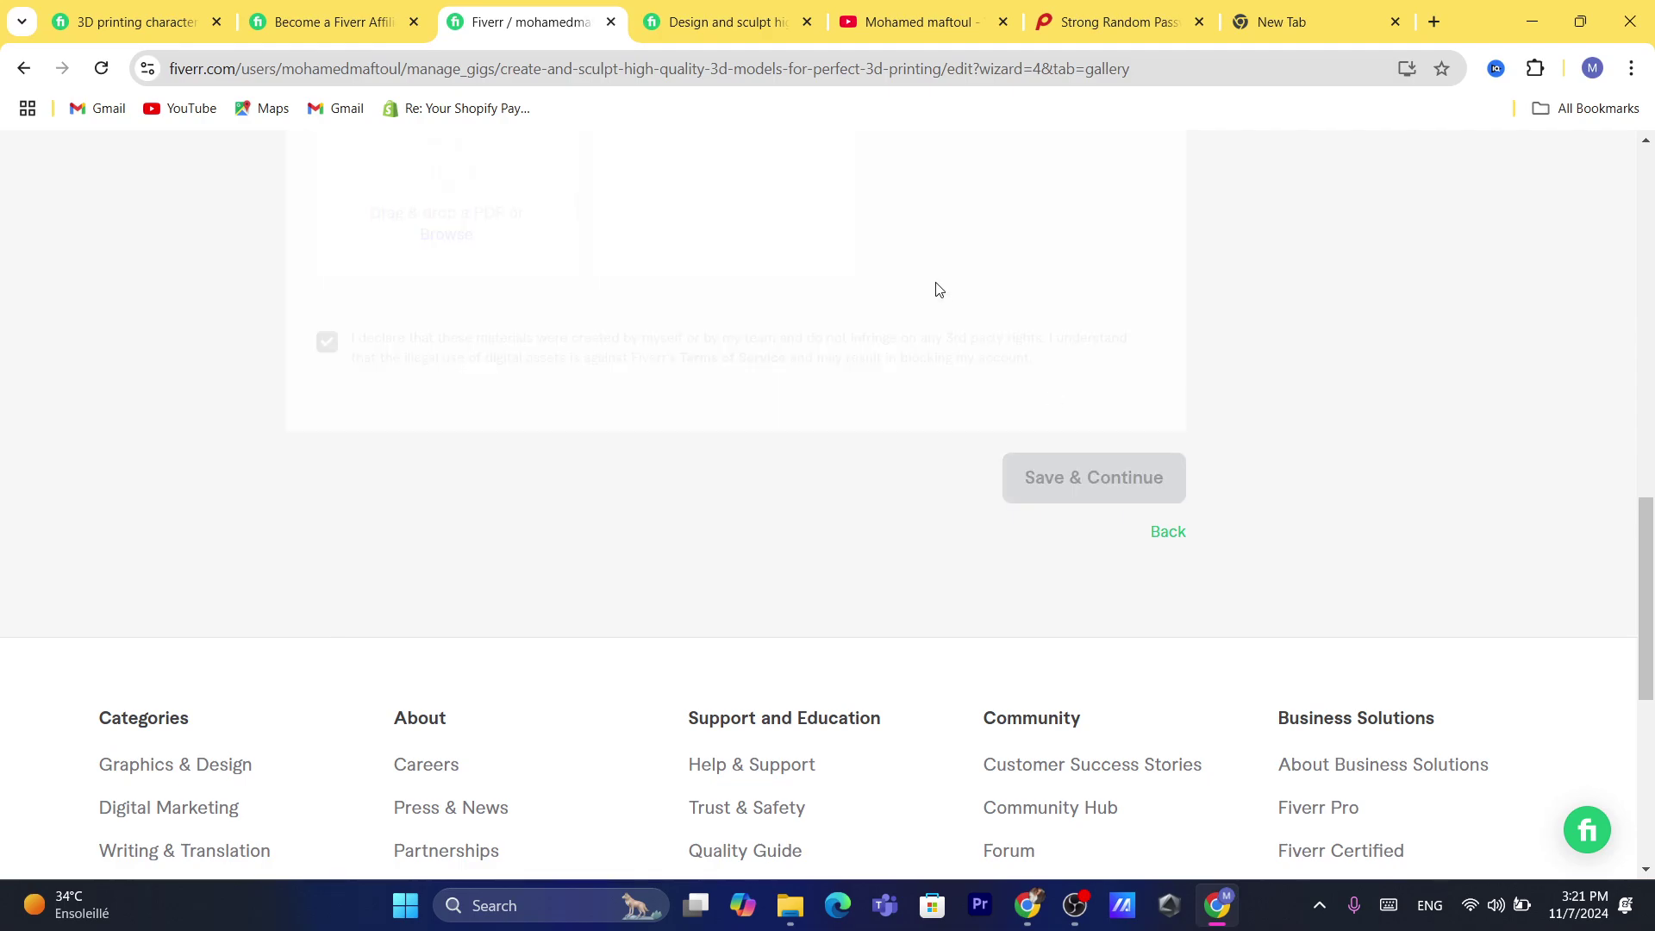
# Step: Start phone verification from the Publish page with Morocco as the country
pyautogui.click(699, 68)
pyautogui.write('s')
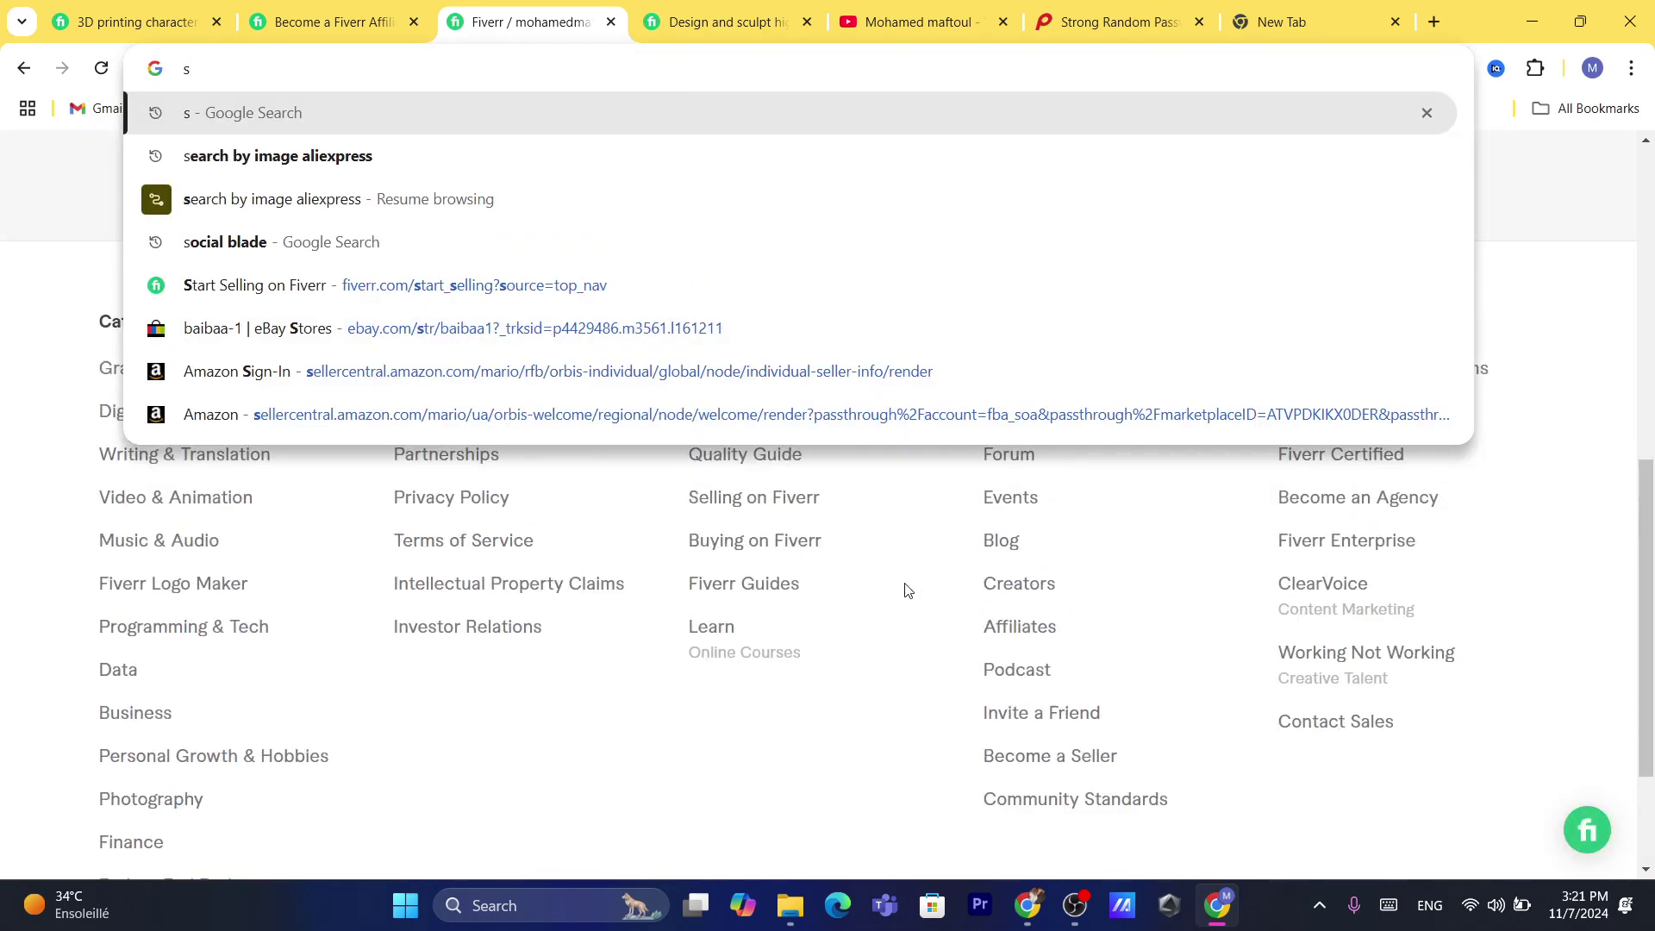
pyautogui.moveTo(1652, 311); pyautogui.dragTo(1653, 450)
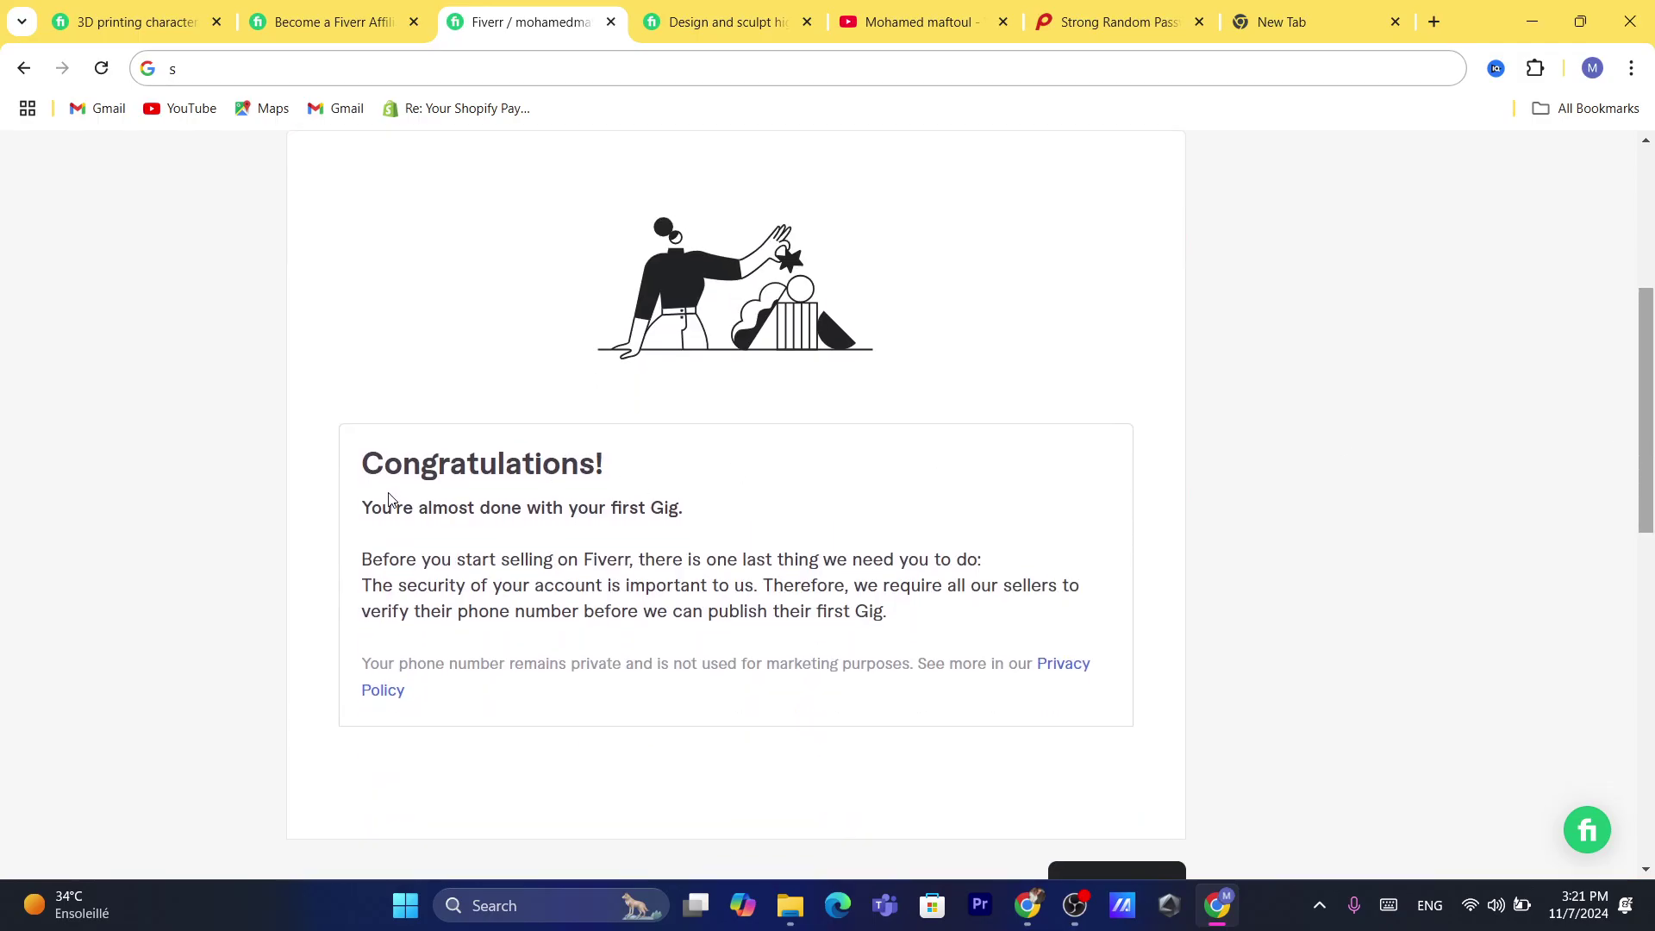
pyautogui.scroll(-2, 801, 412)
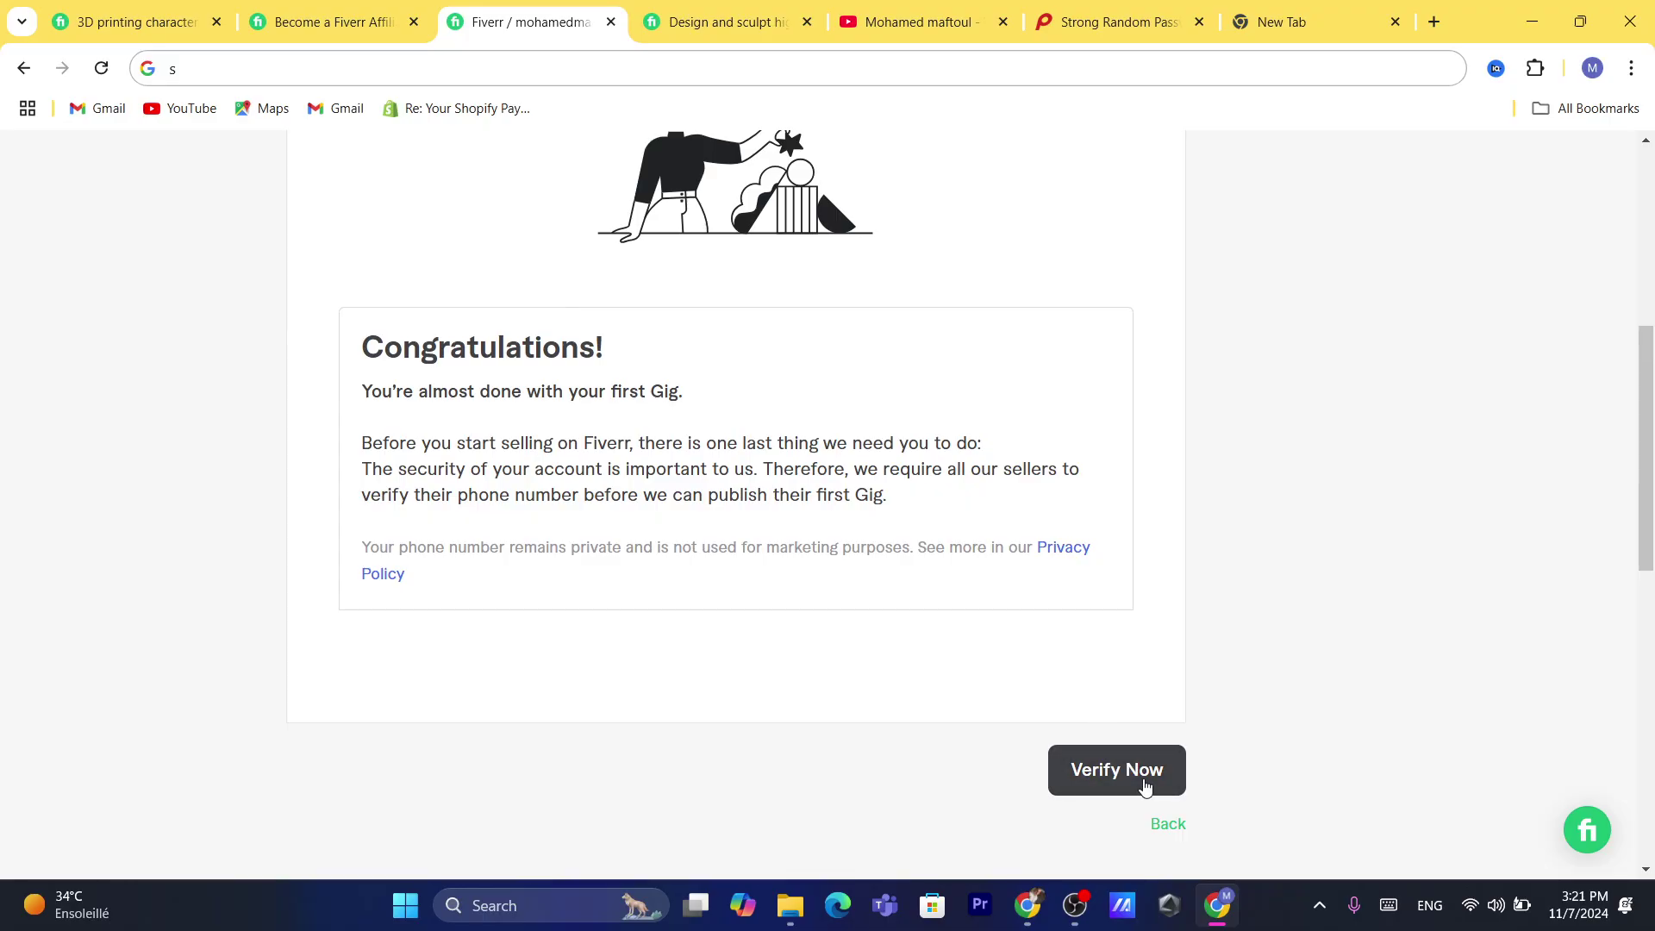
pyautogui.click(1111, 766)
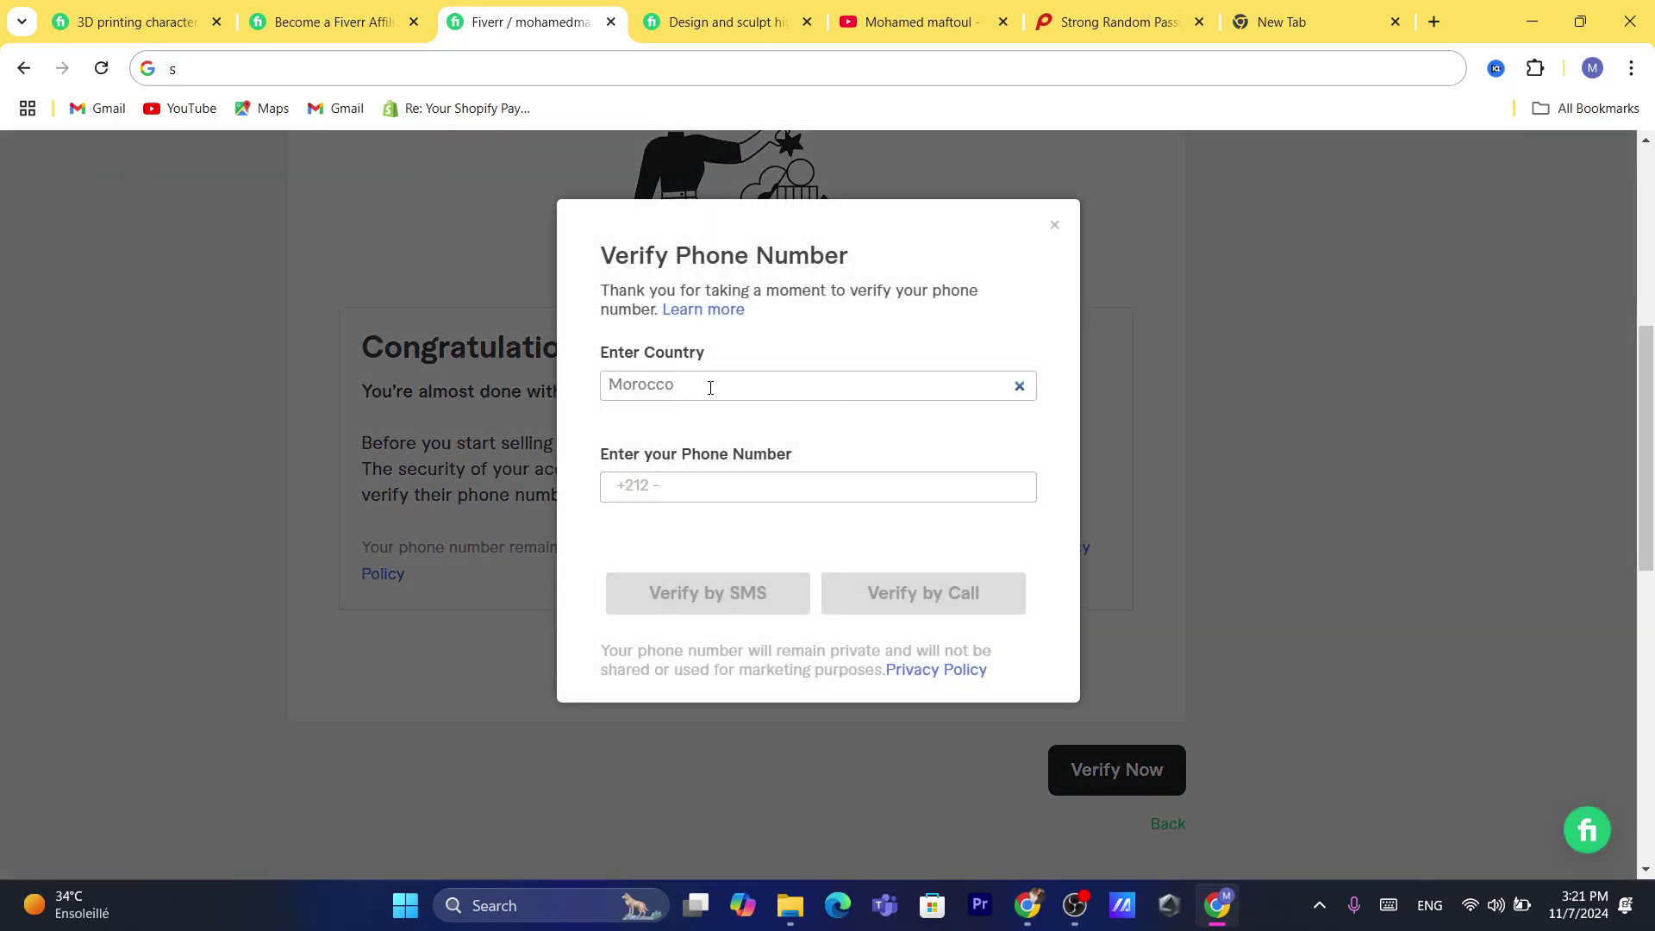
pyautogui.click(710, 387)
pyautogui.click(689, 476)
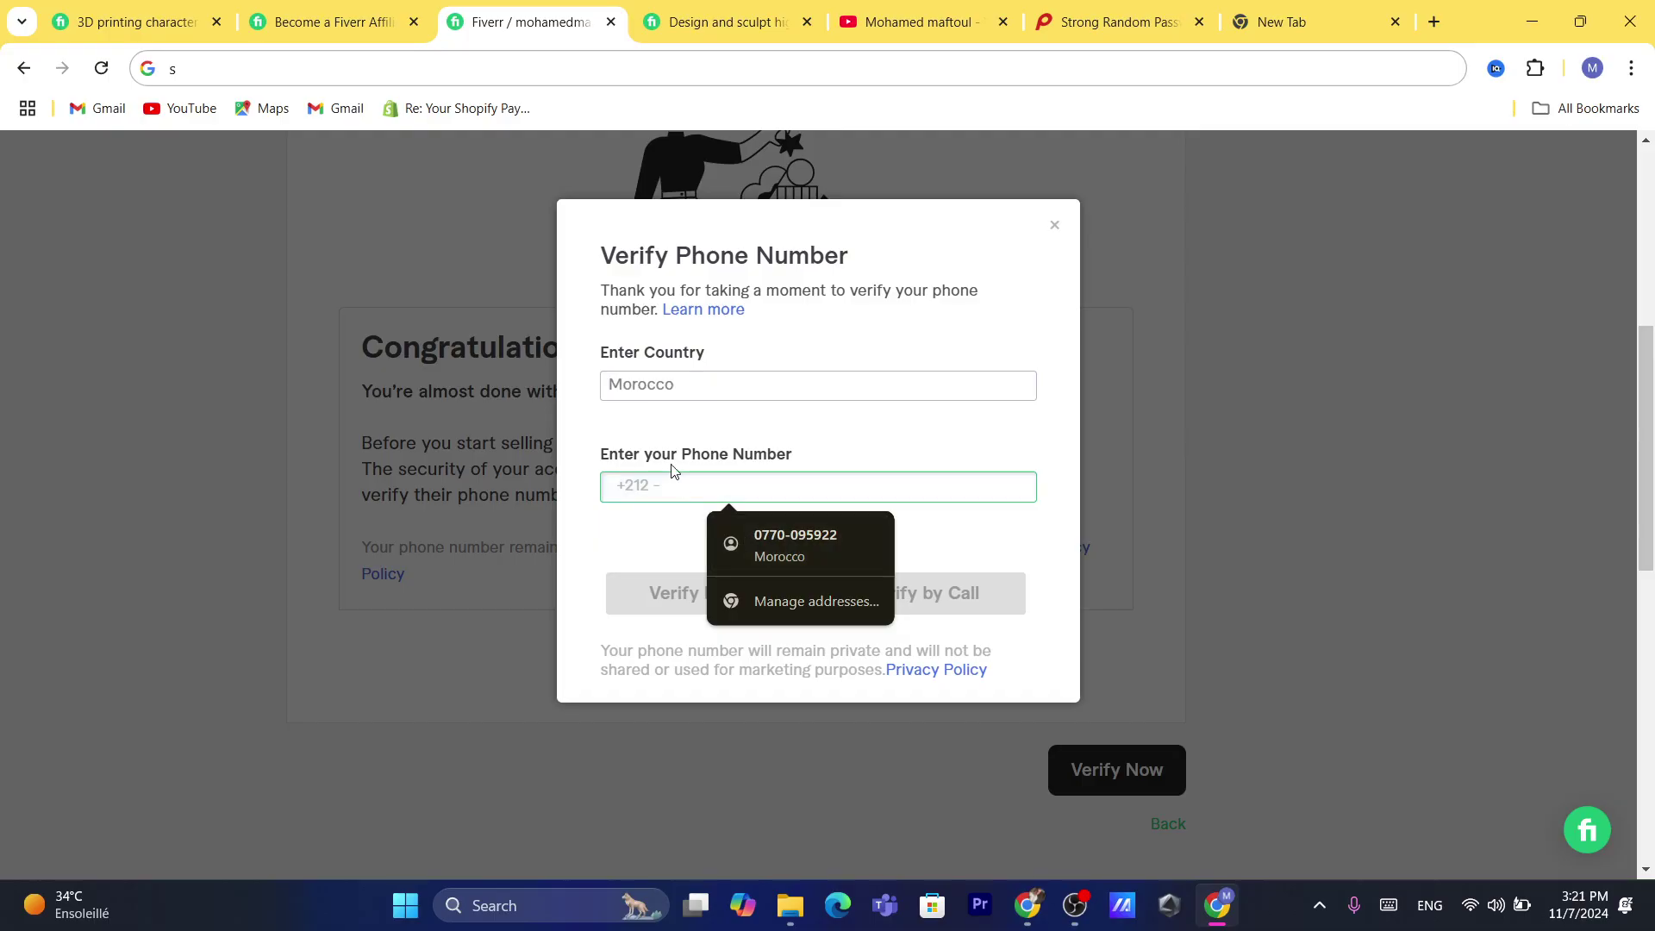
# Step: Open My lists from the 'Design and sculpt' gig tab and select its page address
pyautogui.click(689, 19)
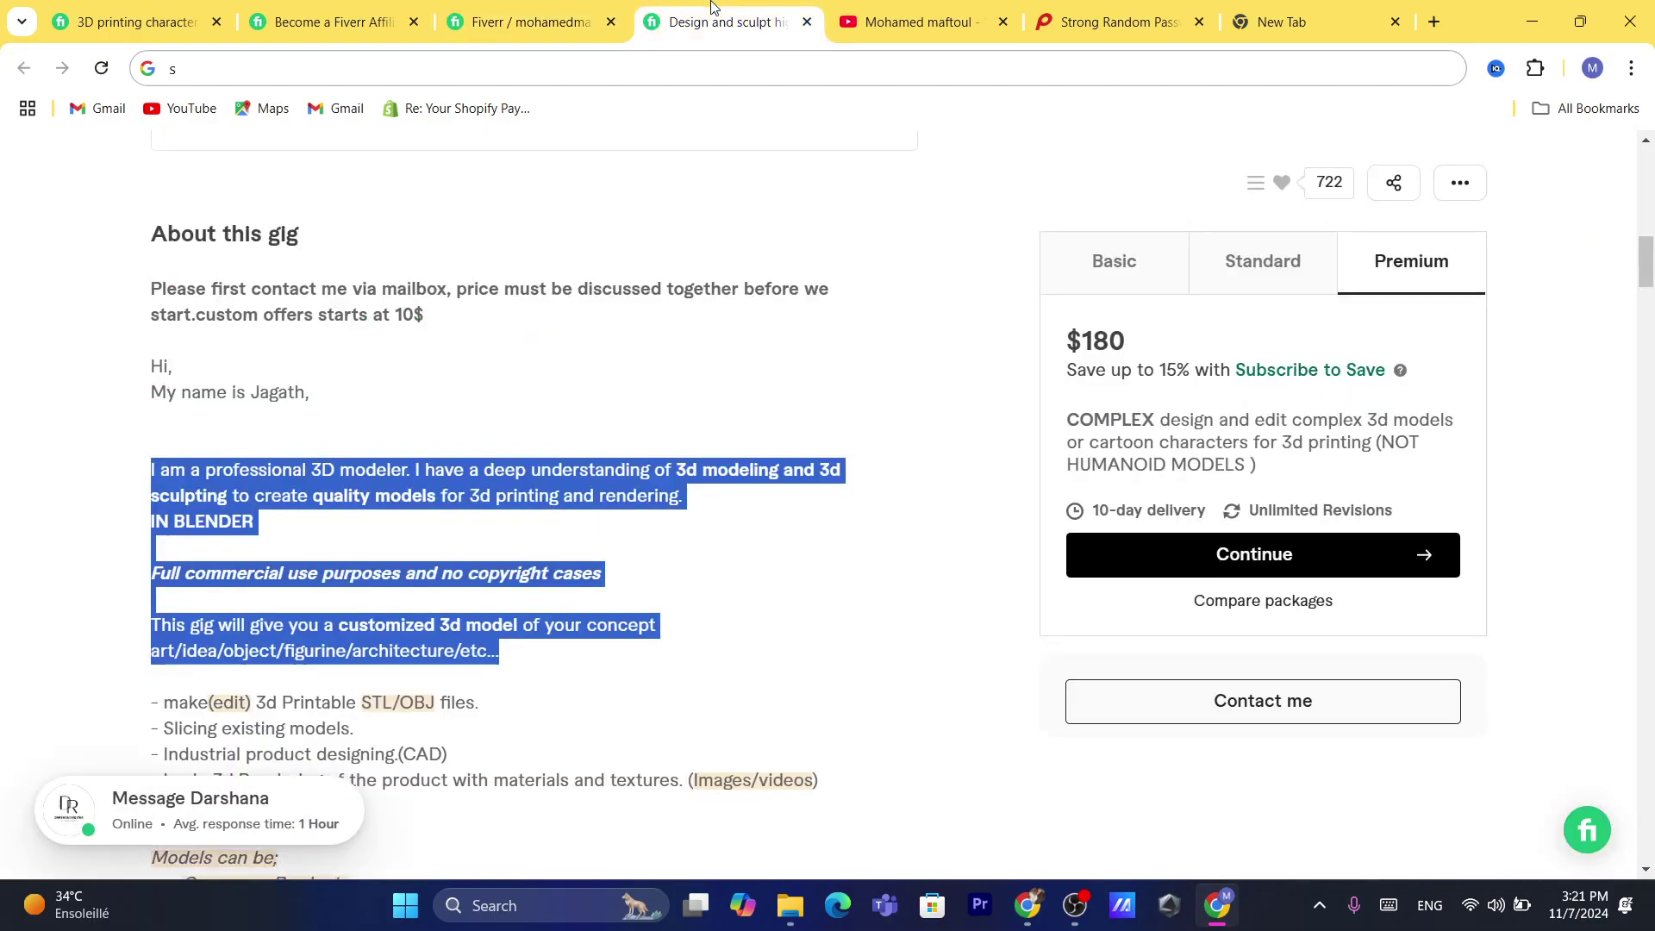
pyautogui.moveTo(1652, 256); pyautogui.dragTo(1650, 168)
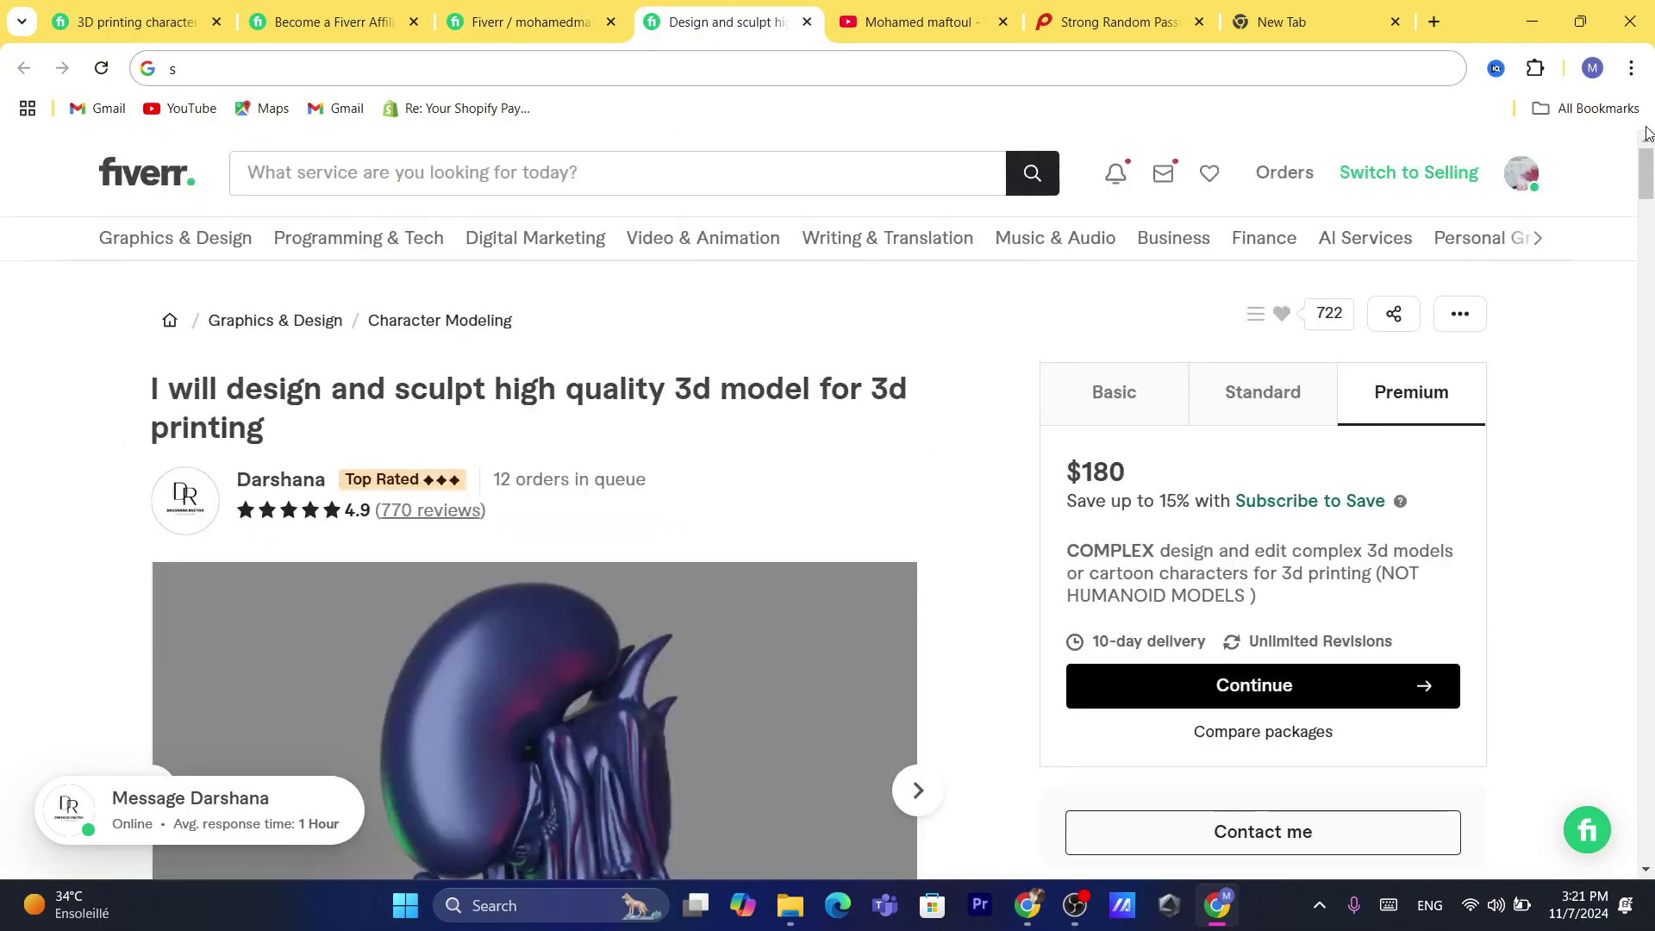
pyautogui.click(1198, 186)
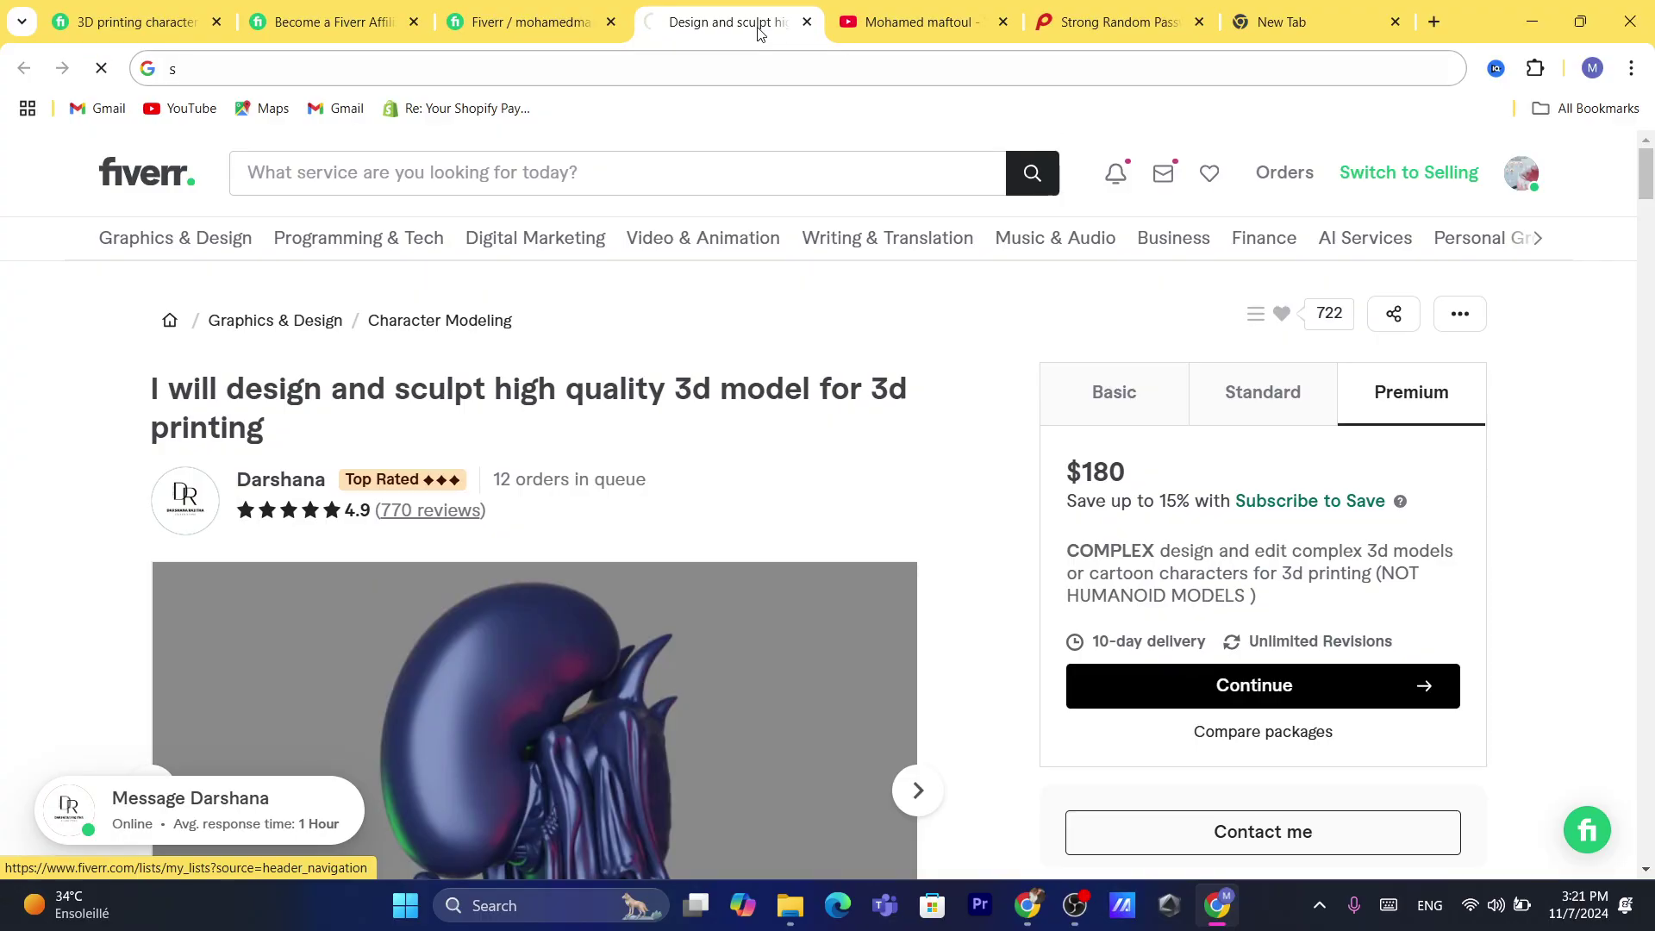
pyautogui.click(787, 62)
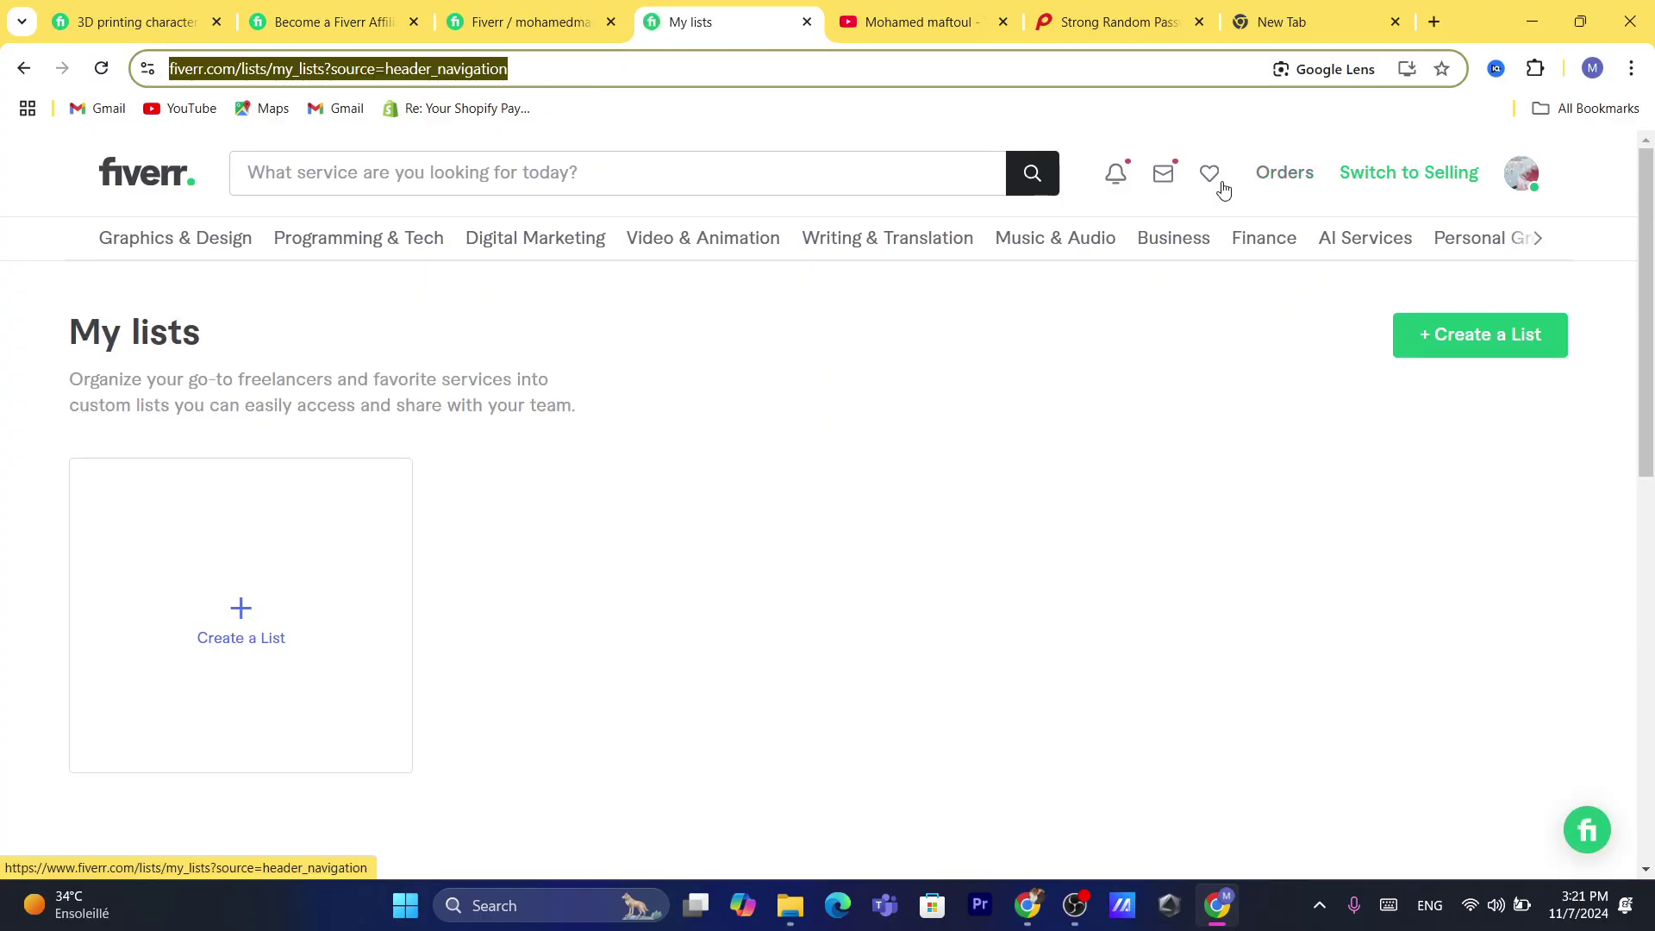
pyautogui.tripleClick(684, 61)
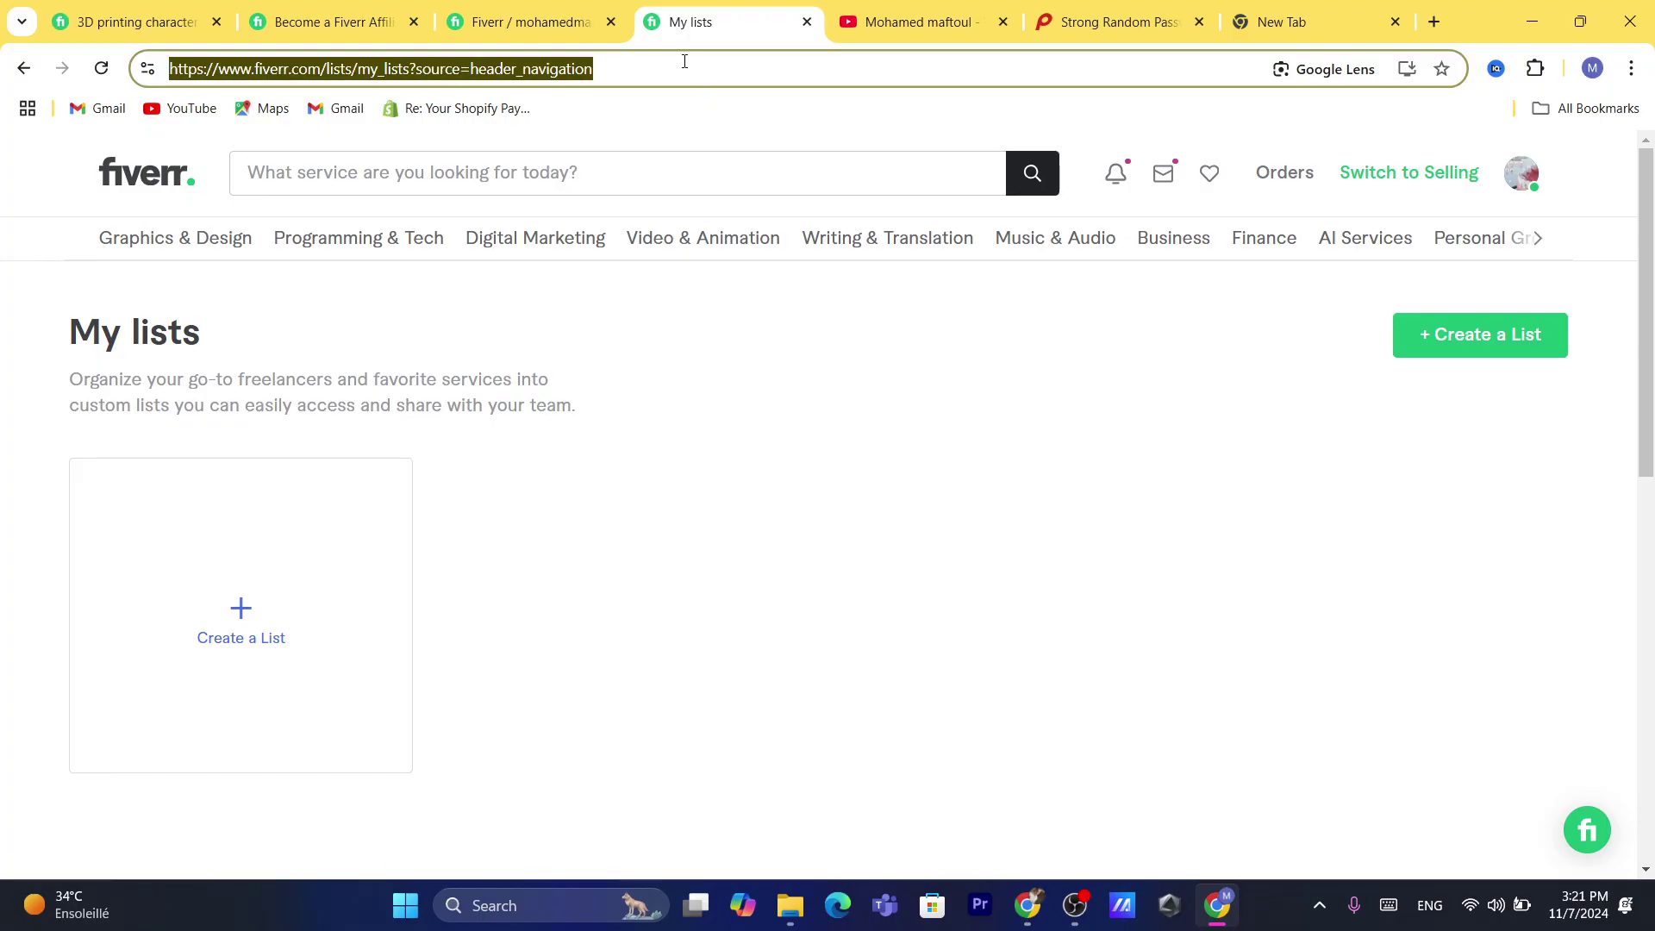